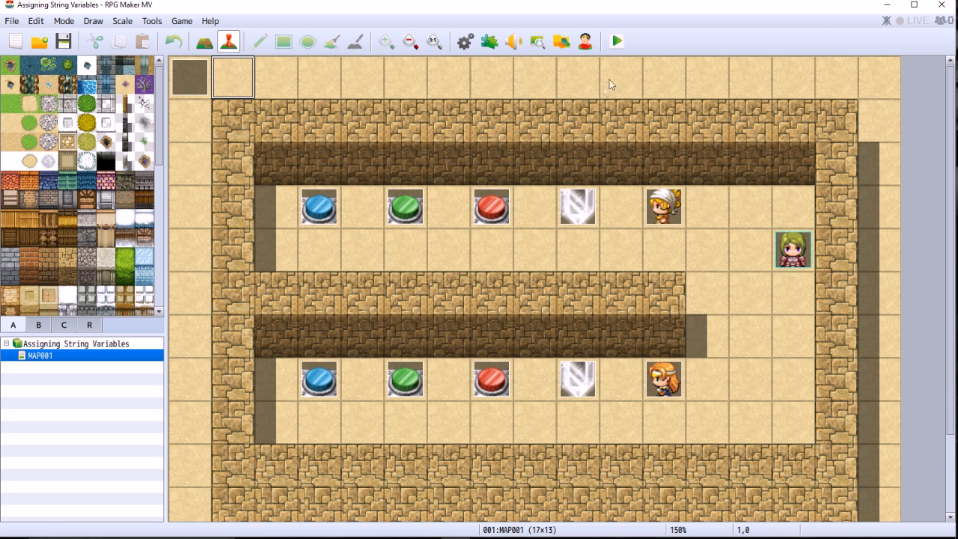
Start a new game in a playtest and walk the hero to the orange-haired character in the lower room.
{"action": "left_click", "coordinate": [618, 42]}
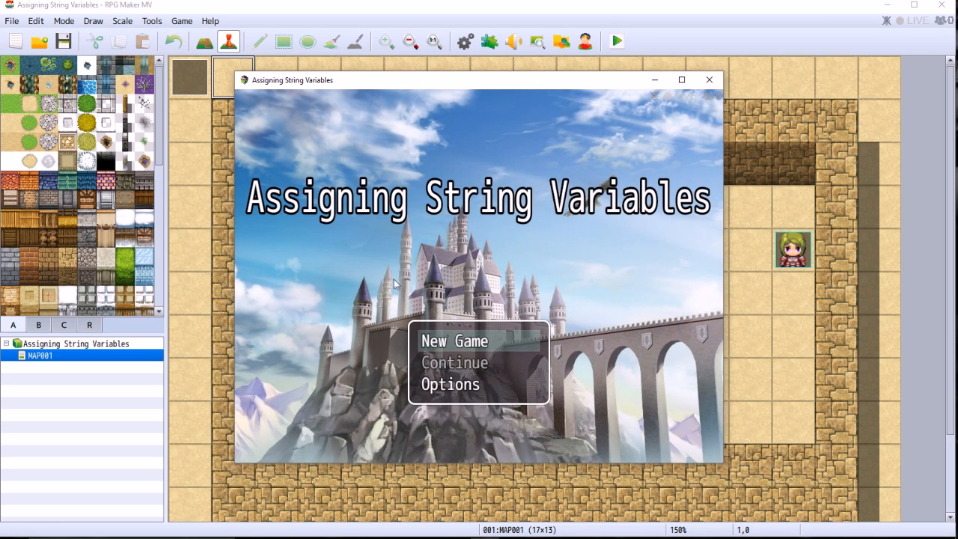
{"action": "key", "text": "Return"}
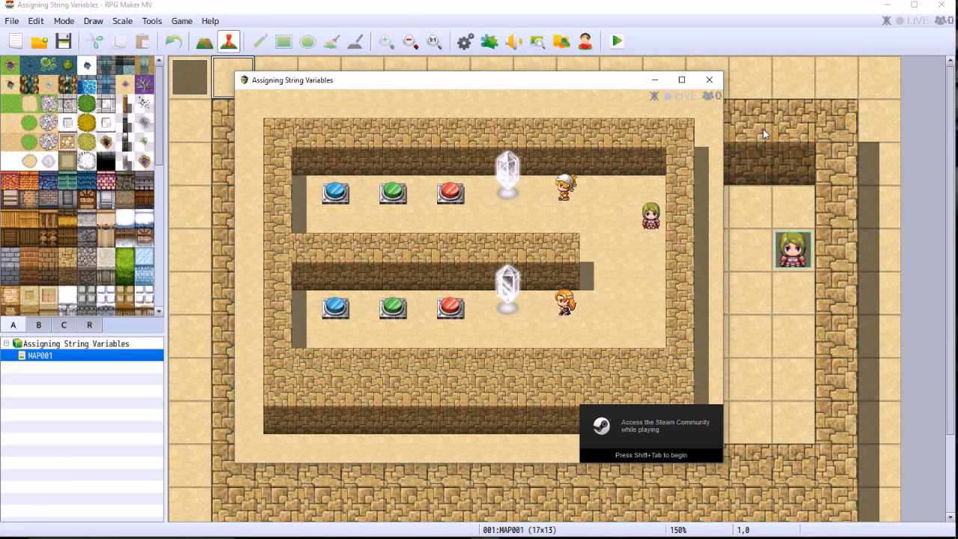
{"action": "key", "text": "Left"}
{"action": "key", "text": "Left"}
{"action": "key", "text": "Down"}
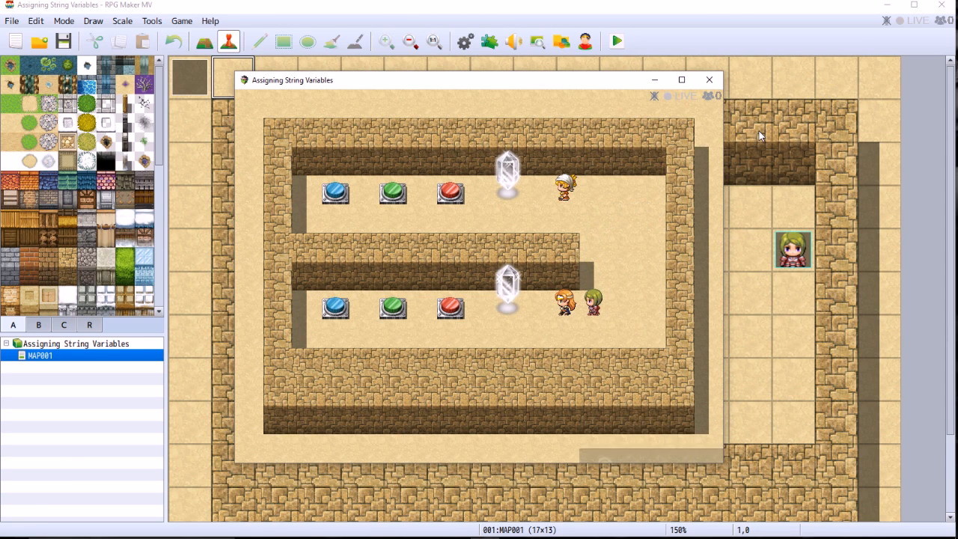
Walk the hero to the white-capped character in the upper room and read her message about the crystal.
{"action": "key", "text": "Right"}
{"action": "key", "text": "Right"}
{"action": "key", "text": "Up"}
{"action": "key", "text": "Up"}
{"action": "key", "text": "Up"}
{"action": "key", "text": "Left"}
{"action": "key", "text": "Left"}
{"action": "key", "text": "Left"}
{"action": "key", "text": "Return"}
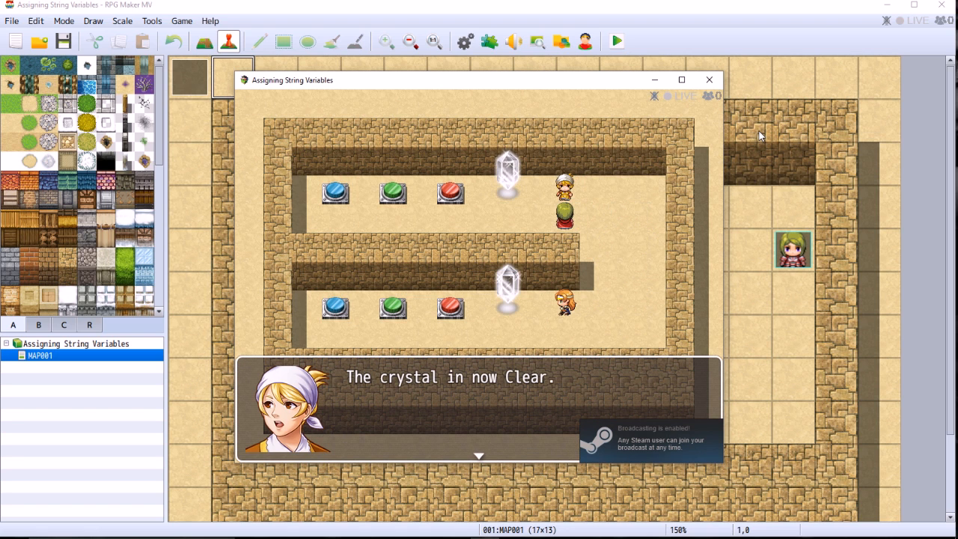
{"action": "key", "text": "Return"}
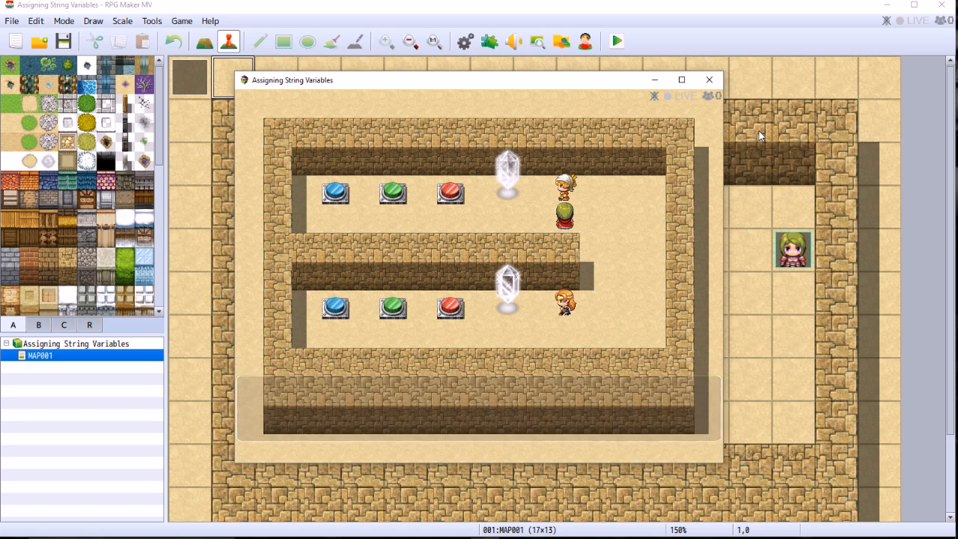
Walk the hero along the upper room and push its red button.
{"action": "key", "text": "Left"}
{"action": "key", "text": "Left"}
{"action": "key", "text": "Left"}
{"action": "key", "text": "Left"}
{"action": "key", "text": "Left"}
{"action": "key", "text": "Left"}
{"action": "key", "text": "Left"}
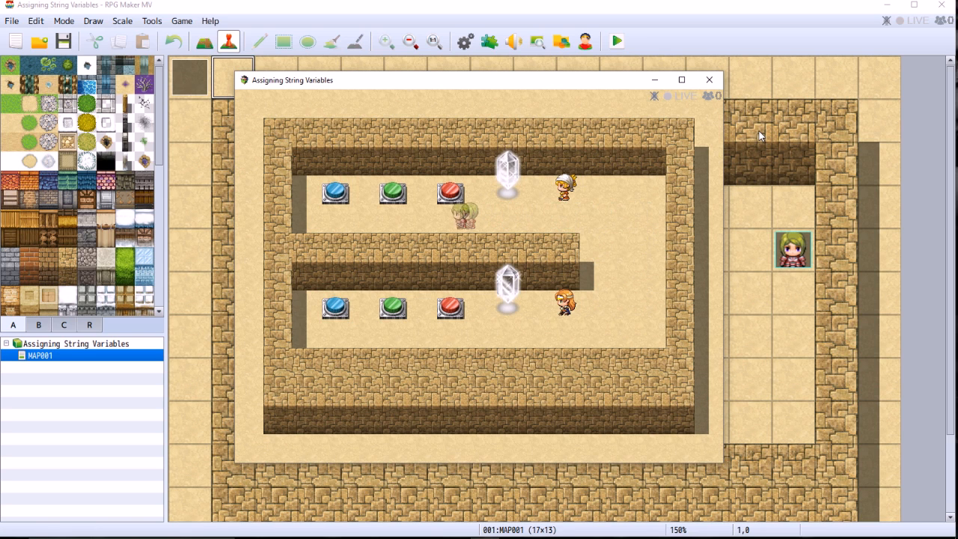
{"action": "key", "text": "Right"}
{"action": "key", "text": "Right"}
{"action": "key", "text": "Right"}
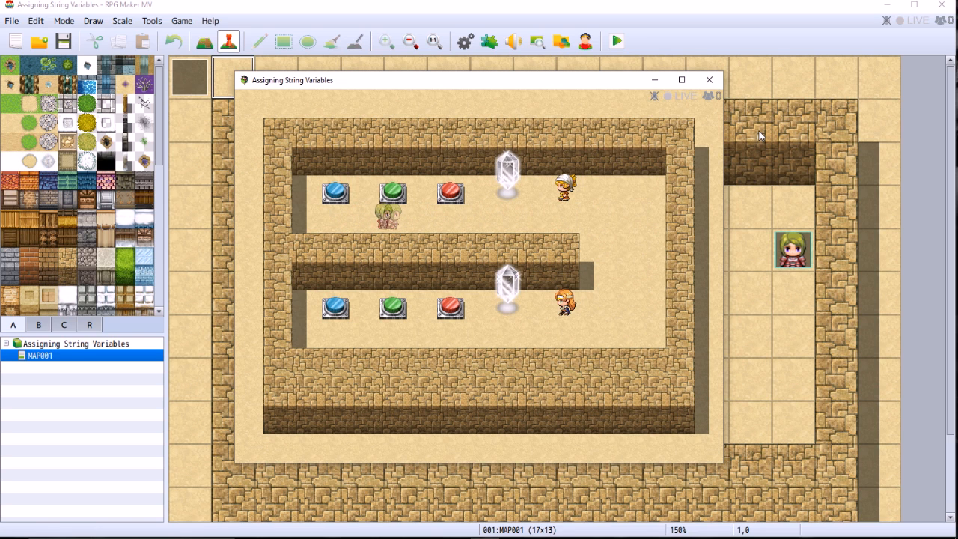
{"action": "key", "text": "Up"}
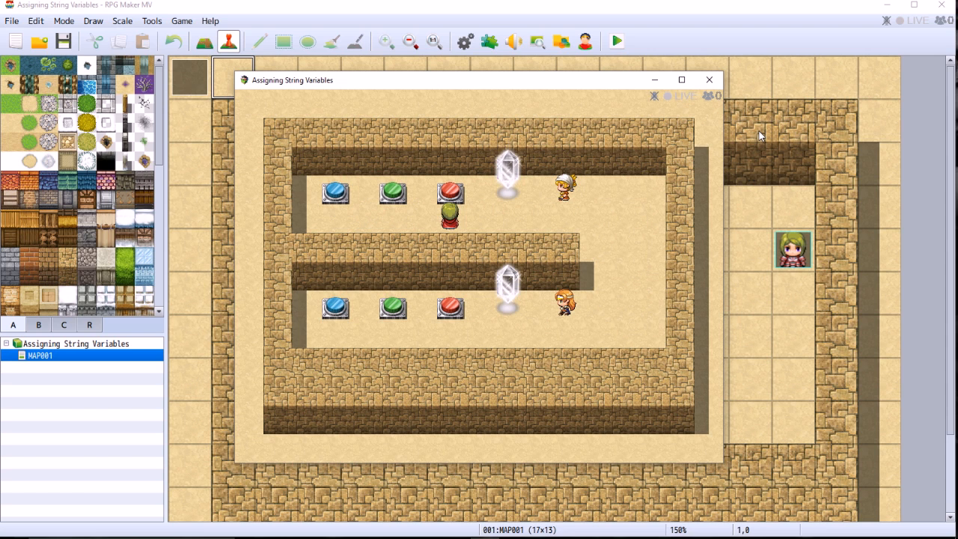
{"action": "key", "text": "Return"}
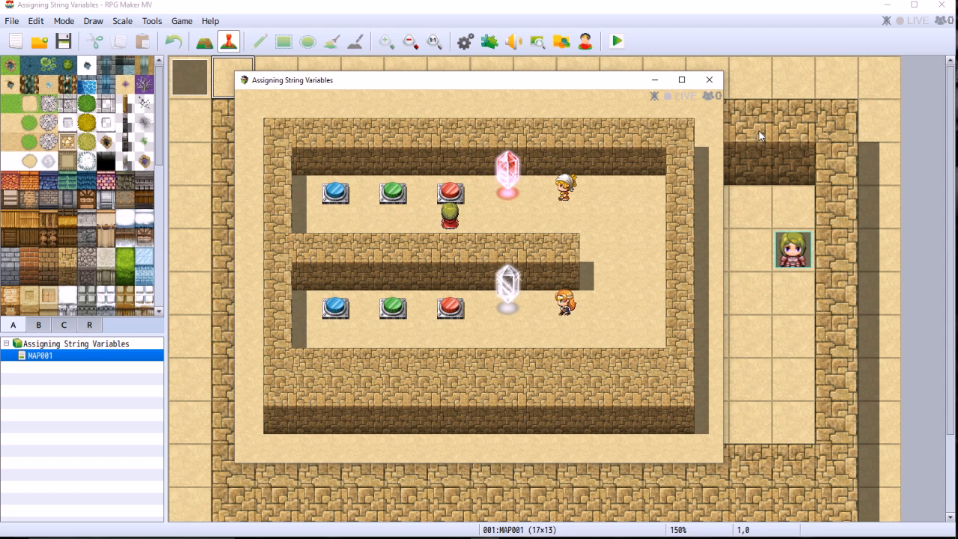
Talk to the white-capped character to check the crystal colour after the red button push.
{"action": "key", "text": "Right"}
{"action": "key", "text": "Right"}
{"action": "key", "text": "Up"}
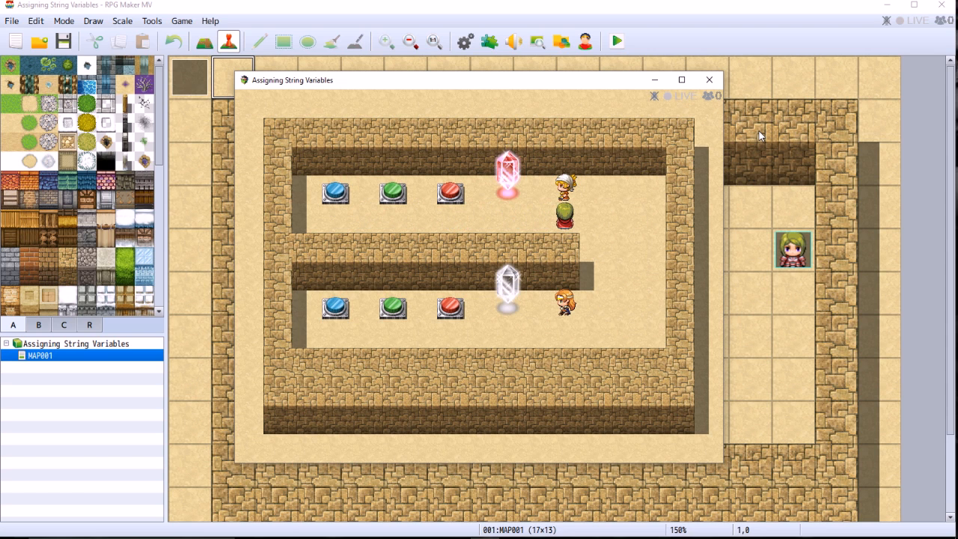
{"action": "key", "text": "Return"}
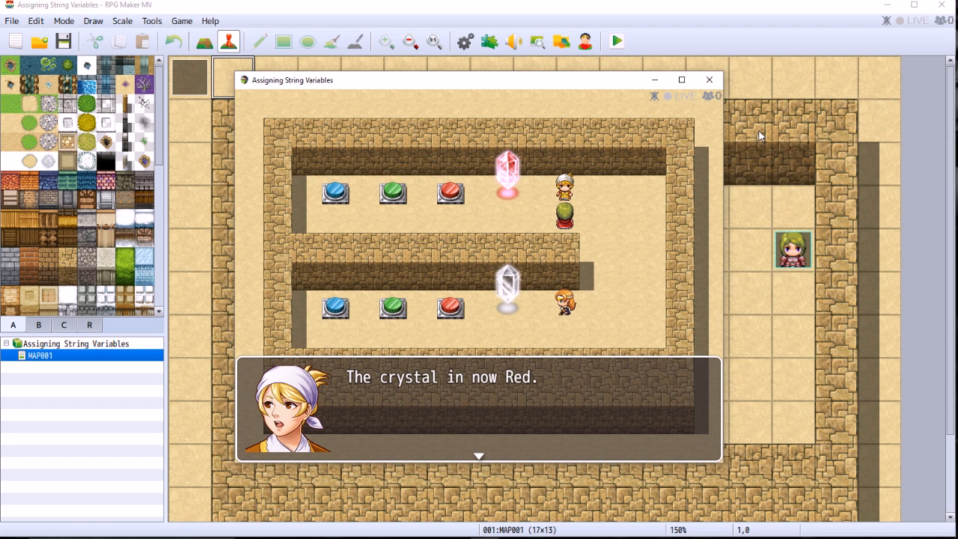
{"action": "key", "text": "Return"}
Walk the hero to the upper room's green button and push it.
{"action": "key", "text": "Left"}
{"action": "key", "text": "Left"}
{"action": "key", "text": "Left"}
{"action": "key", "text": "Left"}
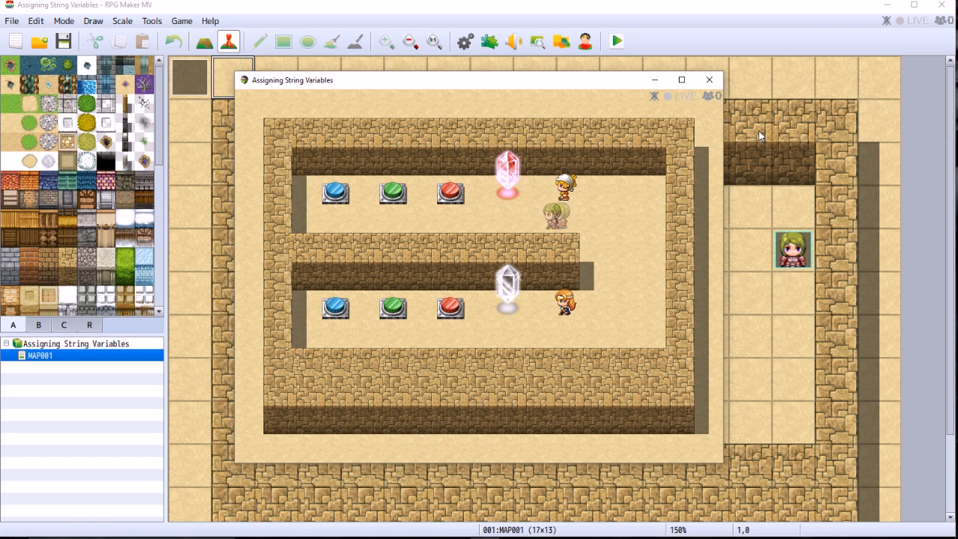
{"action": "key", "text": "Up"}
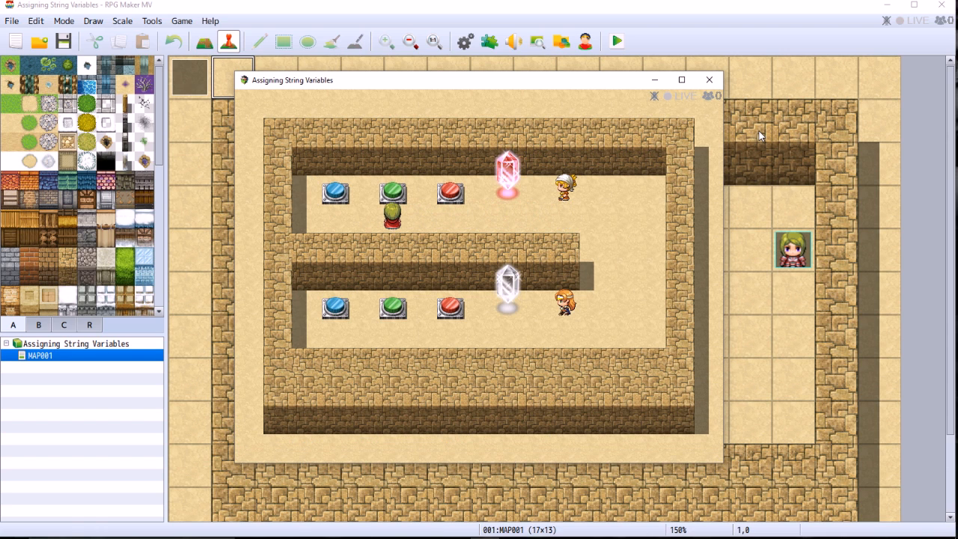
{"action": "key", "text": "Return"}
Return to the white-capped character and check her crystal message after the green button push.
{"action": "key", "text": "Right"}
{"action": "key", "text": "Right"}
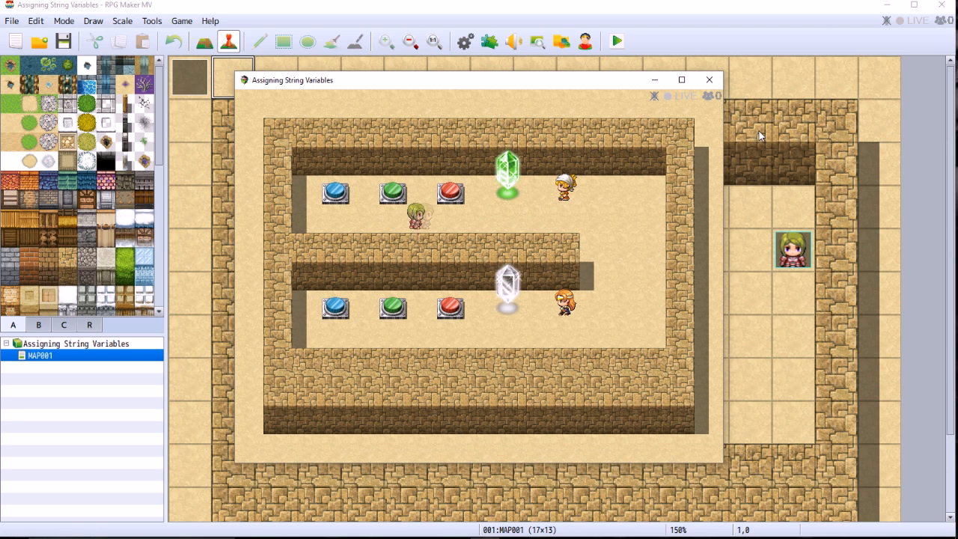
{"action": "key", "text": "Right"}
{"action": "key", "text": "Right"}
{"action": "key", "text": "Right"}
{"action": "key", "text": "Up"}
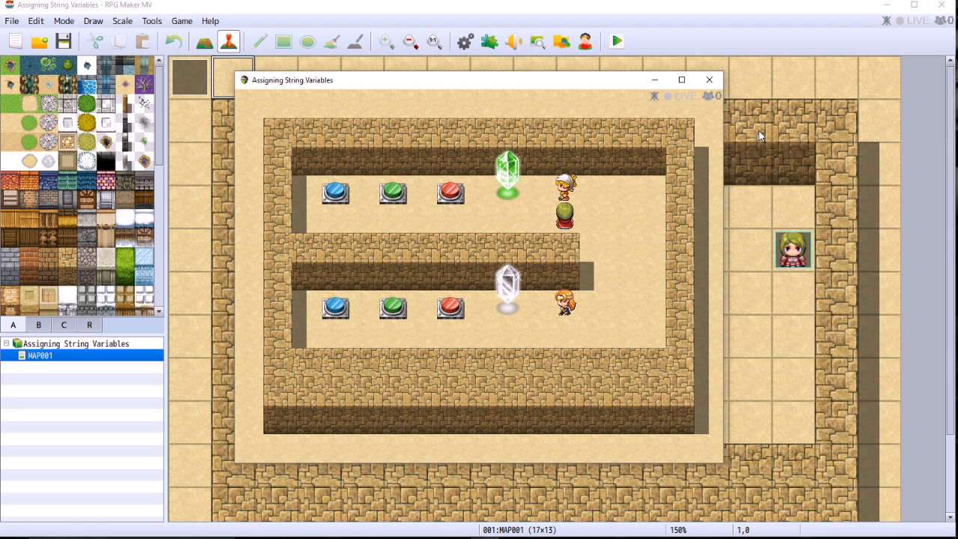
{"action": "key", "text": "Return"}
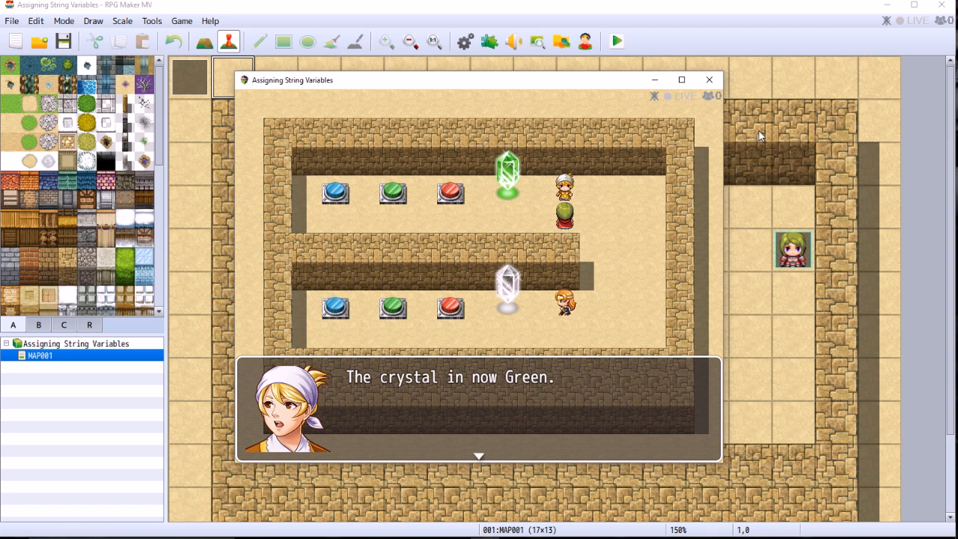
{"action": "key", "text": "Return"}
Walk the hero to the upper room's blue button and push it.
{"action": "key", "text": "Left"}
{"action": "key", "text": "Left"}
{"action": "key", "text": "Left"}
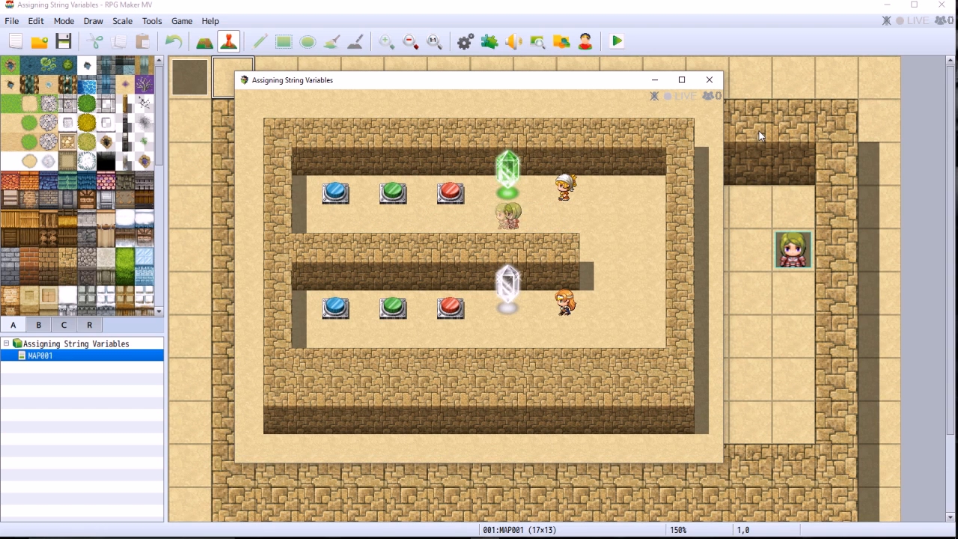
{"action": "key", "text": "Left"}
{"action": "key", "text": "Left"}
{"action": "key", "text": "Up"}
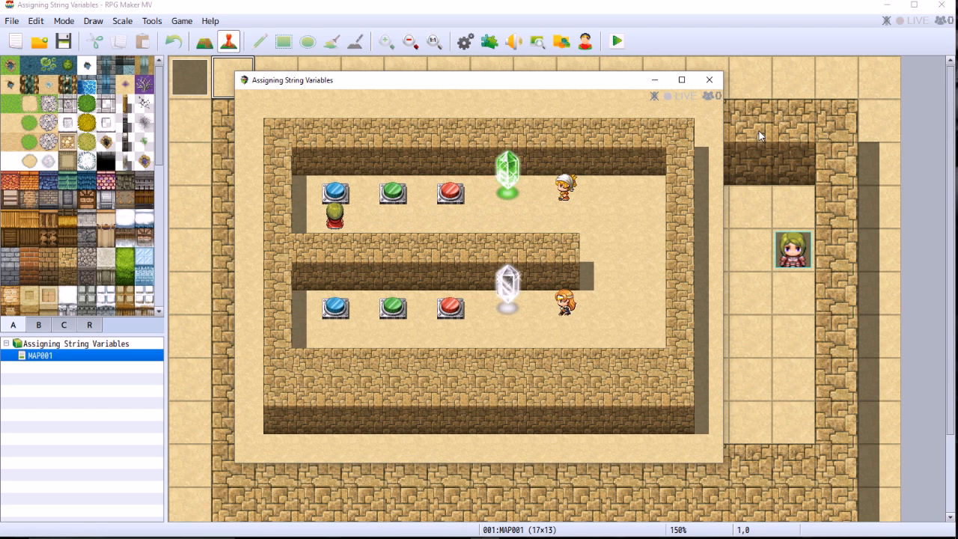
{"action": "key", "text": "Return"}
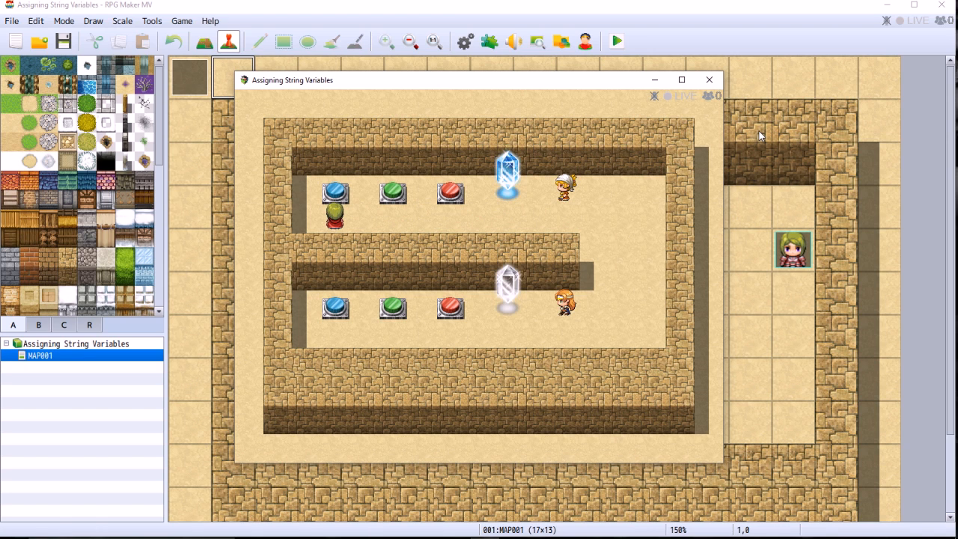
Return to the white-capped character and read her crystal message after the blue button push.
{"action": "key", "text": "Right"}
{"action": "key", "text": "Right"}
{"action": "key", "text": "Right"}
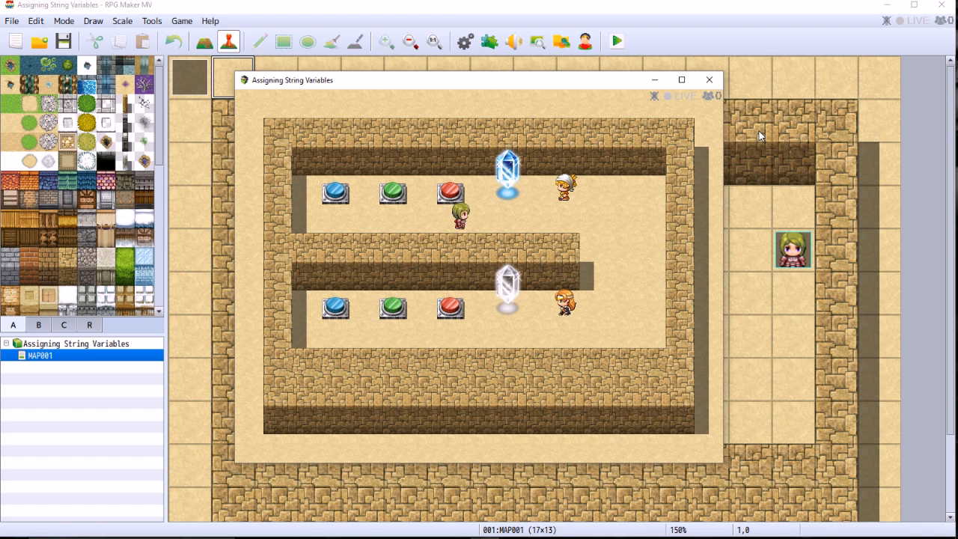
{"action": "key", "text": "Right"}
{"action": "key", "text": "Right"}
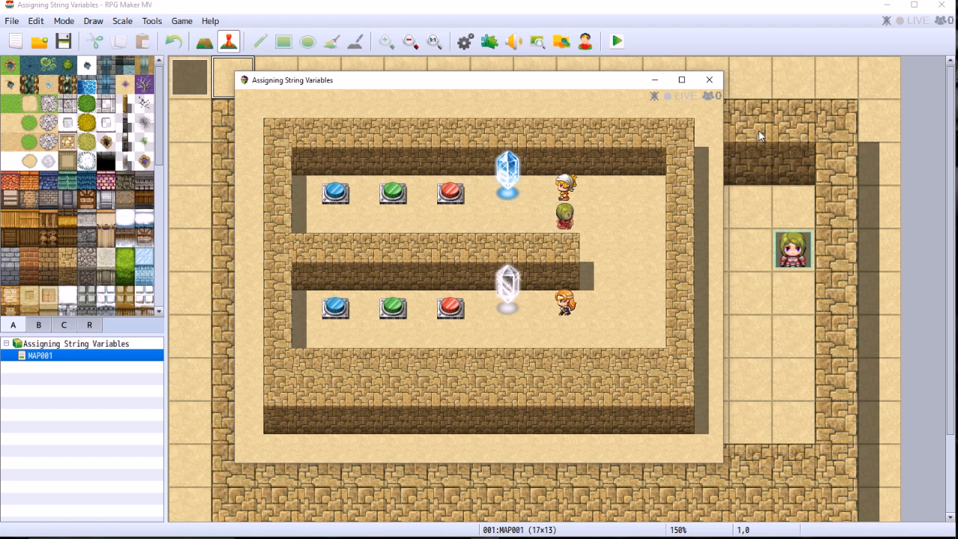
{"action": "key", "text": "Up"}
{"action": "key", "text": "Return"}
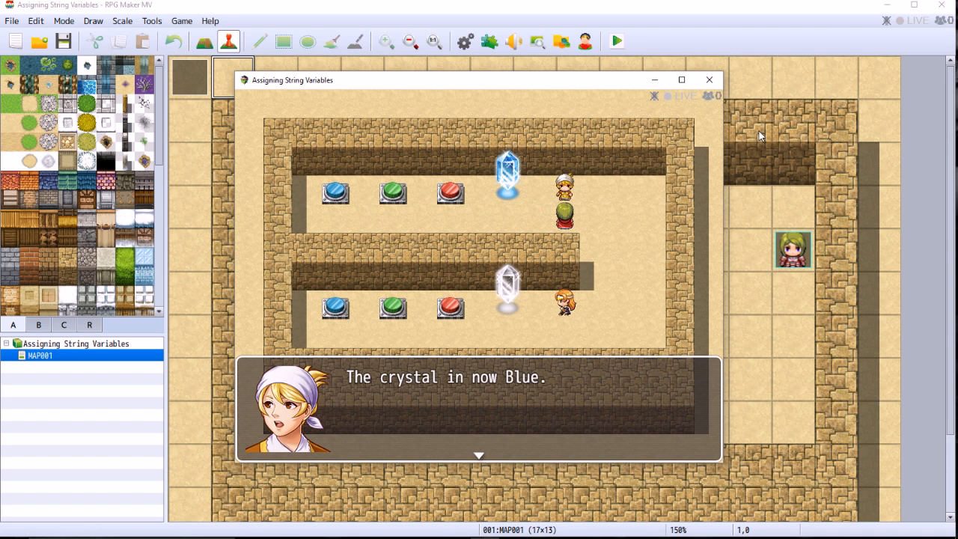
{"action": "key", "text": "Return"}
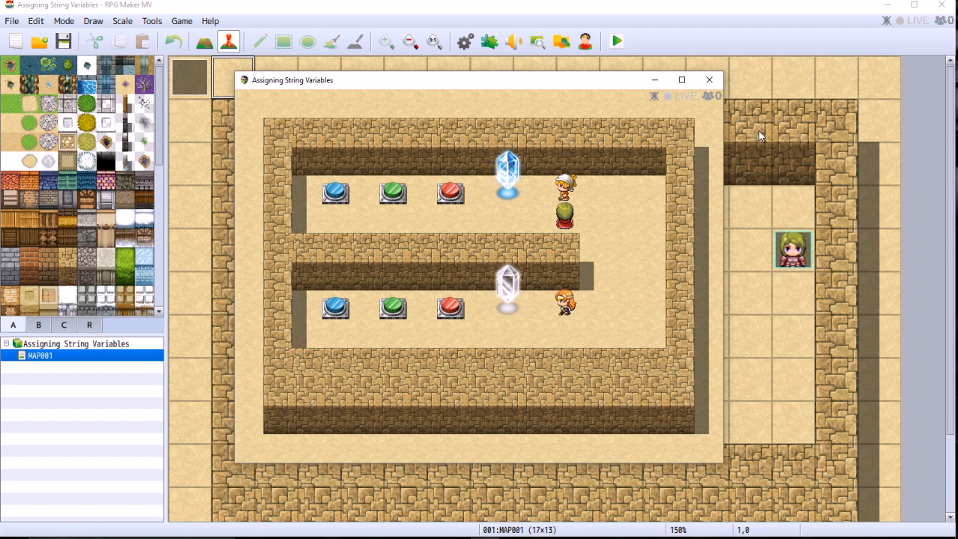
Push the upper room's red, green and blue buttons one after another.
{"action": "key", "text": "Left"}
{"action": "key", "text": "Left"}
{"action": "key", "text": "Left"}
{"action": "key", "text": "Up"}
{"action": "key", "text": "Return"}
{"action": "key", "text": "Left"}
{"action": "key", "text": "Return"}
{"action": "key", "text": "Left"}
{"action": "key", "text": "Up"}
{"action": "key", "text": "Return"}
Walk the hero back along the upper room and close the playtest.
{"action": "key", "text": "Right"}
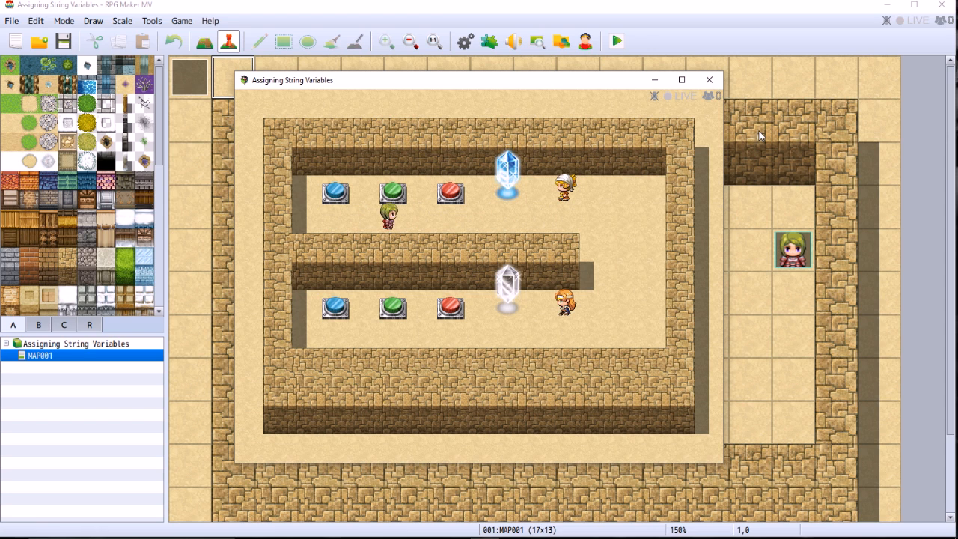
{"action": "key", "text": "Right"}
{"action": "key", "text": "Right"}
{"action": "key", "text": "Right"}
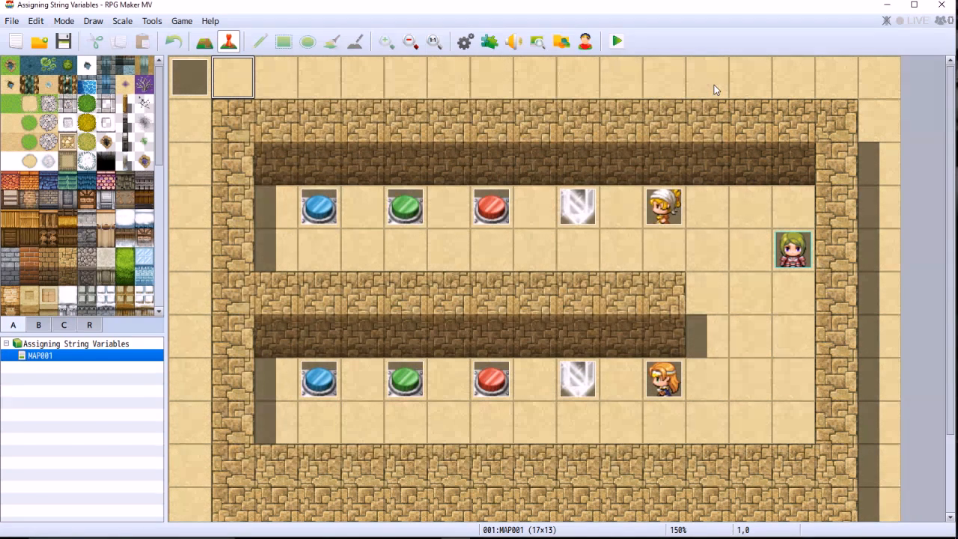
{"action": "left_click", "coordinate": [710, 80]}
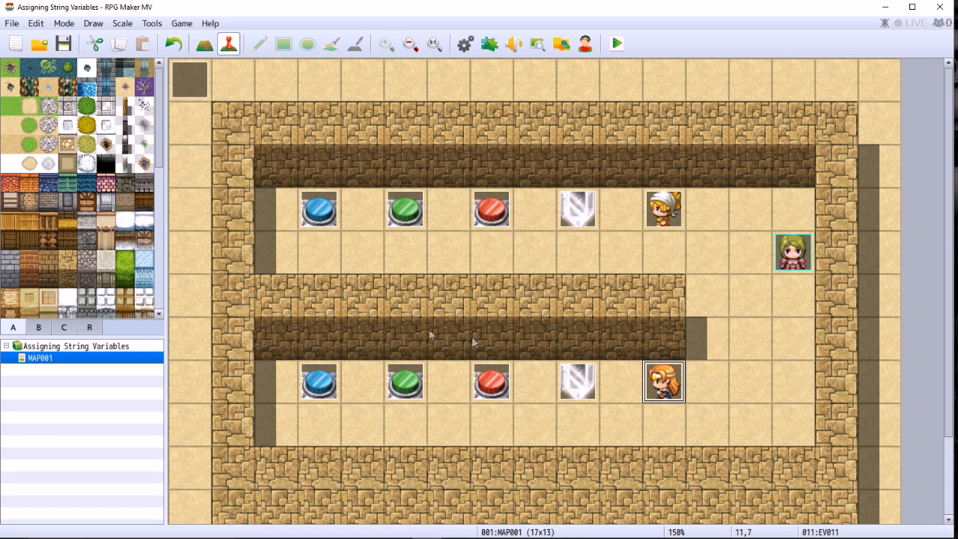
Open the existing event at map tile 0,0, examine its commands and trigger, and close it.
{"action": "left_click", "coordinate": [186, 74]}
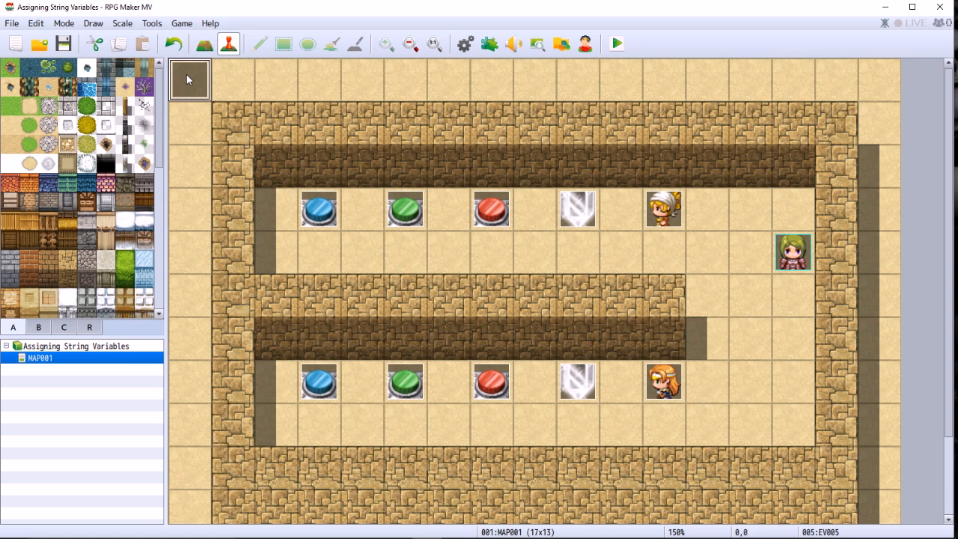
{"action": "right_click", "coordinate": [187, 74]}
{"action": "left_click", "coordinate": [208, 84]}
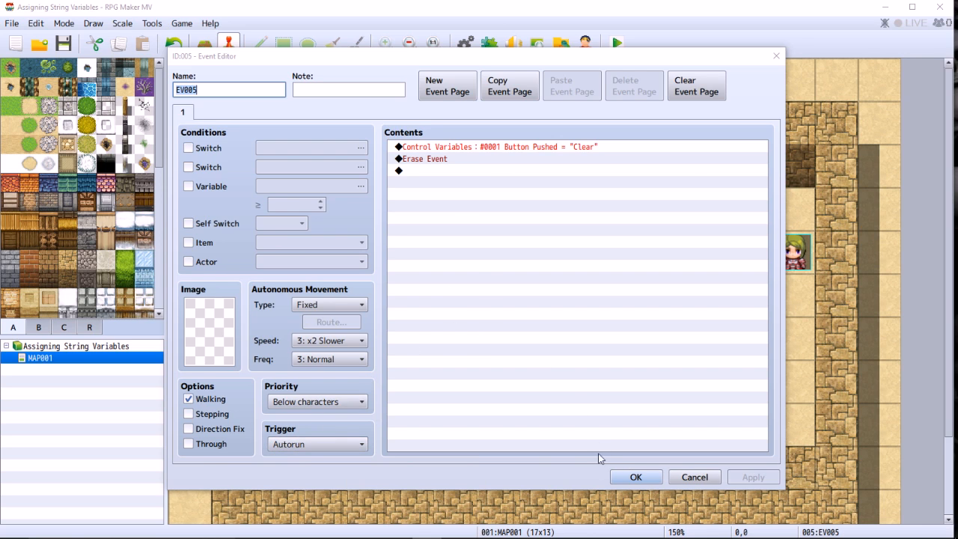
{"action": "left_click", "coordinate": [633, 477]}
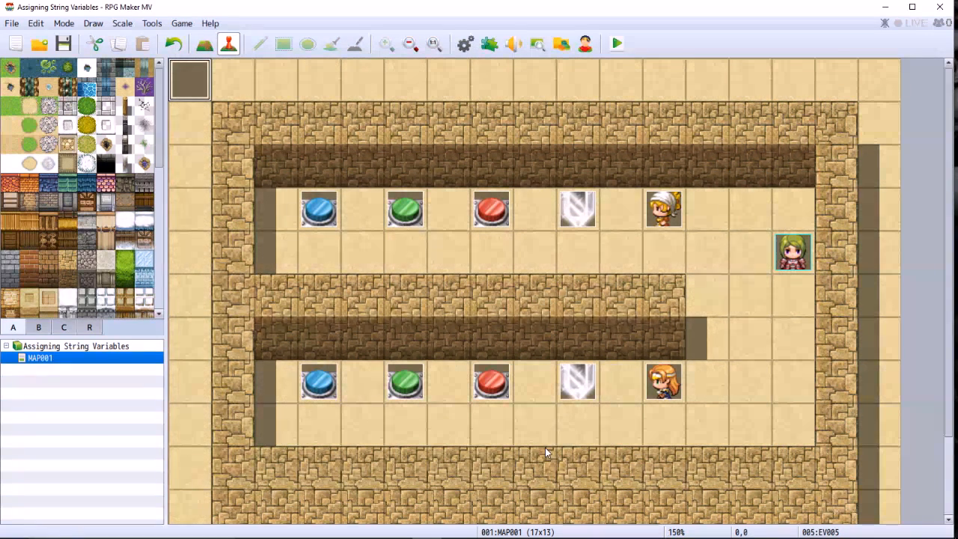
Create a new event at map tile 0,6 and set its trigger to Autorun.
{"action": "right_click", "coordinate": [189, 348]}
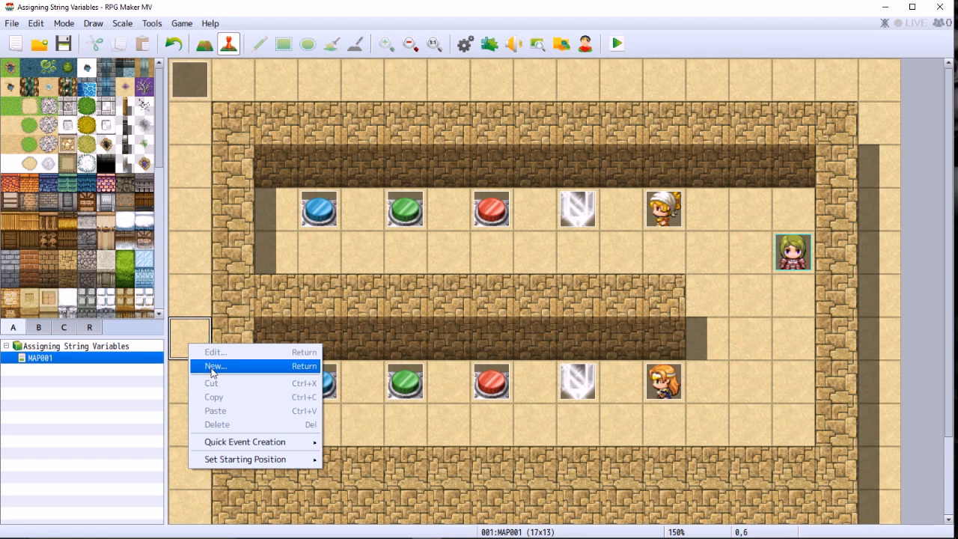
{"action": "left_click", "coordinate": [213, 368]}
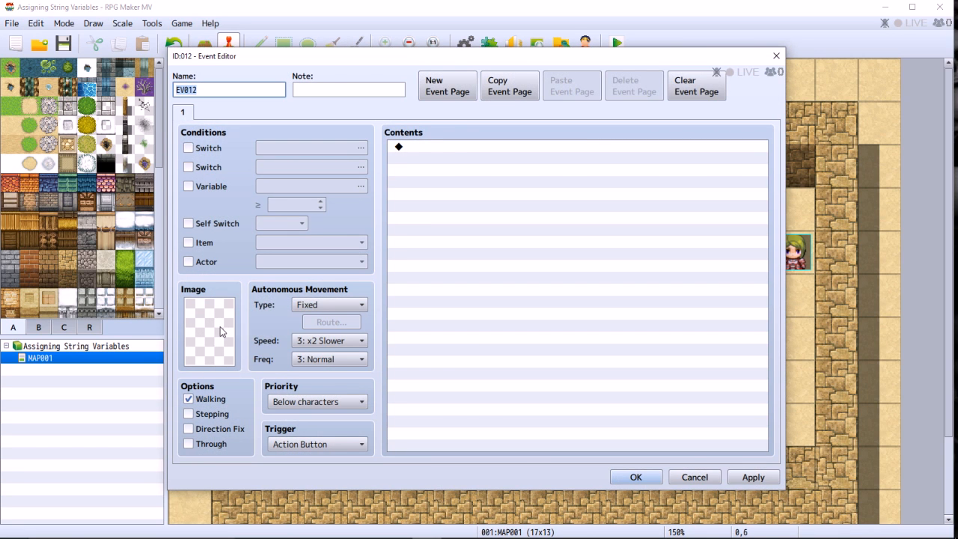
{"action": "left_click", "coordinate": [288, 444]}
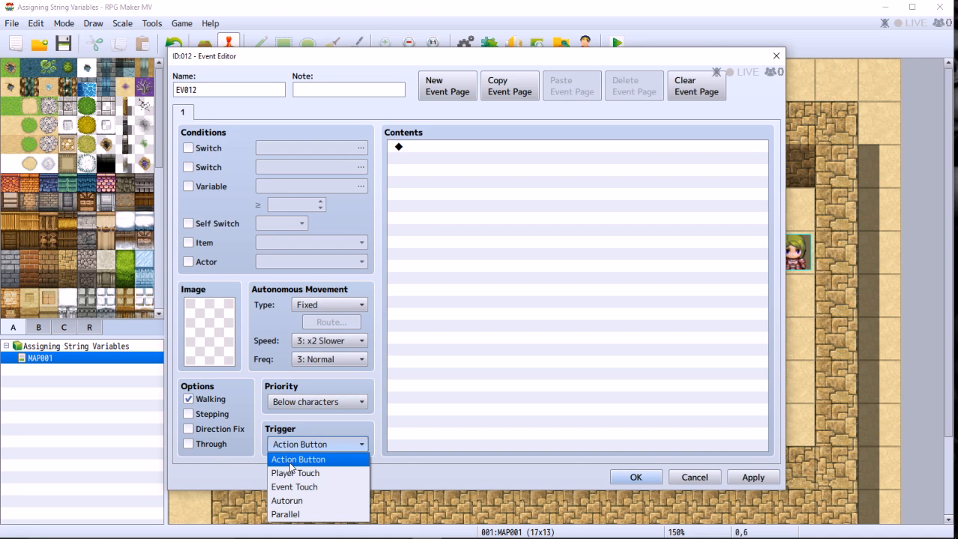
{"action": "left_click", "coordinate": [286, 500]}
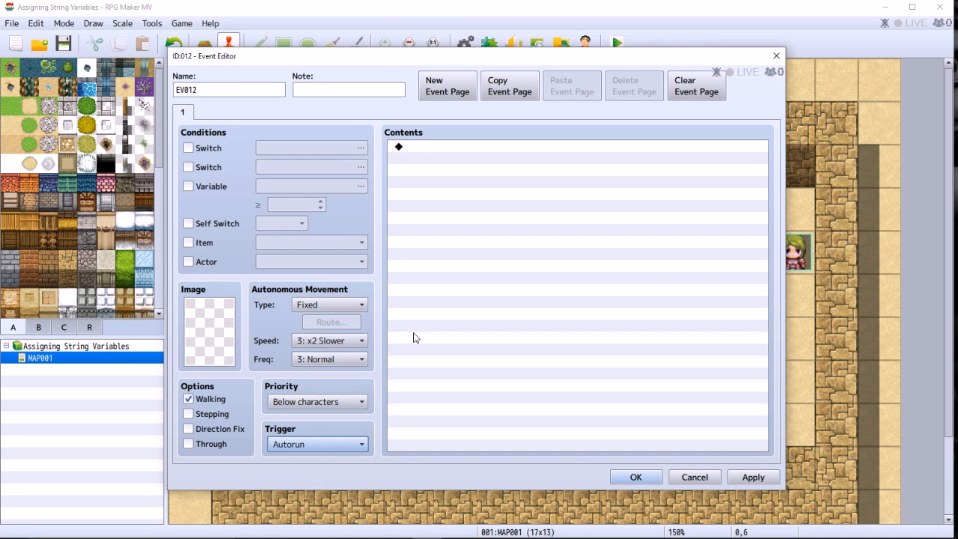
Add a Control Variables command to the new Autorun event, targeting variable 0006 Button Pushed 2.
{"action": "left_click", "coordinate": [430, 148]}
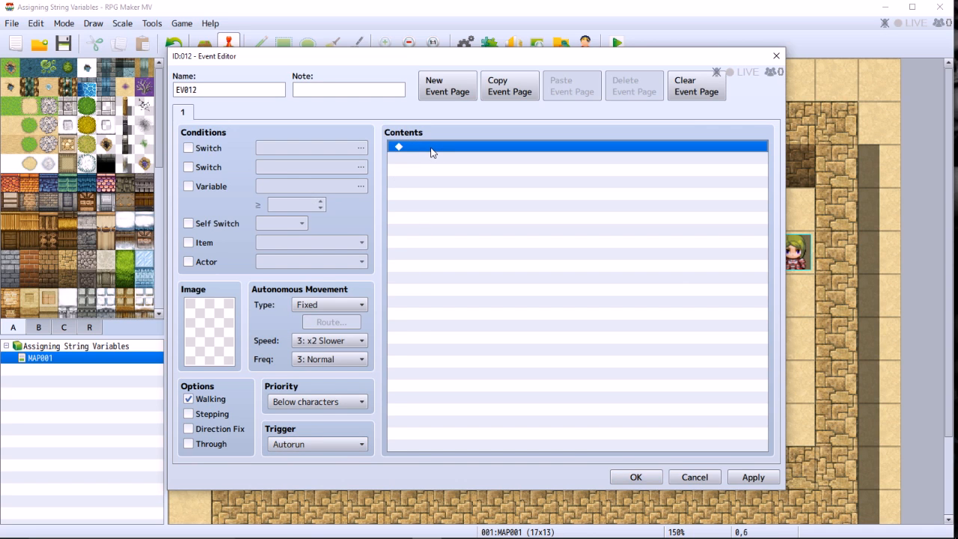
{"action": "right_click", "coordinate": [431, 152]}
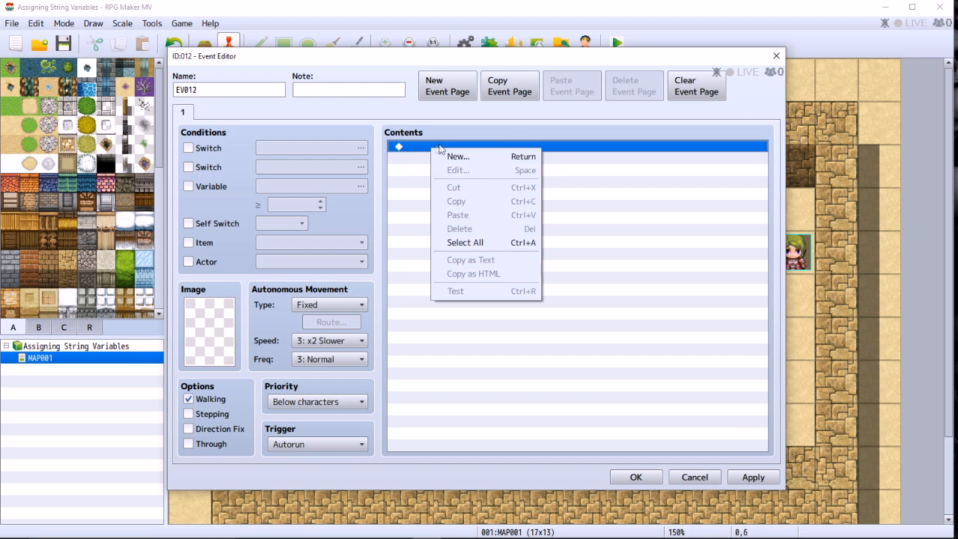
{"action": "left_click", "coordinate": [453, 156]}
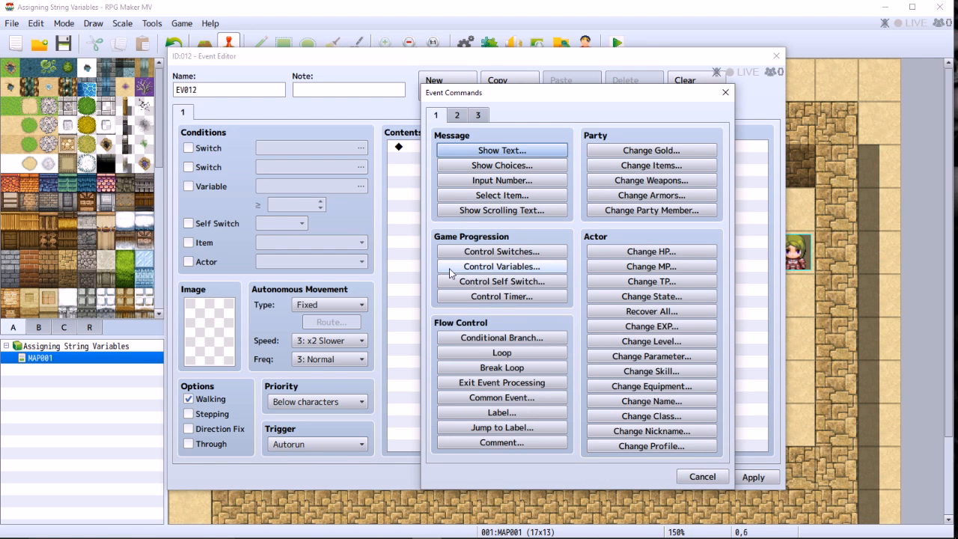
{"action": "left_click", "coordinate": [451, 268]}
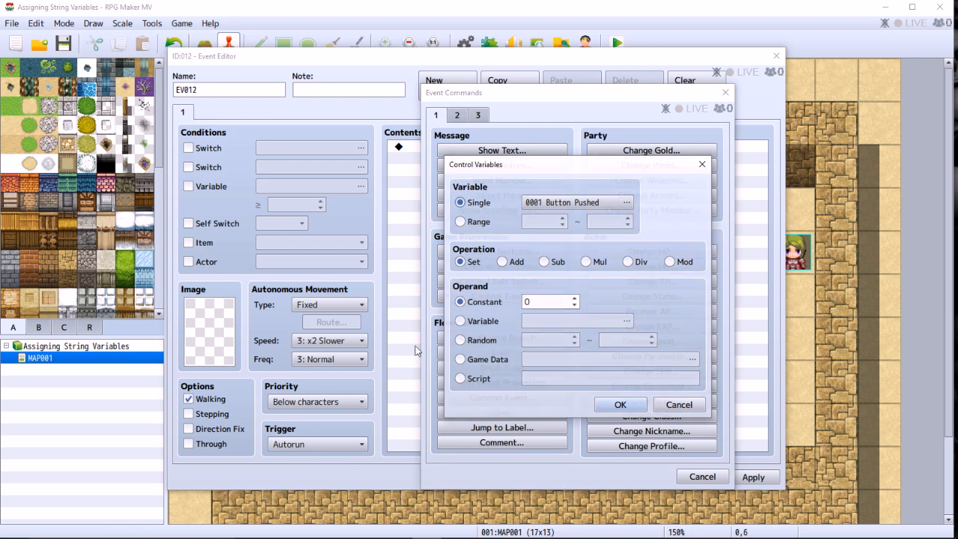
{"action": "left_click", "coordinate": [555, 203]}
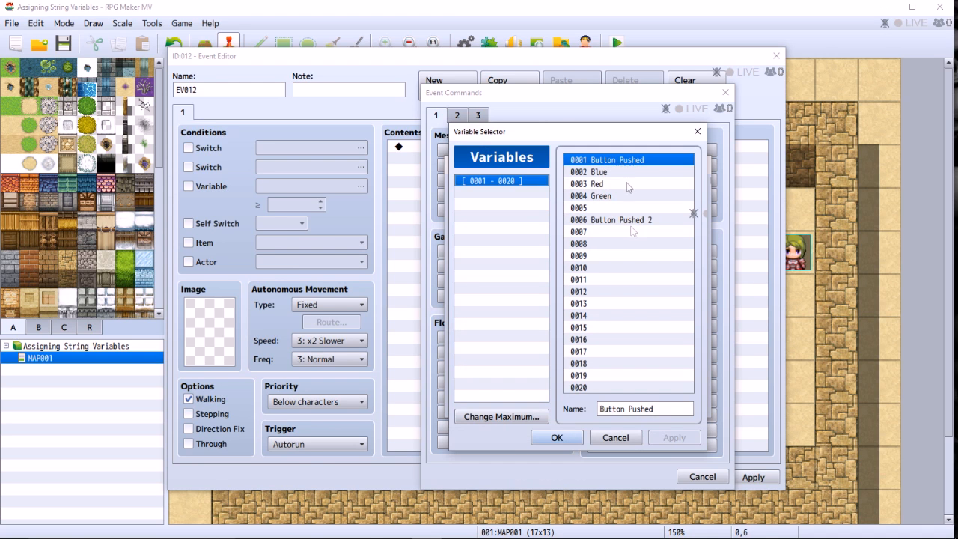
{"action": "left_click", "coordinate": [620, 222]}
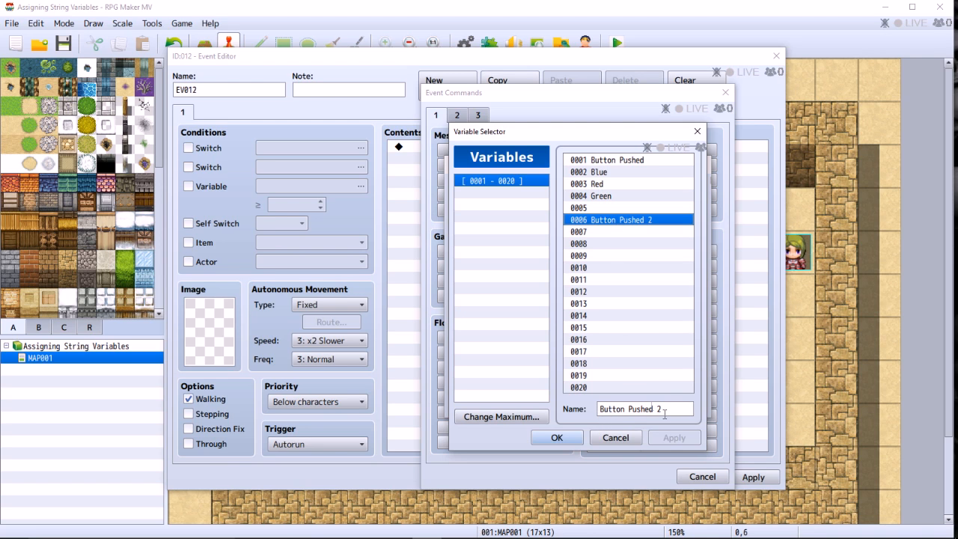
{"action": "left_click", "coordinate": [540, 441]}
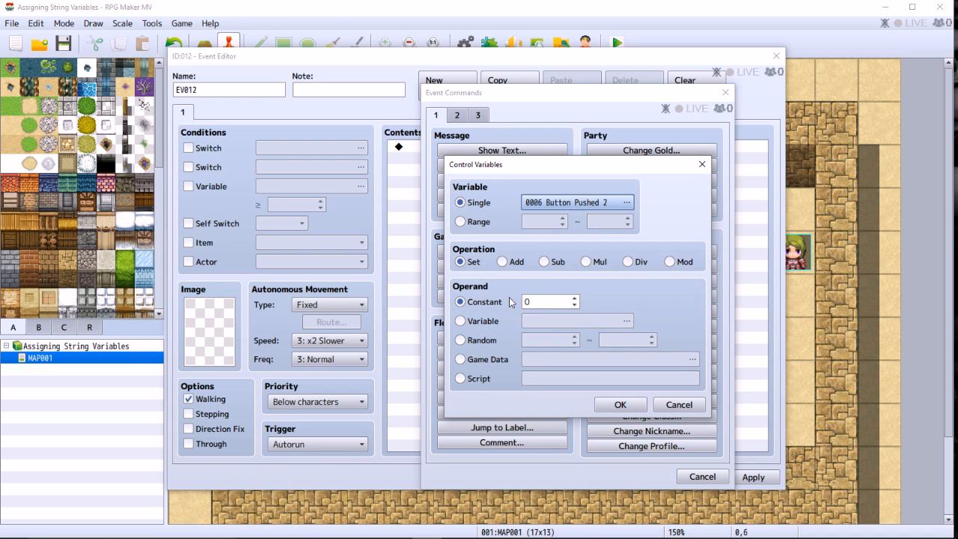
{"action": "left_click", "coordinate": [540, 302]}
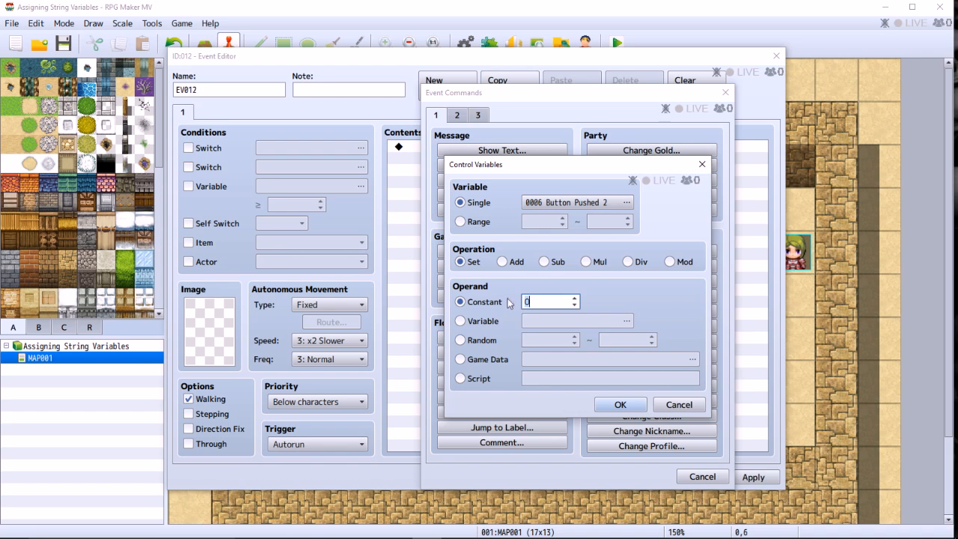
{"action": "type", "text": "13"}
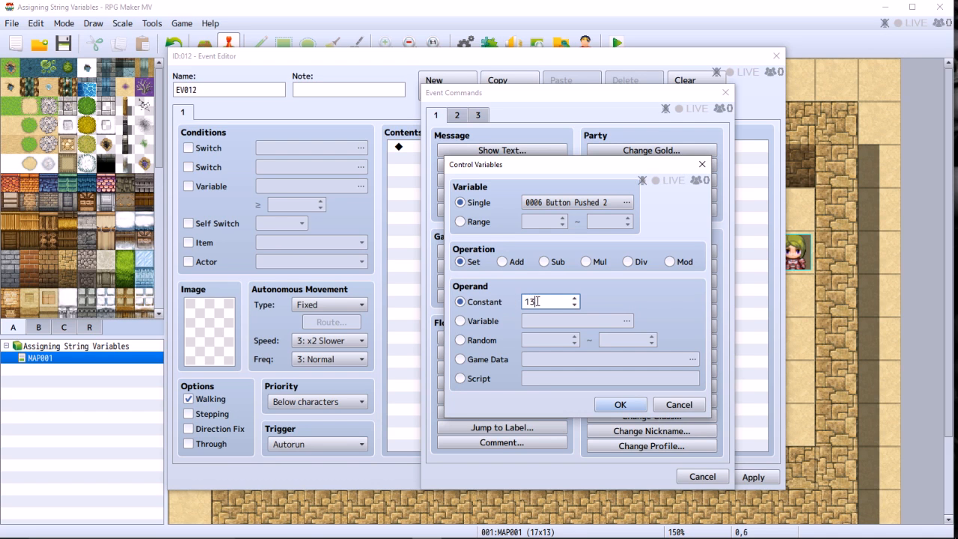
{"action": "left_click_drag", "start_coordinate": [539, 302], "coordinate": [504, 301]}
{"action": "key", "text": "BackSpace"}
Set the variable's operand to the script value "Clear", including the quotation marks, and confirm the command.
{"action": "left_click", "coordinate": [461, 379]}
{"action": "left_click", "coordinate": [542, 378]}
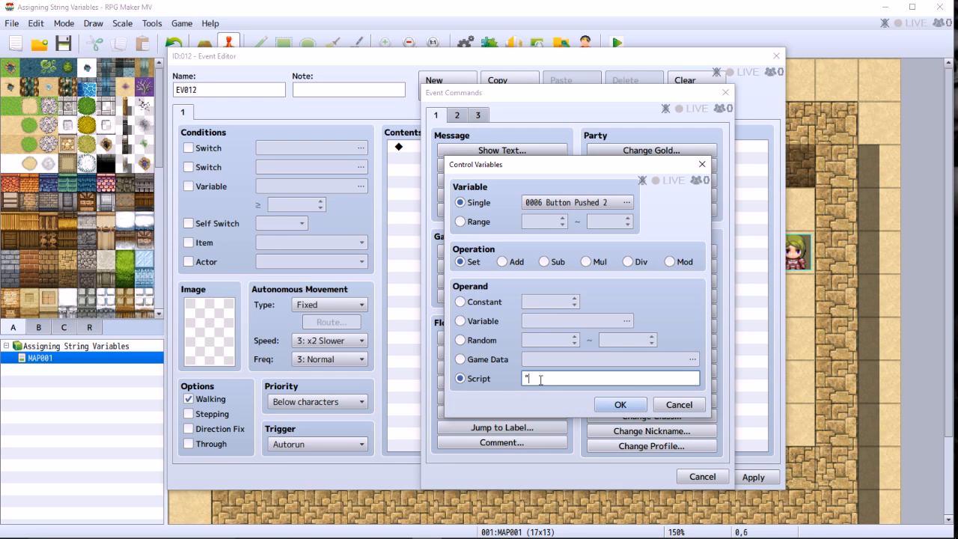
{"action": "type", "text": "\"Clear\""}
{"action": "left_click", "coordinate": [612, 405]}
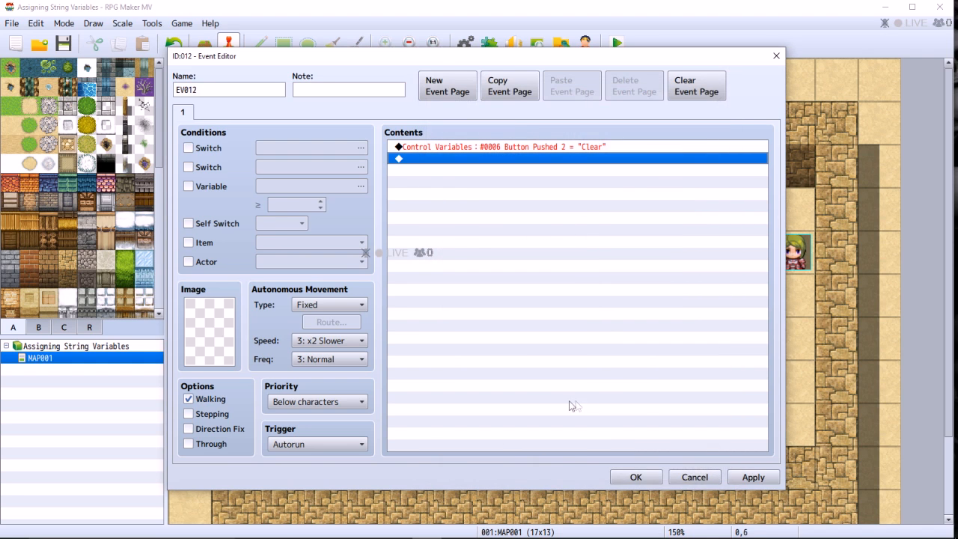
Add an Erase Event command after the variable assignment, apply the changes and close the event.
{"action": "right_click", "coordinate": [510, 163]}
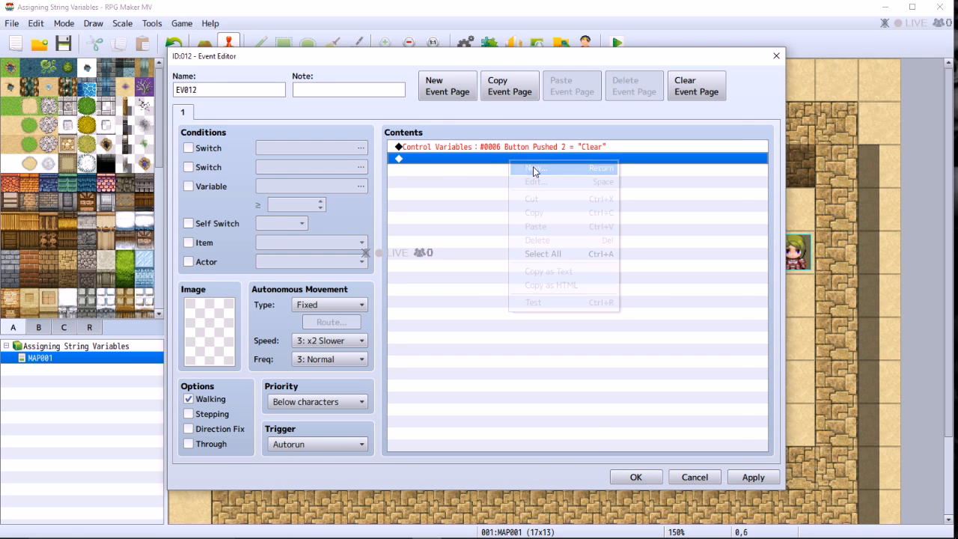
{"action": "left_click", "coordinate": [533, 168]}
{"action": "left_click", "coordinate": [478, 116]}
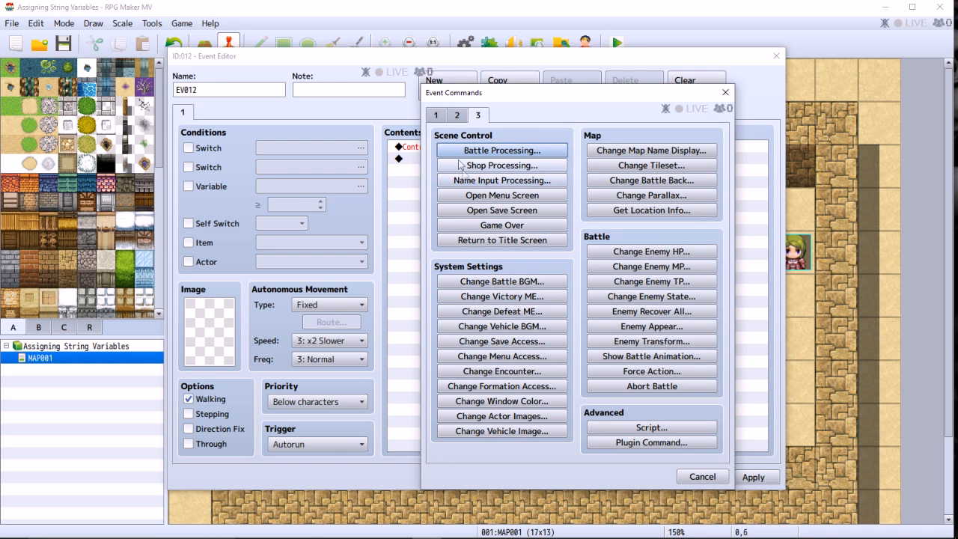
{"action": "left_click", "coordinate": [458, 116]}
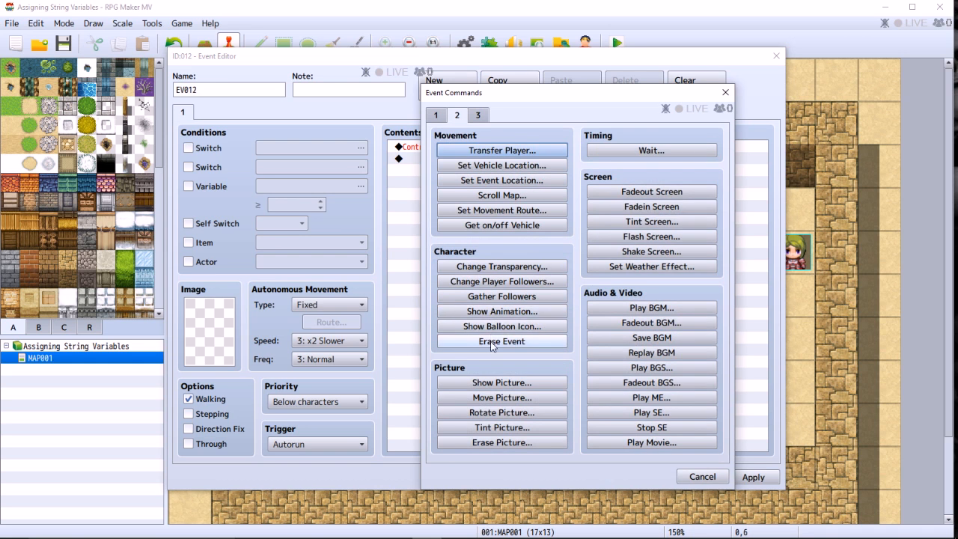
{"action": "left_click", "coordinate": [491, 341]}
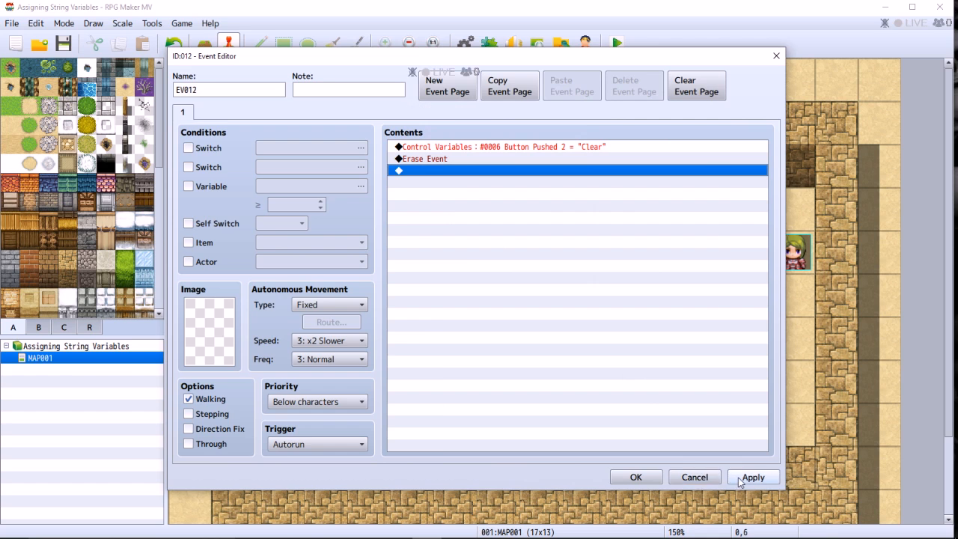
{"action": "left_click", "coordinate": [746, 477]}
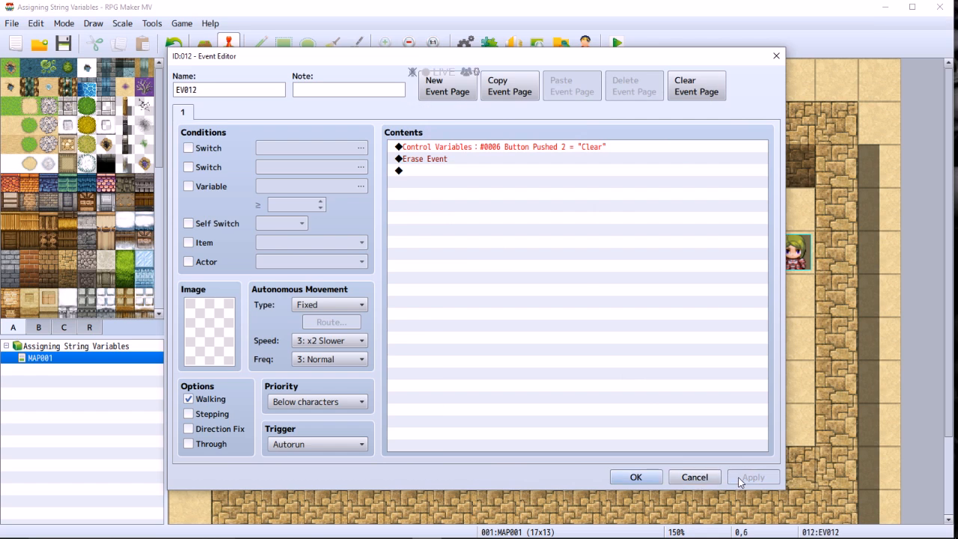
{"action": "left_click", "coordinate": [636, 477]}
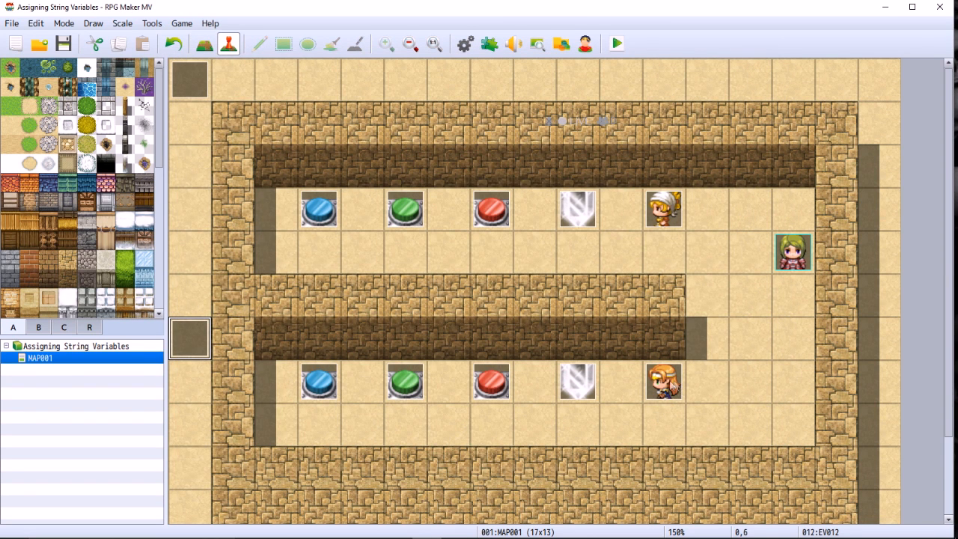
Open the upper room's character event, examine how its message text references the variable, and close it.
{"action": "left_click", "coordinate": [664, 213]}
{"action": "right_click", "coordinate": [665, 214]}
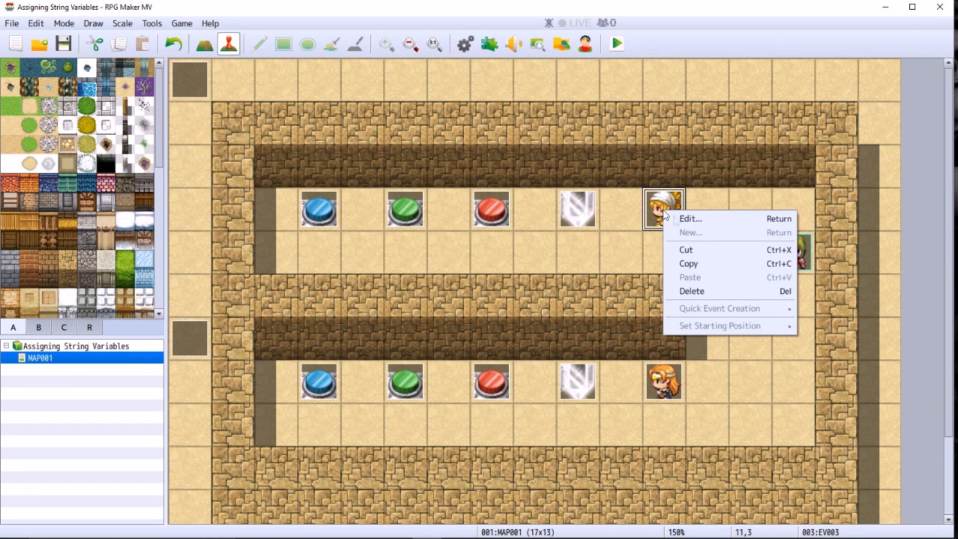
{"action": "left_click", "coordinate": [686, 218]}
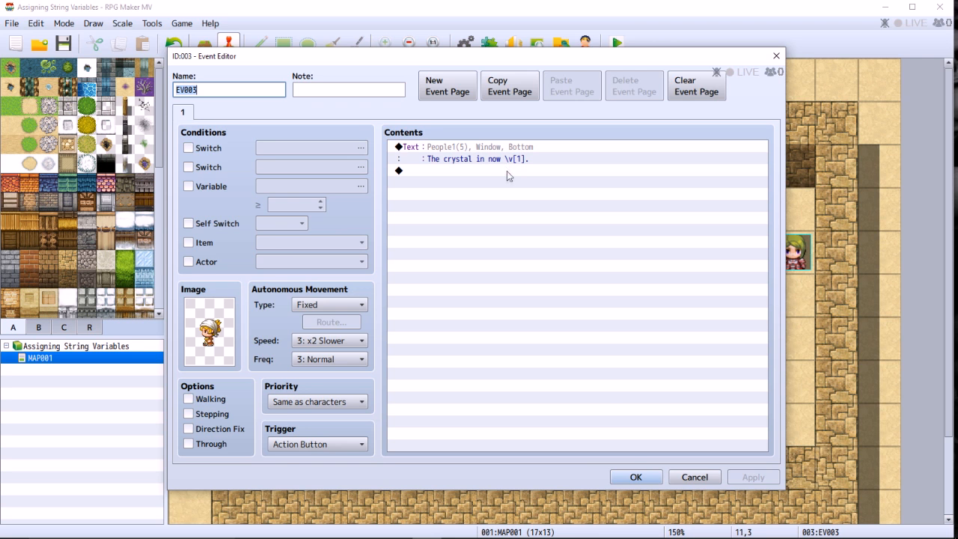
{"action": "left_click", "coordinate": [634, 478]}
Open the event of the orange-haired character in the lower room and start a Show Text command in it.
{"action": "left_click", "coordinate": [661, 376]}
{"action": "right_click", "coordinate": [662, 386]}
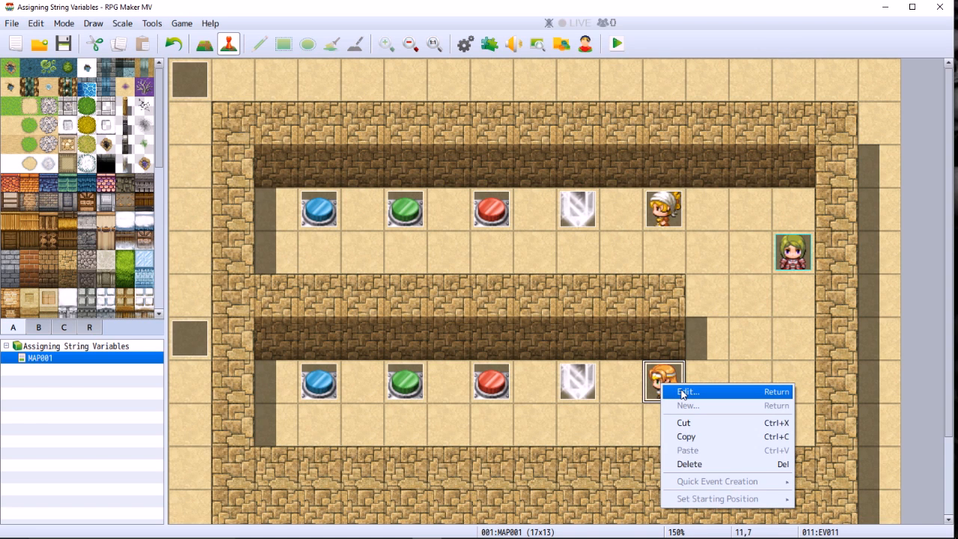
{"action": "left_click", "coordinate": [682, 394]}
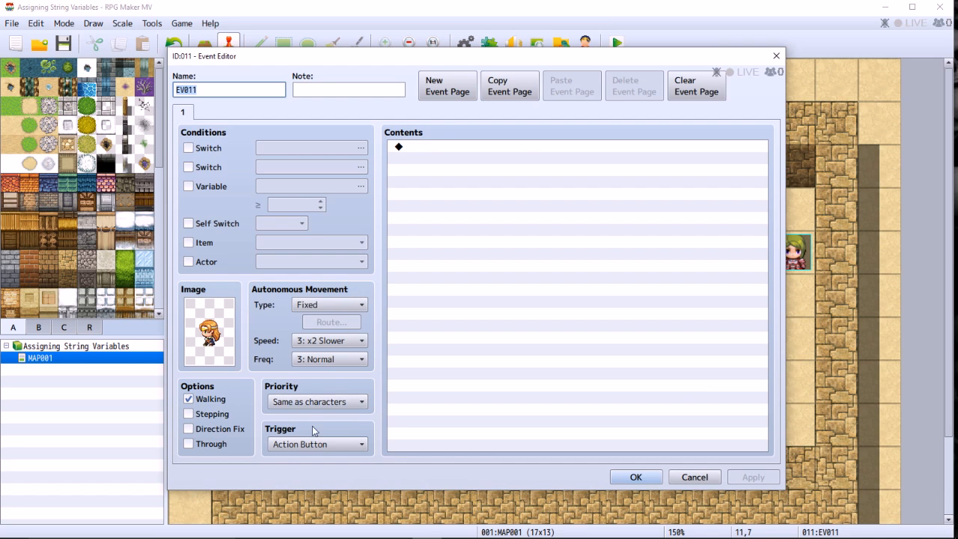
{"action": "left_click", "coordinate": [462, 152]}
{"action": "right_click", "coordinate": [463, 150]}
{"action": "left_click", "coordinate": [485, 158]}
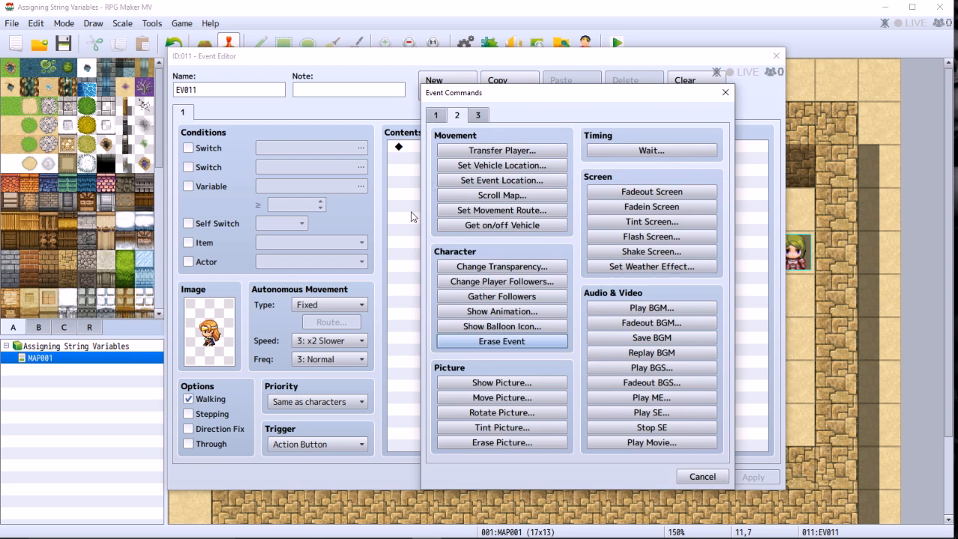
{"action": "left_click", "coordinate": [443, 119]}
{"action": "left_click", "coordinate": [462, 152]}
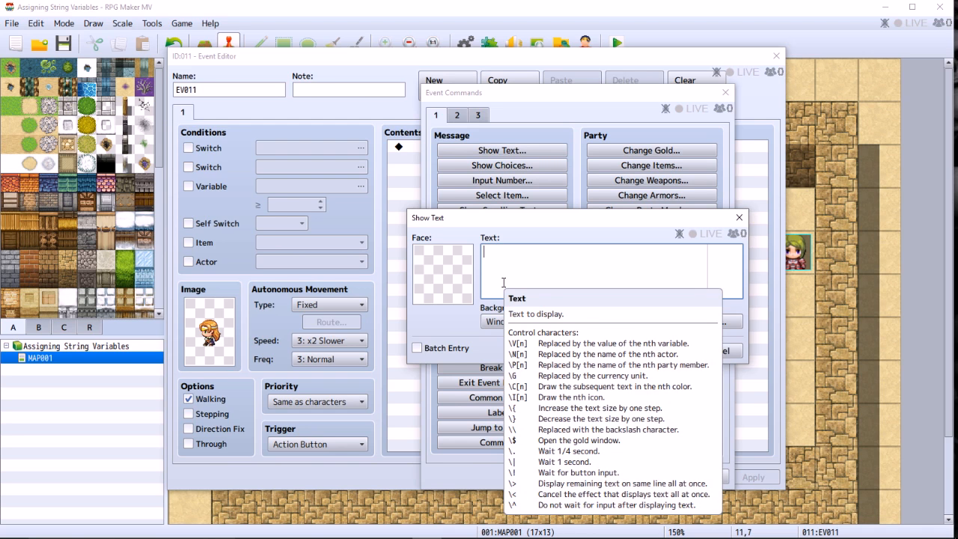
Enter the message "The crystal is now /v[6]" and preview how it is displayed.
{"action": "type", "text": "The c"}
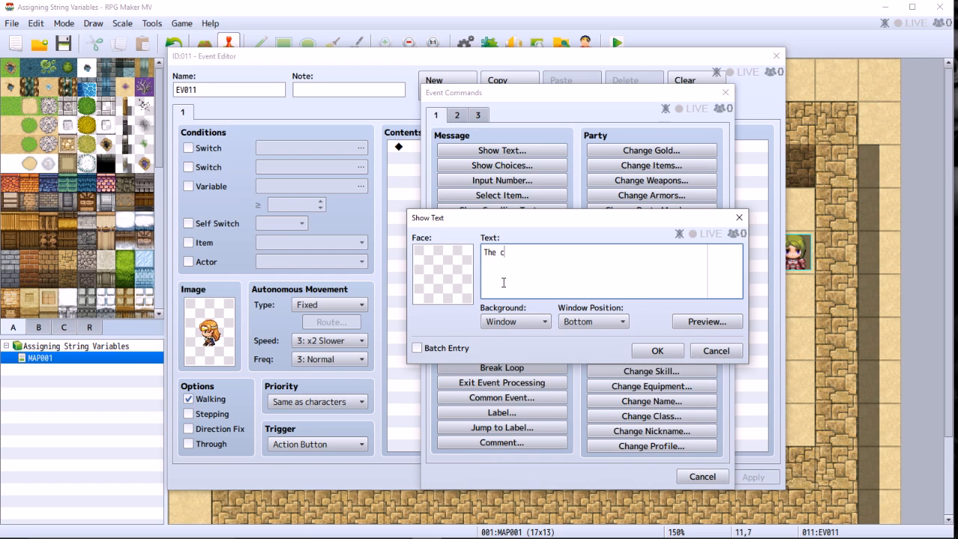
{"action": "type", "text": "rystal"}
{"action": "mouse_move", "coordinate": [522, 275]}
{"action": "right_click", "coordinate": [552, 269]}
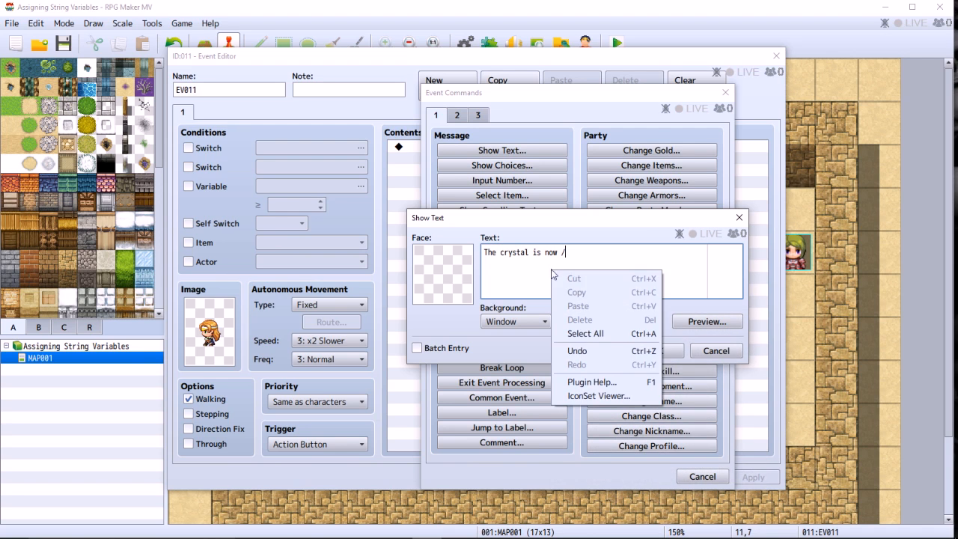
{"action": "left_click", "coordinate": [551, 270]}
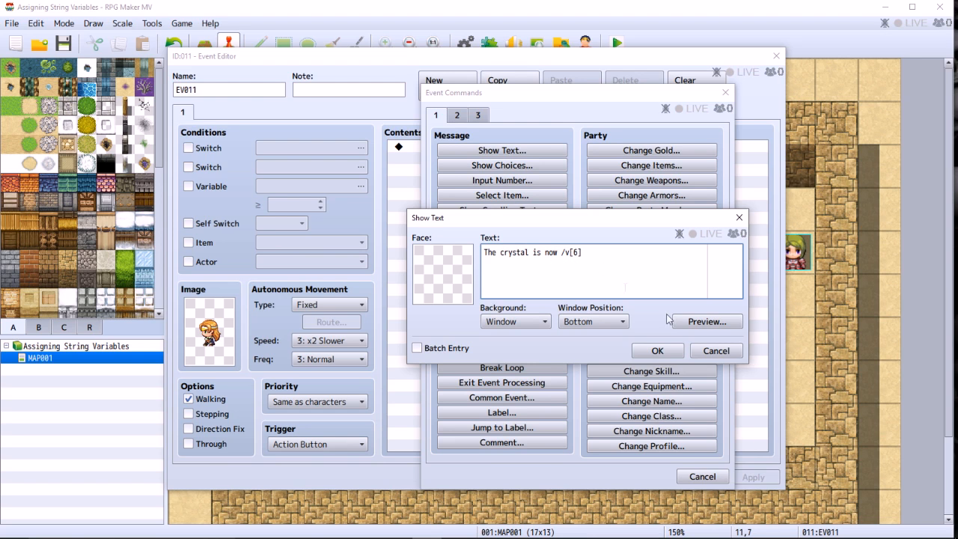
{"action": "left_click", "coordinate": [696, 322]}
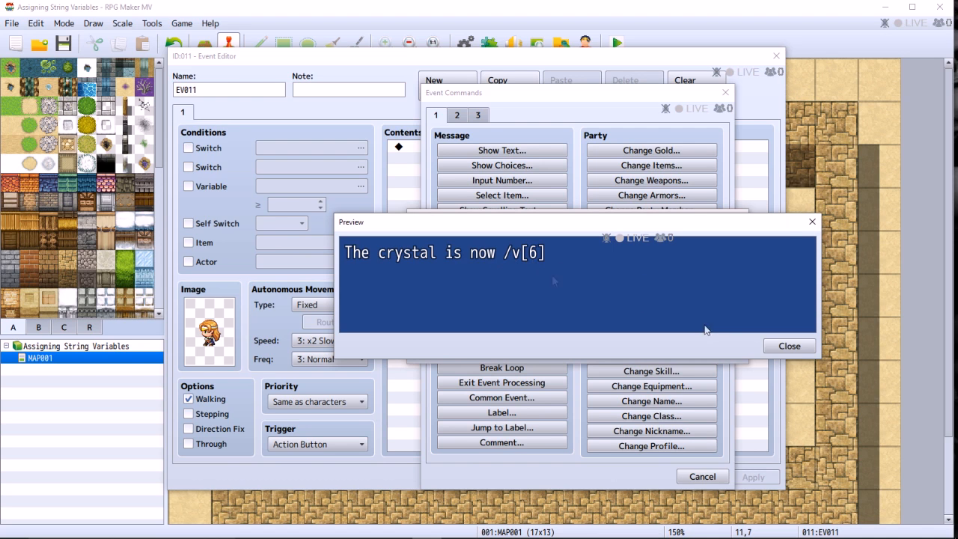
{"action": "left_click", "coordinate": [788, 346]}
End the message with a period, confirm the text command, and apply and close the event.
{"action": "left_click", "coordinate": [599, 257]}
{"action": "type", "text": "."}
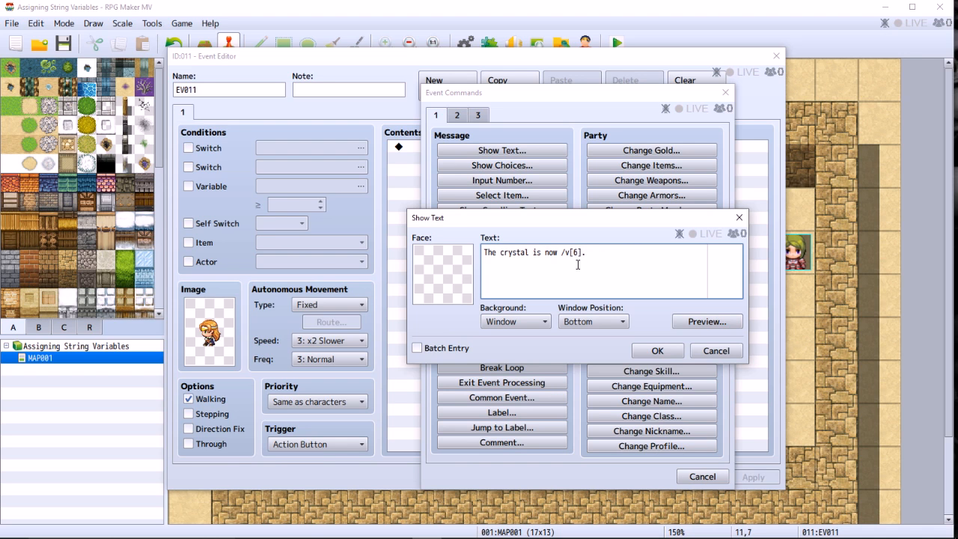
{"action": "left_click", "coordinate": [657, 352]}
{"action": "left_click", "coordinate": [751, 476]}
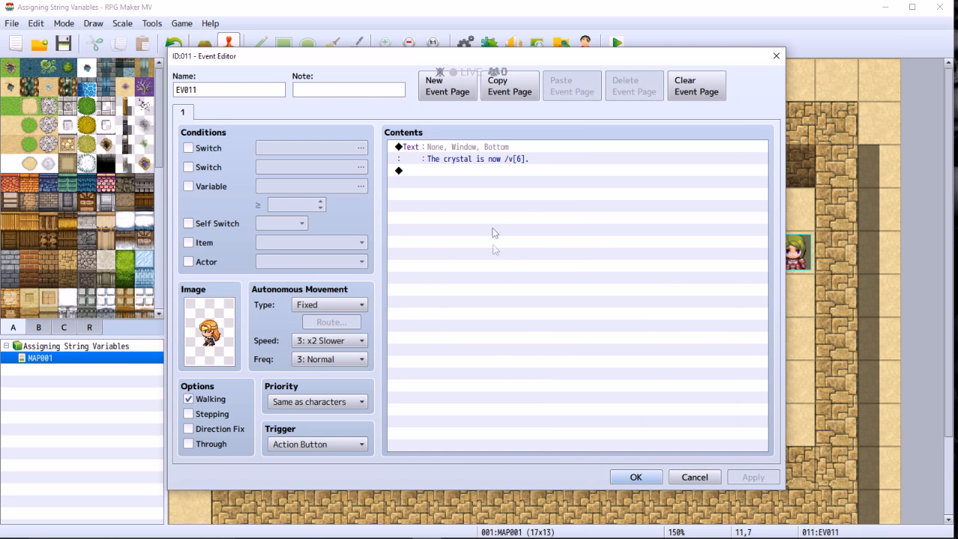
{"action": "left_click", "coordinate": [621, 476]}
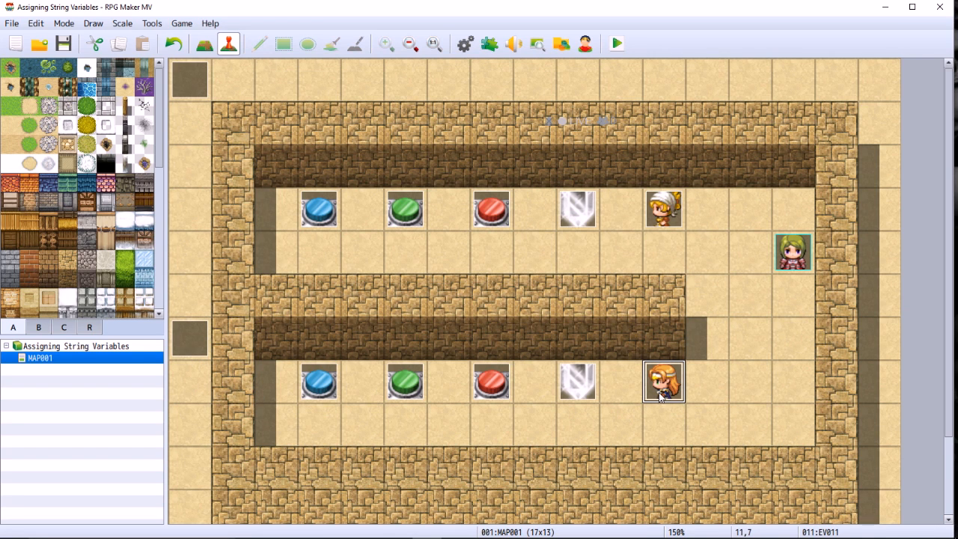
Save the changes to the game, launch a playtest and begin a new game.
{"action": "left_click", "coordinate": [614, 45]}
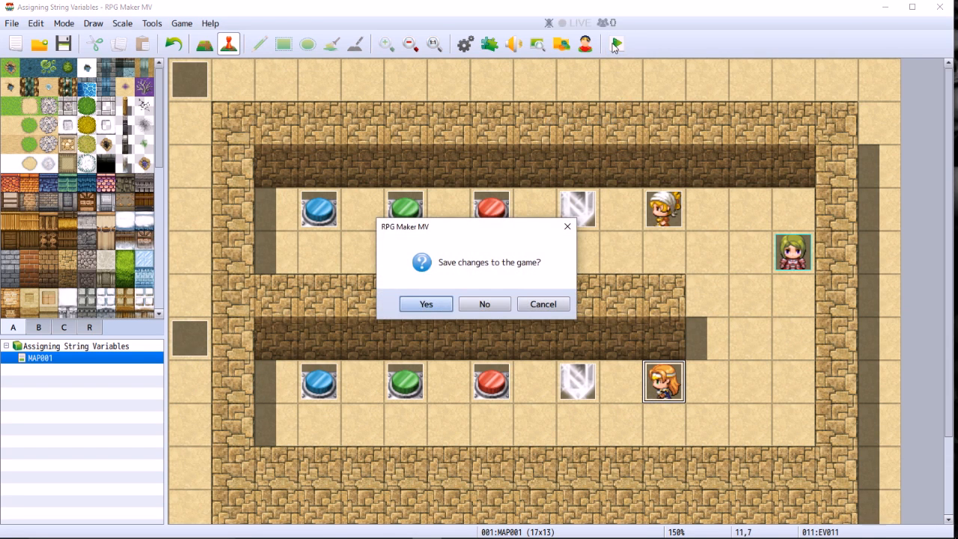
{"action": "left_click", "coordinate": [435, 305]}
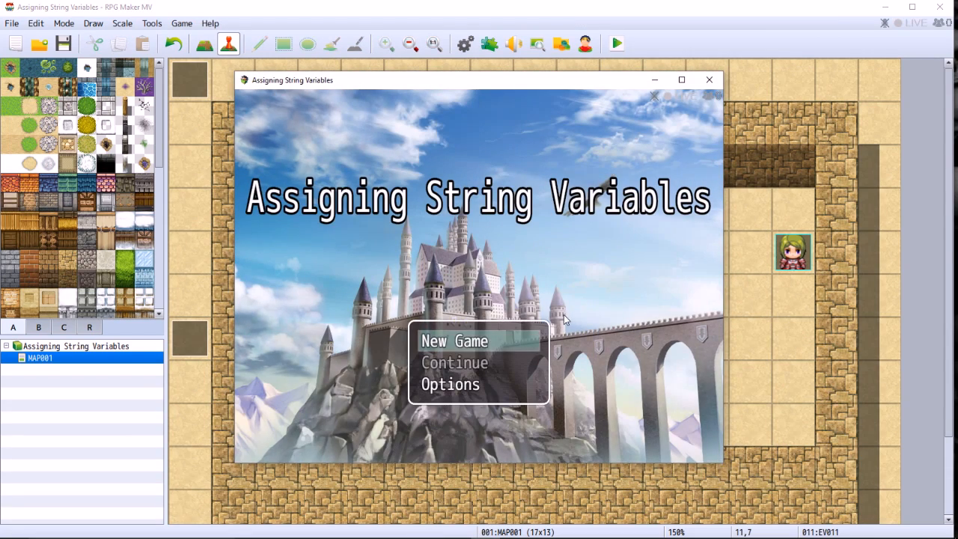
{"action": "key", "text": "Return"}
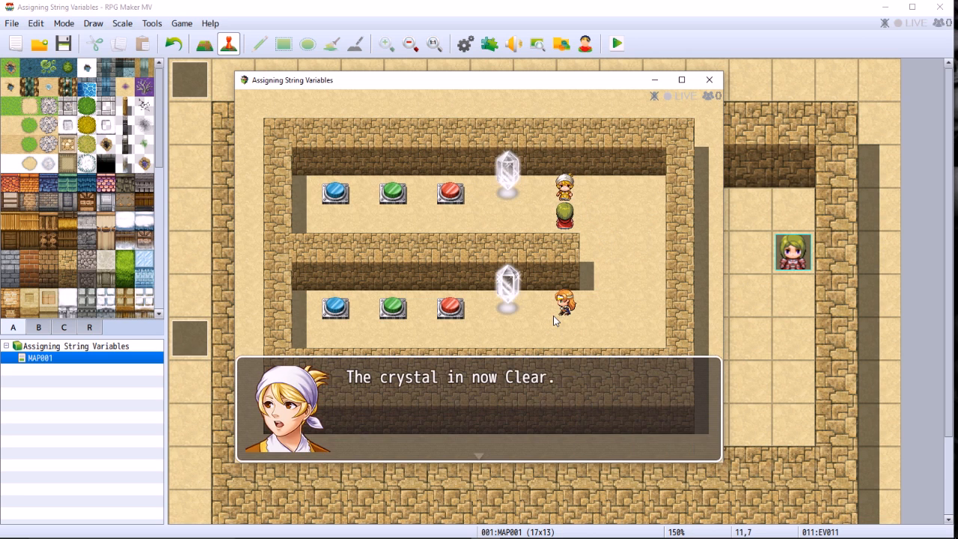
Dismiss the upper character's message and talk to the orange-haired character in the lower room.
{"action": "key", "text": "Return"}
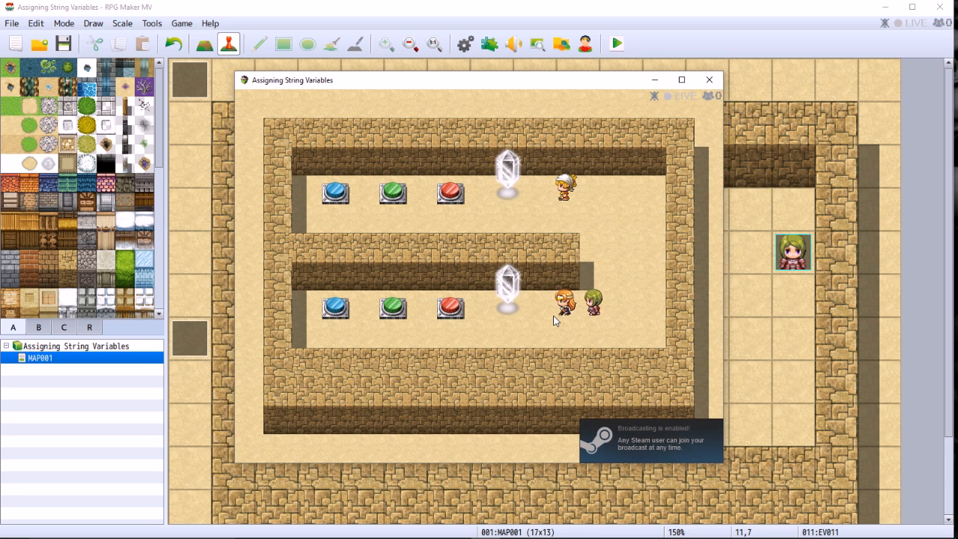
{"action": "key", "text": "Return"}
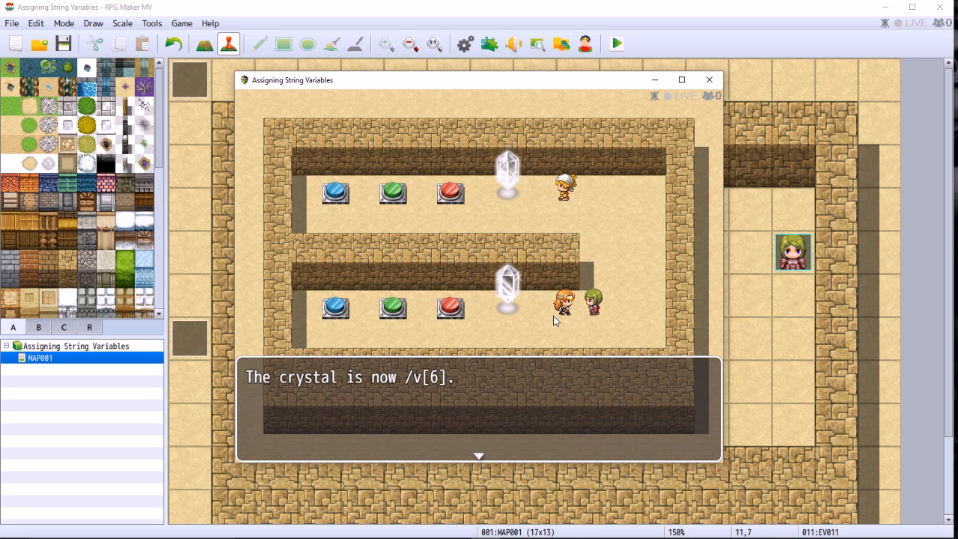
Dismiss the orange-haired character's message, step away from the character and end the playtest.
{"action": "key", "text": "Return"}
{"action": "key", "text": "Down"}
{"action": "key", "text": "Left"}
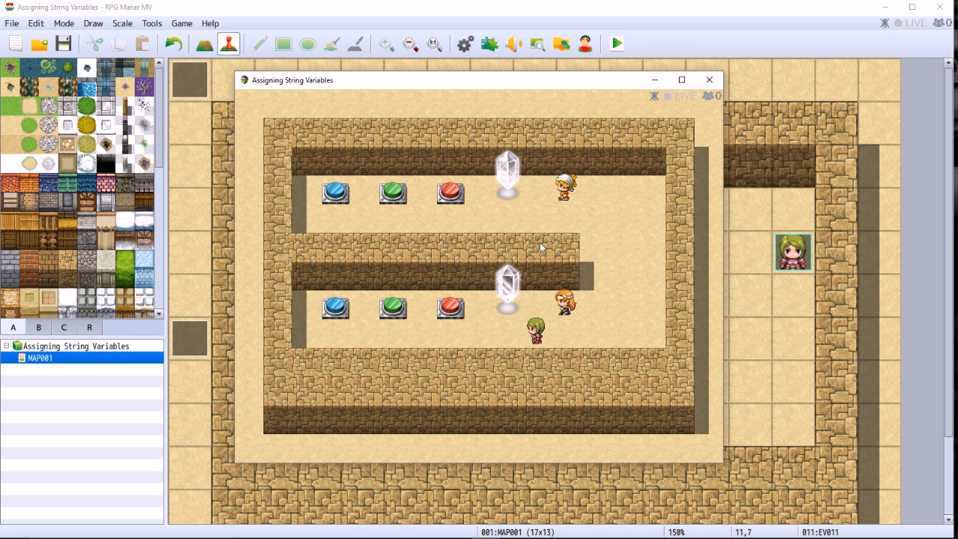
{"action": "left_click", "coordinate": [708, 79]}
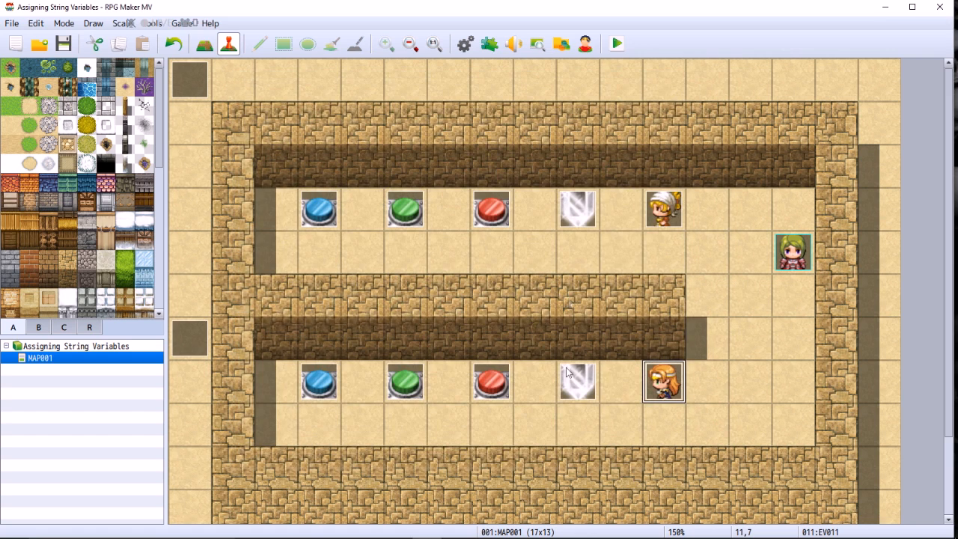
Check how the variable code is written in the upper character's message event, and close the event unchanged.
{"action": "right_click", "coordinate": [664, 210]}
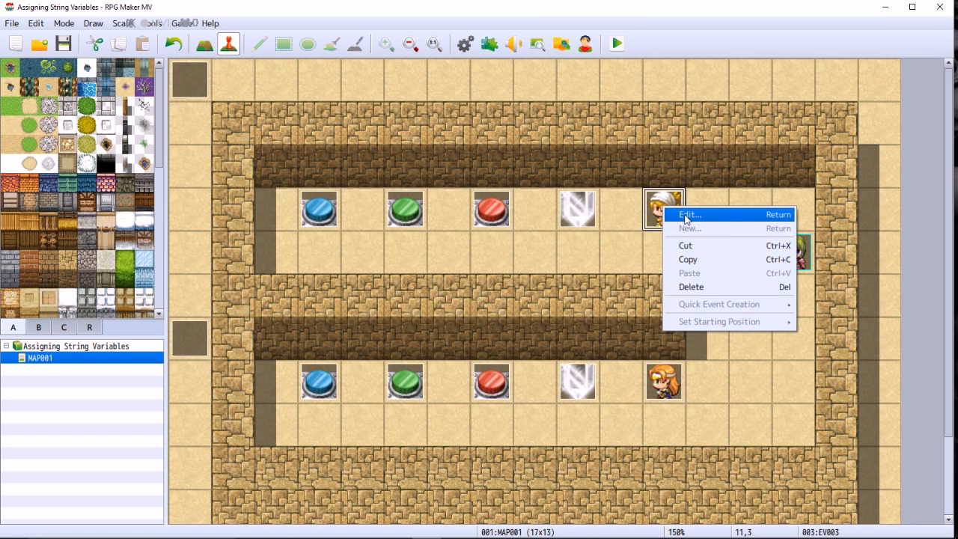
{"action": "left_click", "coordinate": [685, 215]}
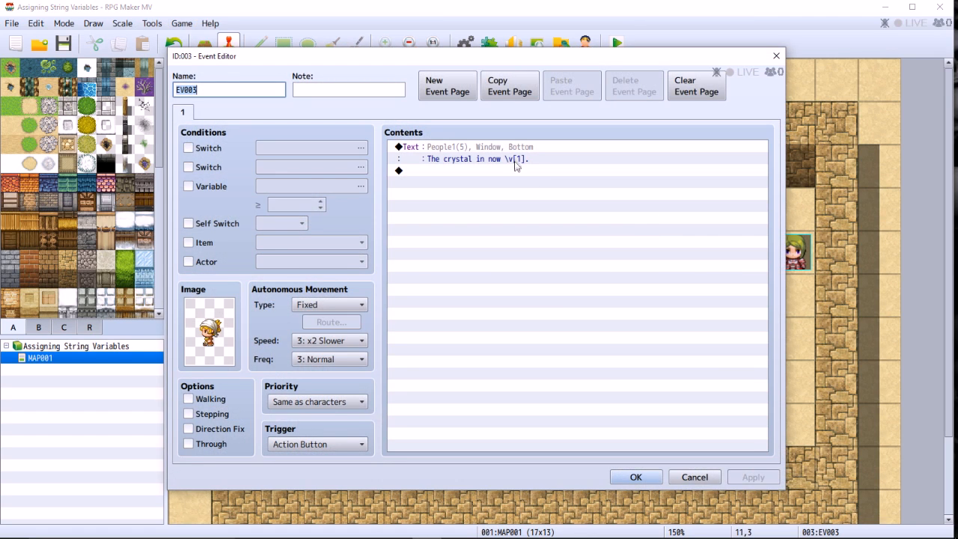
{"action": "left_click", "coordinate": [776, 55]}
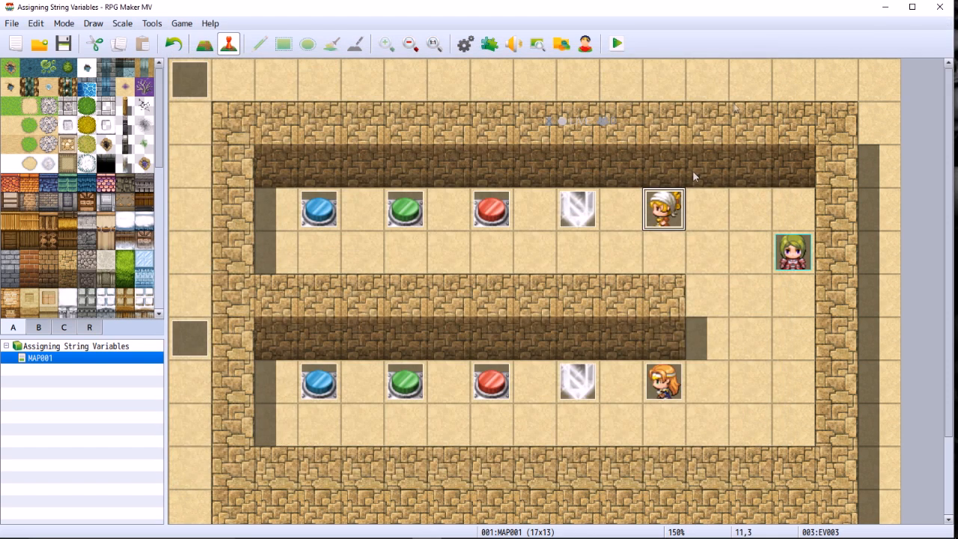
Correct the lower orange-haired character's message to "The crystal is now \v[6]." and apply and close the event.
{"action": "right_click", "coordinate": [668, 387]}
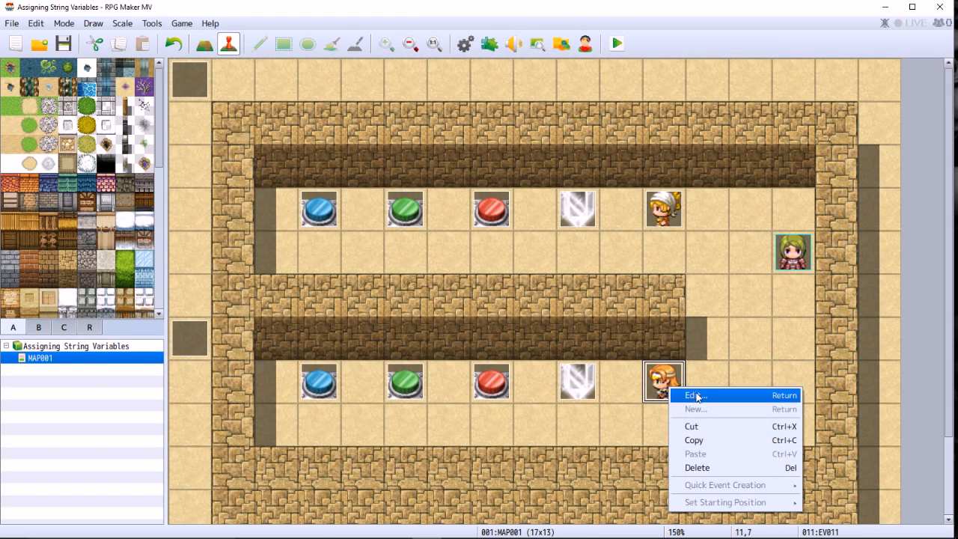
{"action": "left_click", "coordinate": [683, 395]}
{"action": "left_click", "coordinate": [499, 165]}
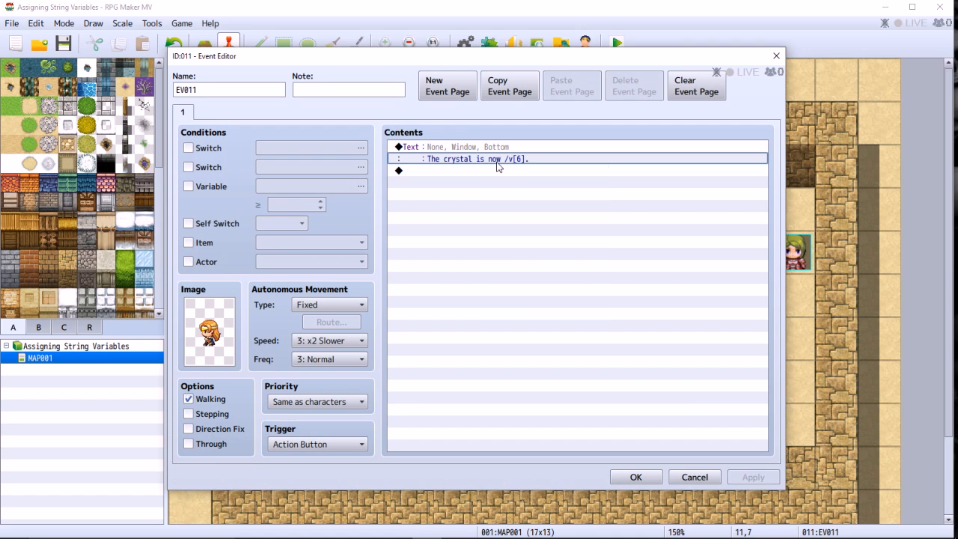
{"action": "right_click", "coordinate": [498, 165]}
{"action": "left_click", "coordinate": [490, 146]}
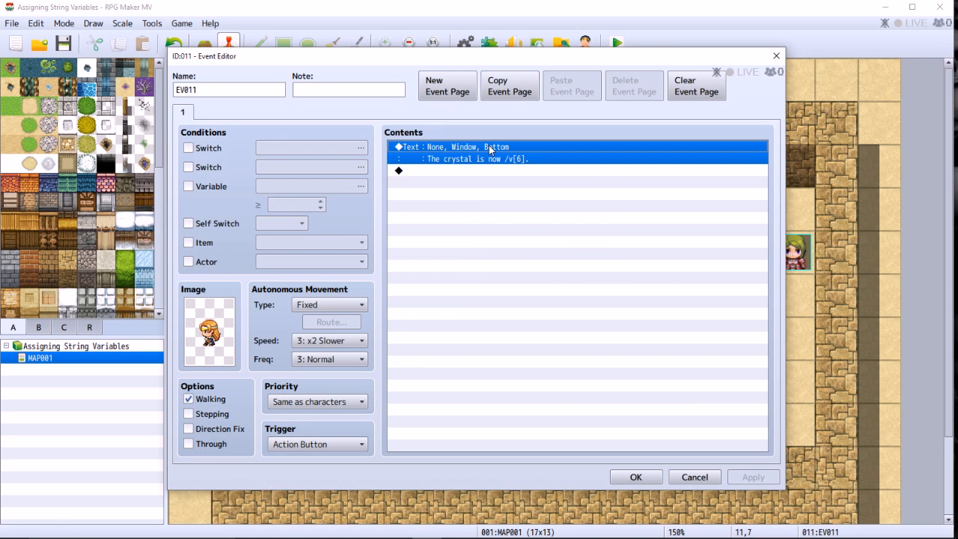
{"action": "right_click", "coordinate": [489, 147]}
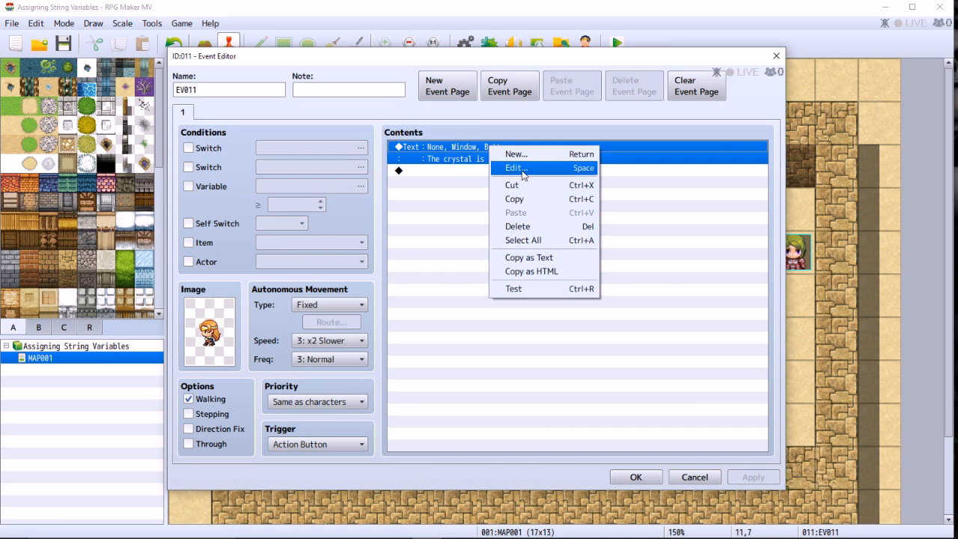
{"action": "left_click", "coordinate": [522, 168]}
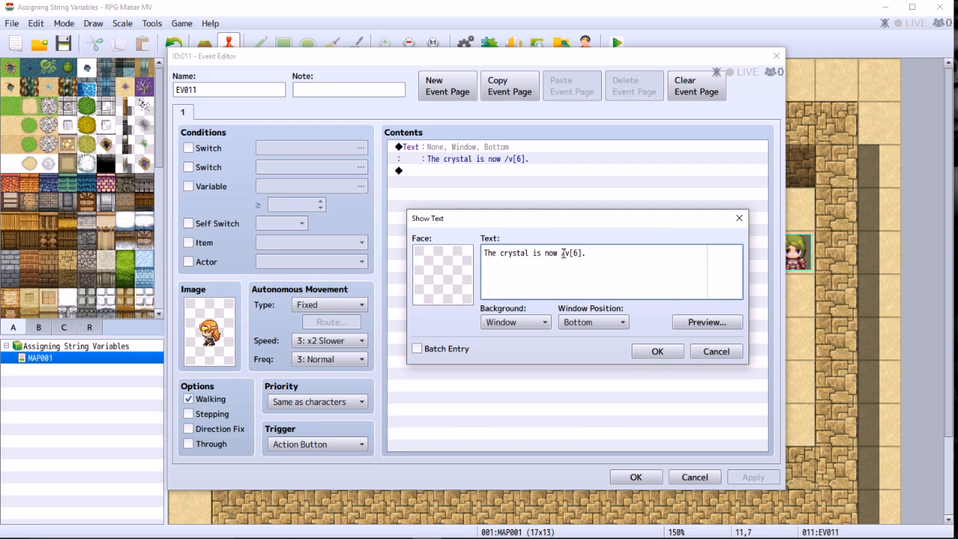
{"action": "key", "text": "Delete"}
{"action": "type", "text": "\\"}
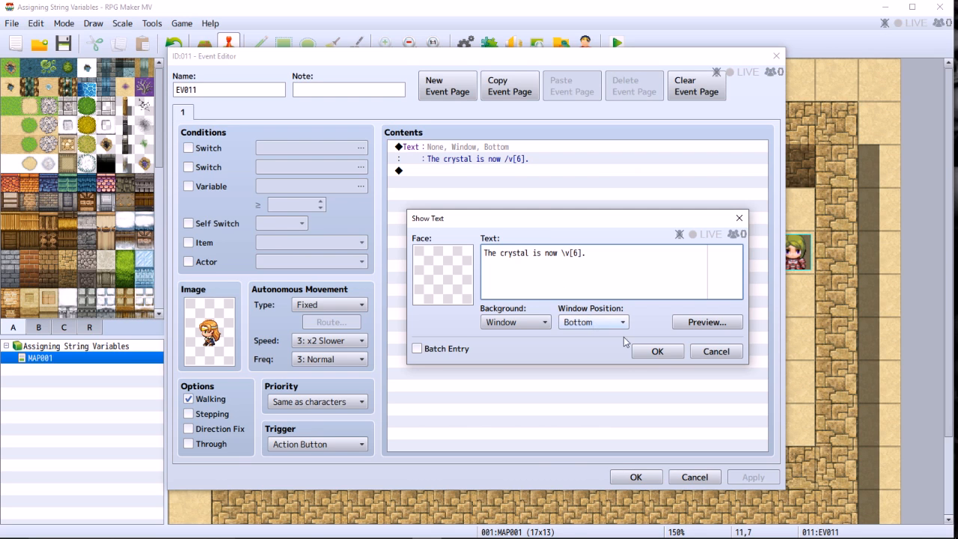
{"action": "left_click", "coordinate": [651, 353]}
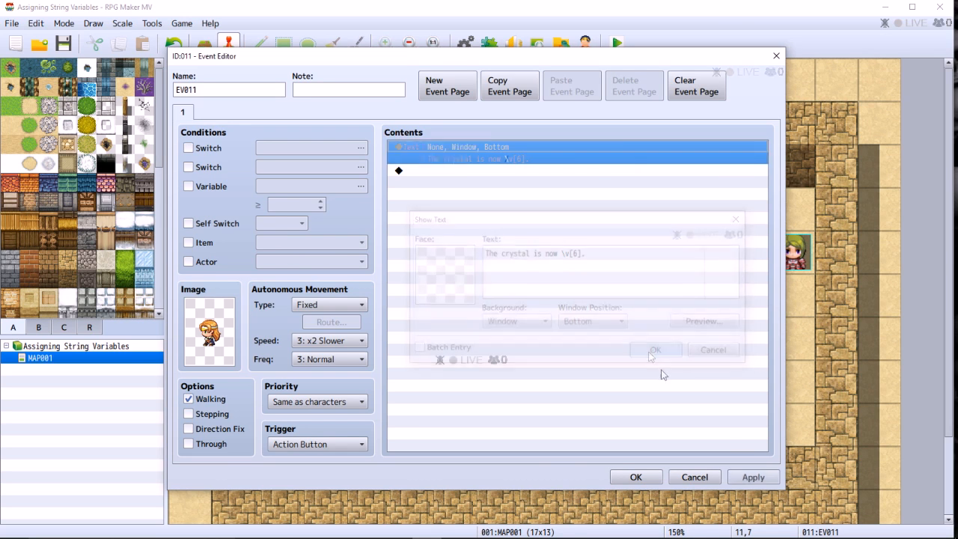
{"action": "left_click", "coordinate": [744, 477]}
{"action": "left_click", "coordinate": [651, 479]}
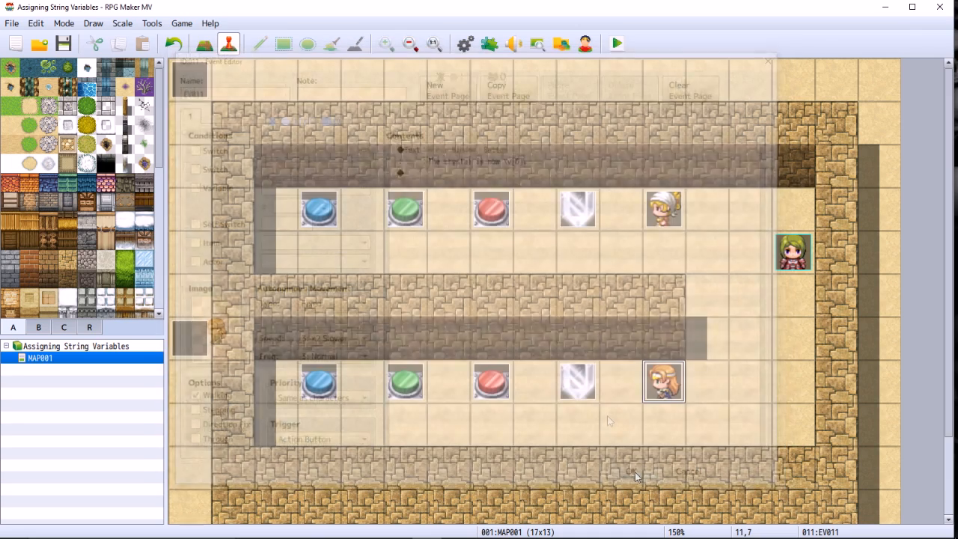
Launch a playtest with the game changes saved and begin a new game.
{"action": "left_click", "coordinate": [618, 48]}
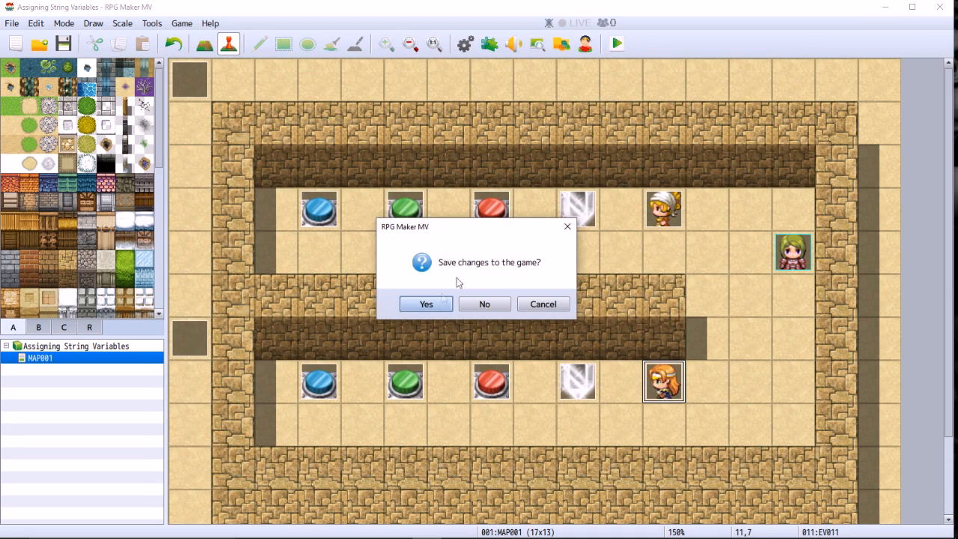
{"action": "left_click", "coordinate": [436, 303]}
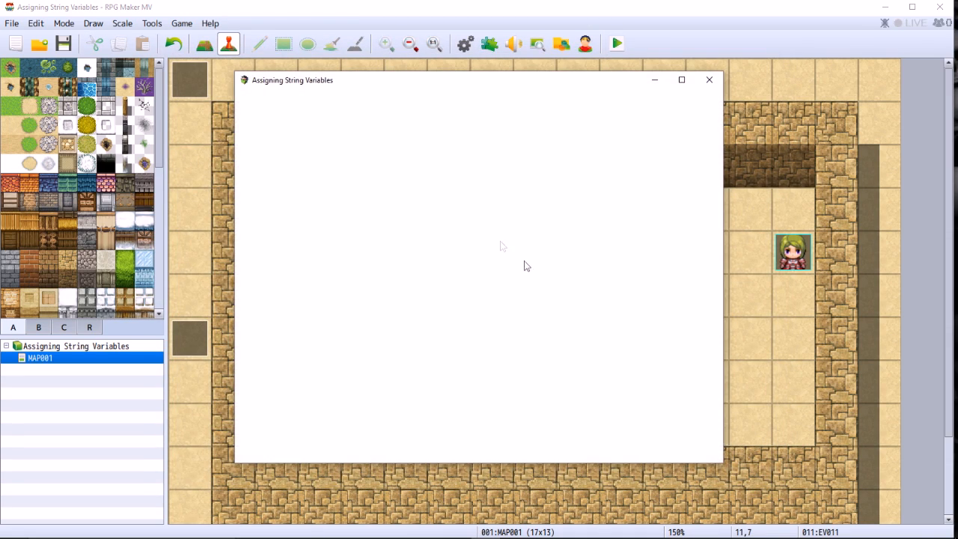
{"action": "key", "text": "Return"}
Walk to the orange-haired character in the lower room, read the character's message, dismiss it and end the playtest.
{"action": "key", "text": "Down"}
{"action": "key", "text": "Down"}
{"action": "key", "text": "Down"}
{"action": "key", "text": "Down"}
{"action": "key", "text": "Left"}
{"action": "key", "text": "Left"}
{"action": "key", "text": "Return"}
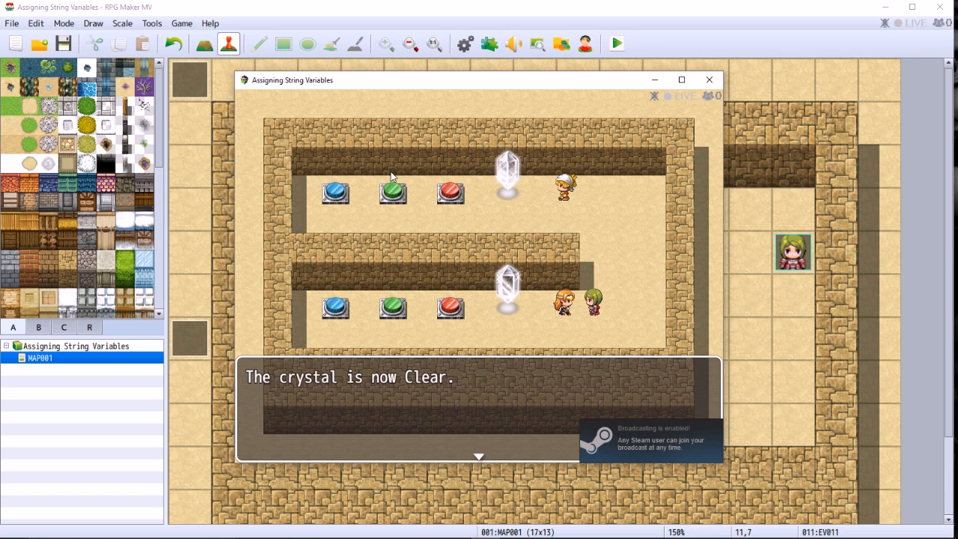
{"action": "key", "text": "Return"}
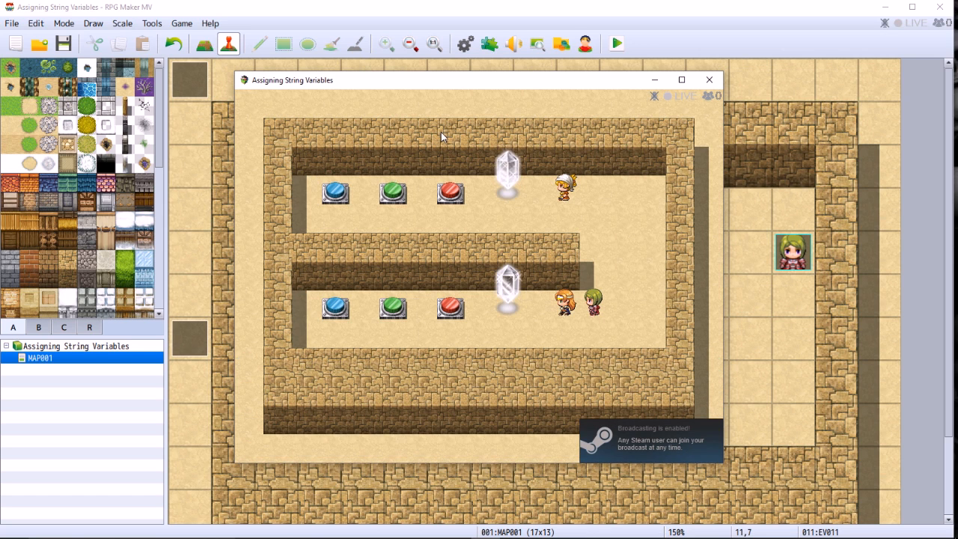
{"action": "left_click", "coordinate": [707, 80]}
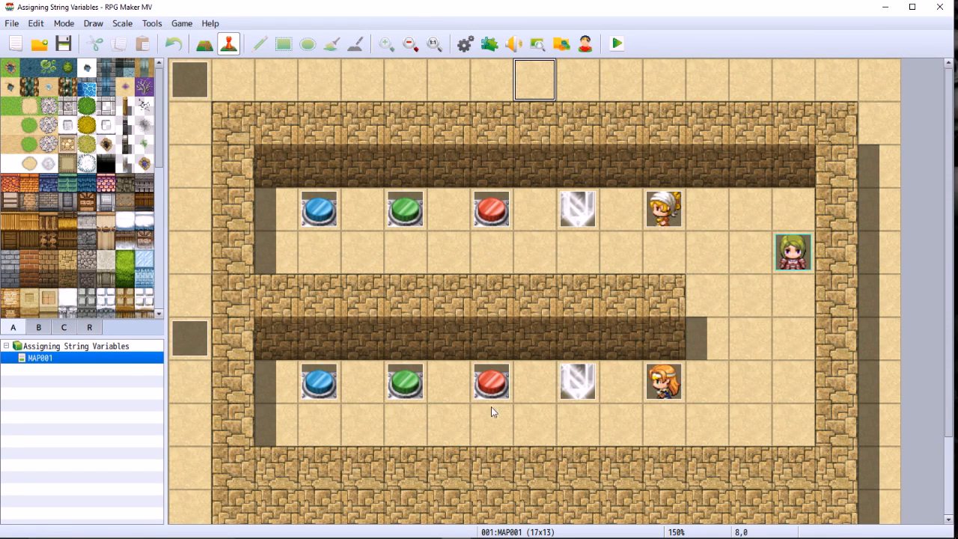
Review both event pages of the upper blue button, including their commands and self switch condition, and close the event.
{"action": "left_click", "coordinate": [318, 225]}
{"action": "right_click", "coordinate": [319, 215]}
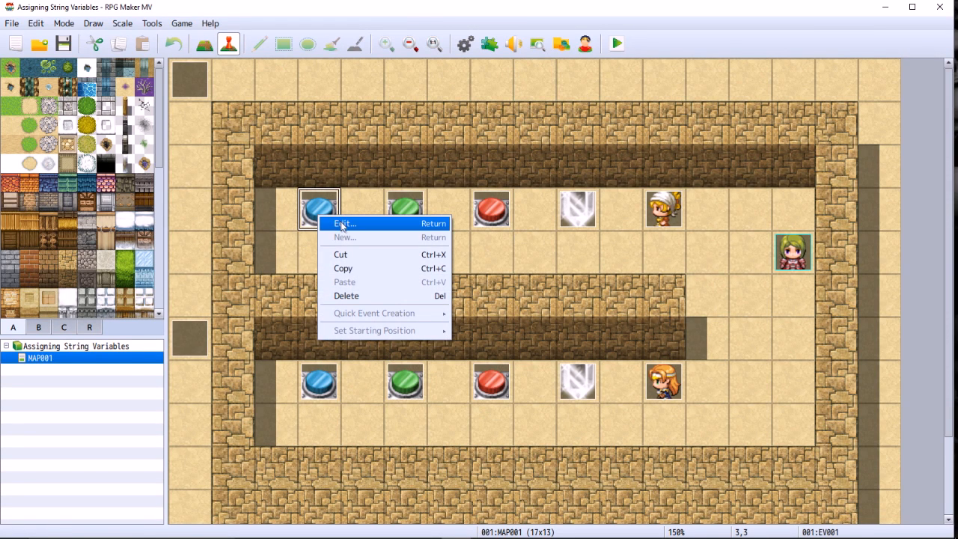
{"action": "left_click", "coordinate": [342, 225]}
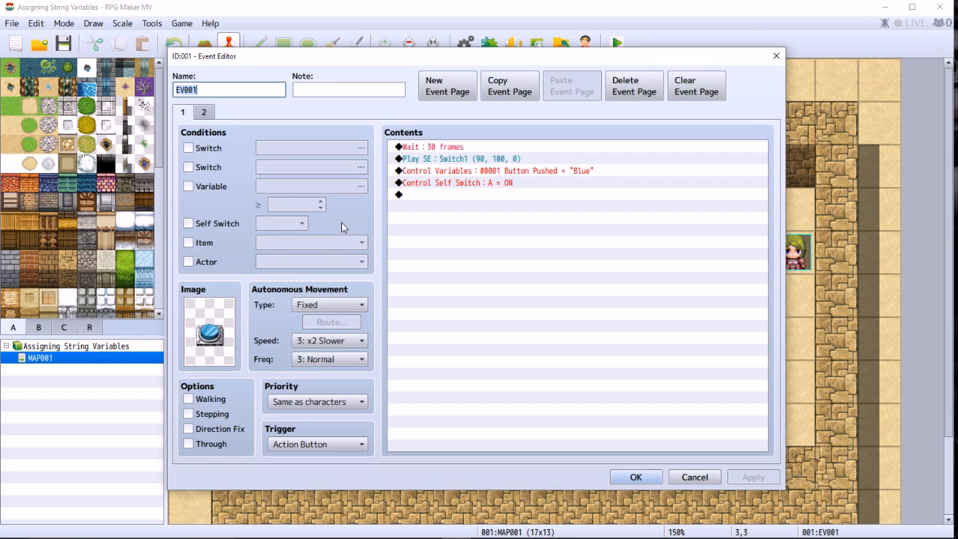
{"action": "left_click", "coordinate": [204, 115]}
{"action": "left_click", "coordinate": [183, 116]}
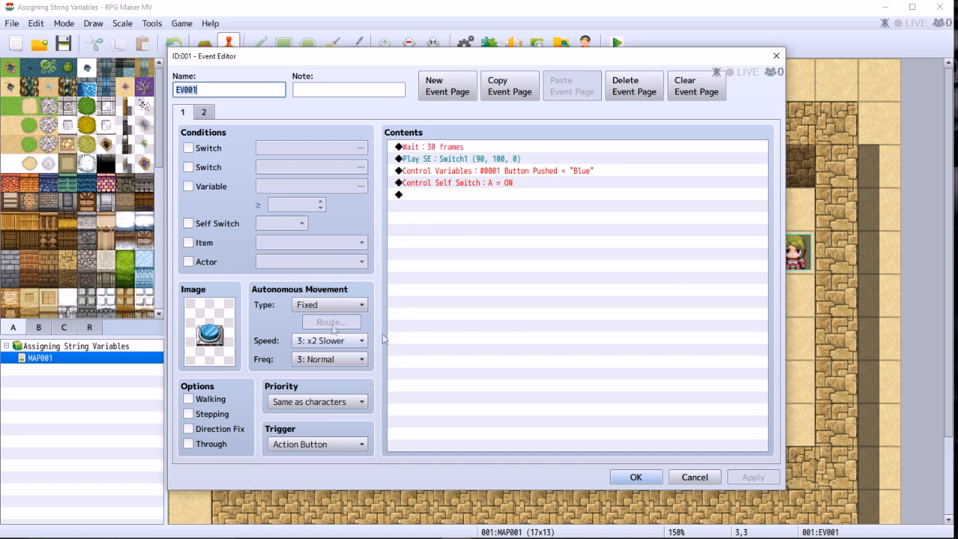
{"action": "left_click", "coordinate": [205, 112]}
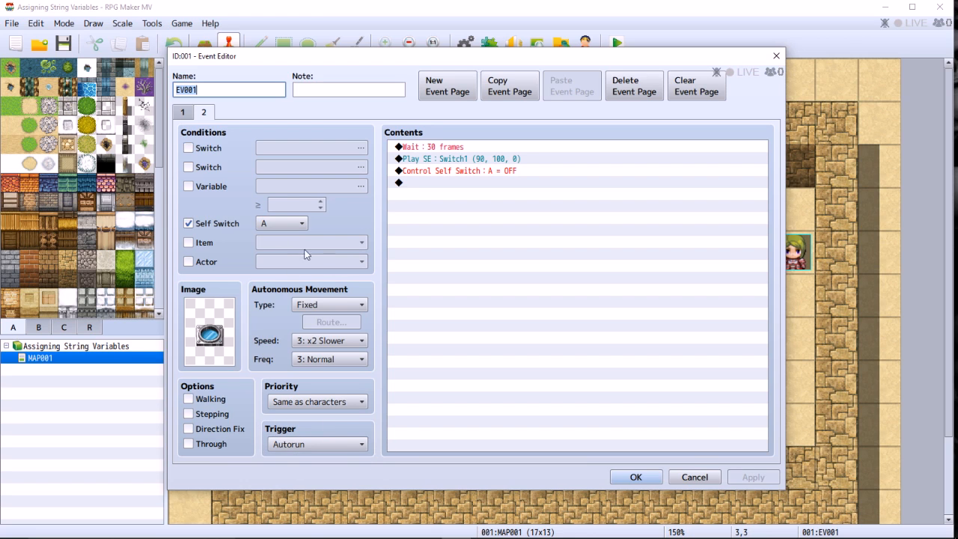
{"action": "left_click", "coordinate": [182, 113]}
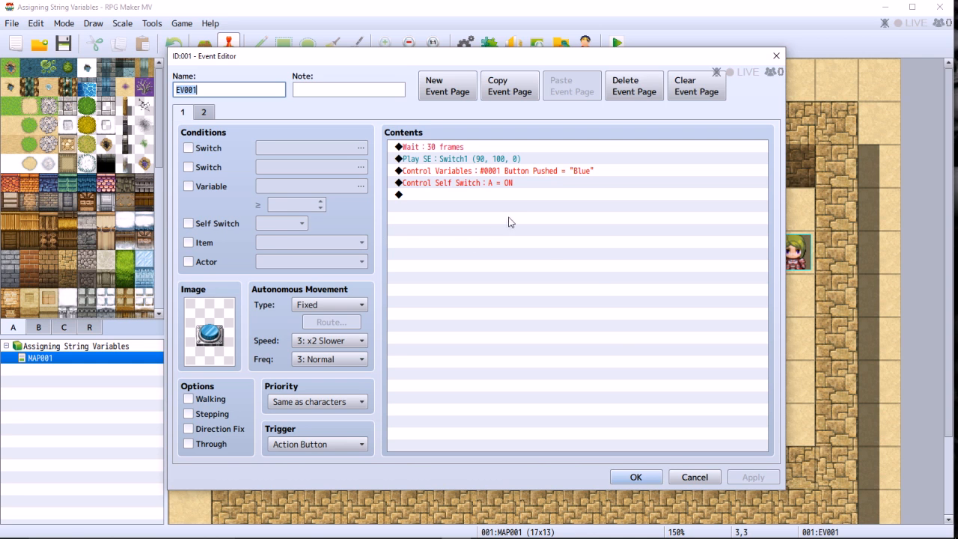
{"action": "left_click", "coordinate": [635, 477]}
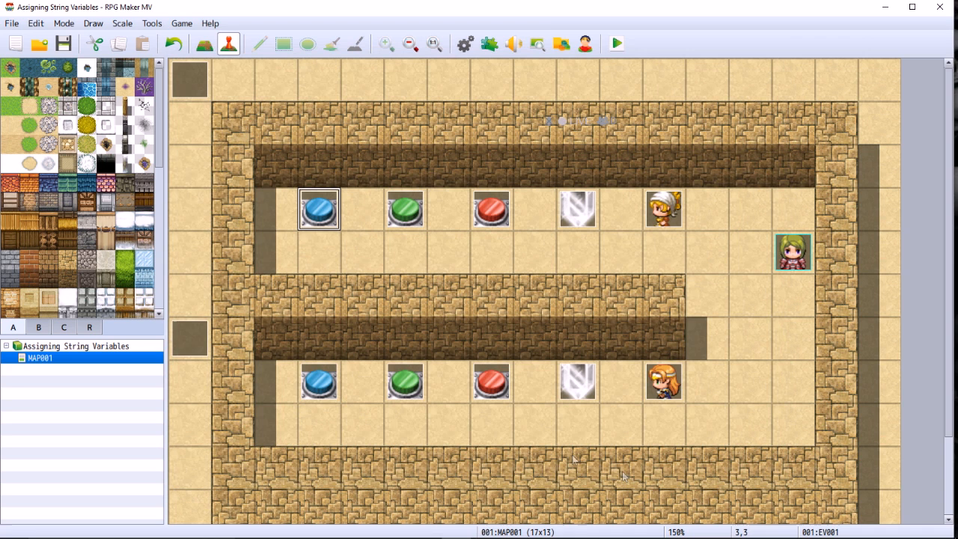
Add a Wait command of 30 frames to the lower blue button's event.
{"action": "left_click", "coordinate": [315, 384]}
{"action": "right_click", "coordinate": [316, 386]}
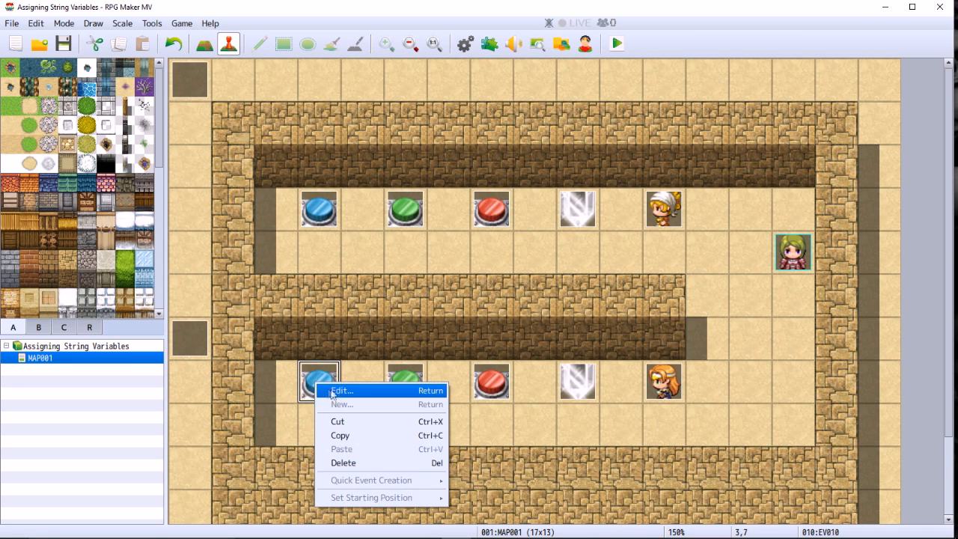
{"action": "left_click", "coordinate": [337, 391]}
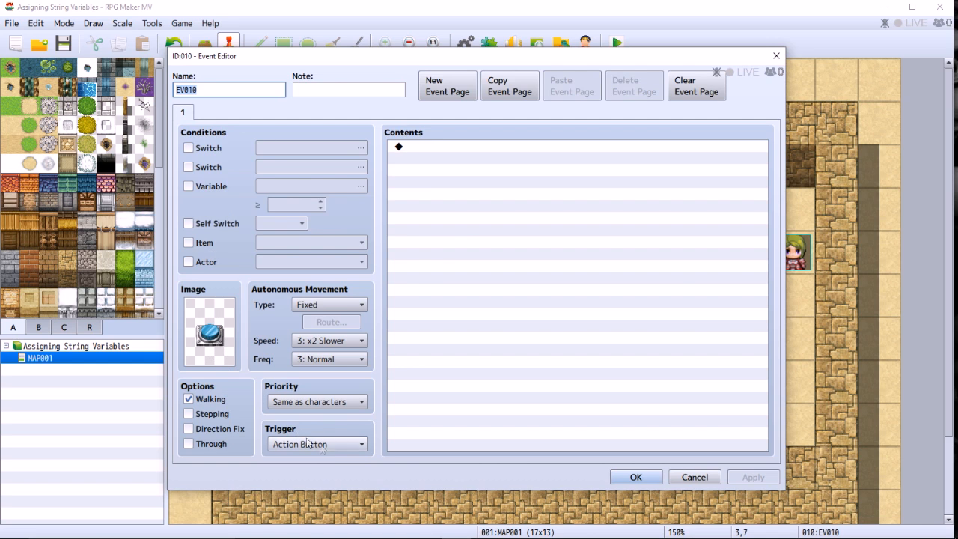
{"action": "left_click", "coordinate": [437, 148]}
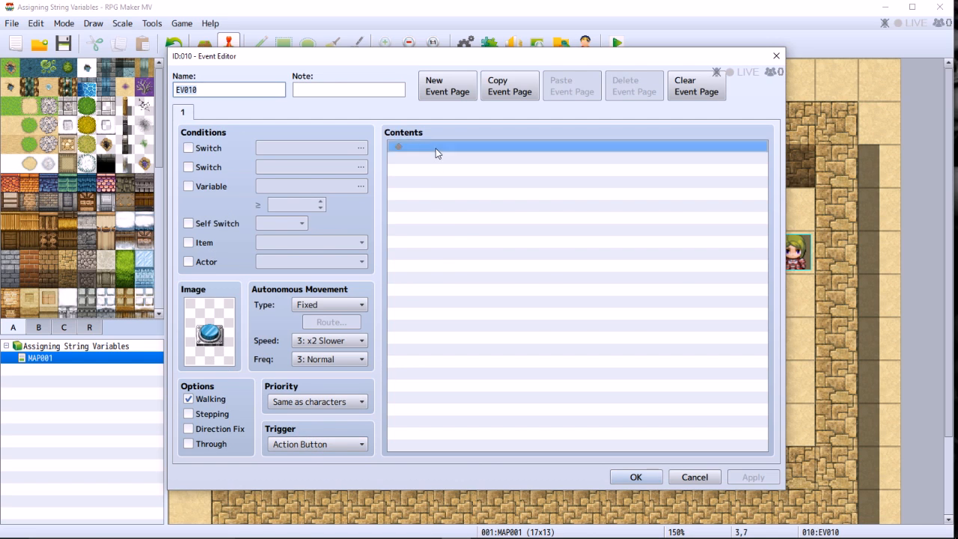
{"action": "right_click", "coordinate": [437, 149]}
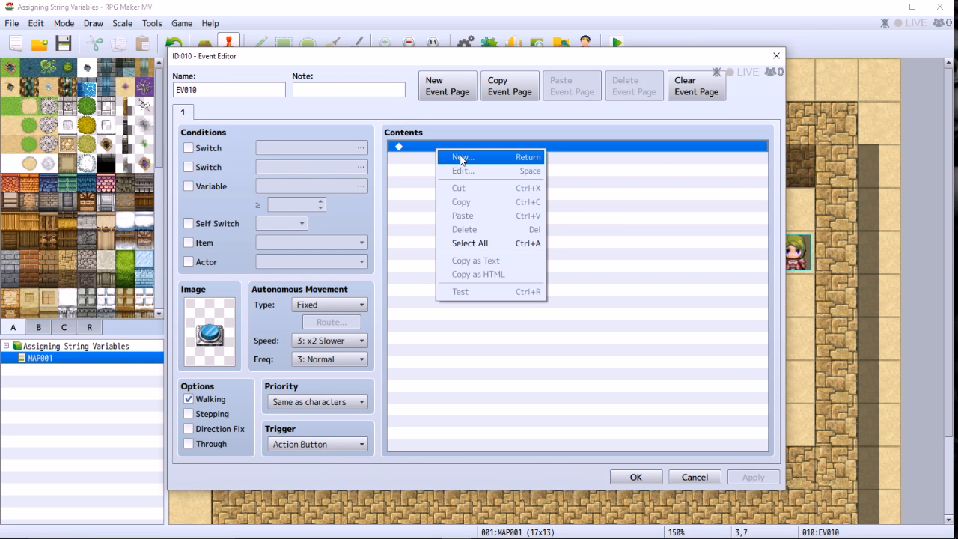
{"action": "left_click", "coordinate": [462, 158]}
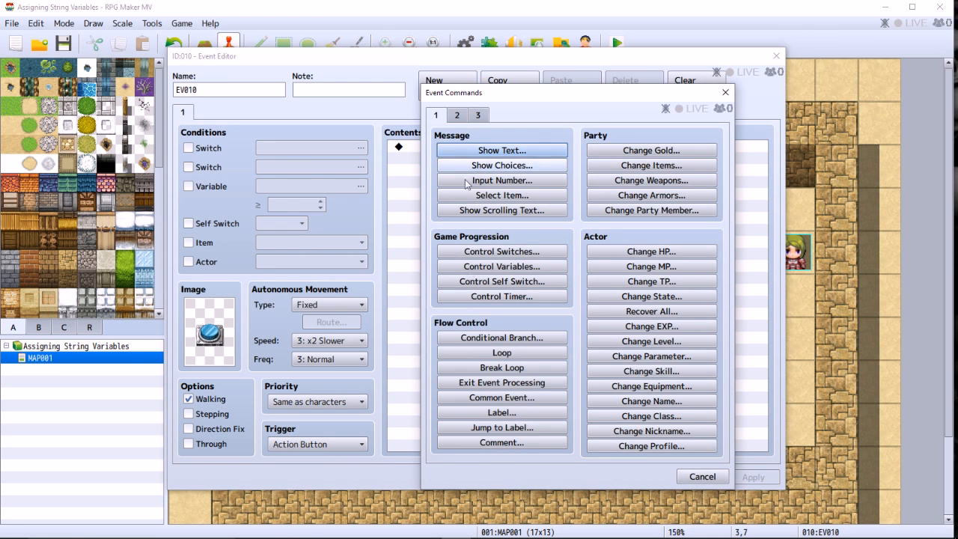
{"action": "left_click", "coordinate": [457, 115]}
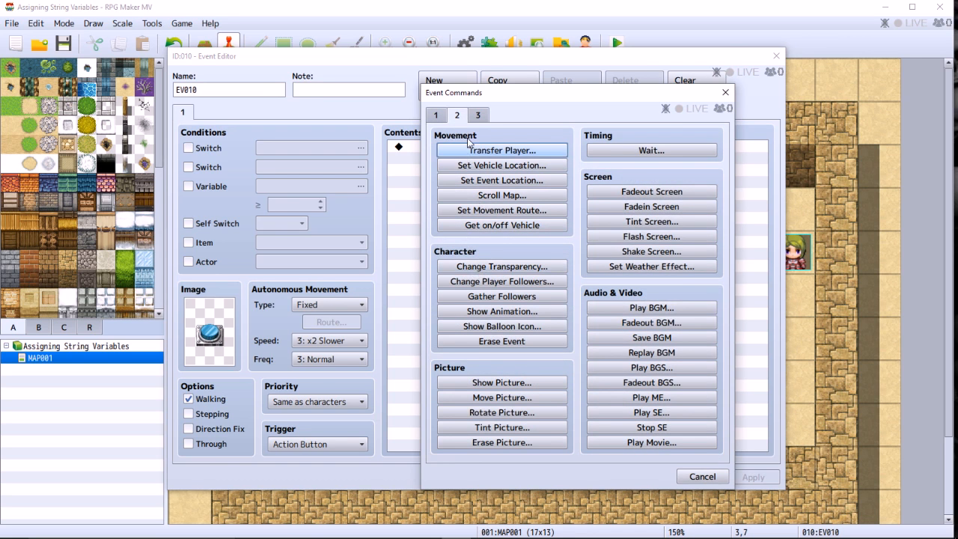
{"action": "left_click", "coordinate": [477, 116]}
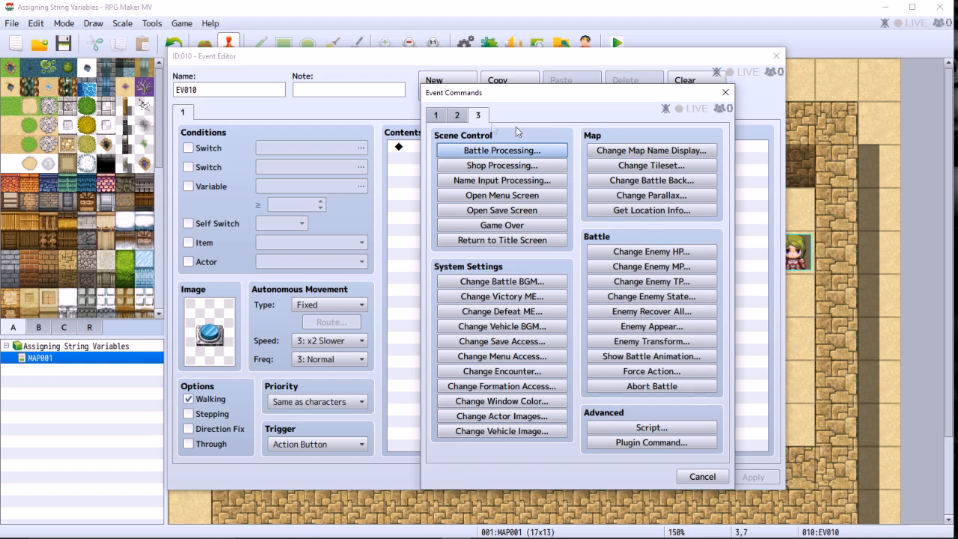
{"action": "left_click", "coordinate": [458, 117]}
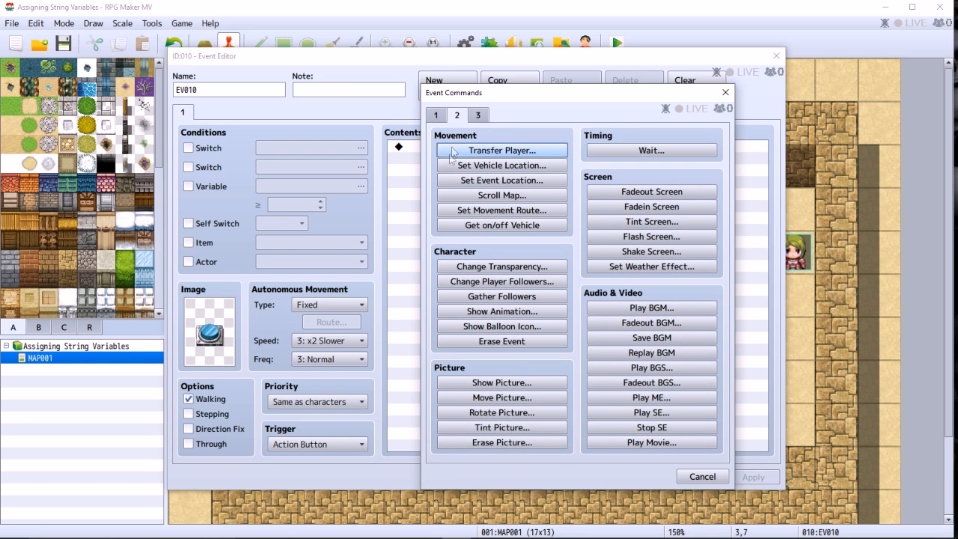
{"action": "left_click", "coordinate": [613, 150]}
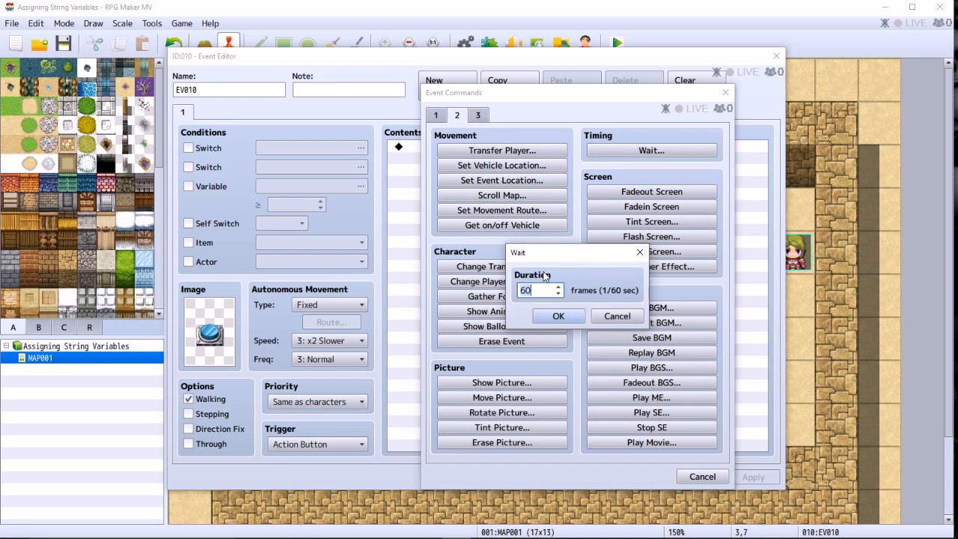
{"action": "type", "text": "30"}
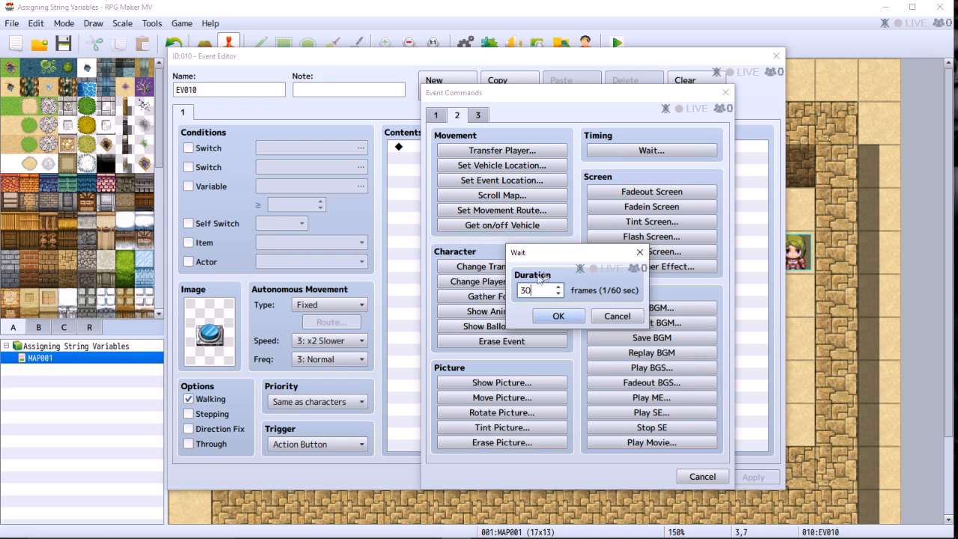
{"action": "left_click", "coordinate": [559, 315]}
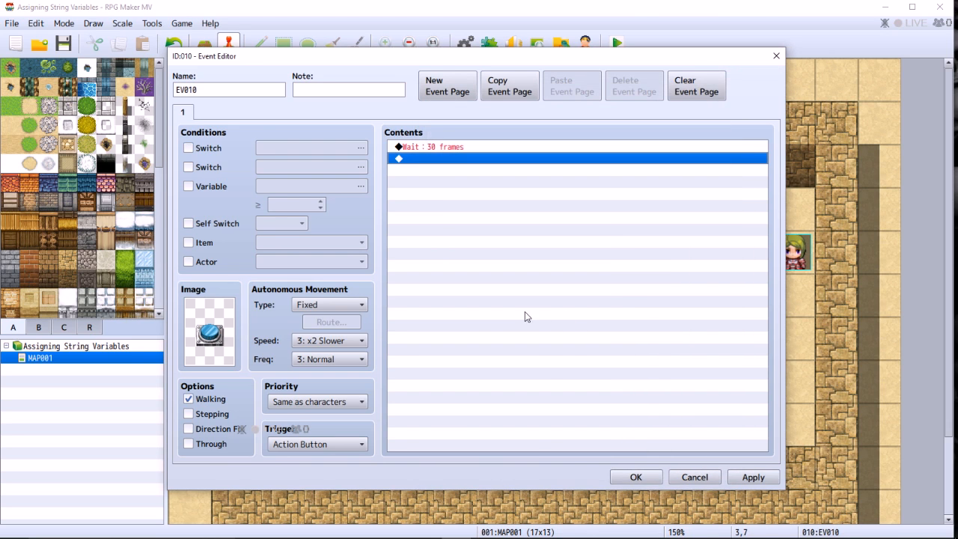
Add a Play SE command with the Switch1 sound at 50% volume after the Wait command, previewing the sound.
{"action": "right_click", "coordinate": [431, 159]}
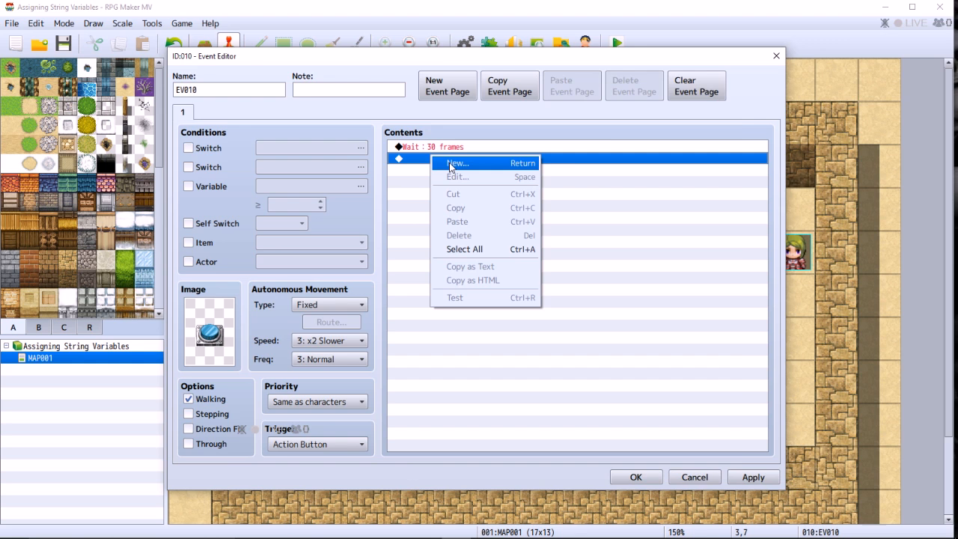
{"action": "left_click", "coordinate": [450, 164]}
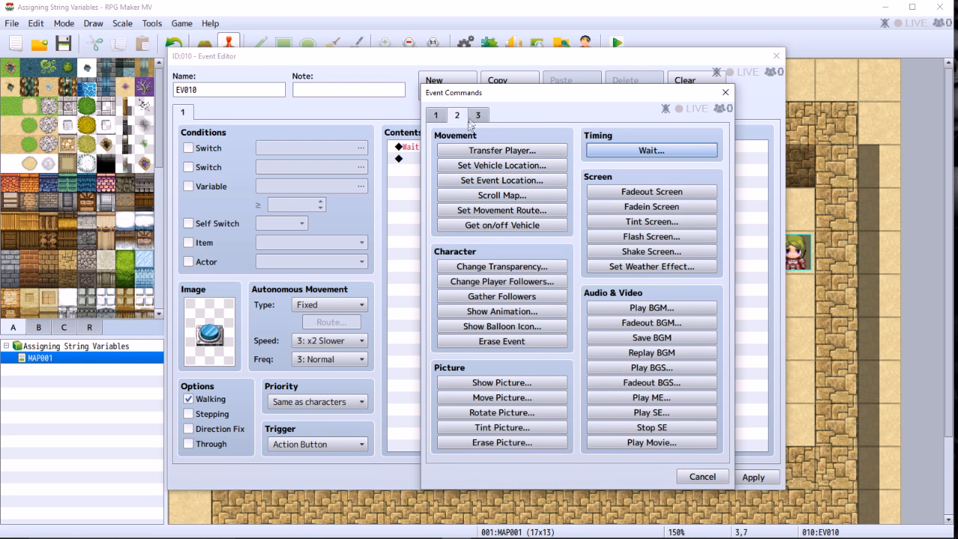
{"action": "left_click", "coordinate": [479, 116]}
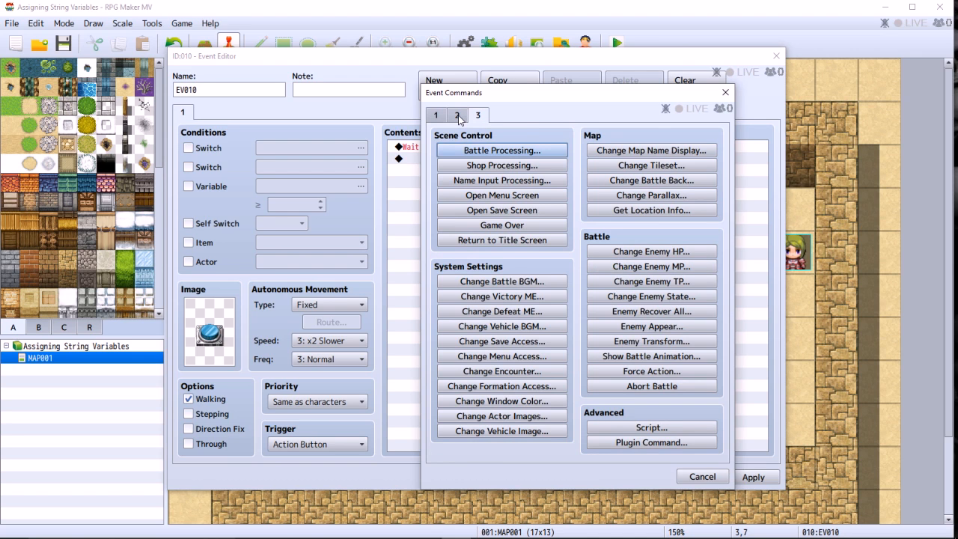
{"action": "left_click", "coordinate": [458, 116]}
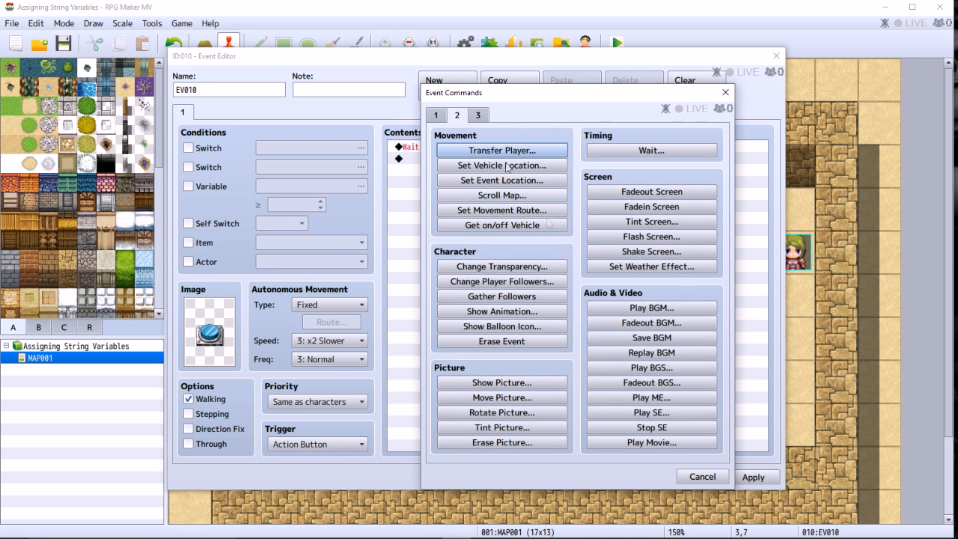
{"action": "left_click", "coordinate": [627, 414]}
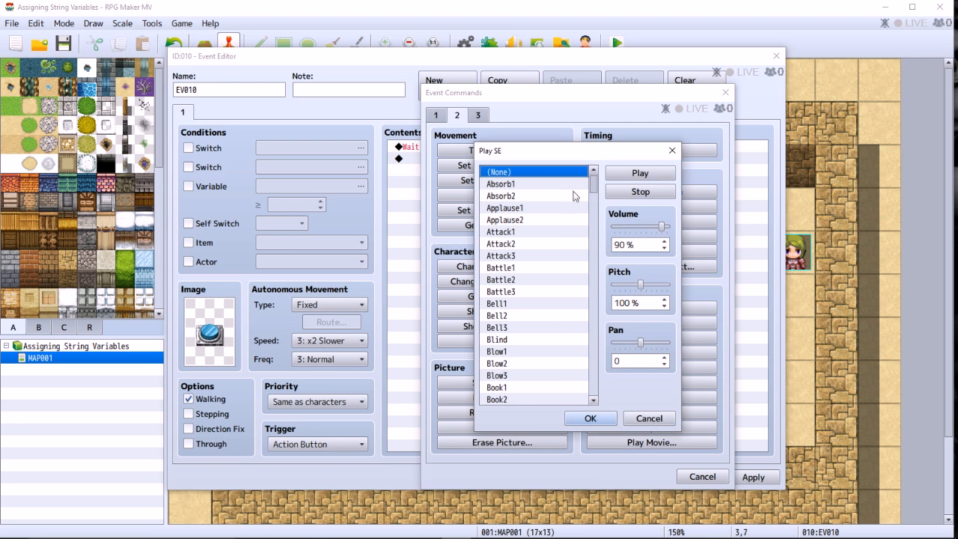
{"action": "left_click_drag", "start_coordinate": [597, 195], "coordinate": [575, 345]}
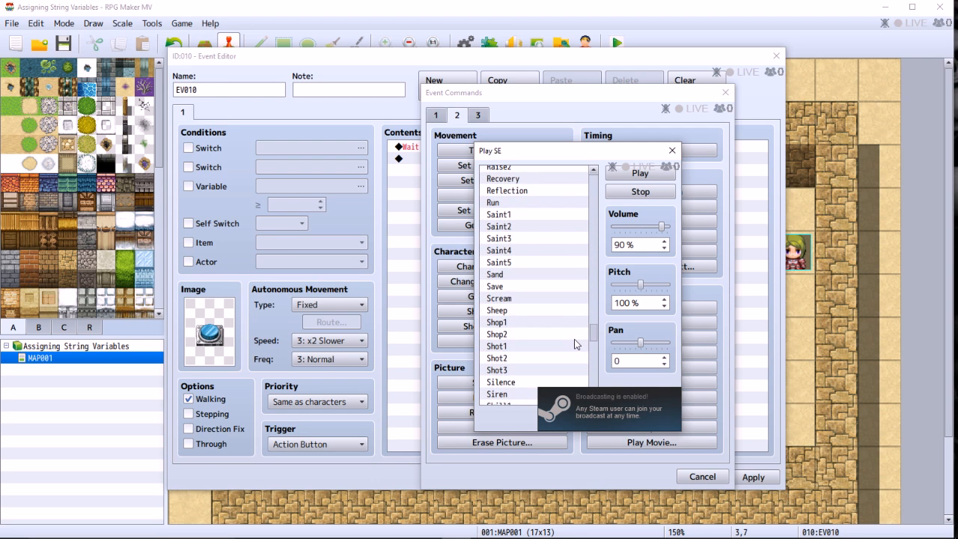
{"action": "left_click_drag", "start_coordinate": [574, 344], "coordinate": [570, 357]}
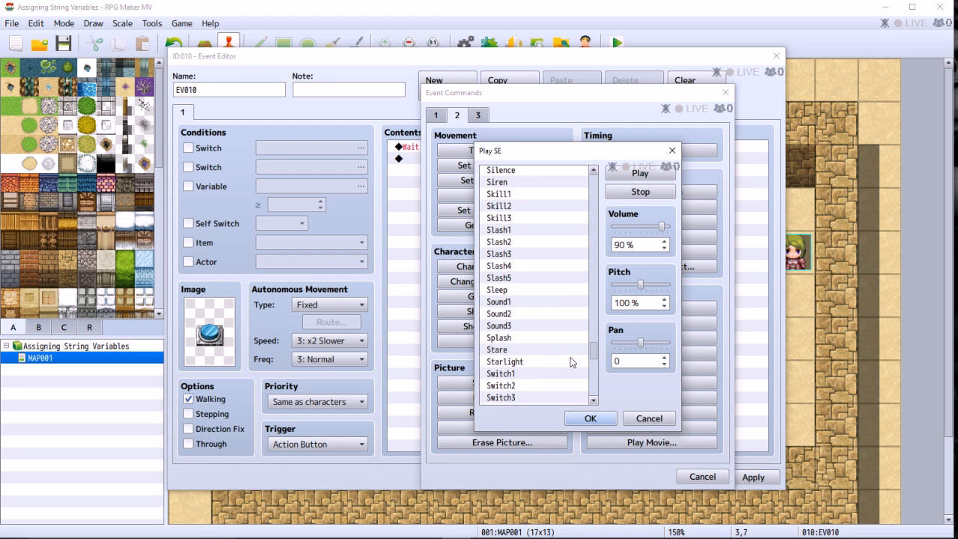
{"action": "left_click", "coordinate": [518, 374]}
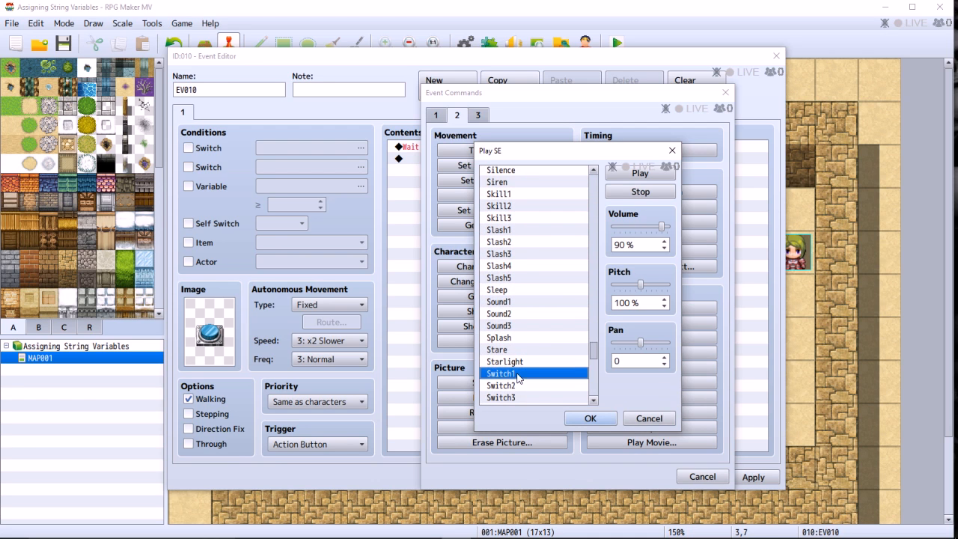
{"action": "left_click", "coordinate": [641, 177]}
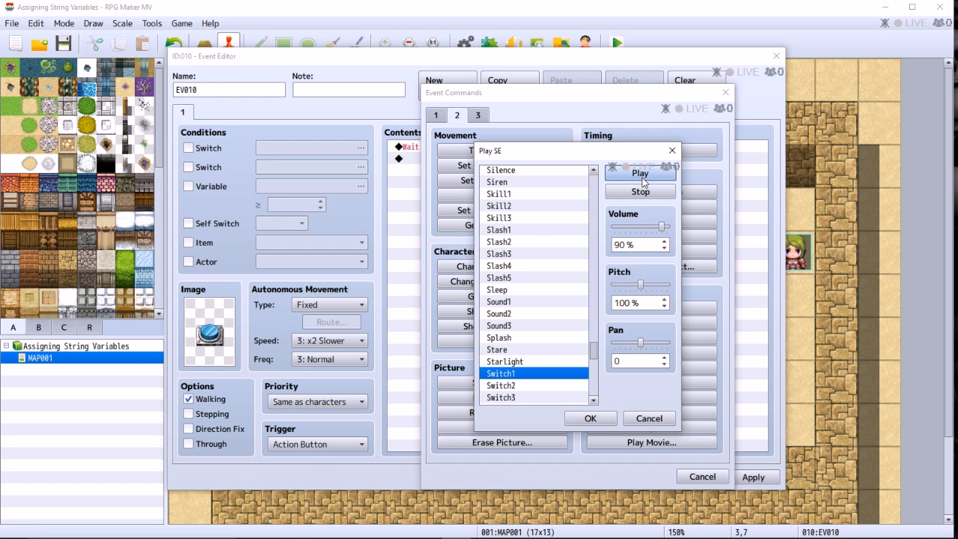
{"action": "left_click_drag", "start_coordinate": [661, 226], "coordinate": [641, 230]}
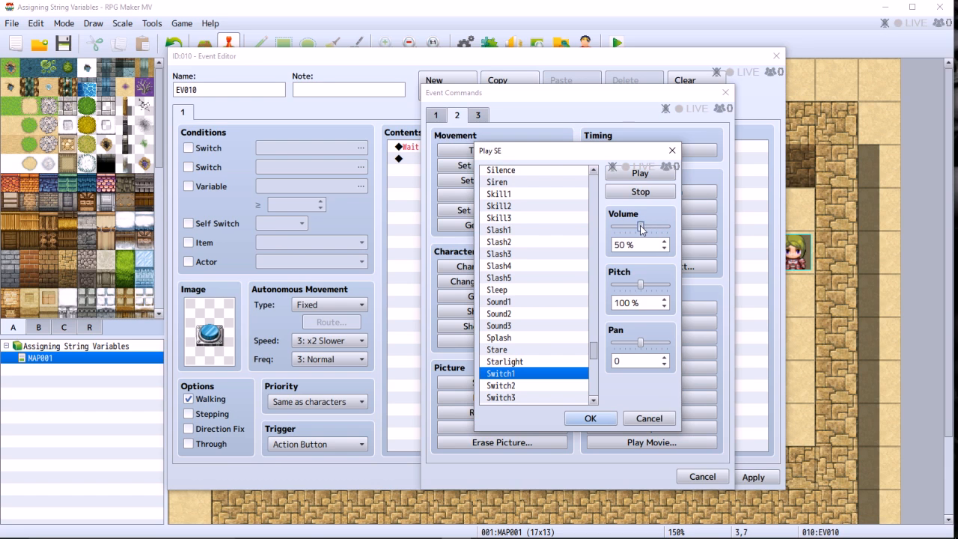
{"action": "left_click", "coordinate": [632, 177]}
{"action": "left_click", "coordinate": [589, 419]}
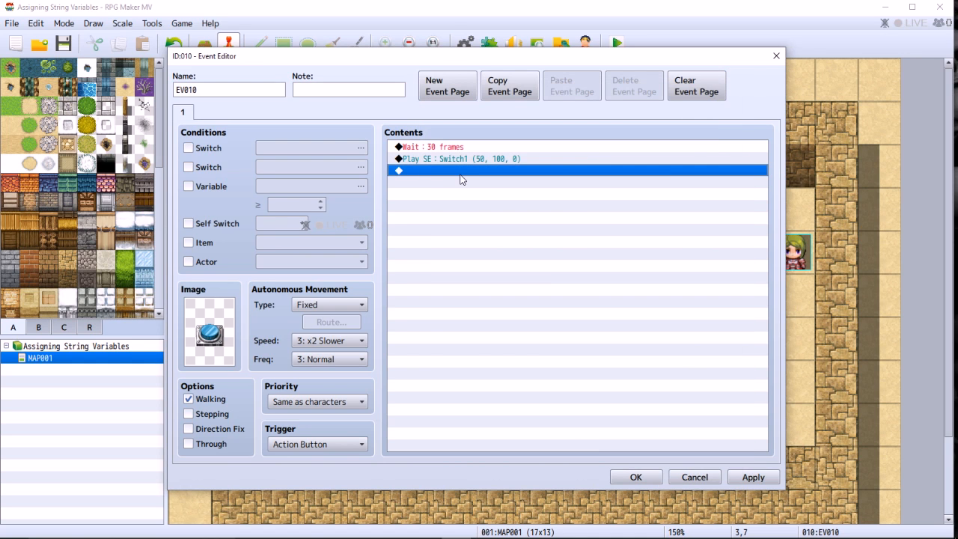
Add a Control Variables command that sets variable 0006 Button Pushed 2 to the script value "Blue".
{"action": "right_click", "coordinate": [459, 180]}
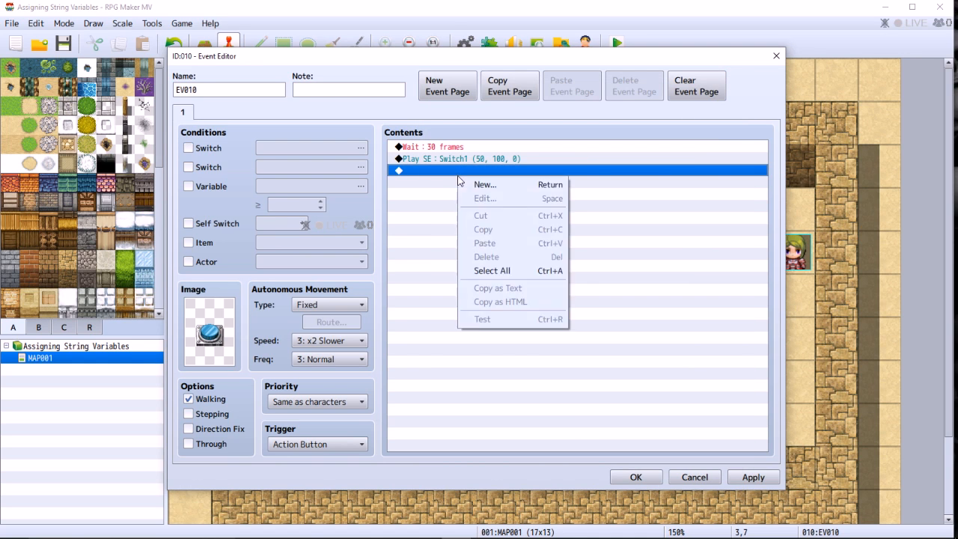
{"action": "left_click", "coordinate": [457, 177]}
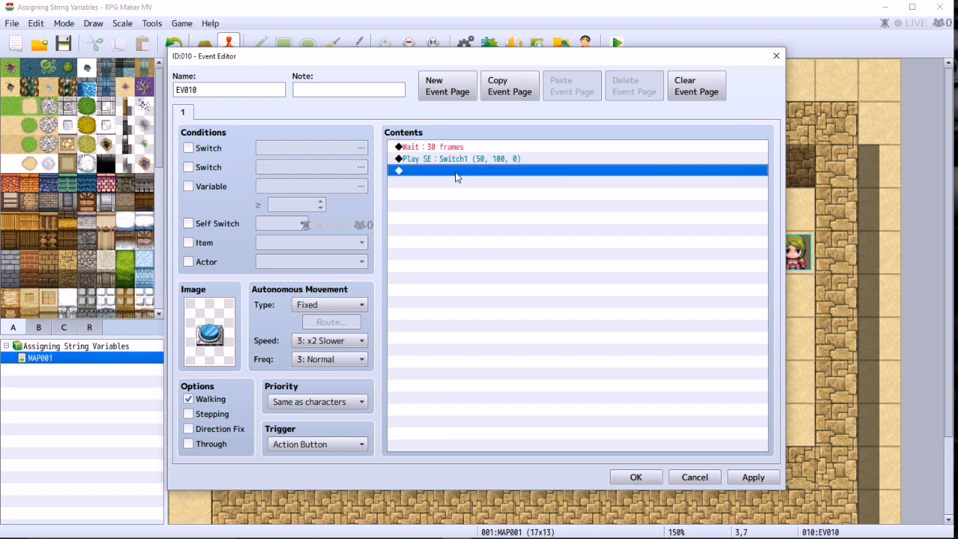
{"action": "right_click", "coordinate": [454, 175]}
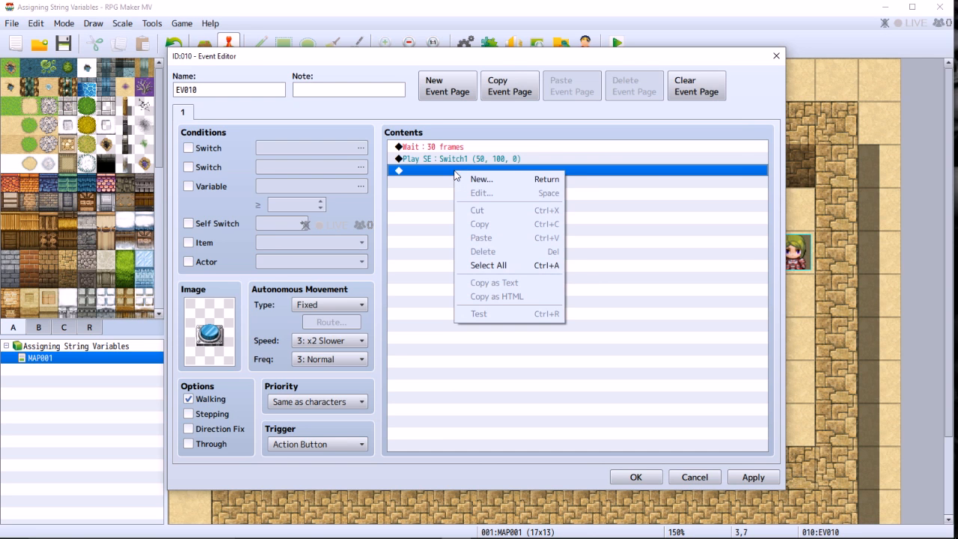
{"action": "left_click", "coordinate": [472, 180]}
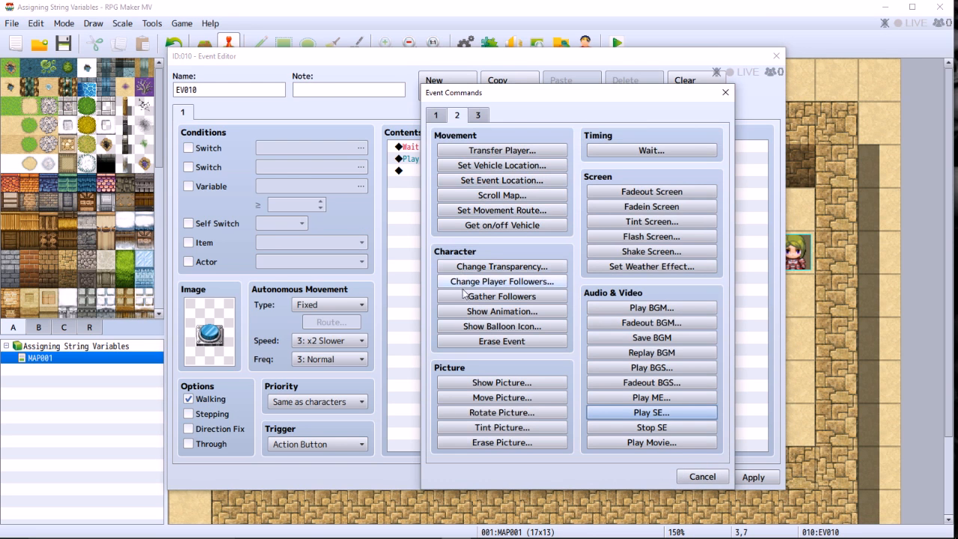
{"action": "left_click", "coordinate": [438, 117]}
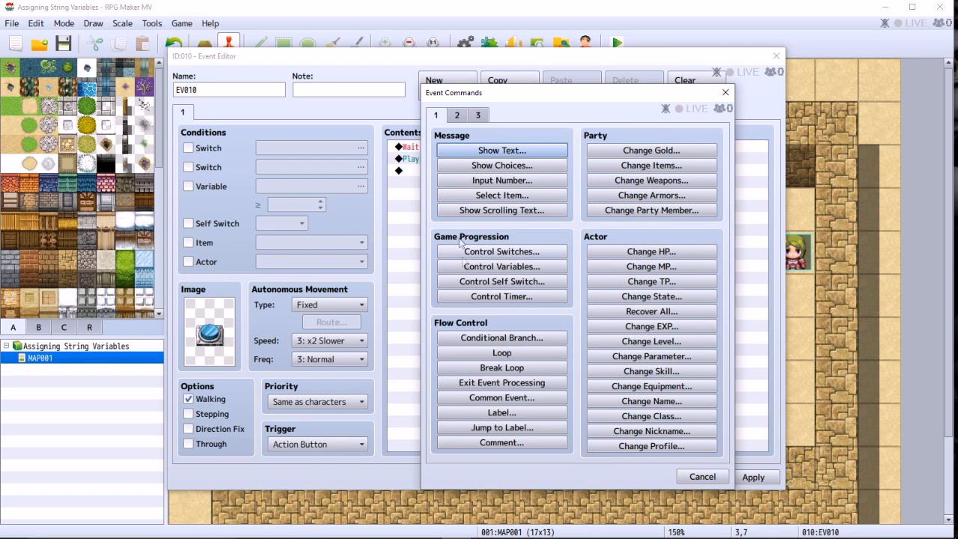
{"action": "left_click", "coordinate": [469, 271]}
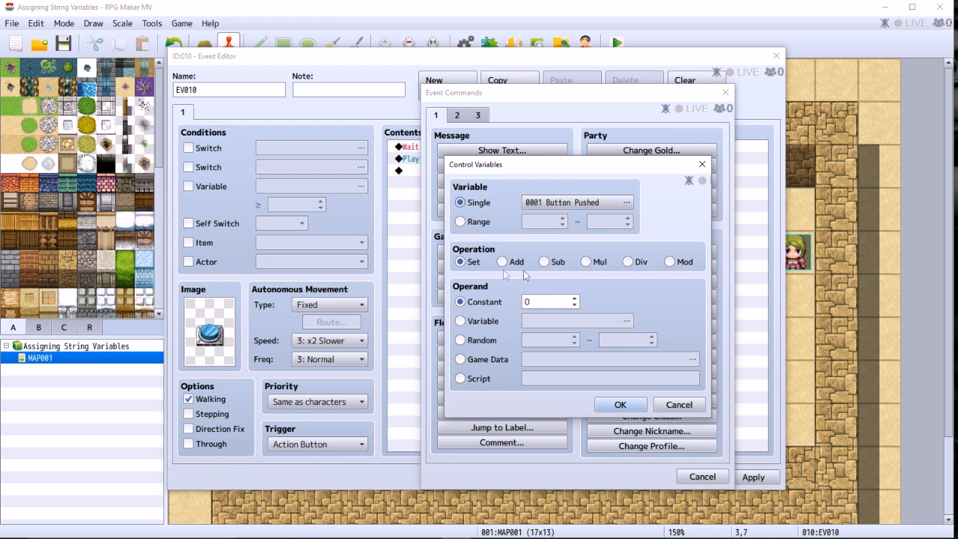
{"action": "left_click", "coordinate": [593, 205]}
{"action": "left_click", "coordinate": [597, 220]}
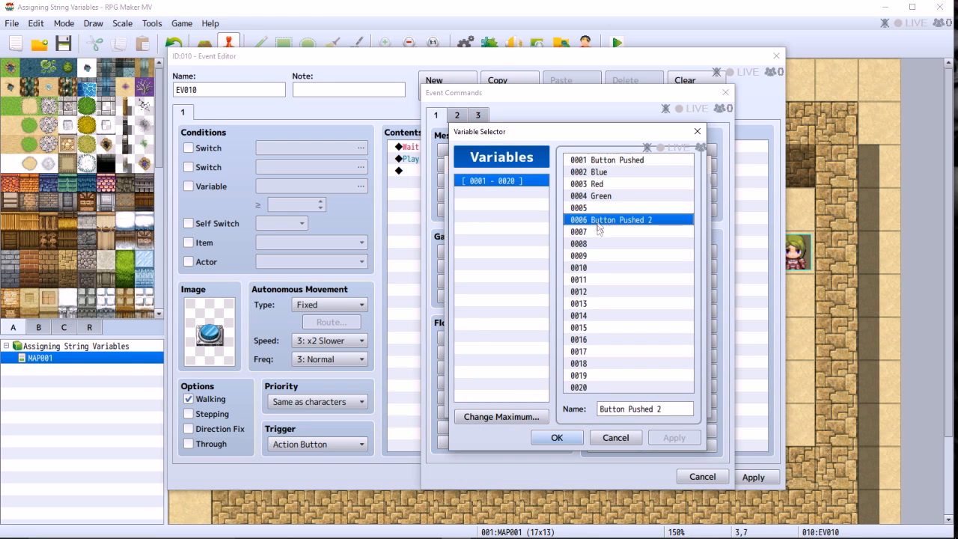
{"action": "left_click", "coordinate": [555, 438]}
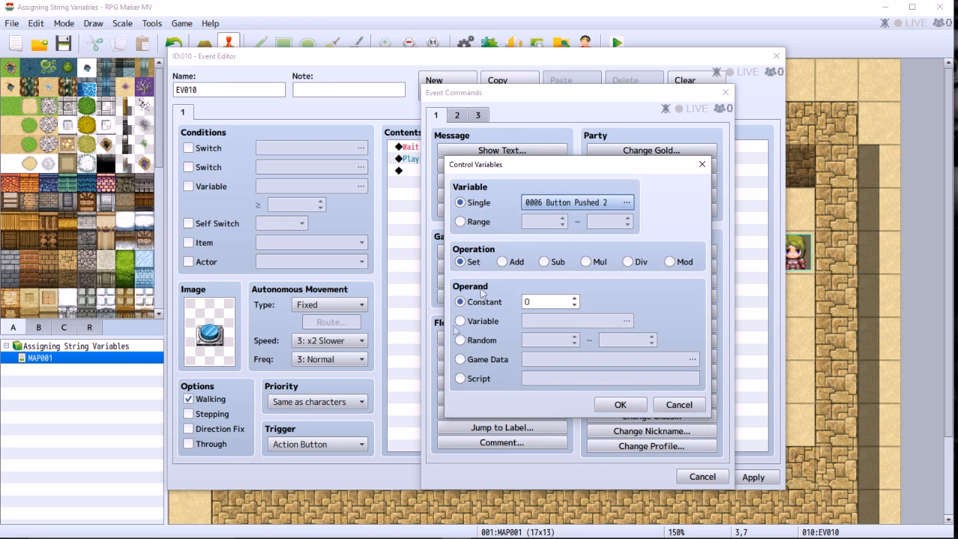
{"action": "left_click", "coordinate": [461, 378]}
{"action": "left_click", "coordinate": [547, 379]}
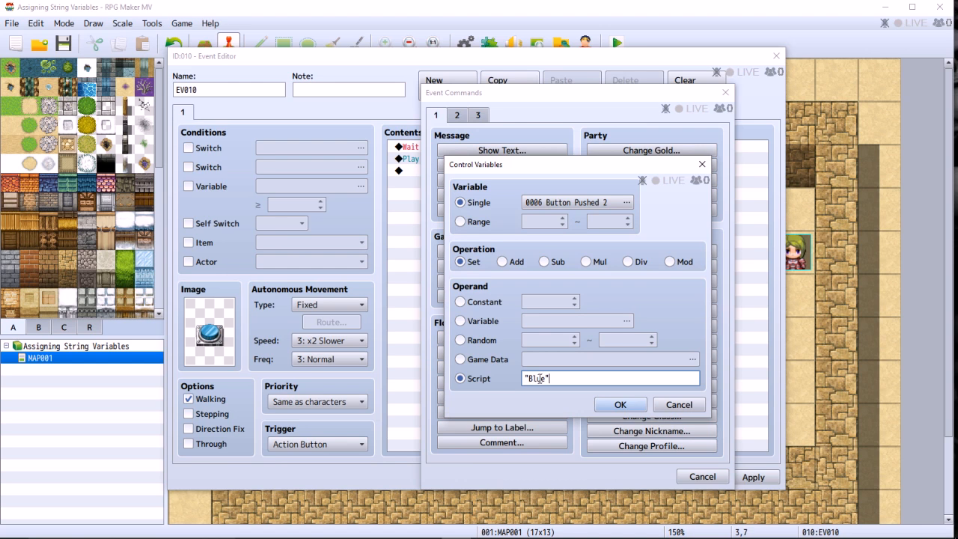
{"action": "left_click", "coordinate": [620, 404]}
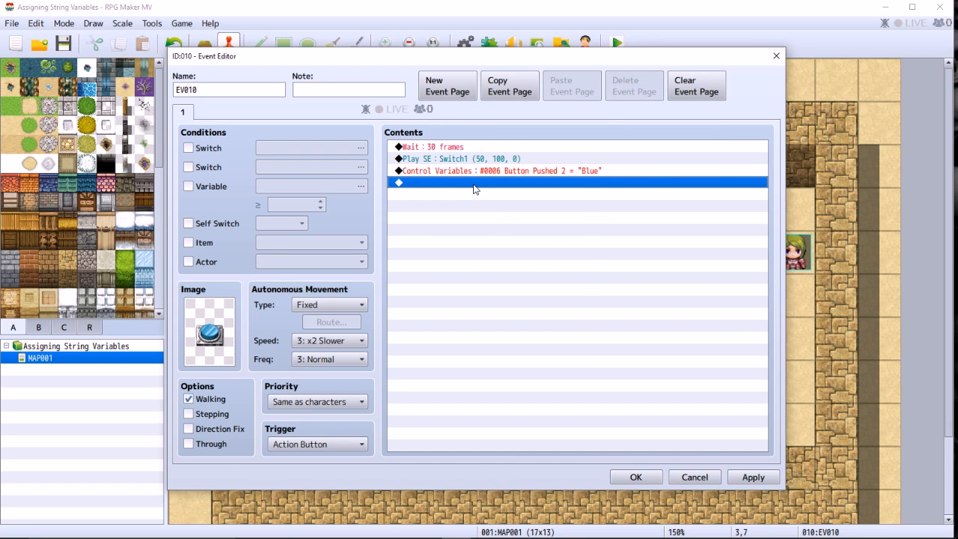
Add a Control Self Switch command that turns self switch A ON.
{"action": "right_click", "coordinate": [473, 188]}
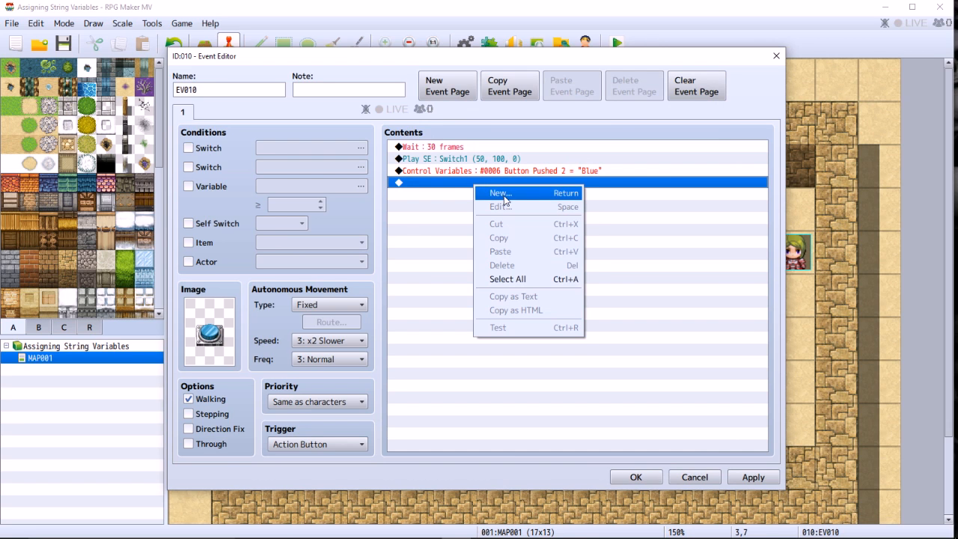
{"action": "left_click", "coordinate": [504, 196]}
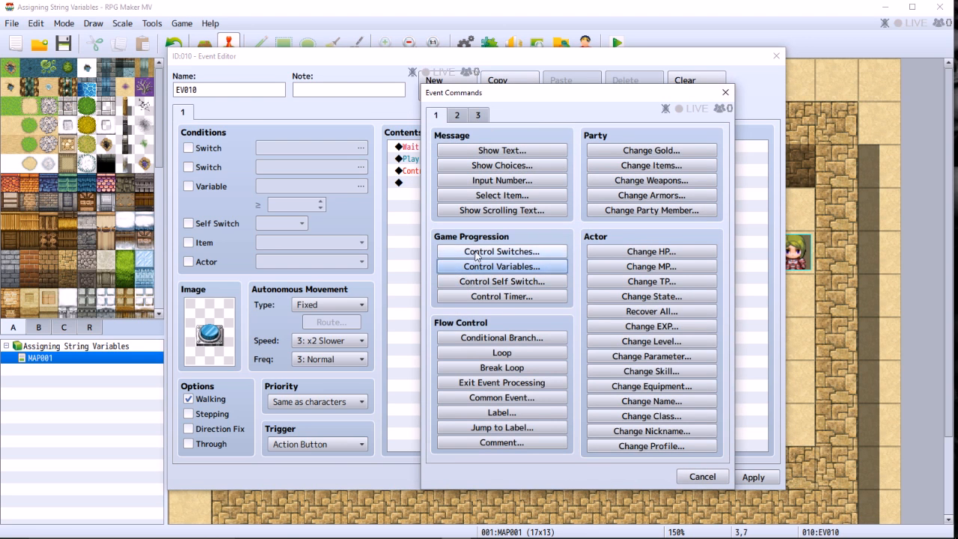
{"action": "left_click", "coordinate": [482, 284]}
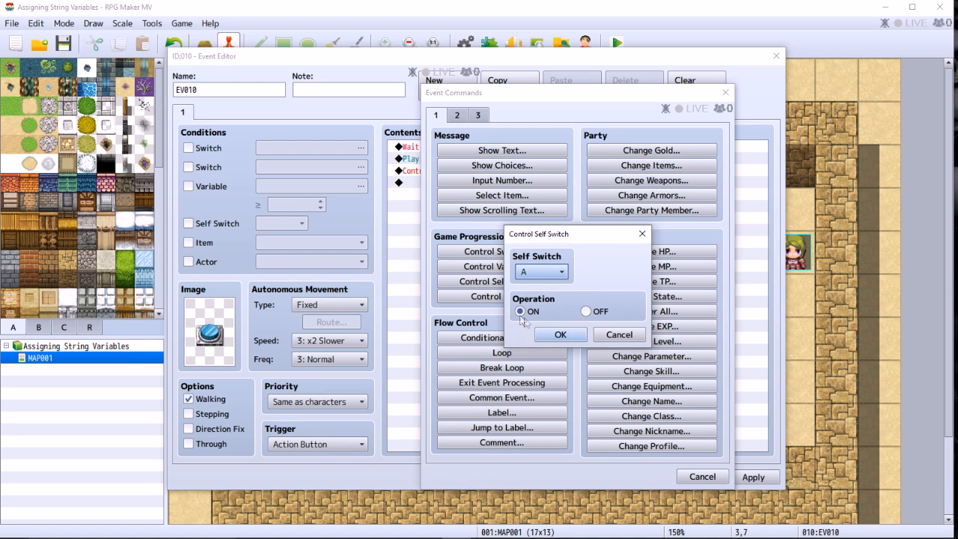
{"action": "left_click", "coordinate": [558, 335]}
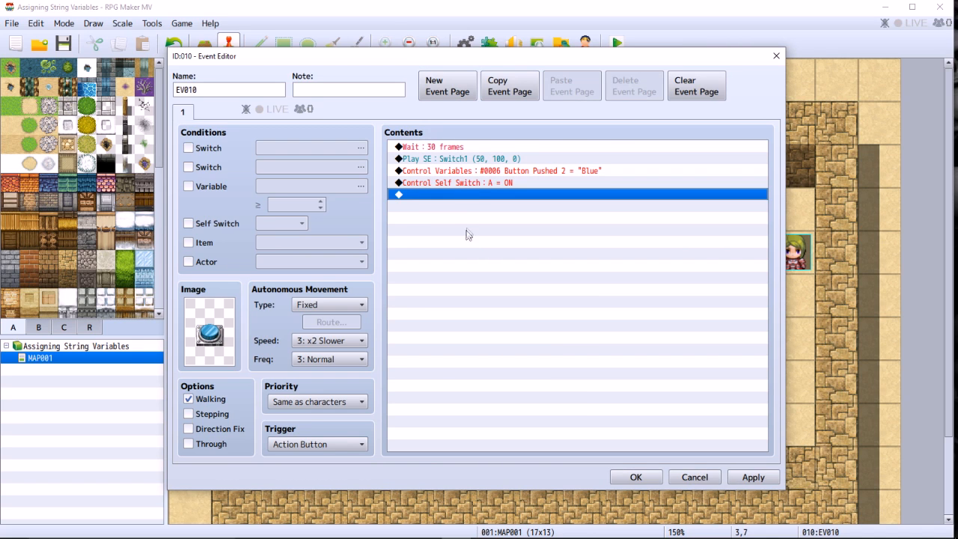
Create a second event page conditioned on self switch A and check it against the first page's self switch command.
{"action": "left_click", "coordinate": [454, 92]}
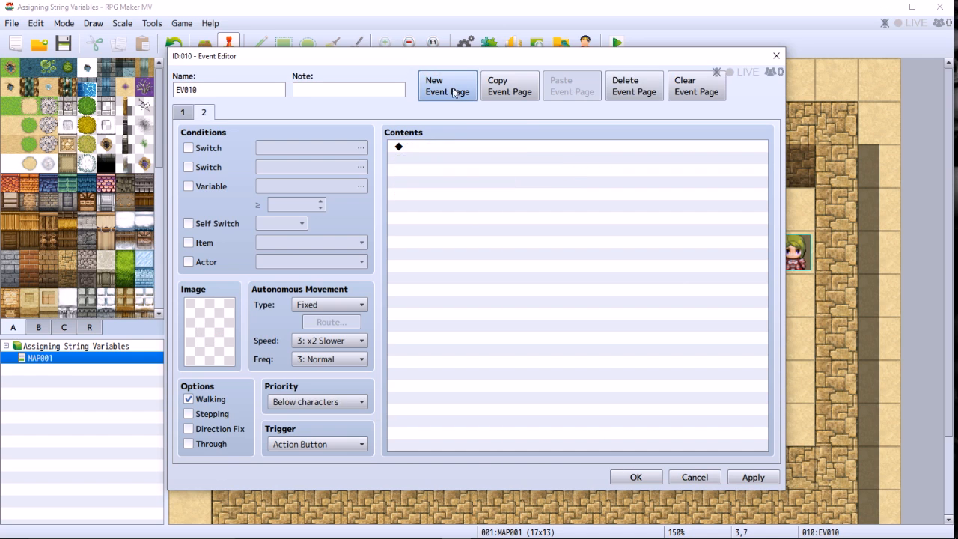
{"action": "left_click", "coordinate": [189, 223]}
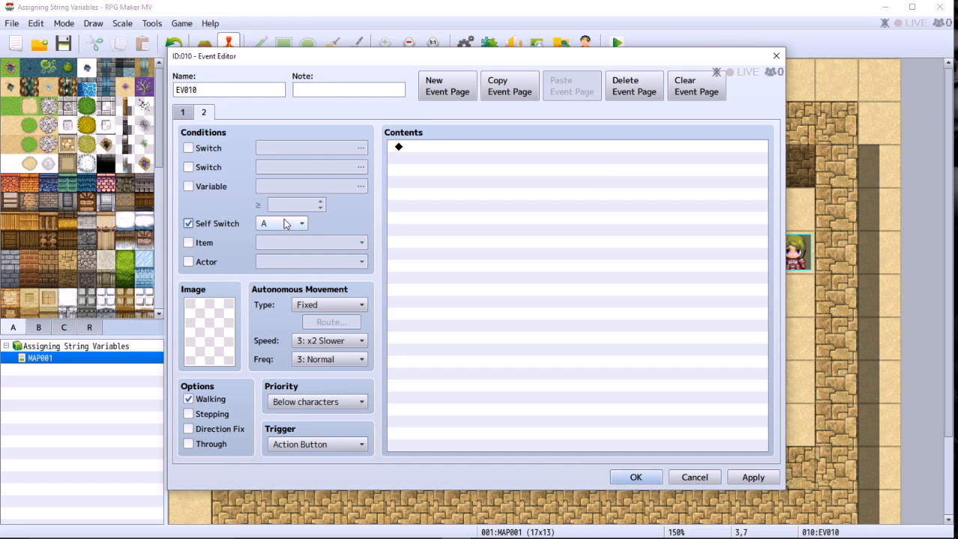
{"action": "left_click", "coordinate": [187, 114]}
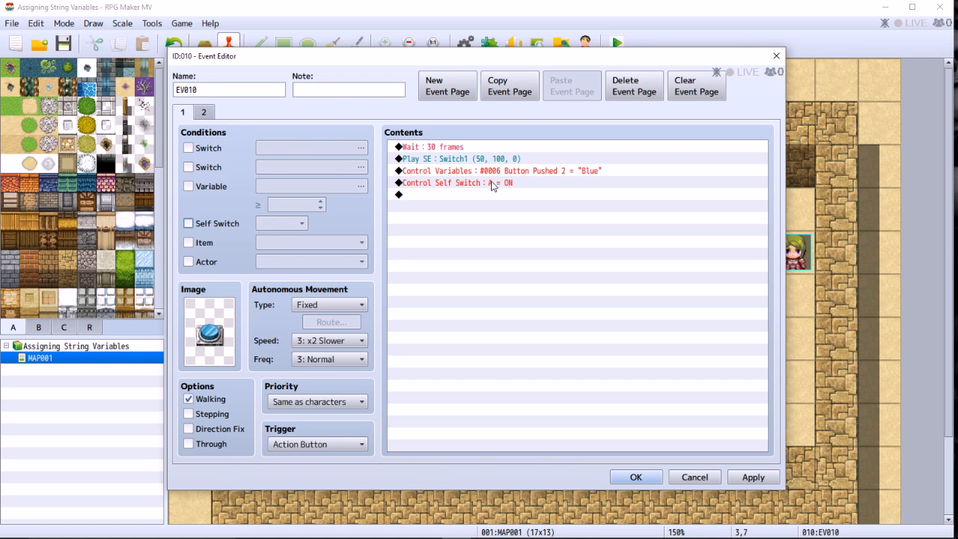
{"action": "left_click", "coordinate": [205, 113]}
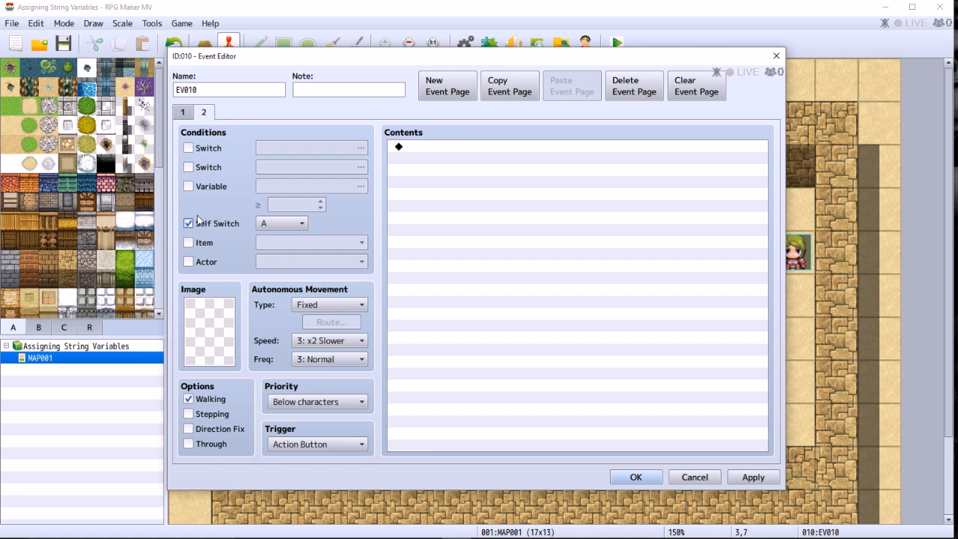
Add a Wait command of 30 frames to the second event page.
{"action": "left_click", "coordinate": [421, 151]}
{"action": "right_click", "coordinate": [422, 152]}
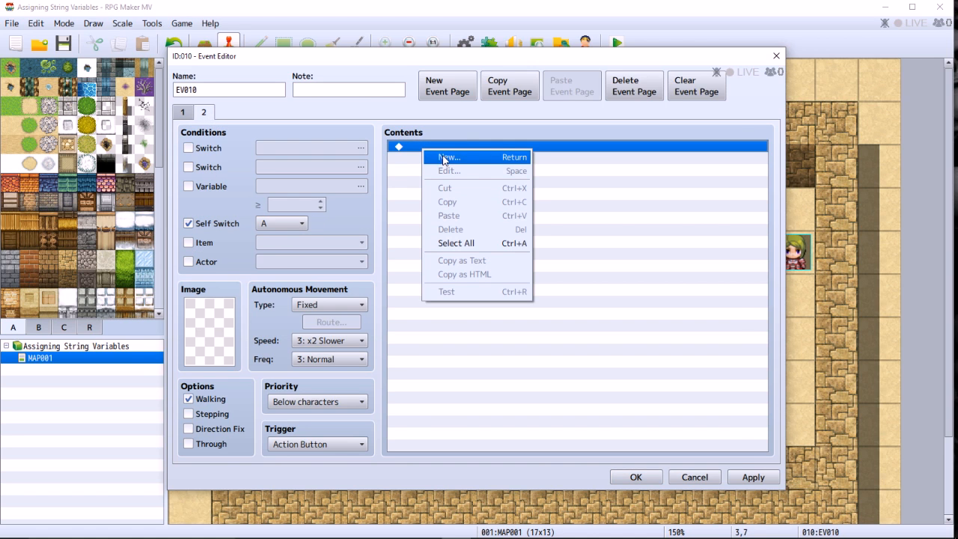
{"action": "left_click", "coordinate": [444, 158]}
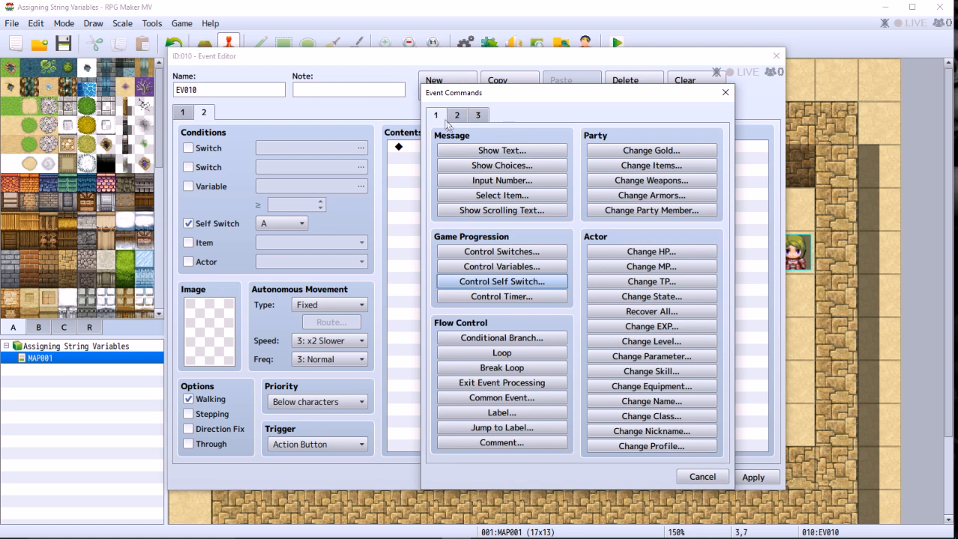
{"action": "left_click", "coordinate": [458, 115]}
{"action": "left_click", "coordinate": [614, 152]}
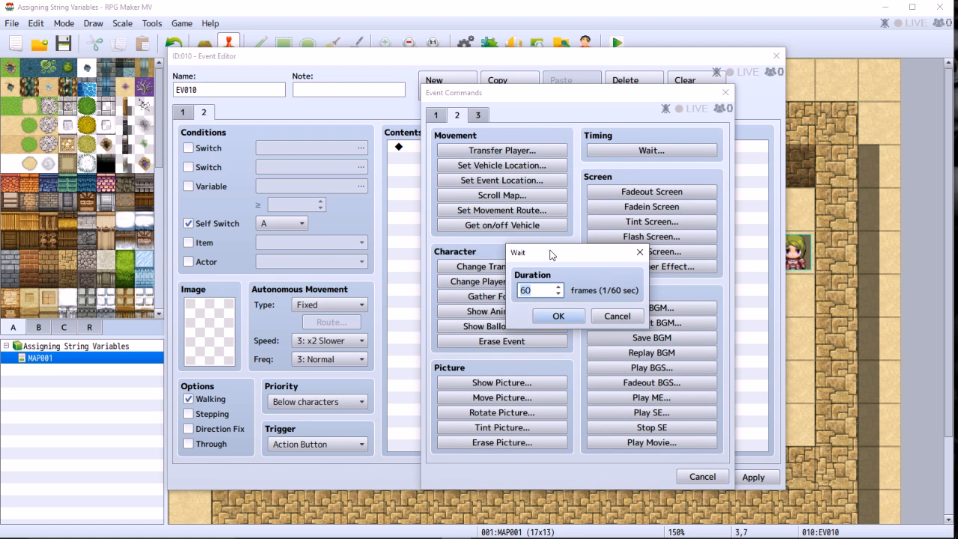
{"action": "type", "text": "30"}
{"action": "left_click", "coordinate": [553, 317]}
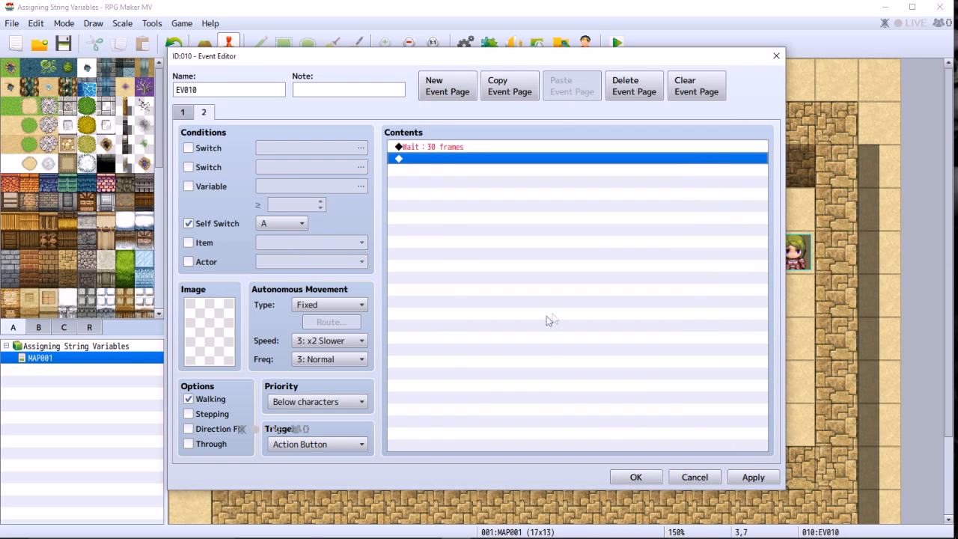
Give the second event page the pressed blue button image from !Switch1 and set its trigger to Autorun.
{"action": "left_click", "coordinate": [211, 334]}
{"action": "double_click", "coordinate": [211, 334]}
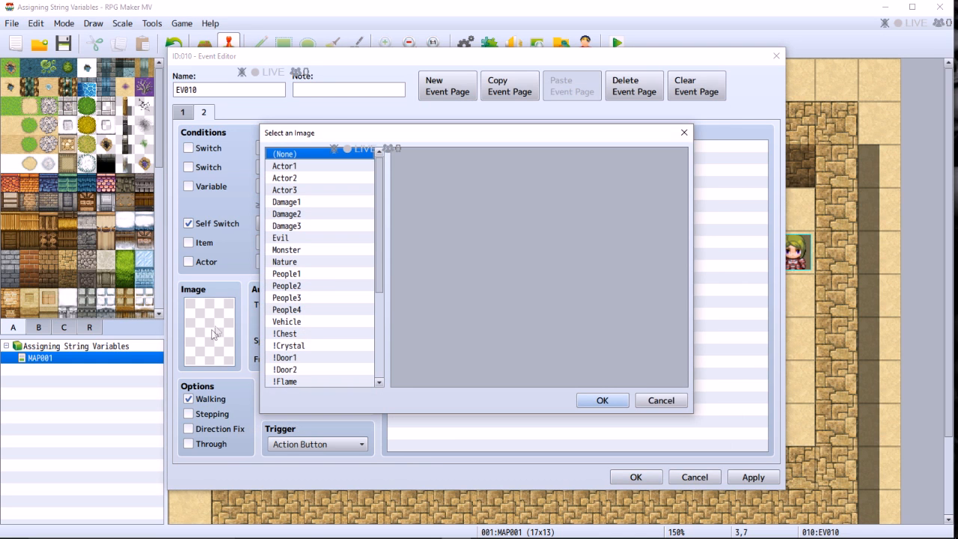
{"action": "left_click_drag", "start_coordinate": [378, 209], "coordinate": [374, 305]}
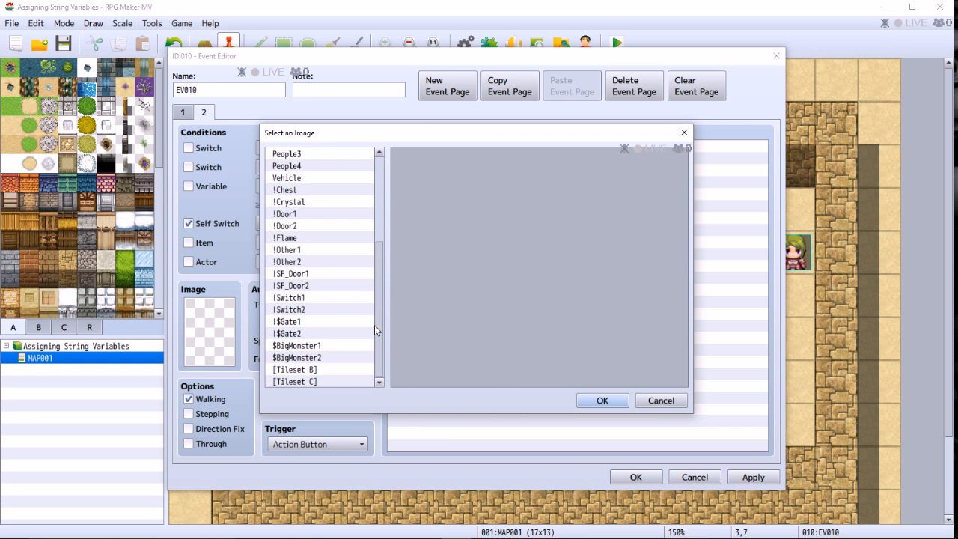
{"action": "left_click_drag", "start_coordinate": [376, 321], "coordinate": [382, 275]}
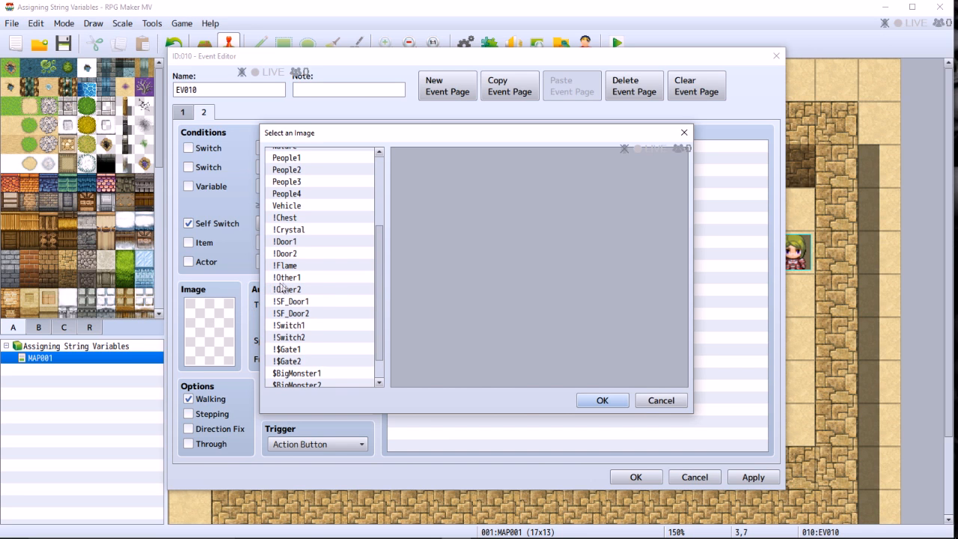
{"action": "scroll", "coordinate": [312, 298], "scroll_direction": "down", "scroll_amount": 1}
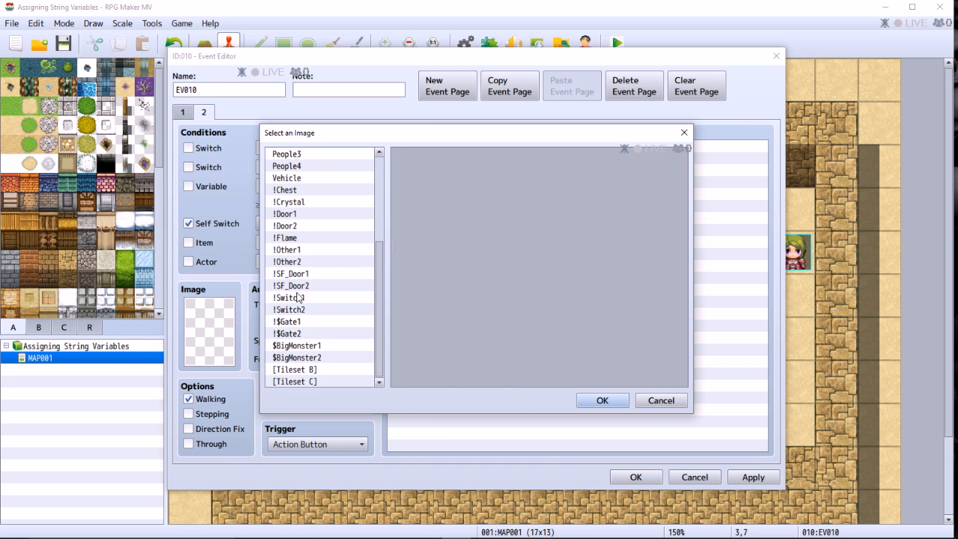
{"action": "left_click", "coordinate": [309, 298]}
{"action": "left_click", "coordinate": [638, 310]}
{"action": "left_click", "coordinate": [602, 402]}
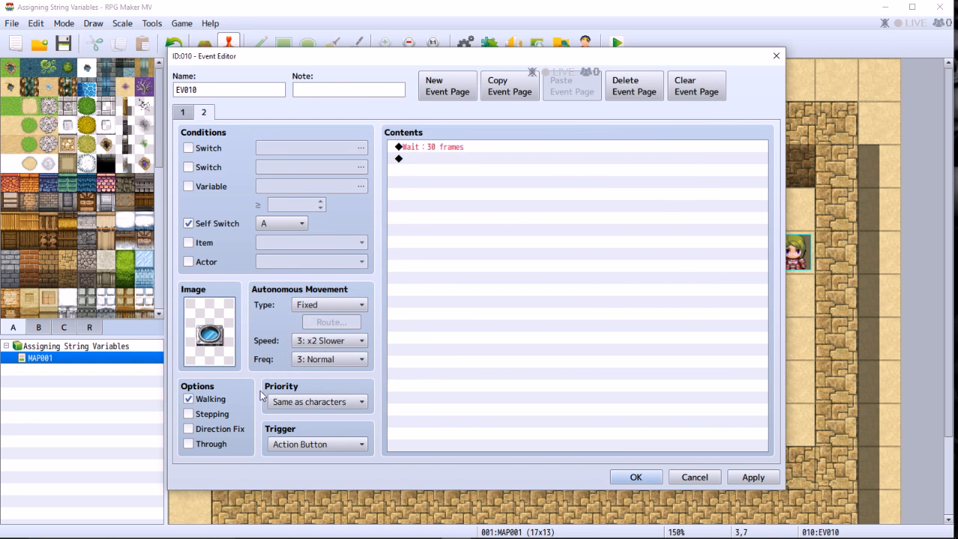
{"action": "left_click", "coordinate": [307, 444]}
{"action": "left_click", "coordinate": [298, 501]}
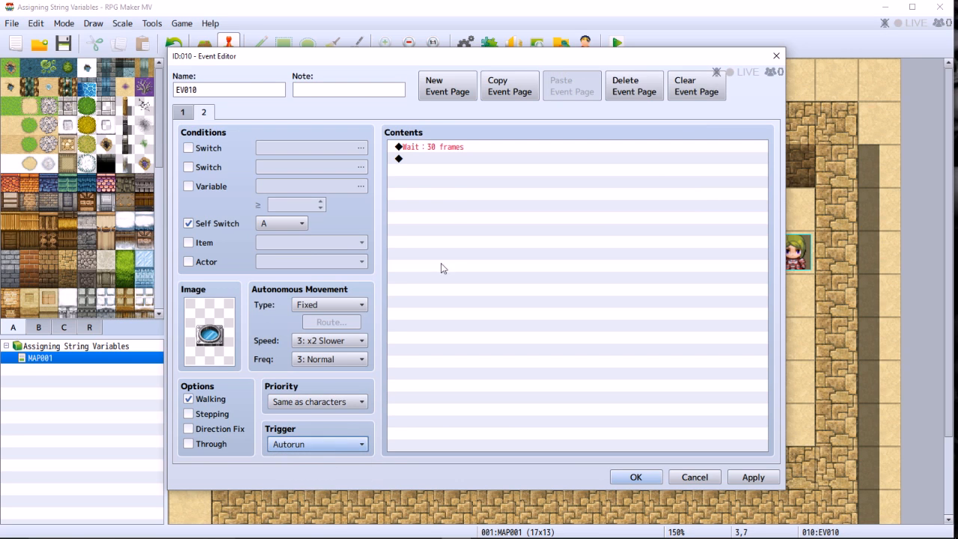
Add a Play SE command after the Wait command, using Switch1 at 65% volume, and preview the sound.
{"action": "left_click", "coordinate": [451, 159]}
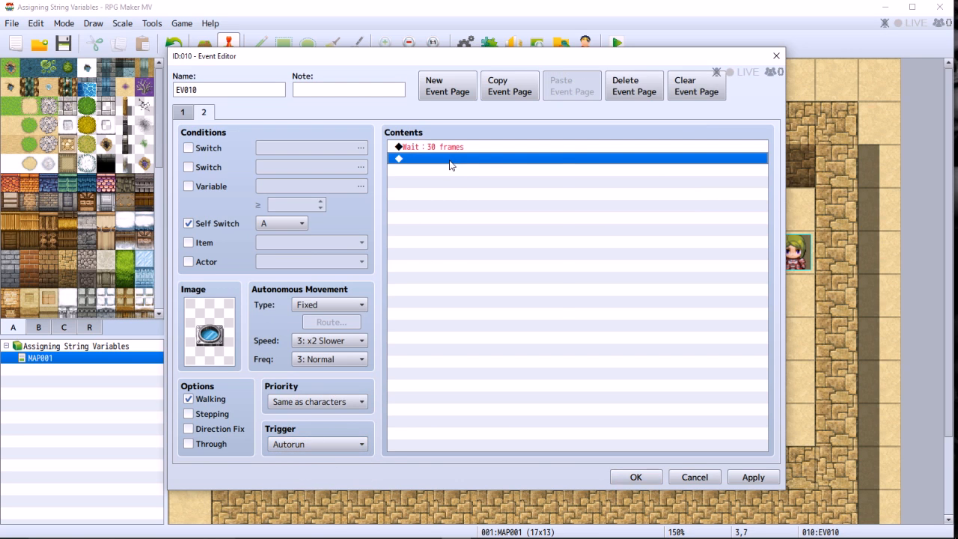
{"action": "right_click", "coordinate": [450, 165]}
{"action": "left_click", "coordinate": [478, 170]}
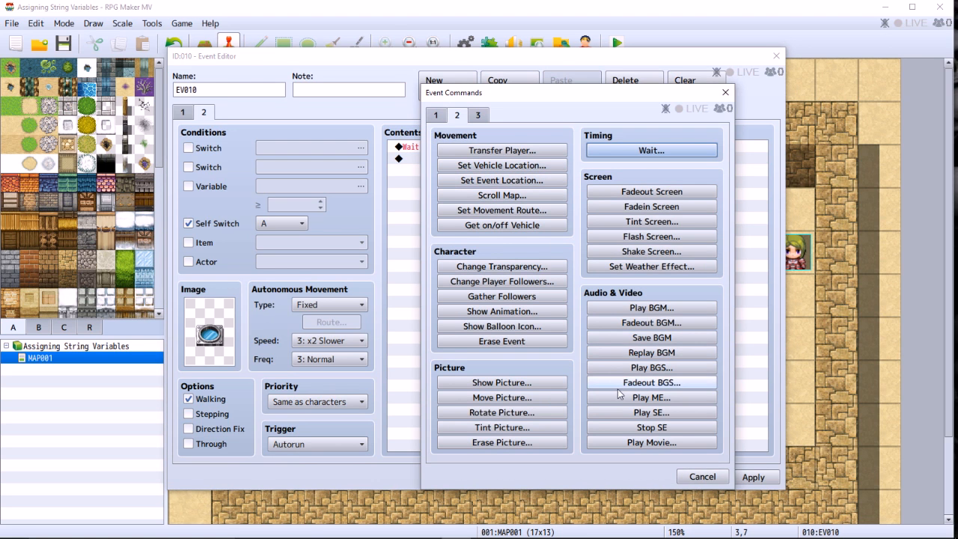
{"action": "left_click", "coordinate": [623, 413]}
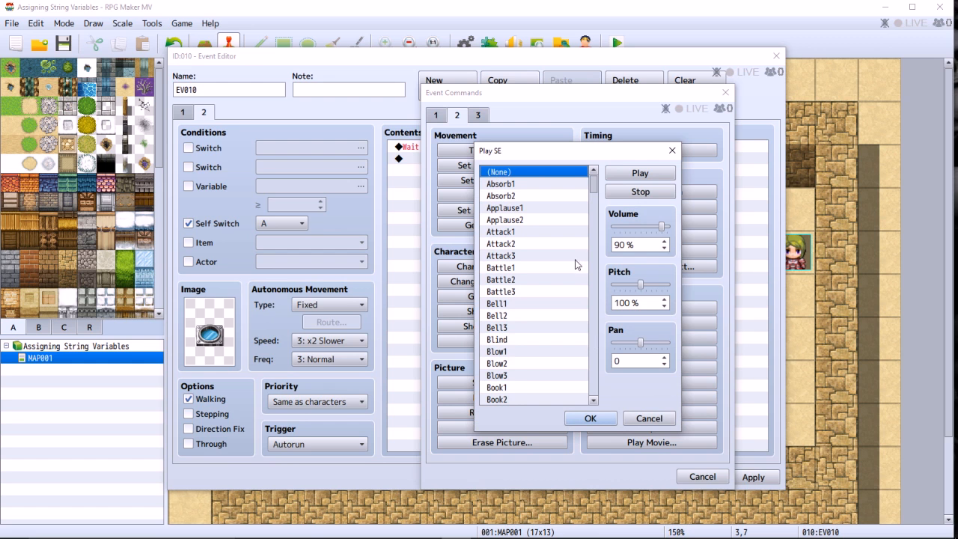
{"action": "left_click_drag", "start_coordinate": [591, 188], "coordinate": [577, 360]}
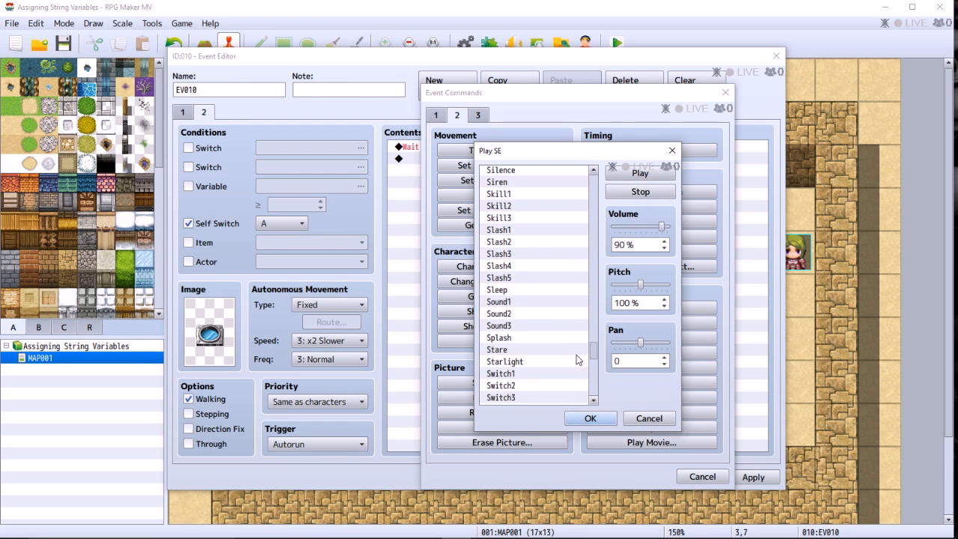
{"action": "left_click", "coordinate": [494, 376]}
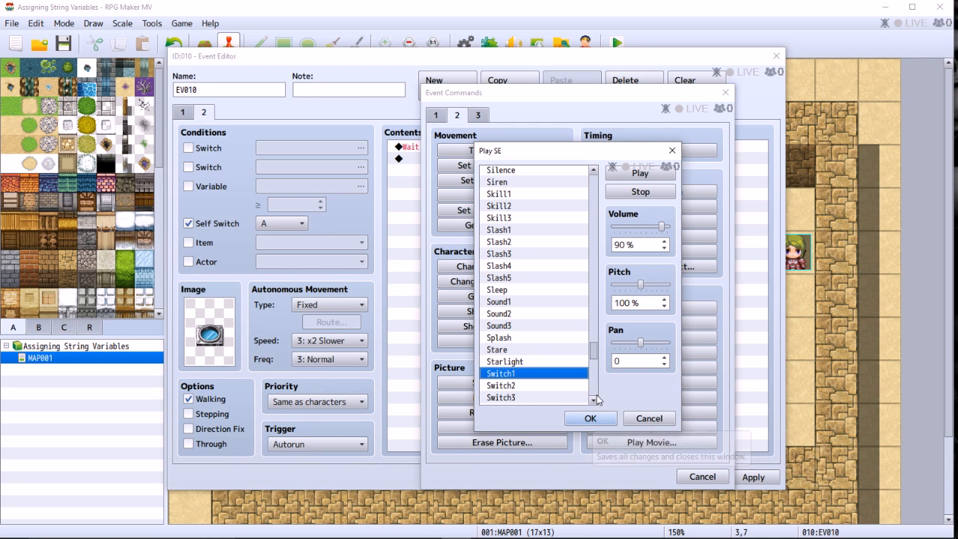
{"action": "left_click_drag", "start_coordinate": [664, 227], "coordinate": [648, 227]}
{"action": "left_click", "coordinate": [640, 176]}
{"action": "left_click", "coordinate": [589, 419]}
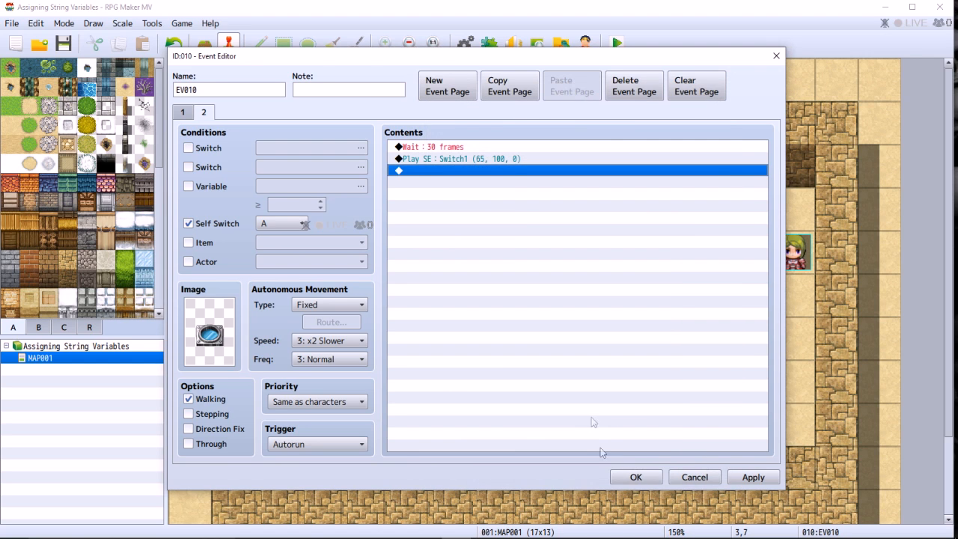
Add a Control Self Switch command that turns self switch A OFF, then apply and close the blue button event.
{"action": "right_click", "coordinate": [474, 172]}
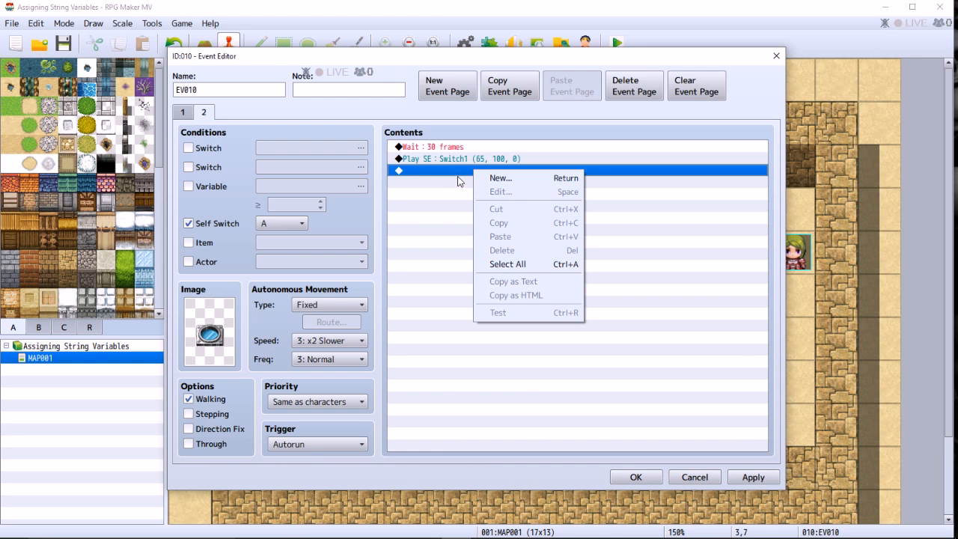
{"action": "left_click", "coordinate": [499, 178]}
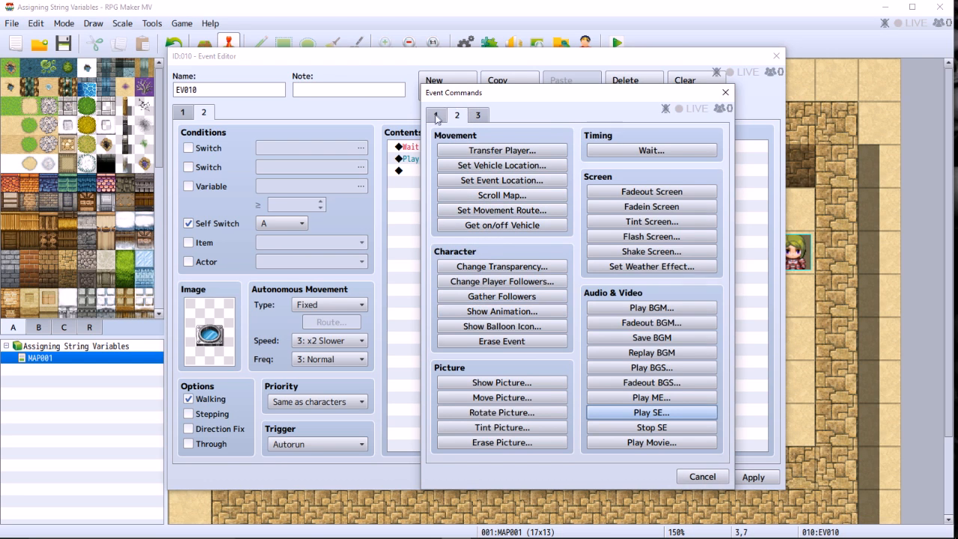
{"action": "left_click", "coordinate": [436, 116]}
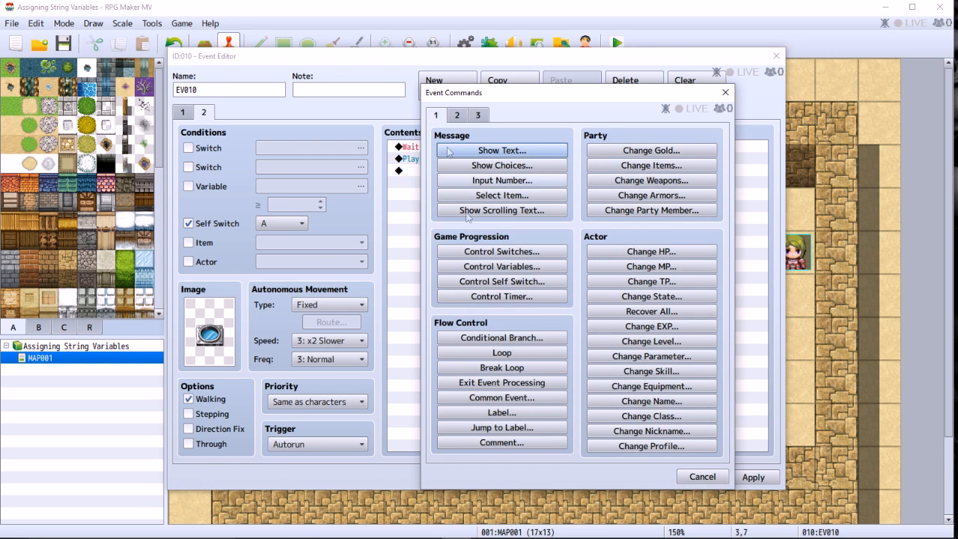
{"action": "left_click", "coordinate": [491, 288]}
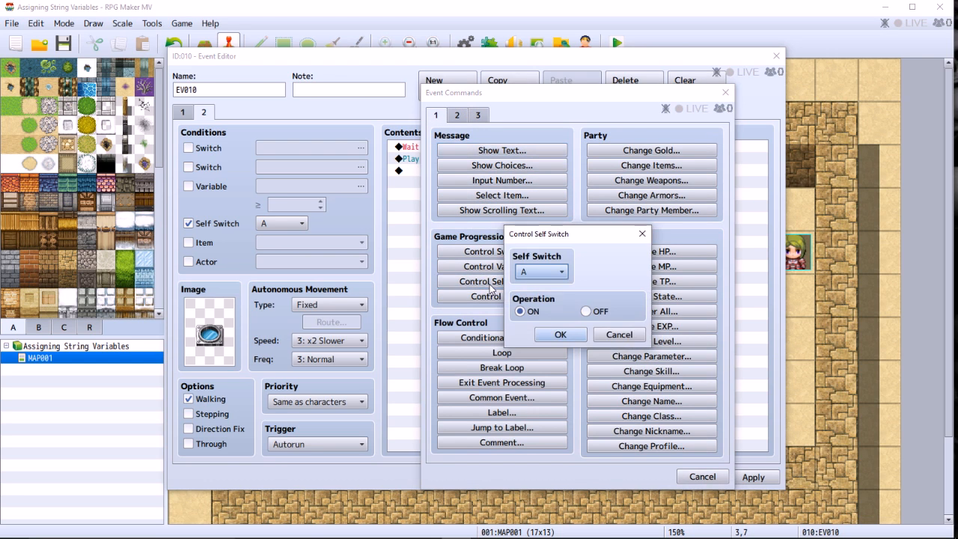
{"action": "left_click", "coordinate": [586, 311]}
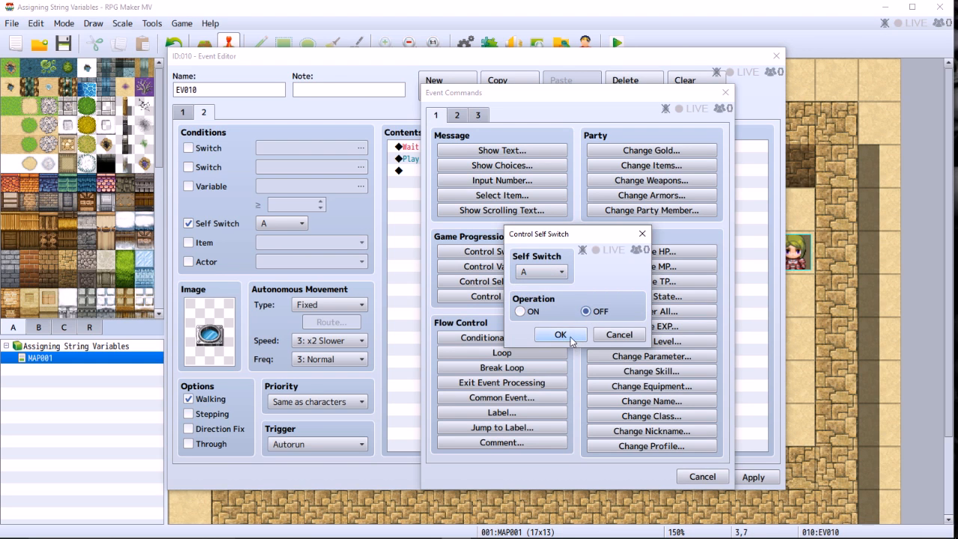
{"action": "left_click", "coordinate": [560, 334]}
{"action": "left_click", "coordinate": [753, 477]}
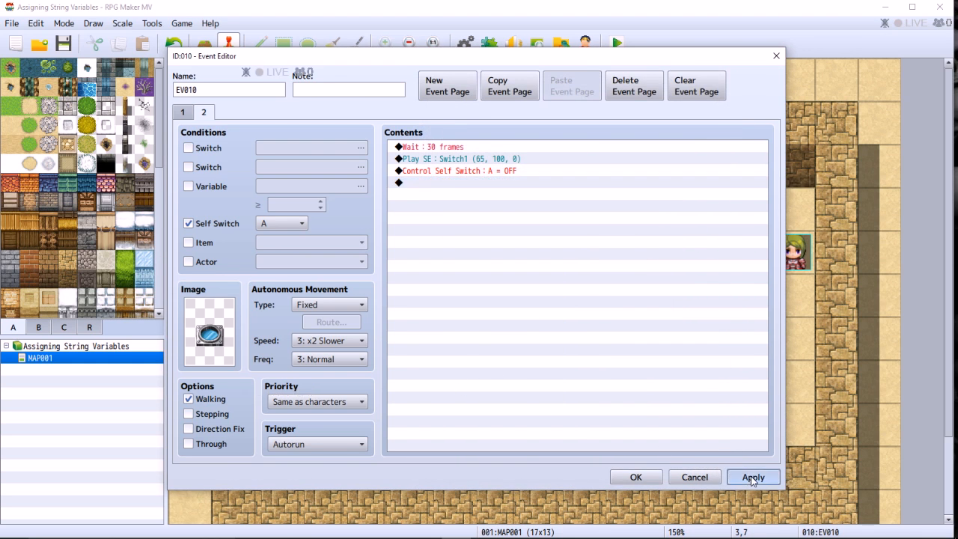
{"action": "left_click", "coordinate": [184, 113]}
{"action": "left_click", "coordinate": [203, 114]}
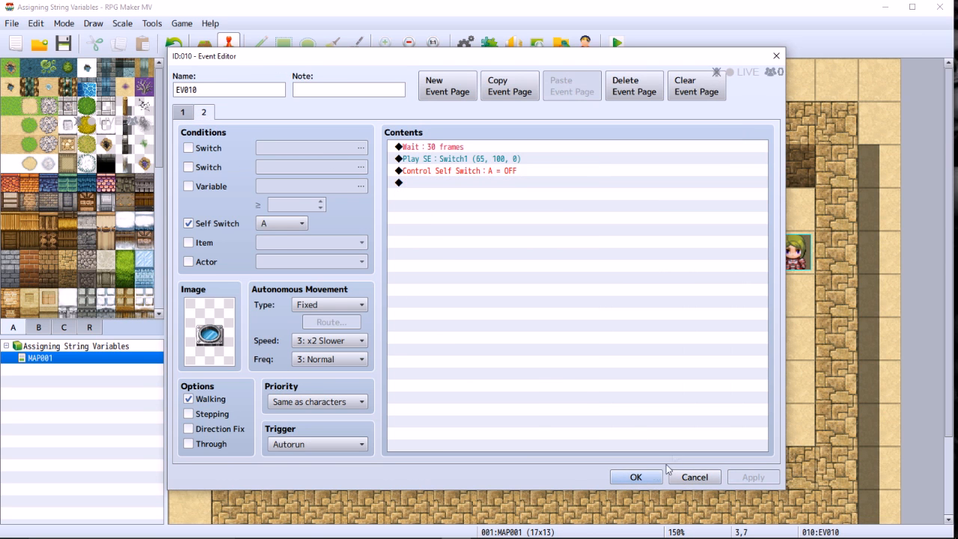
{"action": "left_click", "coordinate": [645, 477]}
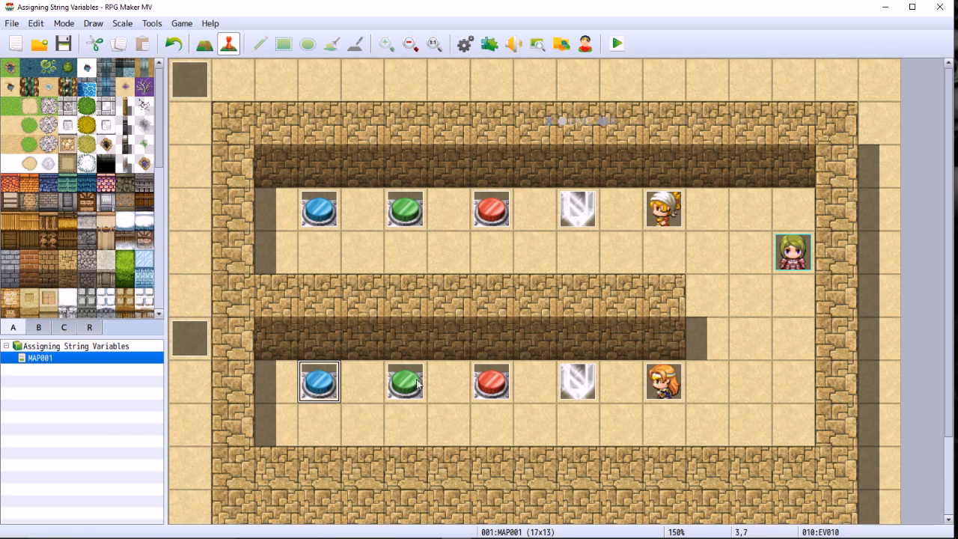
{"action": "left_click", "coordinate": [402, 392]}
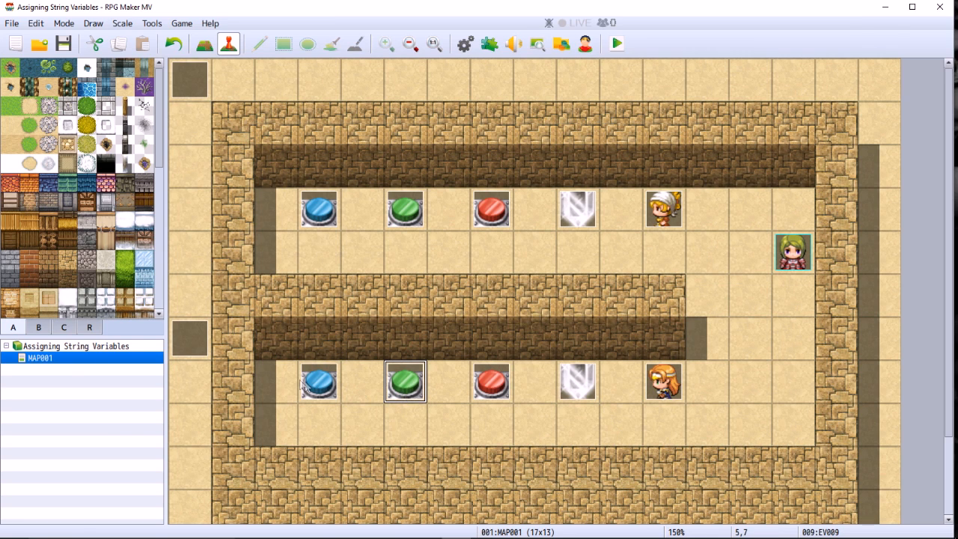
{"action": "left_click", "coordinate": [491, 388]}
{"action": "left_click", "coordinate": [320, 384]}
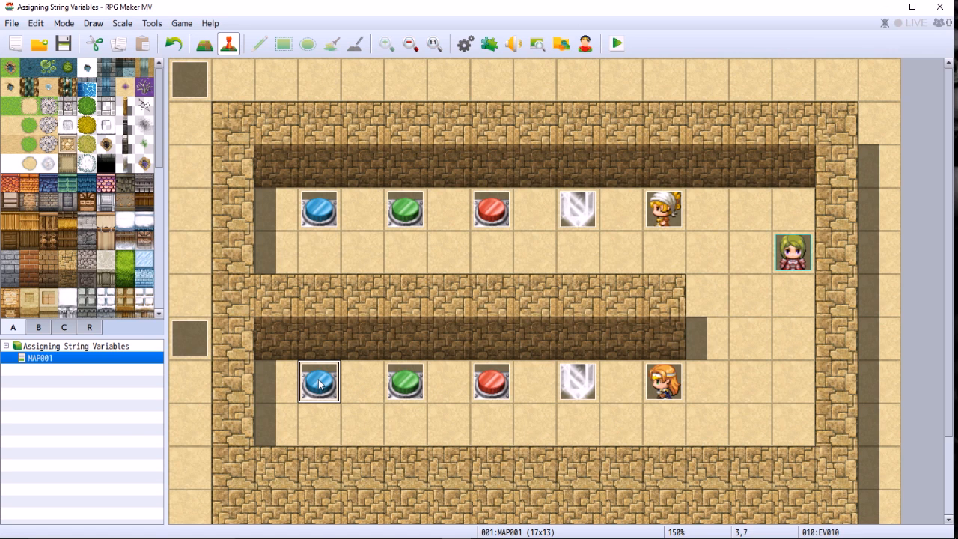
{"action": "right_click", "coordinate": [319, 385]}
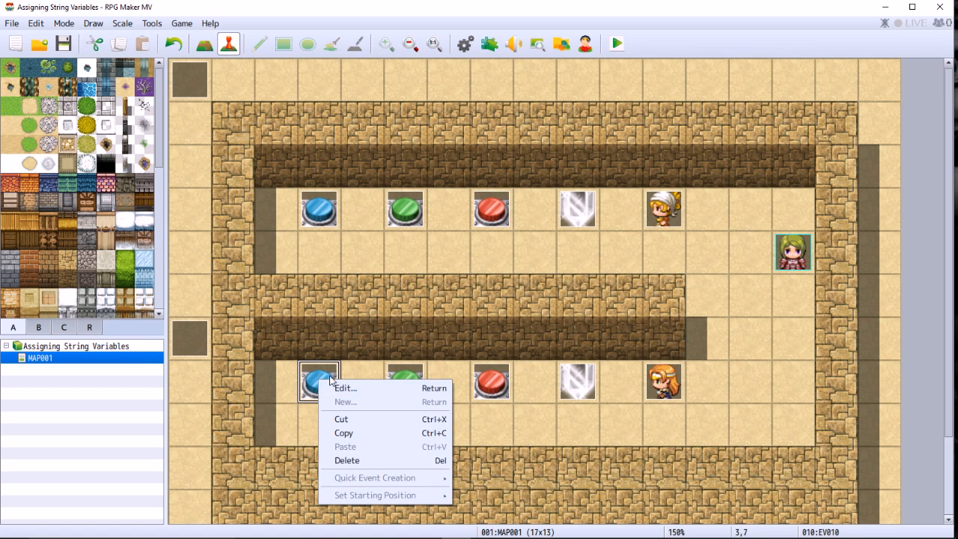
Copy all four commands from the first page of the first setup's green button event.
{"action": "left_click", "coordinate": [402, 219]}
{"action": "right_click", "coordinate": [405, 214]}
{"action": "left_click", "coordinate": [438, 217]}
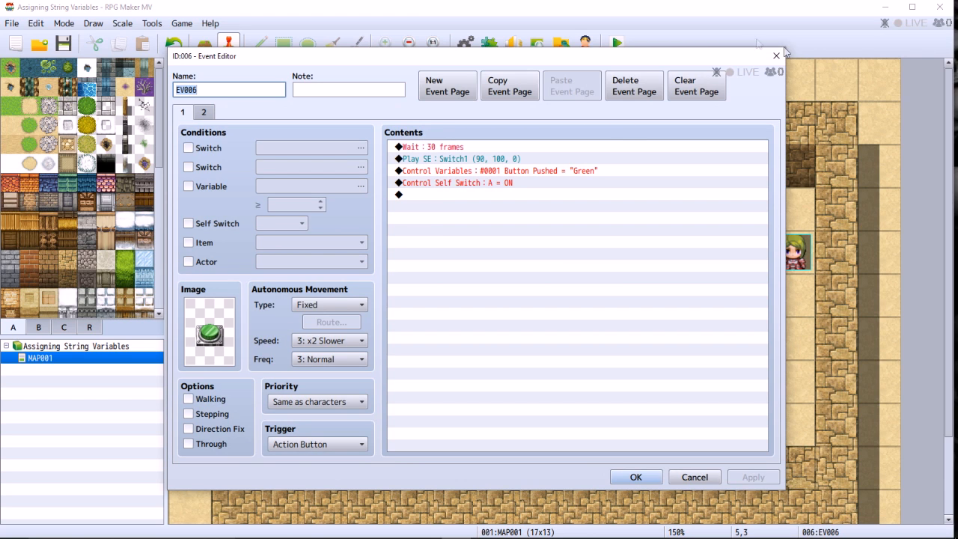
{"action": "mouse_move", "coordinate": [485, 195]}
{"action": "left_mouse_down"}
{"action": "mouse_move", "coordinate": [461, 171]}
{"action": "mouse_move", "coordinate": [469, 195]}
{"action": "left_mouse_up"}
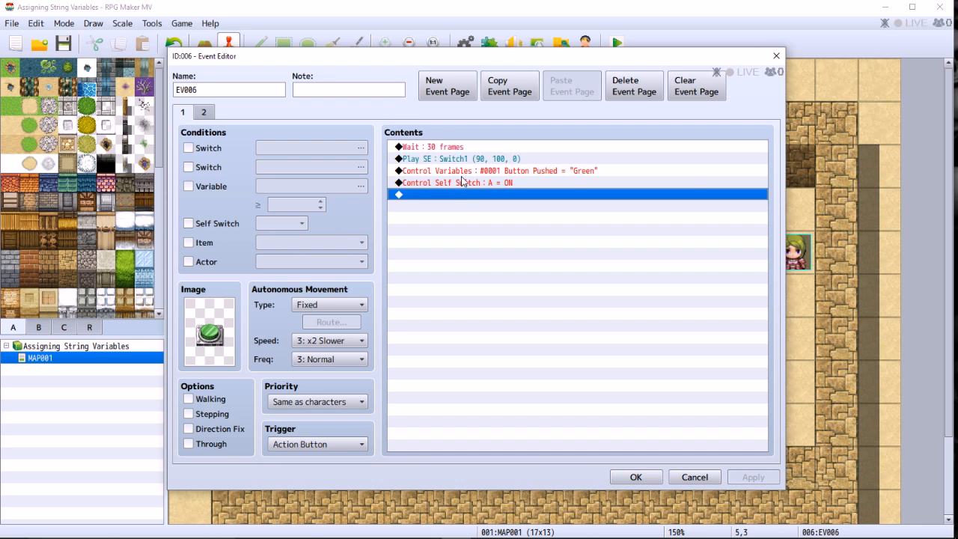
{"action": "left_click", "coordinate": [446, 148], "text": "shift"}
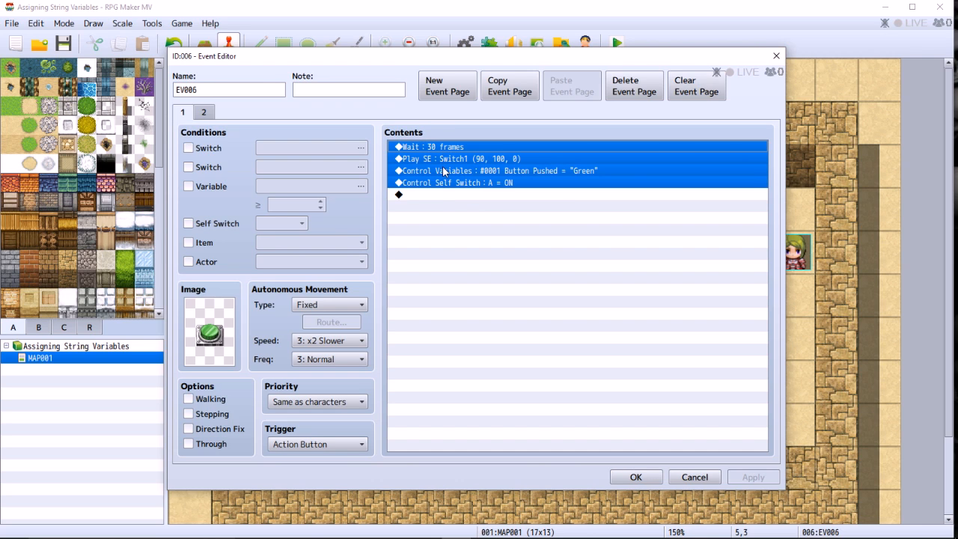
{"action": "right_click", "coordinate": [444, 171]}
{"action": "left_click", "coordinate": [466, 223]}
{"action": "left_click", "coordinate": [637, 477]}
Paste the copied commands into the second setup's green button event and apply the change.
{"action": "left_click", "coordinate": [404, 383]}
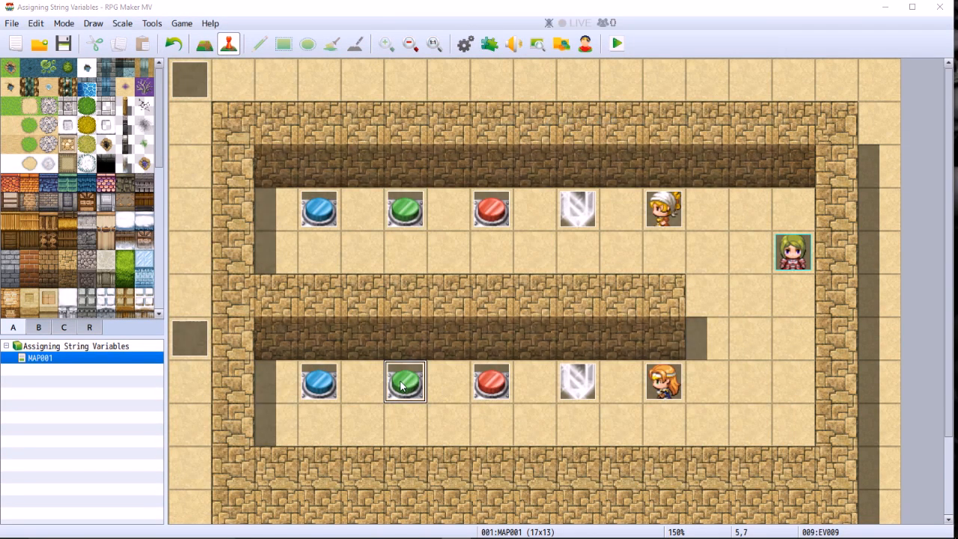
{"action": "double_click", "coordinate": [401, 385]}
{"action": "left_click", "coordinate": [419, 148]}
{"action": "right_click", "coordinate": [420, 147]}
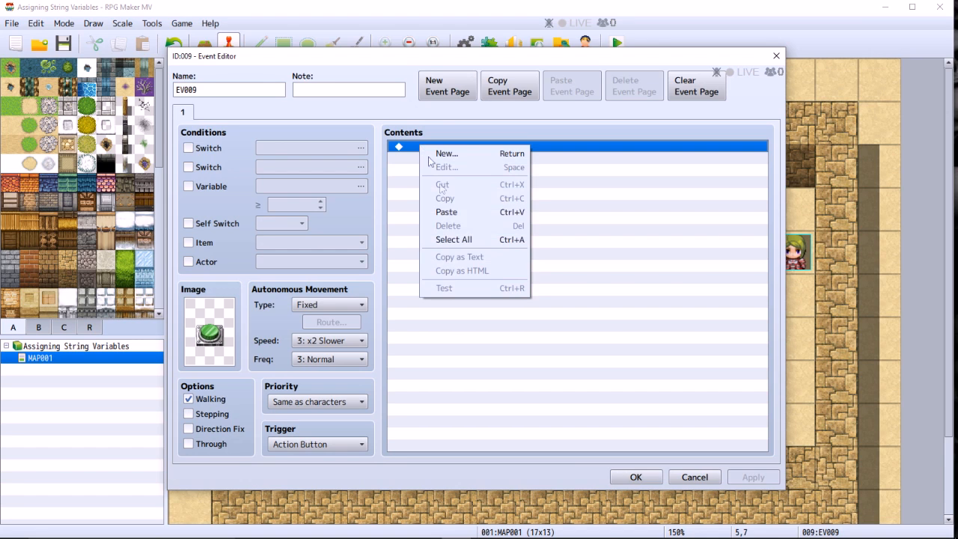
{"action": "left_click", "coordinate": [447, 211]}
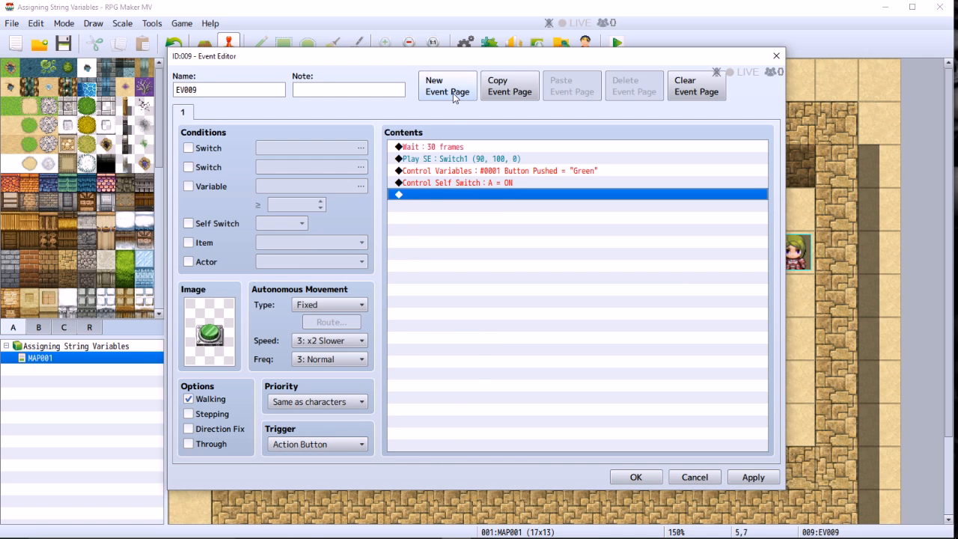
{"action": "left_click", "coordinate": [750, 478]}
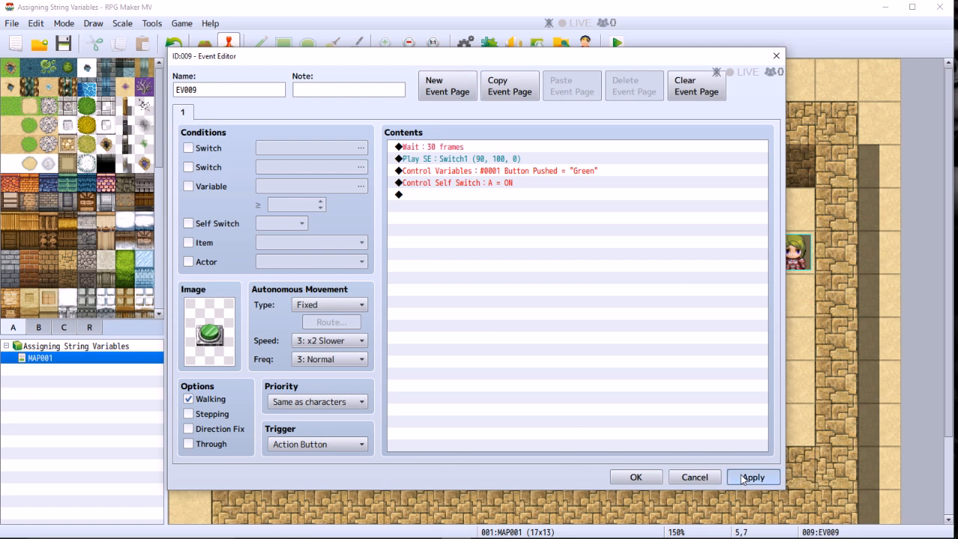
Change the pasted Control Variables command to target variable 0006 Button Pushed 2, keeping the script value "Green".
{"action": "left_click", "coordinate": [492, 172]}
{"action": "right_click", "coordinate": [492, 174]}
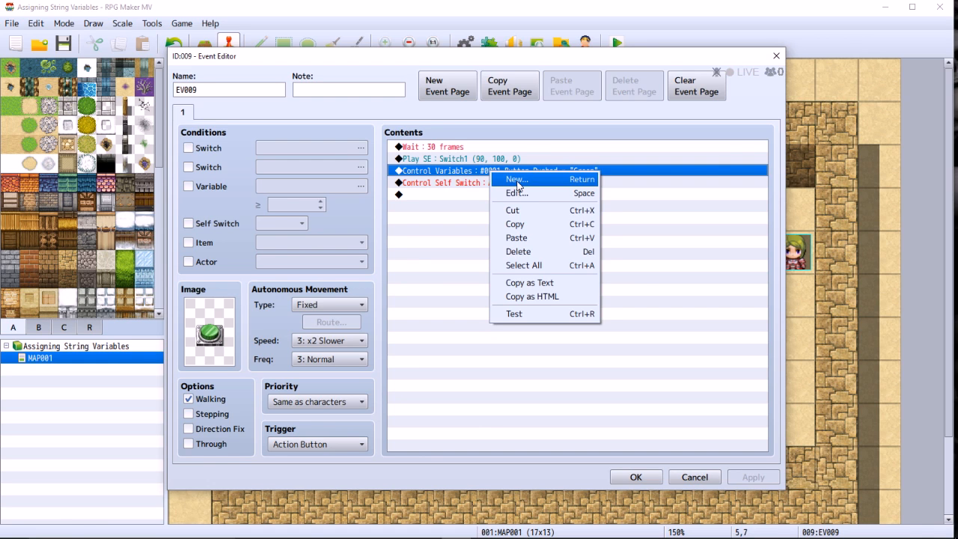
{"action": "left_click", "coordinate": [516, 194]}
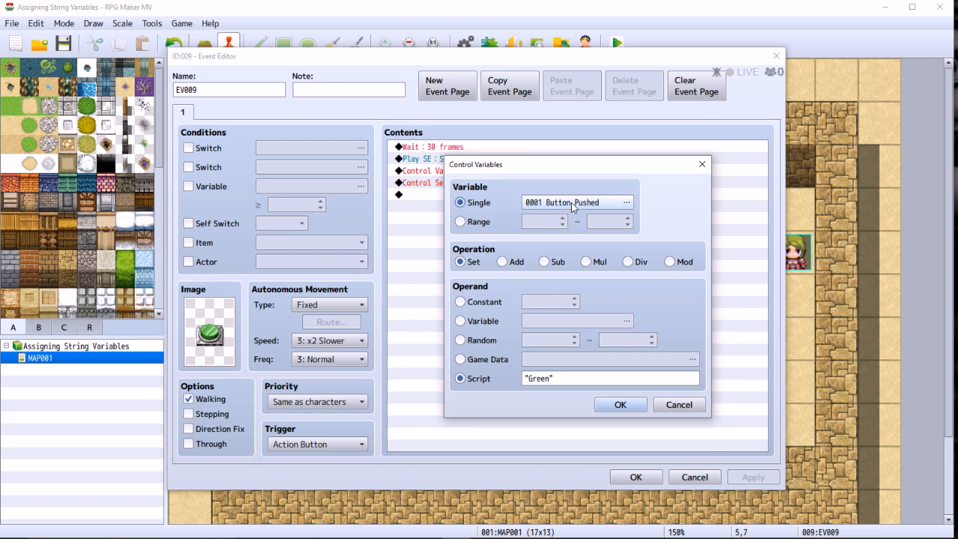
{"action": "left_click", "coordinate": [572, 203]}
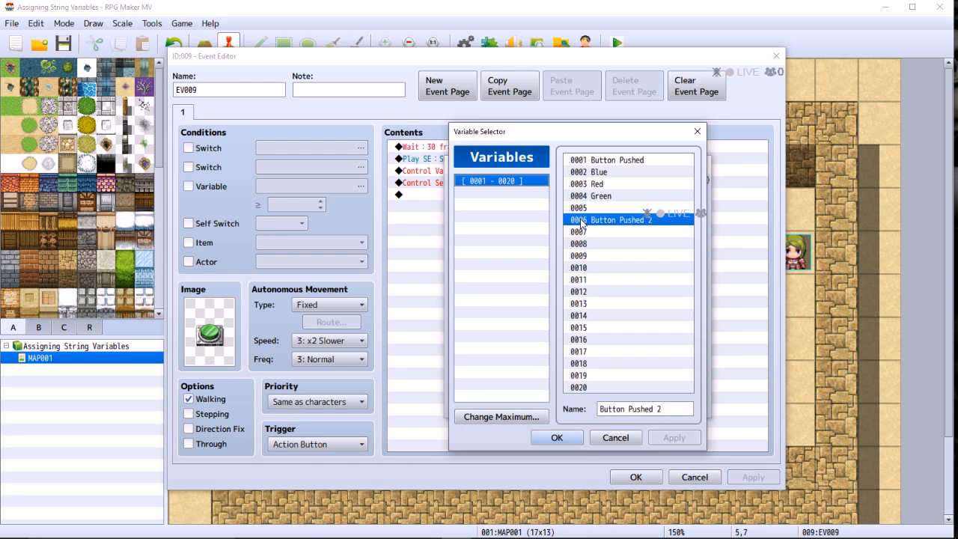
{"action": "left_click", "coordinate": [556, 438]}
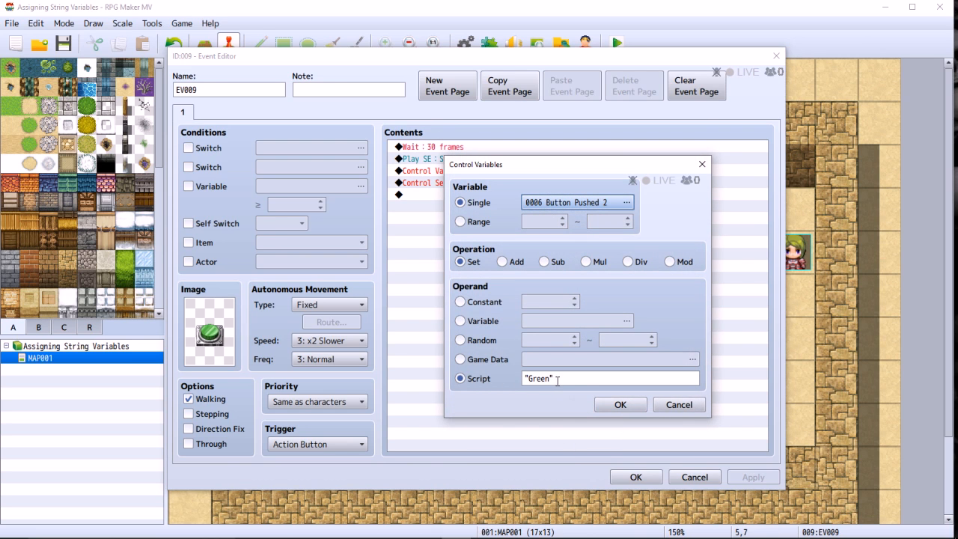
{"action": "left_click", "coordinate": [605, 405]}
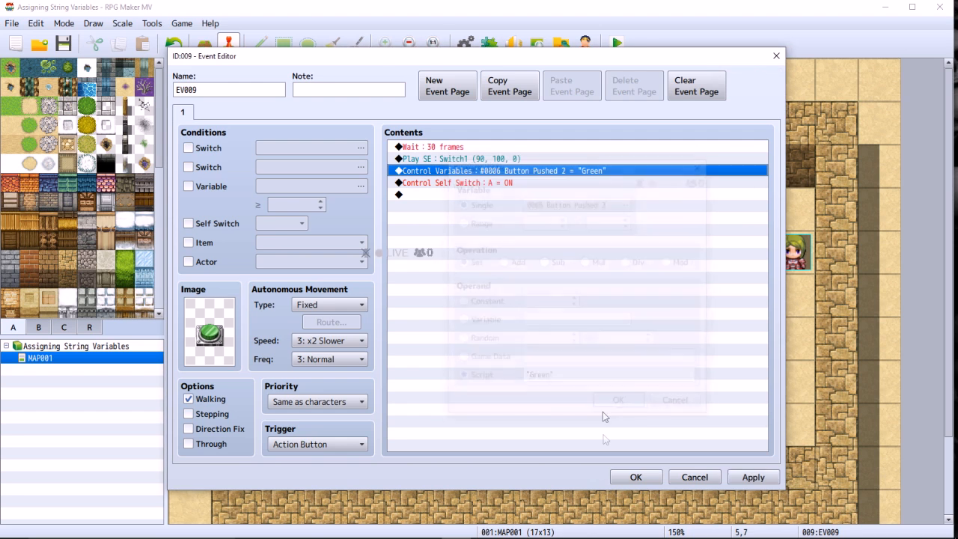
Apply and close the second setup's green button event, and copy all three commands from page 2 of the first setup's green button event.
{"action": "left_click", "coordinate": [753, 477]}
{"action": "left_click", "coordinate": [657, 482]}
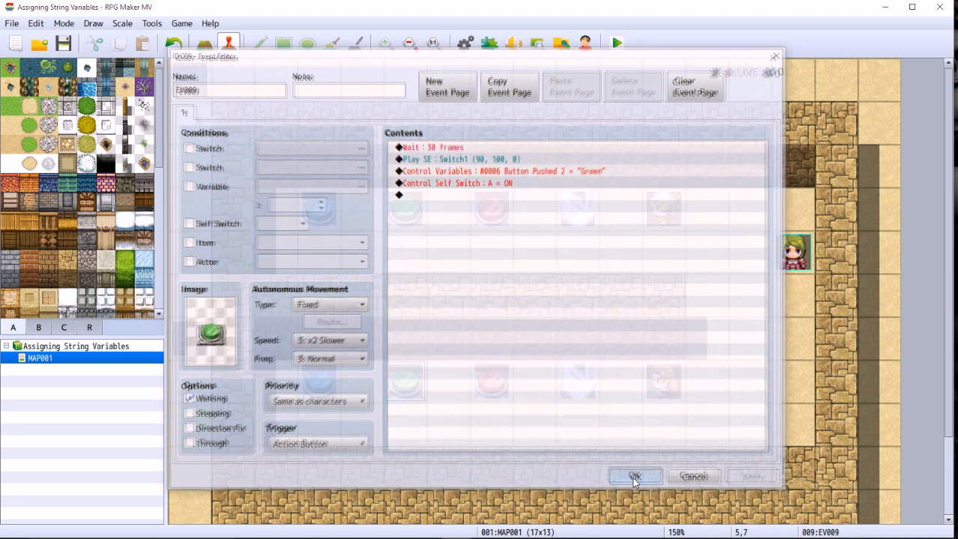
{"action": "double_click", "coordinate": [410, 209]}
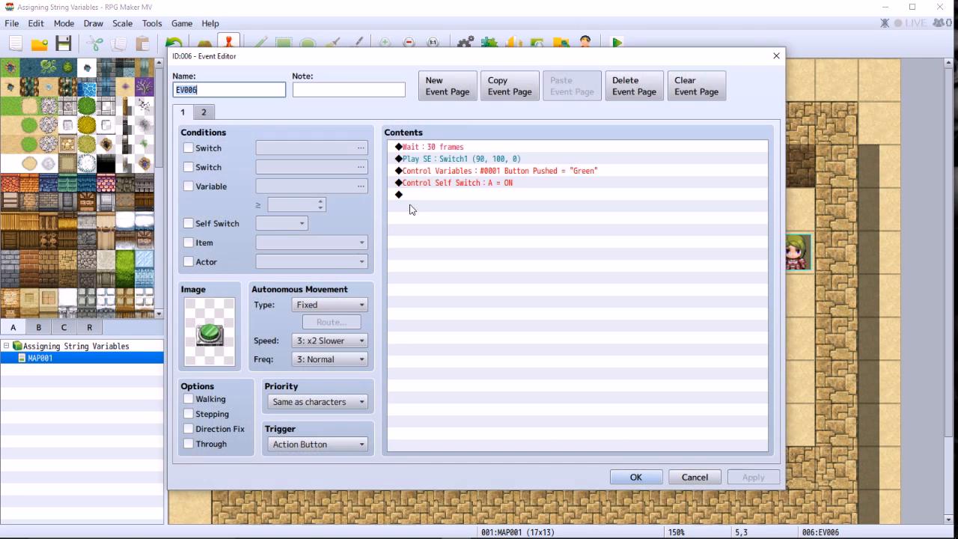
{"action": "left_click", "coordinate": [206, 115]}
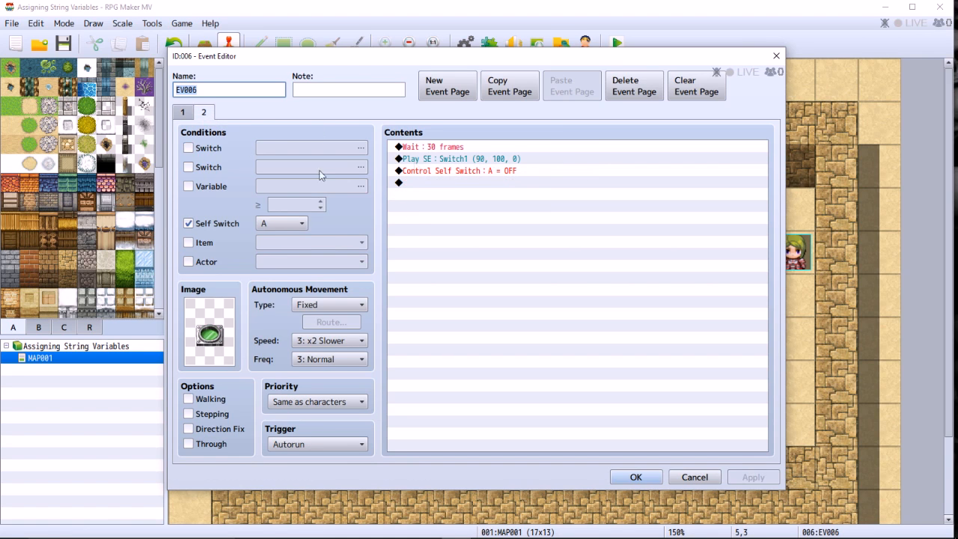
{"action": "left_click", "coordinate": [418, 148]}
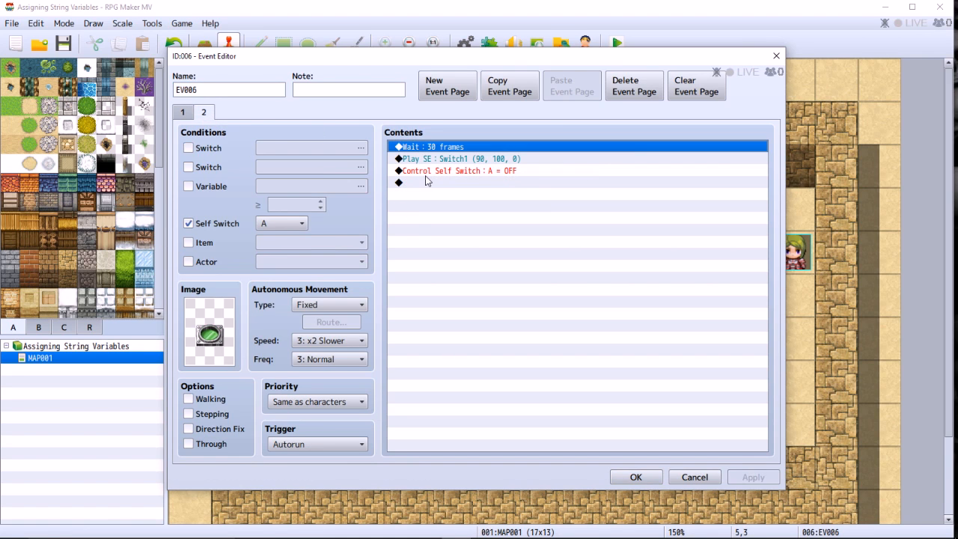
{"action": "left_click", "coordinate": [428, 171], "text": "shift"}
{"action": "right_click", "coordinate": [426, 171]}
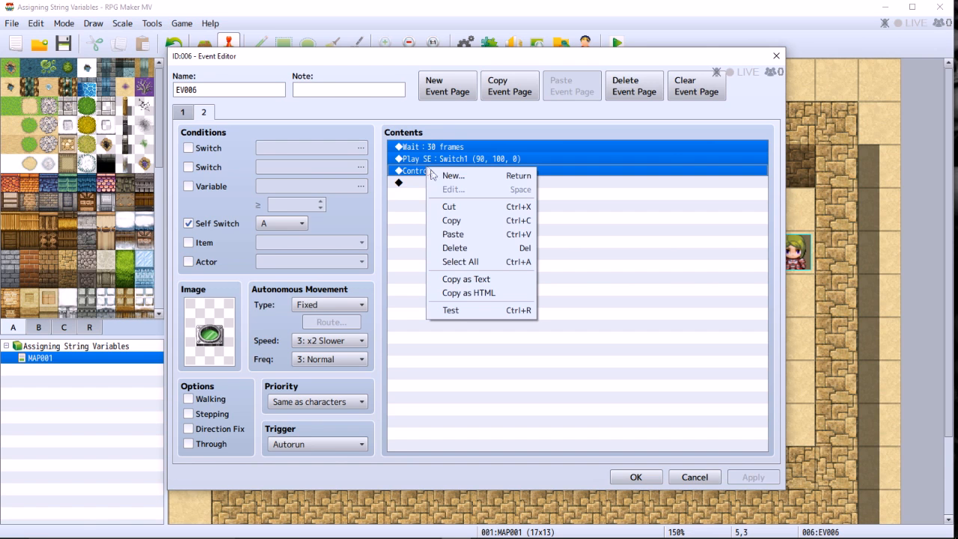
{"action": "left_click", "coordinate": [459, 229]}
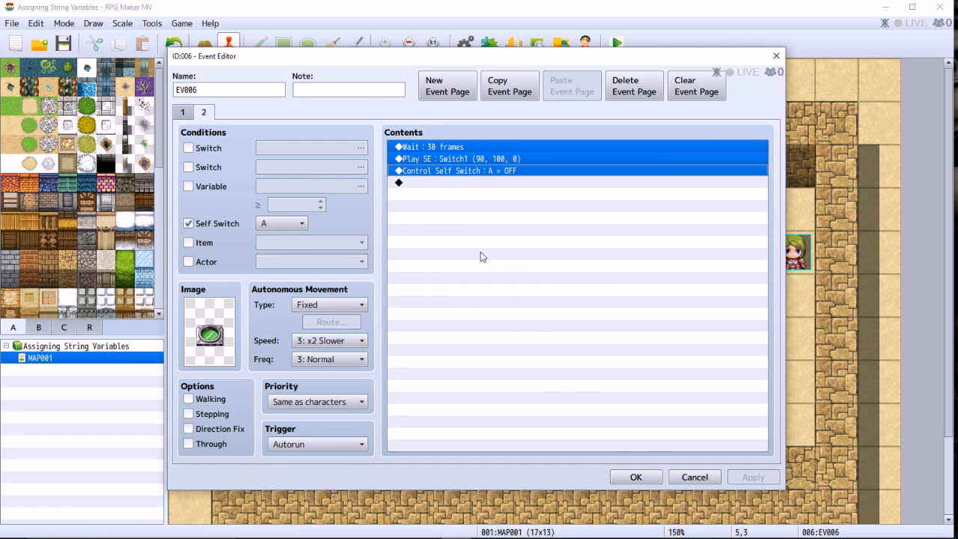
{"action": "left_click", "coordinate": [636, 477]}
Add a second event page to the second setup's green button event and paste the copied commands into it.
{"action": "double_click", "coordinate": [411, 382]}
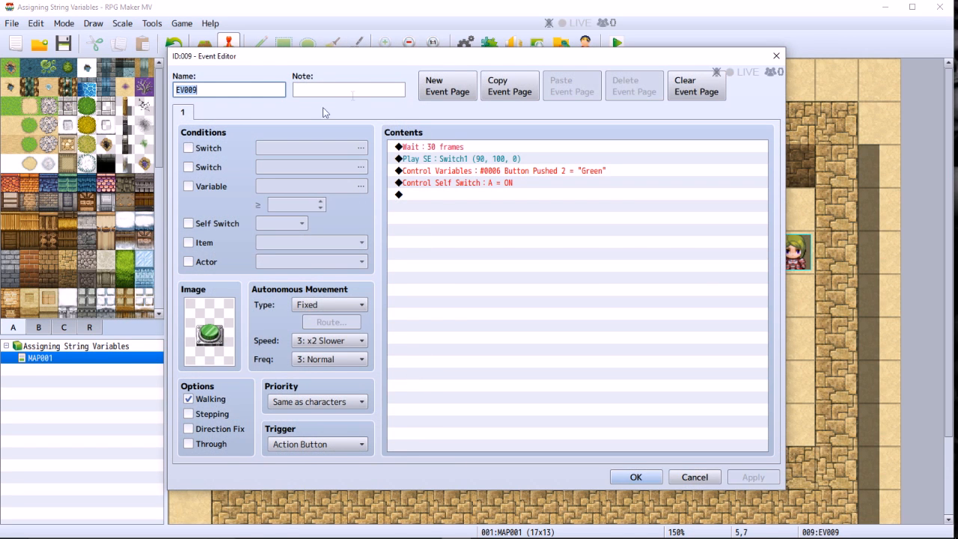
{"action": "left_click", "coordinate": [440, 90]}
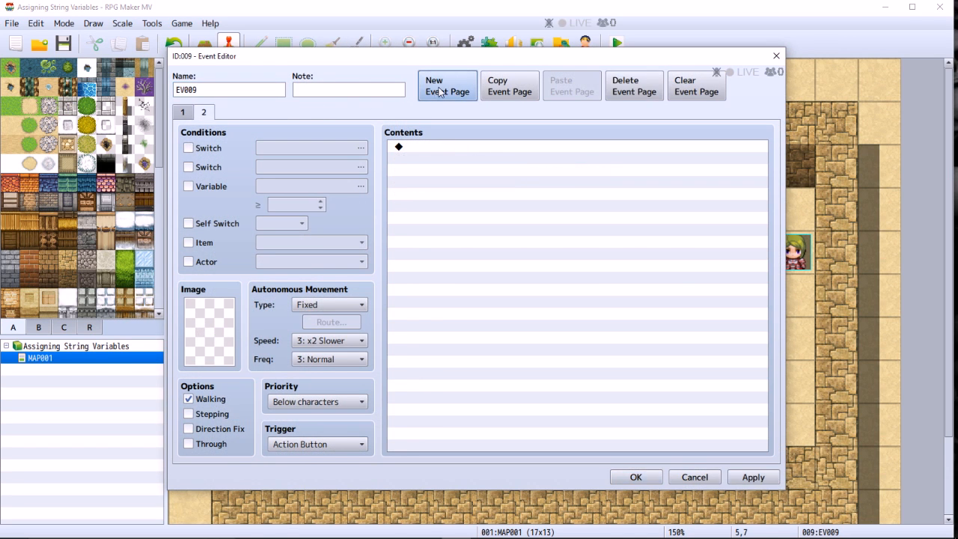
{"action": "right_click", "coordinate": [427, 147]}
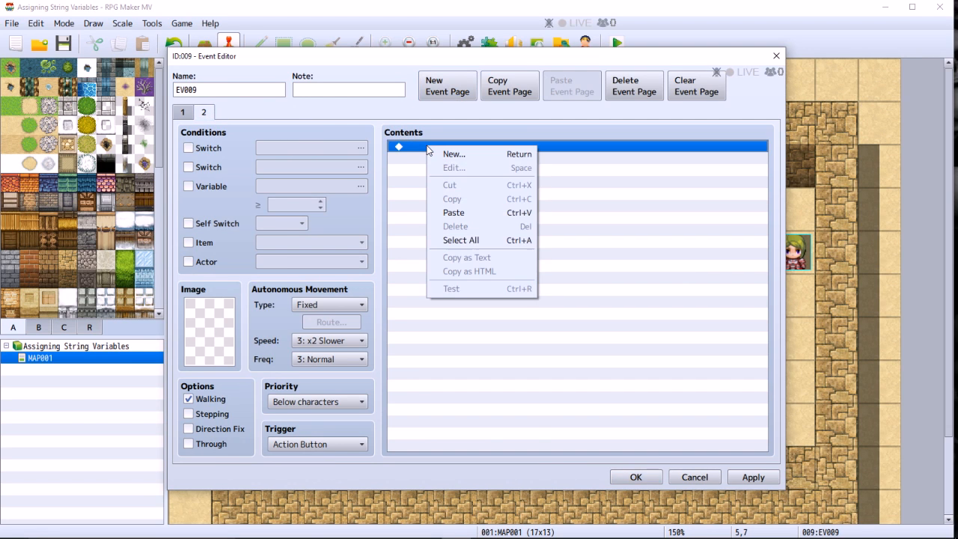
{"action": "left_click", "coordinate": [454, 213]}
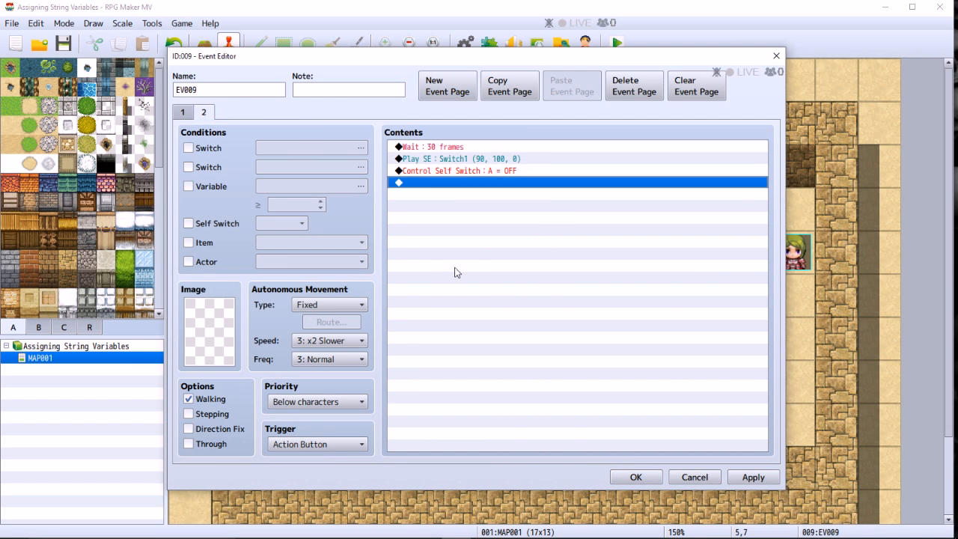
Set the new page's image to the pressed green button, then apply and close the event.
{"action": "left_click", "coordinate": [209, 345]}
{"action": "double_click", "coordinate": [209, 346]}
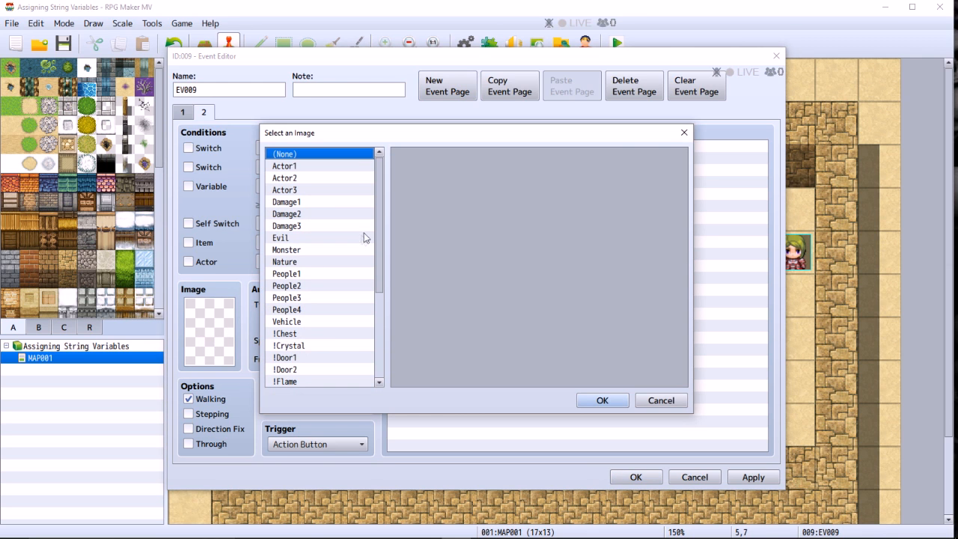
{"action": "left_click_drag", "start_coordinate": [379, 237], "coordinate": [379, 319]}
{"action": "left_click", "coordinate": [290, 298]}
{"action": "left_click", "coordinate": [574, 310]}
{"action": "left_click", "coordinate": [601, 401]}
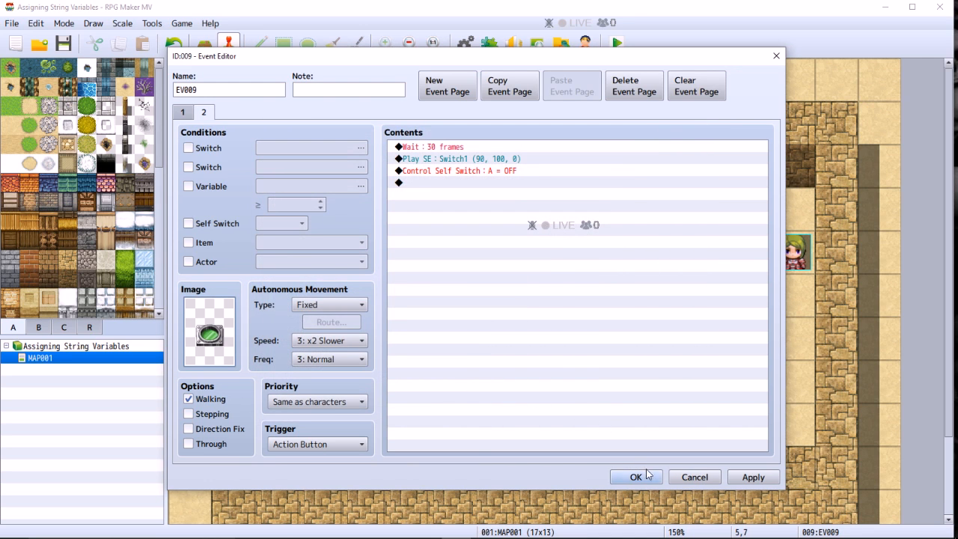
{"action": "left_click", "coordinate": [755, 477]}
{"action": "left_click", "coordinate": [635, 477]}
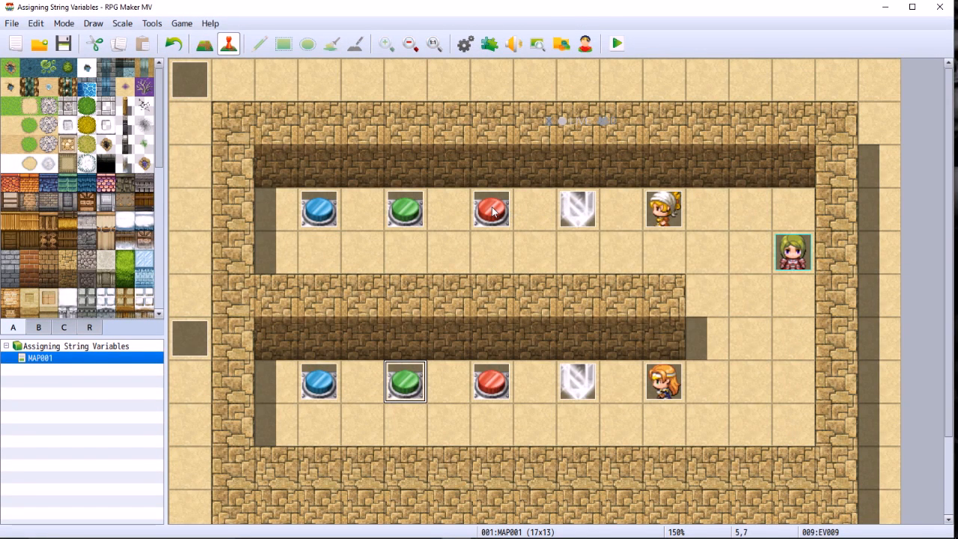
Replace the second setup's red button event with a copy of the first setup's red button event.
{"action": "left_click", "coordinate": [492, 212]}
{"action": "right_click", "coordinate": [492, 213]}
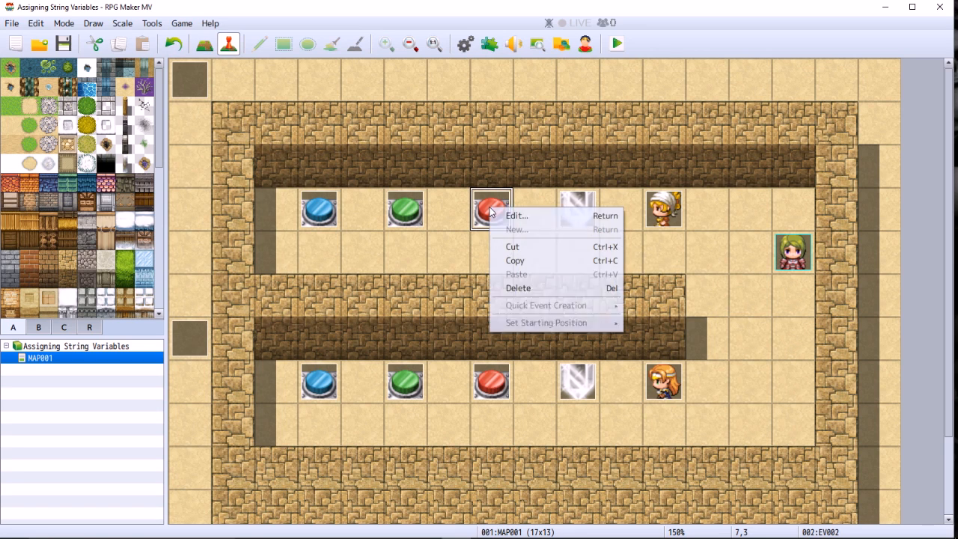
{"action": "left_click", "coordinate": [521, 261]}
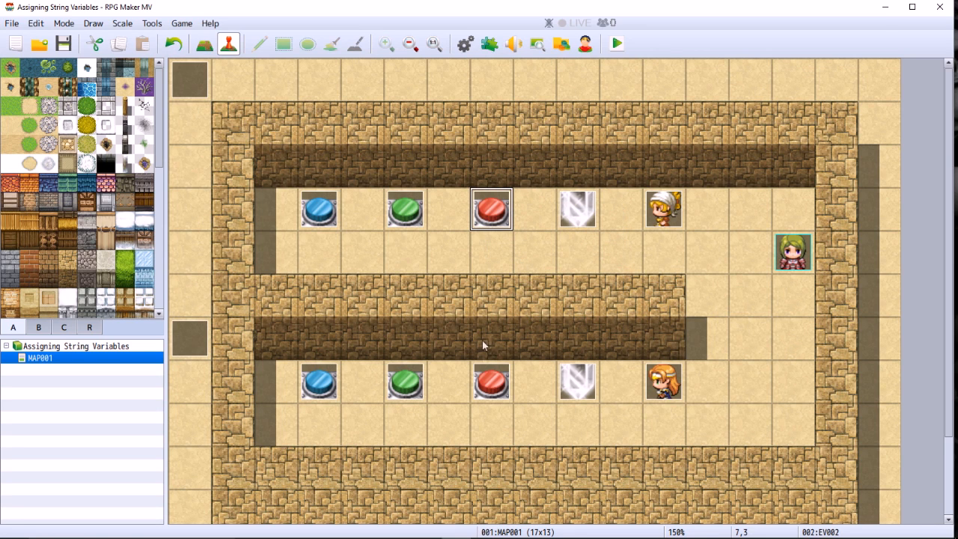
{"action": "left_click", "coordinate": [494, 387]}
{"action": "key", "text": "Delete"}
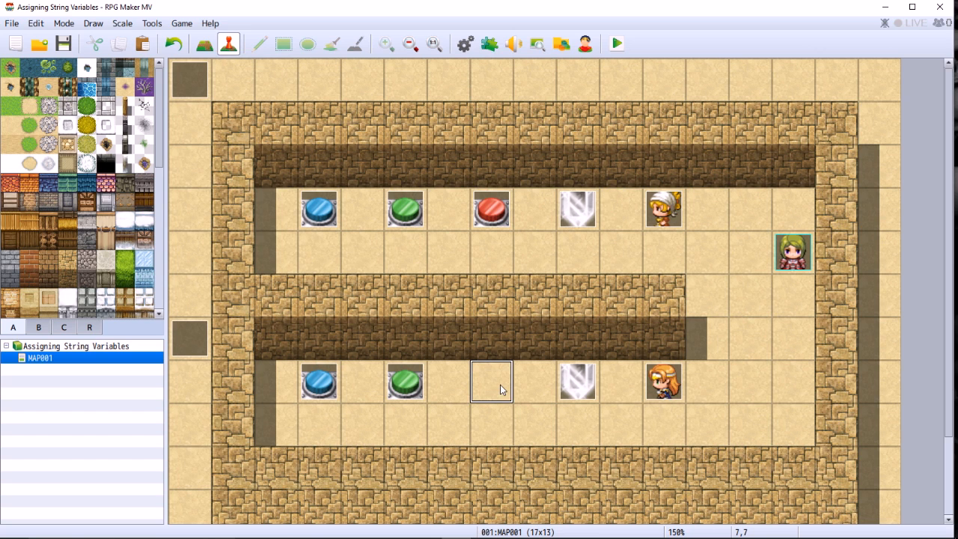
{"action": "right_click", "coordinate": [500, 385]}
{"action": "left_click", "coordinate": [529, 453]}
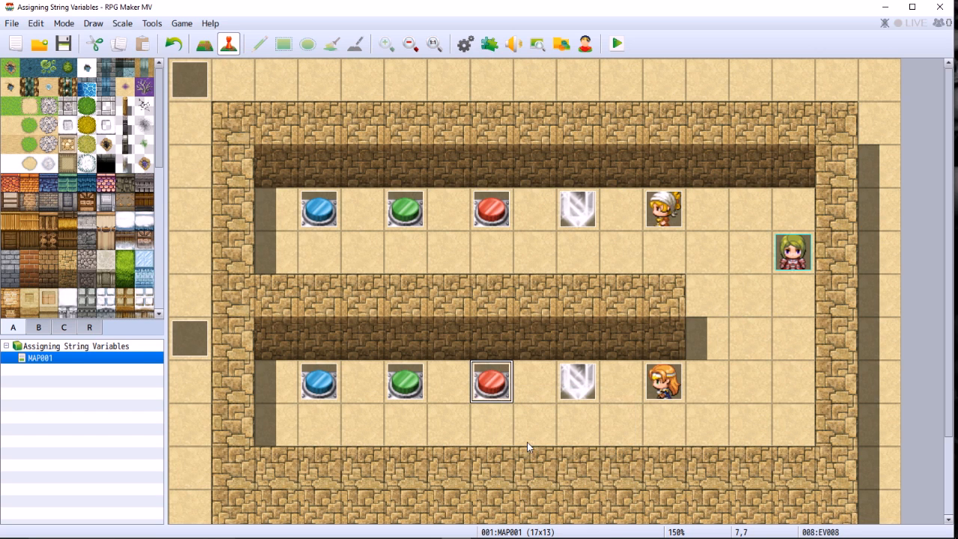
Change the copied red button's Control Variables command to target variable 0006 Button Pushed 2, then apply and close the event.
{"action": "right_click", "coordinate": [490, 386]}
{"action": "left_click", "coordinate": [516, 392]}
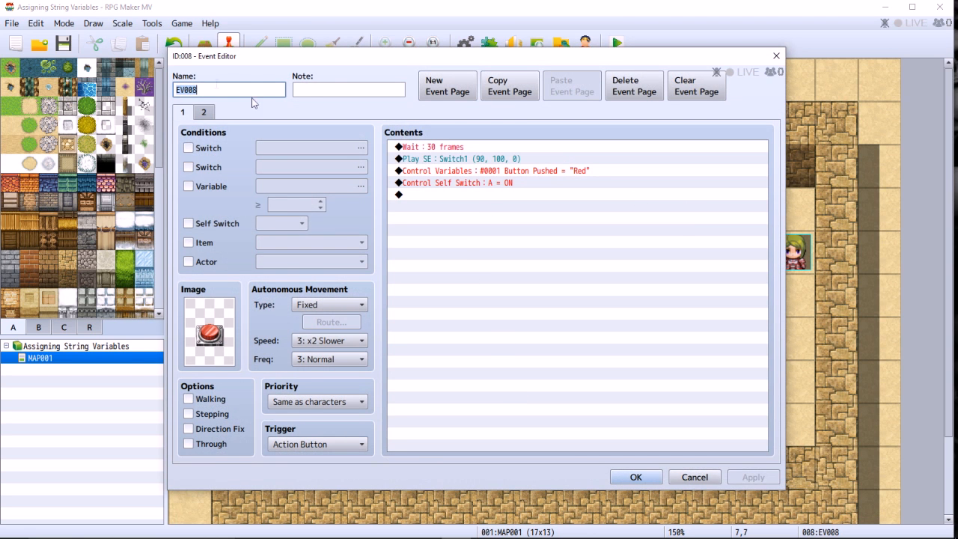
{"action": "left_click", "coordinate": [202, 112]}
{"action": "left_click", "coordinate": [182, 112]}
{"action": "left_click", "coordinate": [458, 174]}
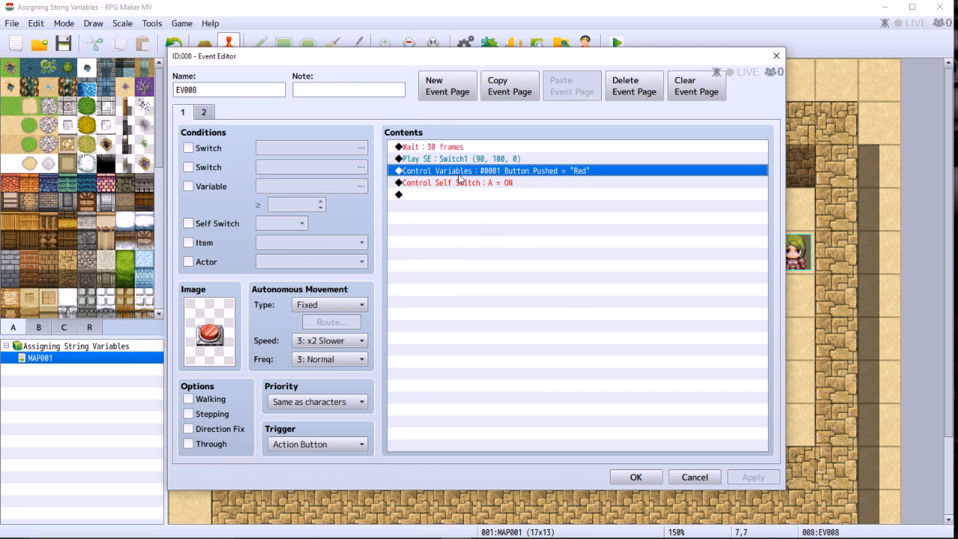
{"action": "right_click", "coordinate": [460, 180]}
{"action": "left_click", "coordinate": [473, 198]}
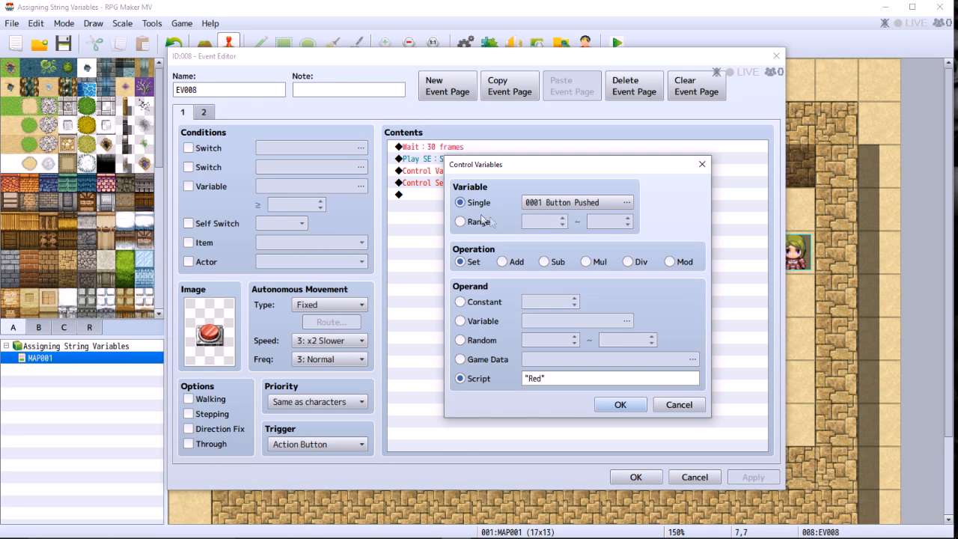
{"action": "left_click", "coordinate": [594, 202]}
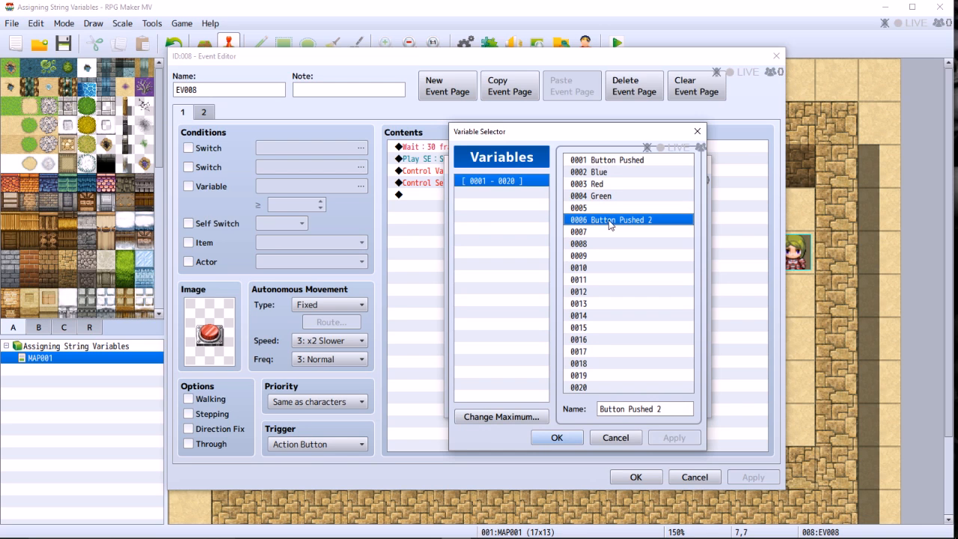
{"action": "left_click", "coordinate": [556, 438]}
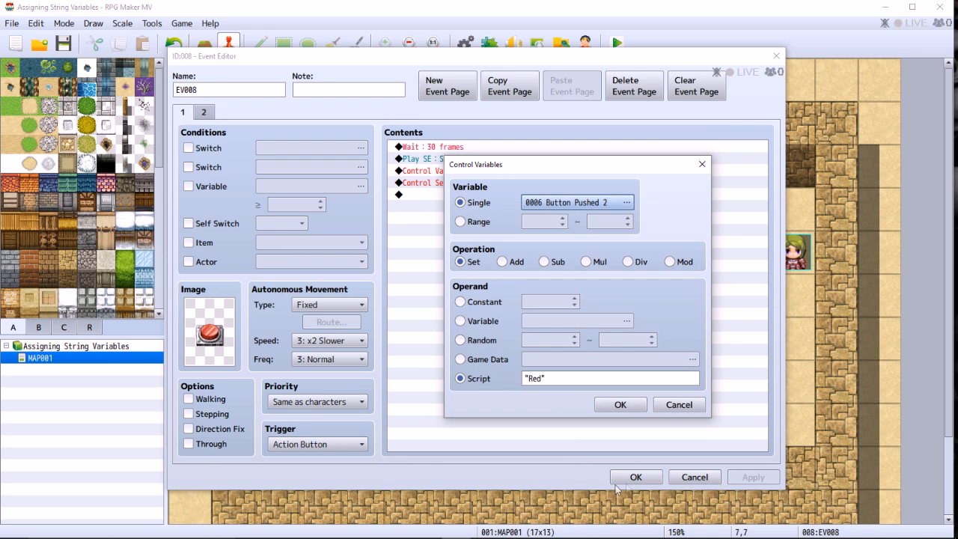
{"action": "left_click", "coordinate": [620, 405]}
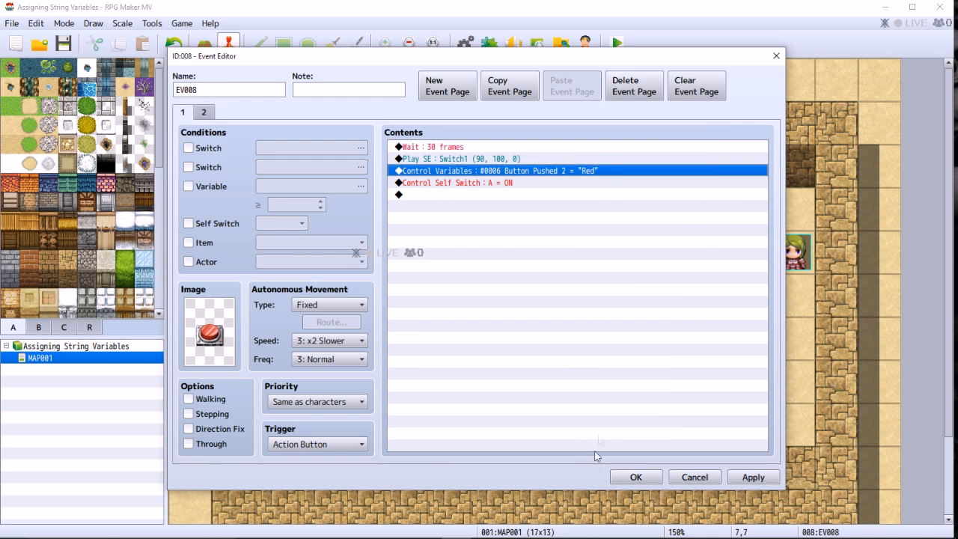
{"action": "left_click", "coordinate": [754, 479]}
{"action": "left_click", "coordinate": [637, 475]}
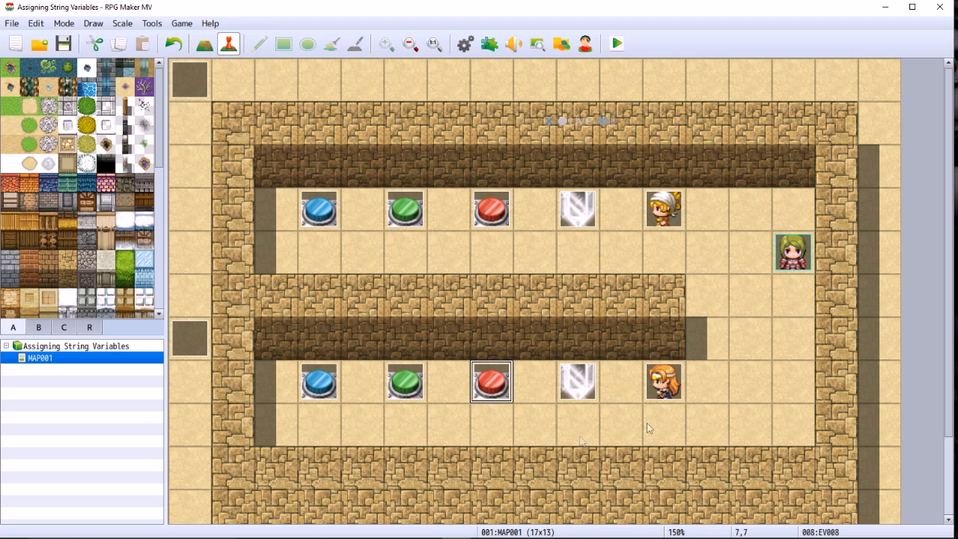
Start a playtest, saving the changes to the game, and begin a new game.
{"action": "left_click", "coordinate": [617, 43]}
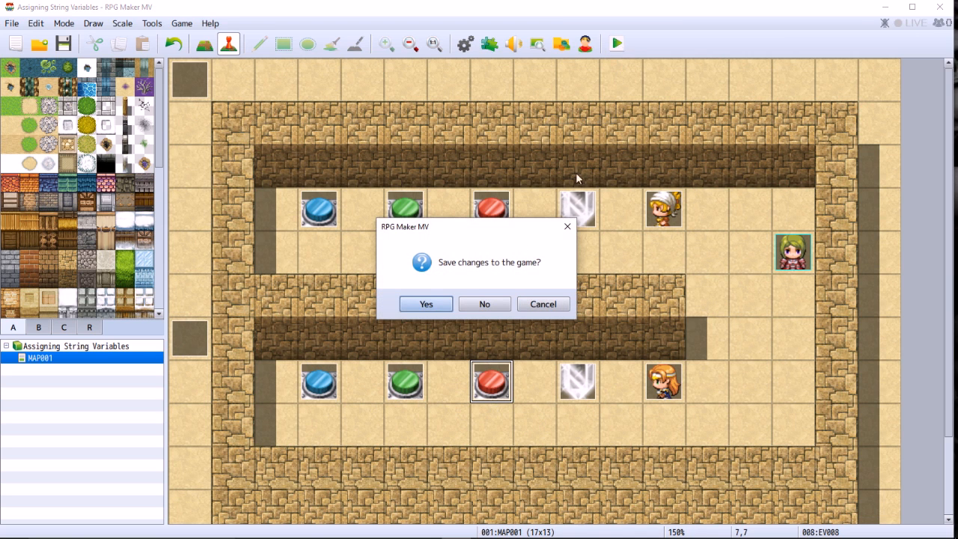
{"action": "left_click", "coordinate": [432, 307]}
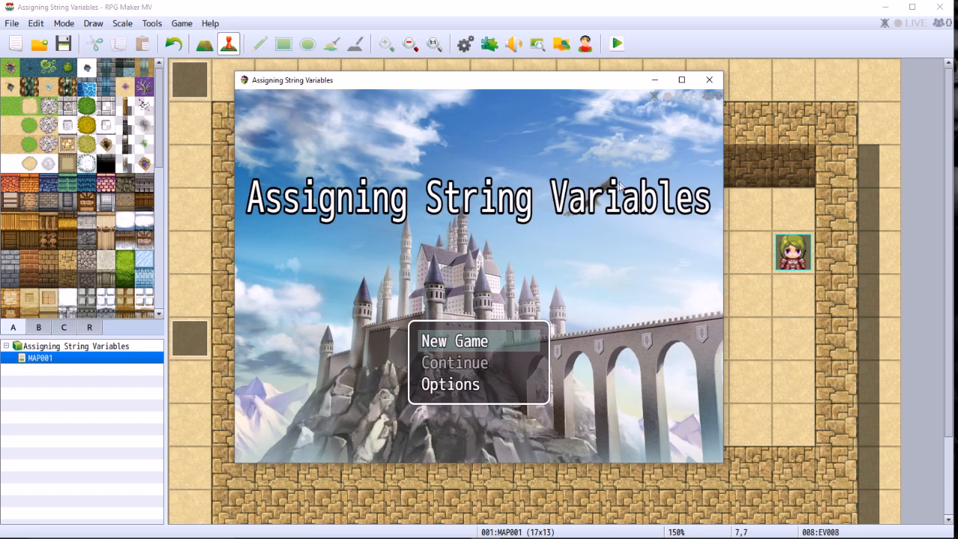
{"action": "key", "text": "Return"}
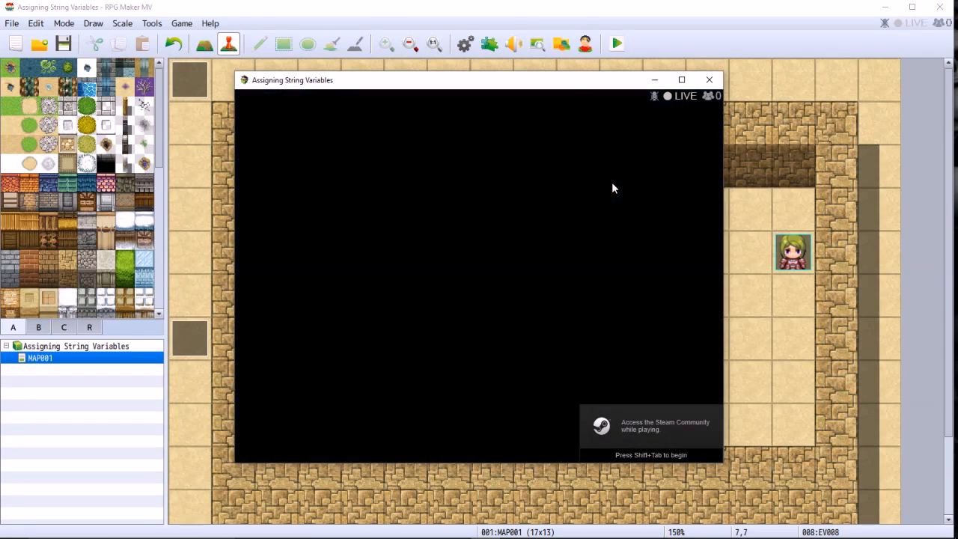
Walk the player to the orange-haired character in the second setup, talk to them and dismiss the message.
{"action": "key", "text": "Down"}
{"action": "key", "text": "Down"}
{"action": "key", "text": "Down"}
{"action": "key", "text": "Left"}
{"action": "key", "text": "Left"}
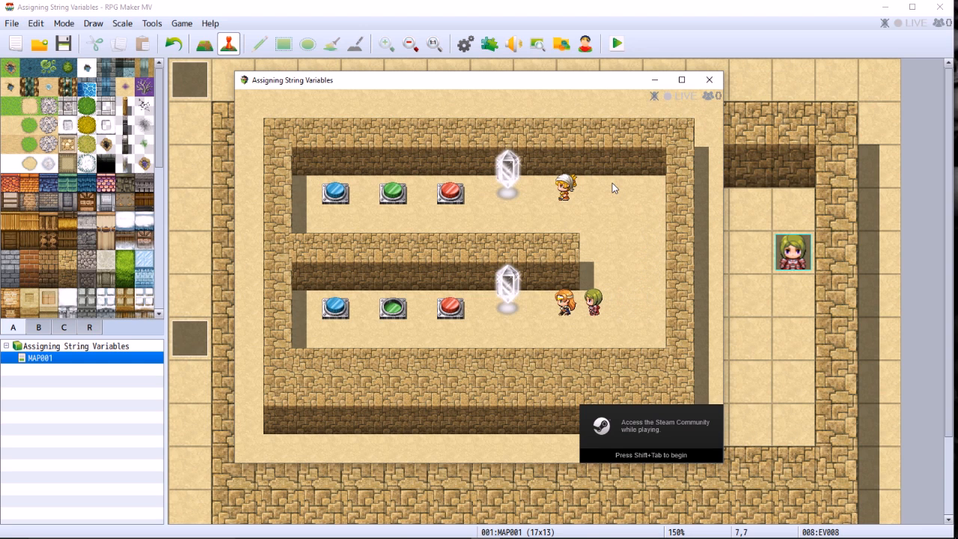
{"action": "key", "text": "Return"}
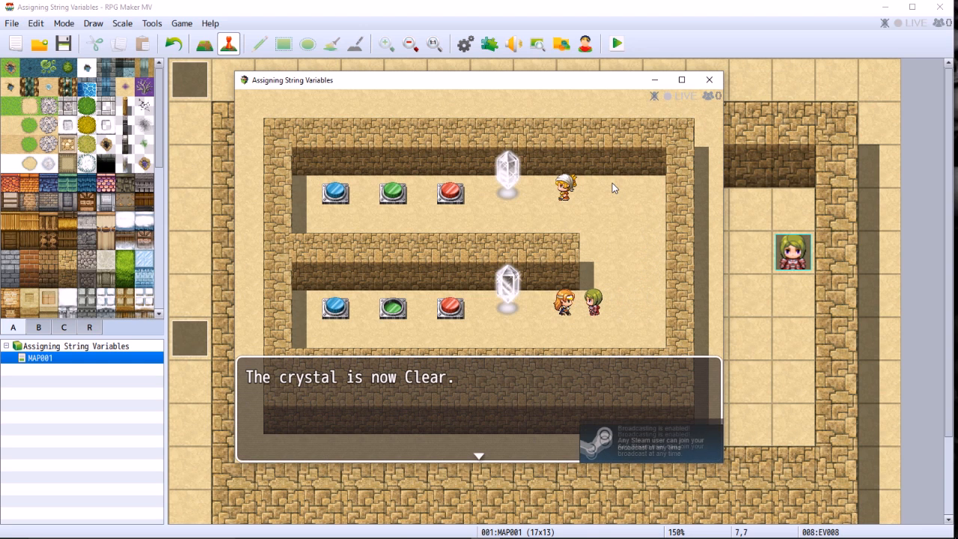
{"action": "key", "text": "Return"}
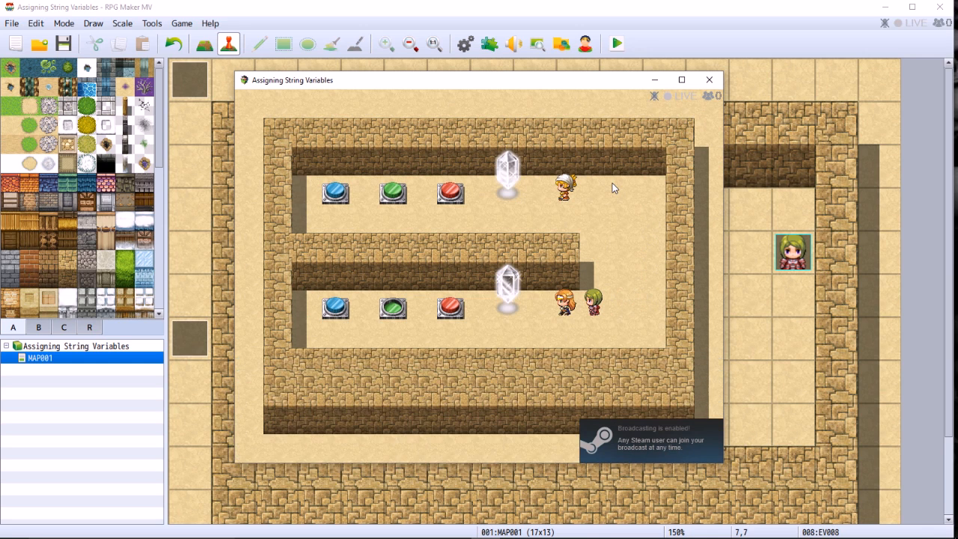
Walk the player past the second setup's green button to its blue button and activate the blue button.
{"action": "key", "text": "Down"}
{"action": "key", "text": "Left"}
{"action": "key", "text": "Left"}
{"action": "key", "text": "Left"}
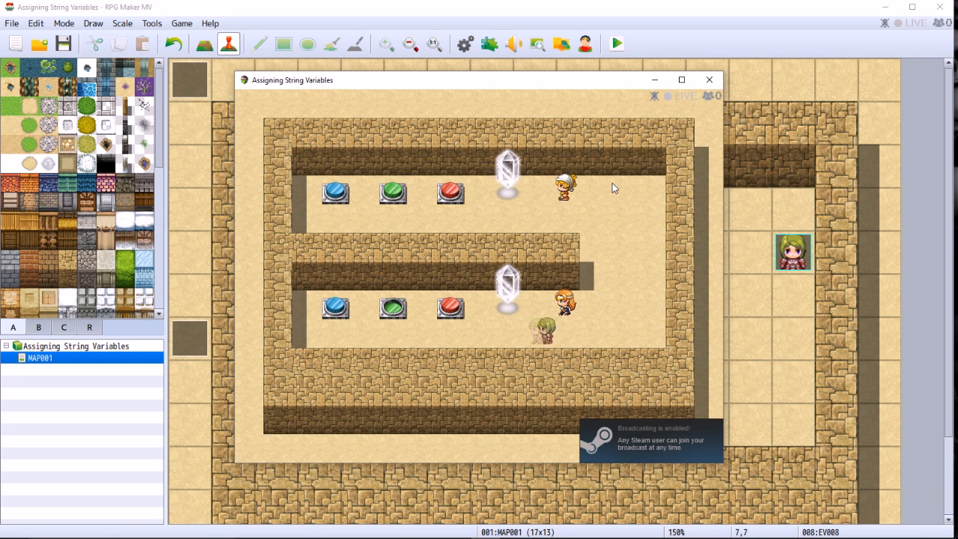
{"action": "key", "text": "Left"}
{"action": "key", "text": "Left"}
{"action": "key", "text": "Left"}
{"action": "key", "text": "Up"}
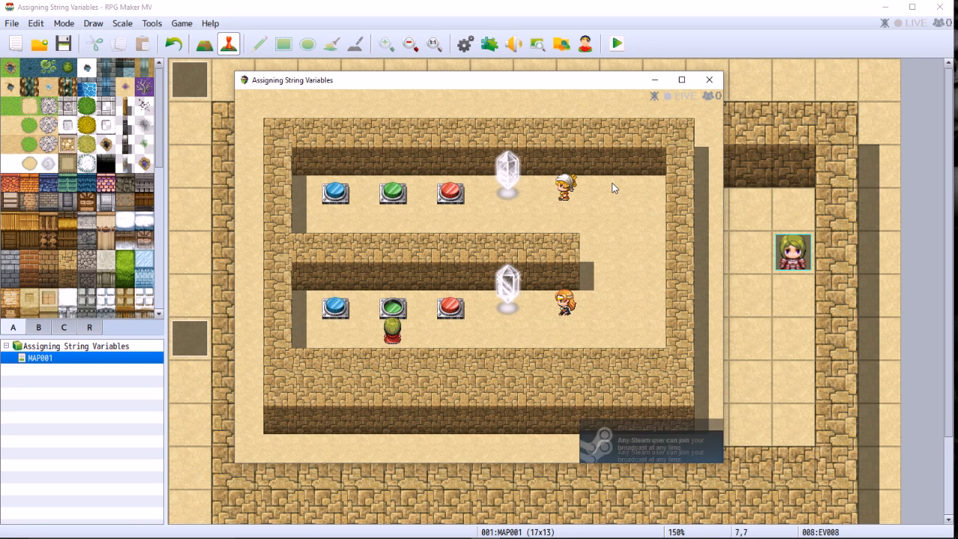
{"action": "key", "text": "Left"}
{"action": "key", "text": "Left"}
{"action": "key", "text": "Up"}
{"action": "key", "text": "Return"}
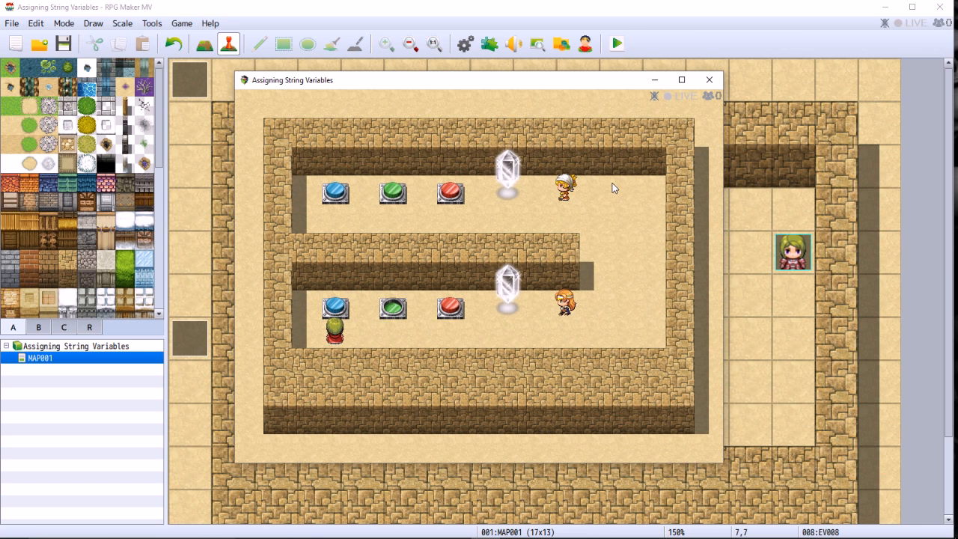
Return the player to the orange-haired character and talk to them again to check the crystal's color message.
{"action": "key", "text": "Right"}
{"action": "key", "text": "Right"}
{"action": "key", "text": "Right"}
{"action": "key", "text": "Right"}
{"action": "key", "text": "Right"}
{"action": "key", "text": "Right"}
{"action": "key", "text": "Right"}
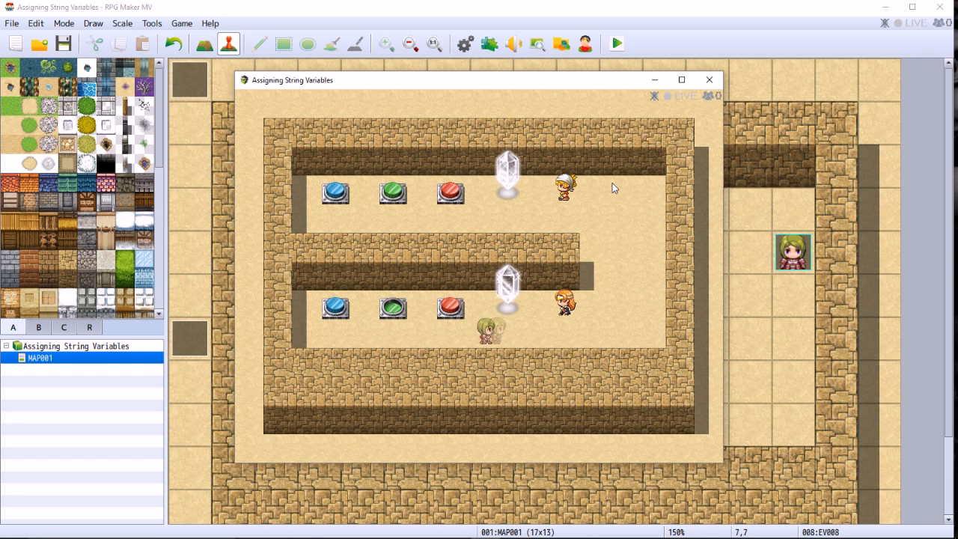
{"action": "key", "text": "Up"}
{"action": "key", "text": "Return"}
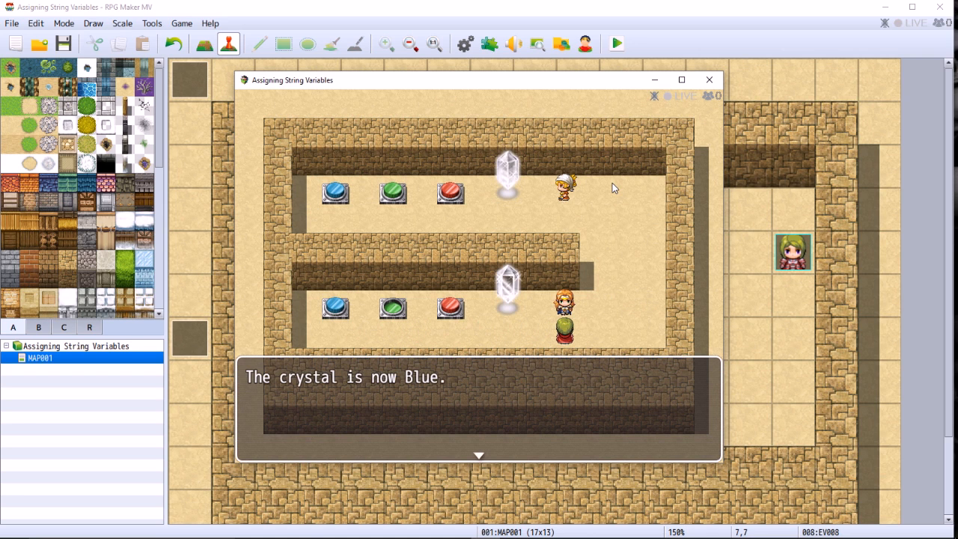
Dismiss the message, then walk the player to the second setup's green button and face it to test it.
{"action": "key", "text": "Return"}
{"action": "key", "text": "Left"}
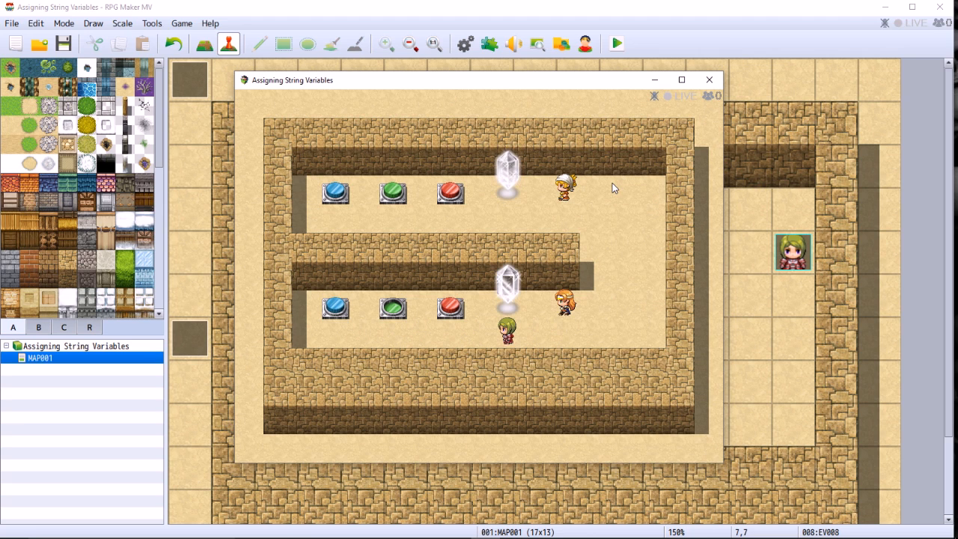
{"action": "key", "text": "Left"}
{"action": "key", "text": "Left"}
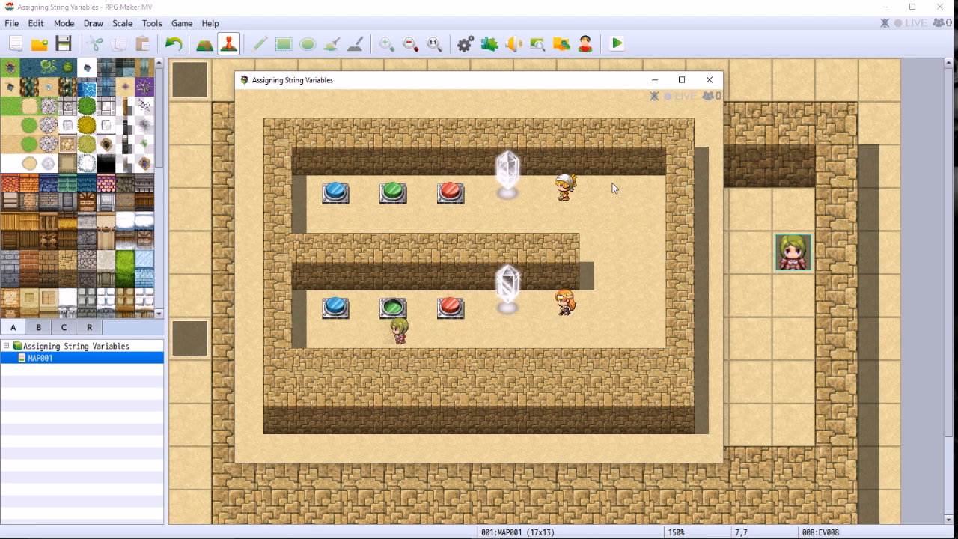
{"action": "key", "text": "Right"}
{"action": "key", "text": "Up"}
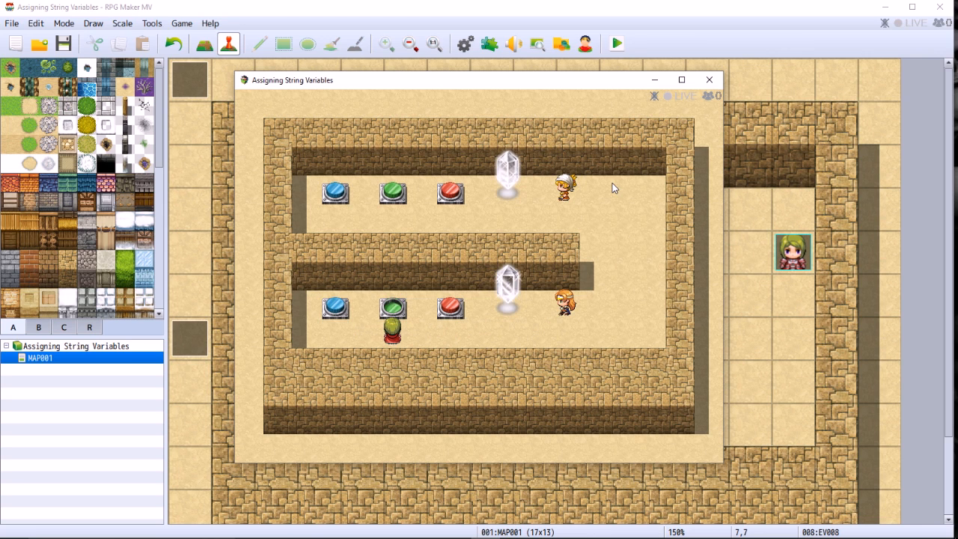
Walk the player from the green button back to the orange-haired character and talk to them to check the crystal's color message.
{"action": "key", "text": "Right"}
{"action": "key", "text": "Right"}
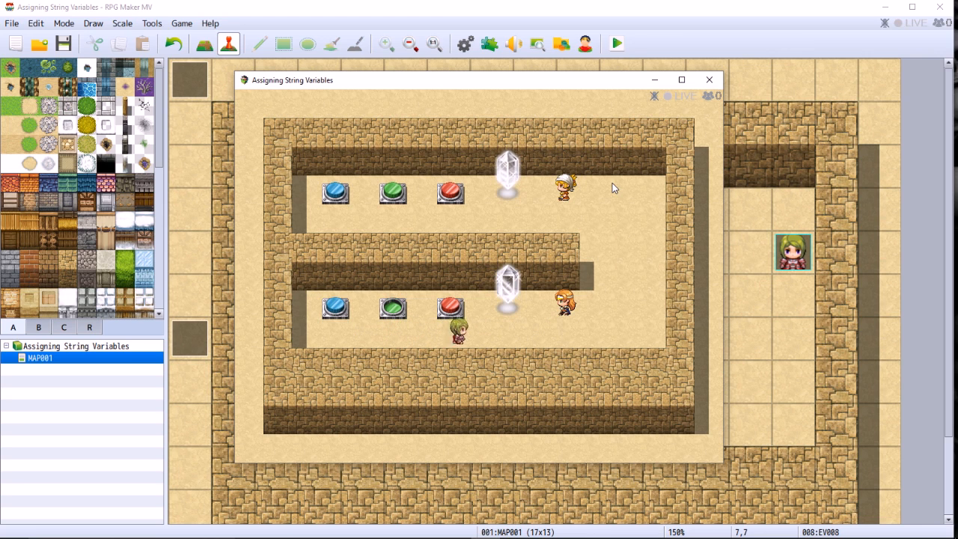
{"action": "key", "text": "Right"}
{"action": "key", "text": "Right"}
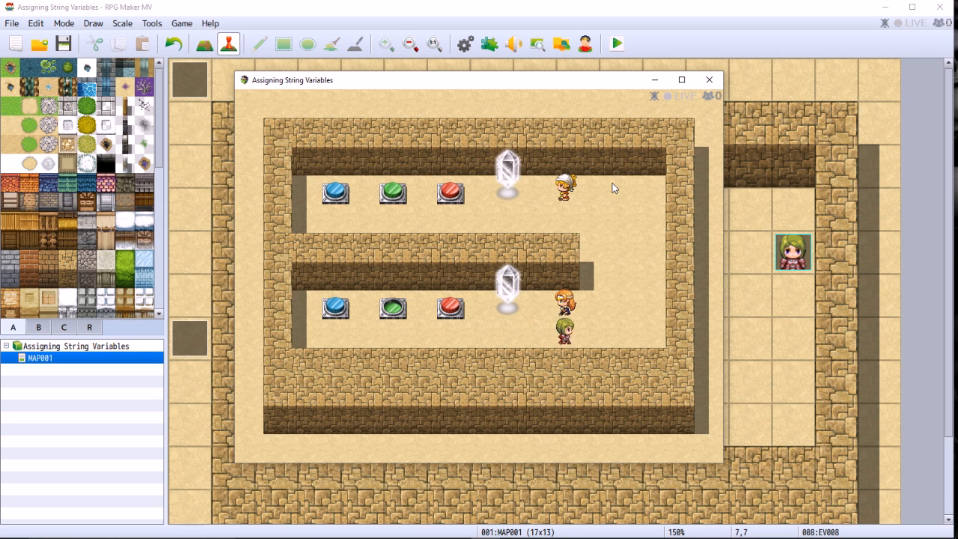
{"action": "key", "text": "Up"}
{"action": "key", "text": "Return"}
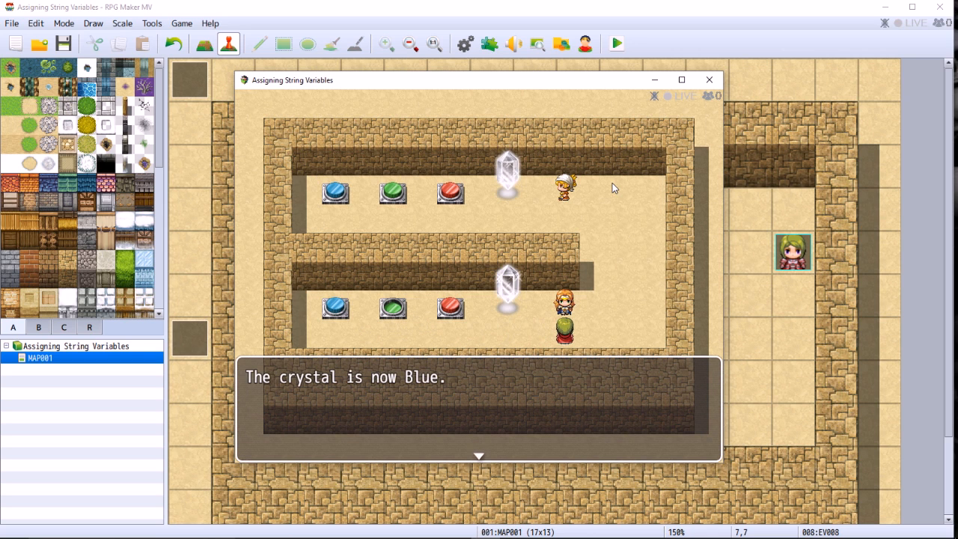
Dismiss the message, then walk the player to the second setup's red button and face it to test it.
{"action": "key", "text": "Return"}
{"action": "key", "text": "Left"}
{"action": "key", "text": "Left"}
{"action": "key", "text": "Left"}
{"action": "key", "text": "Left"}
{"action": "key", "text": "Up"}
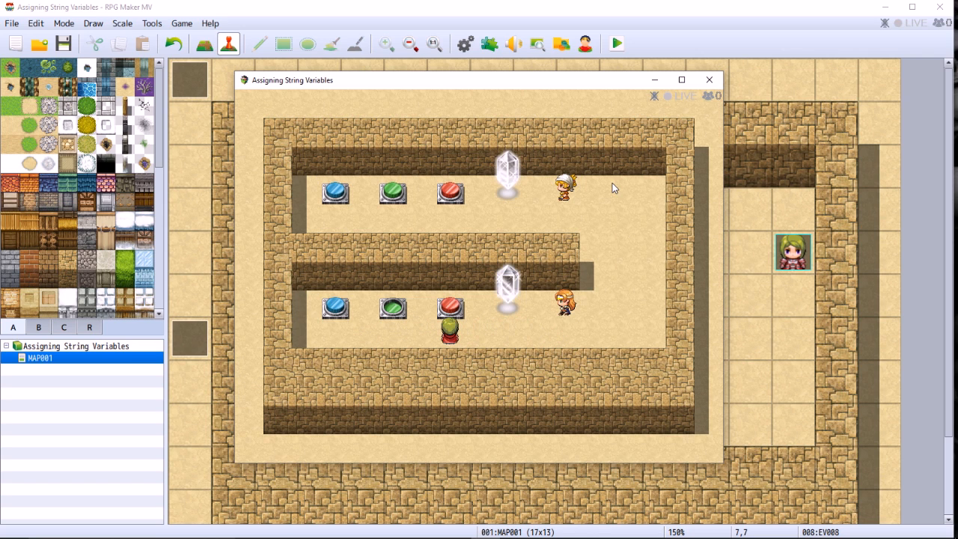
Walk the player from the red button back to the orange-haired character, talk to them and dismiss the message.
{"action": "key", "text": "Right"}
{"action": "key", "text": "Right"}
{"action": "key", "text": "Right"}
{"action": "key", "text": "Right"}
{"action": "key", "text": "Up"}
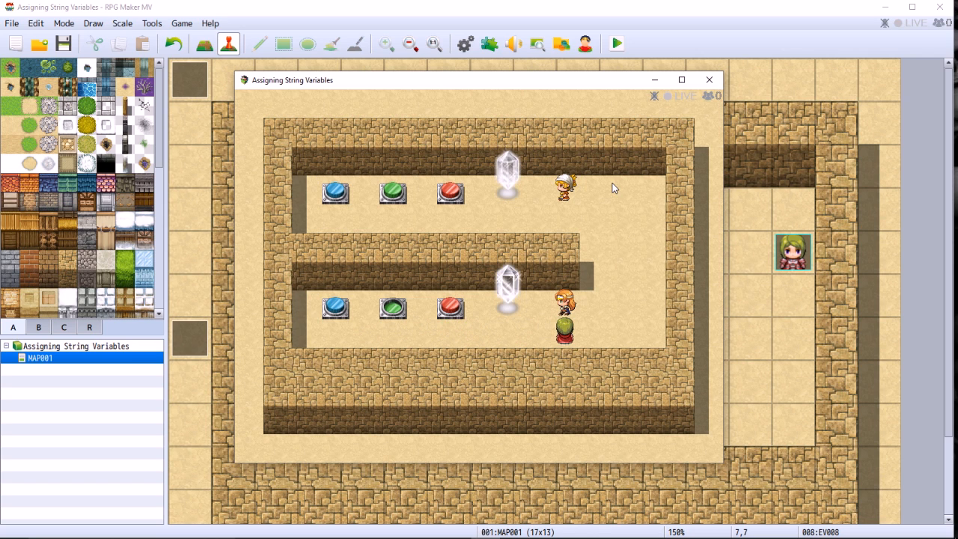
{"action": "key", "text": "Return"}
{"action": "key", "text": "Return"}
Walk the player back along the second setup's row of buttons and activate another one.
{"action": "key", "text": "Left"}
{"action": "key", "text": "Up"}
{"action": "key", "text": "Return"}
Recheck the crystal's color message with the orange-haired character after the latest button test, then close the playtest.
{"action": "key", "text": "Right"}
{"action": "key", "text": "Right"}
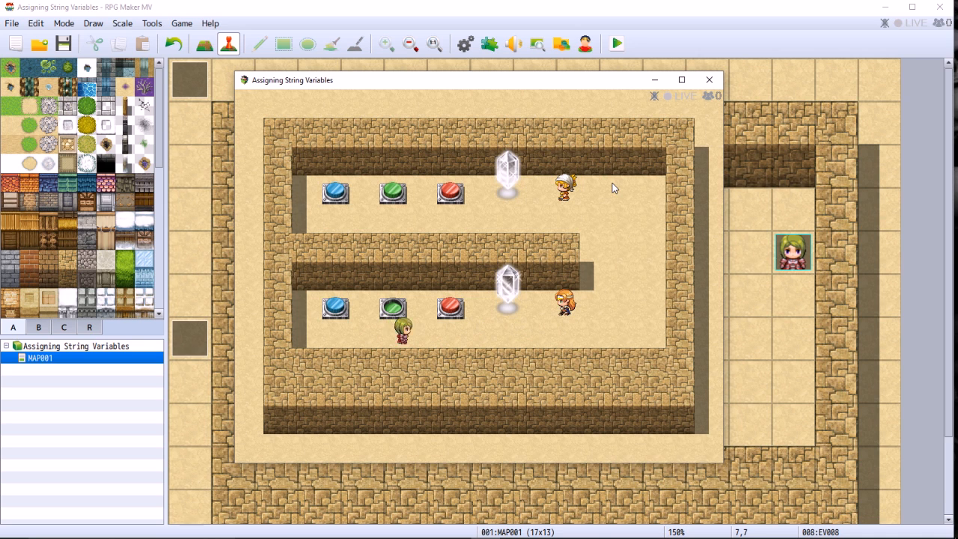
{"action": "key", "text": "Right"}
{"action": "key", "text": "Right"}
{"action": "key", "text": "Right"}
{"action": "key", "text": "Up"}
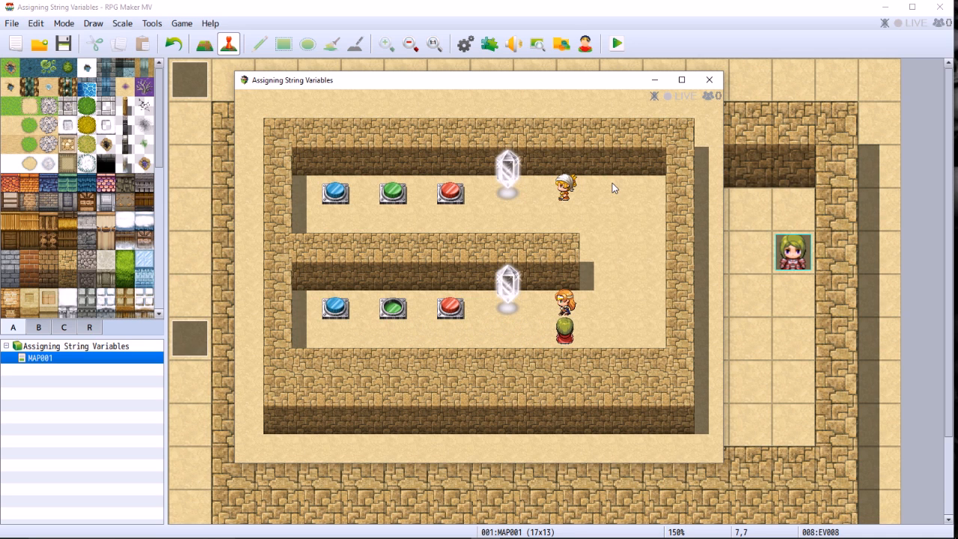
{"action": "key", "text": "Return"}
{"action": "key", "text": "Return"}
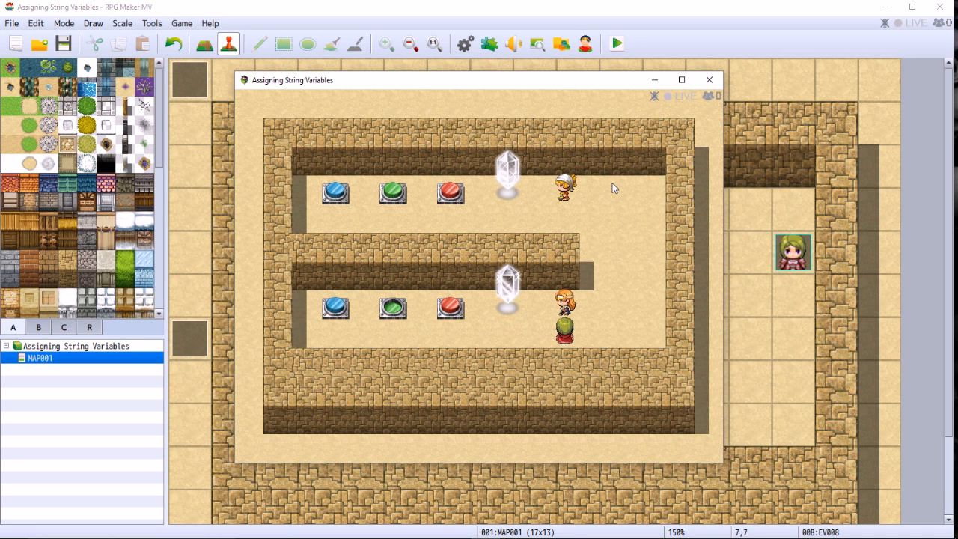
{"action": "key", "text": "Left"}
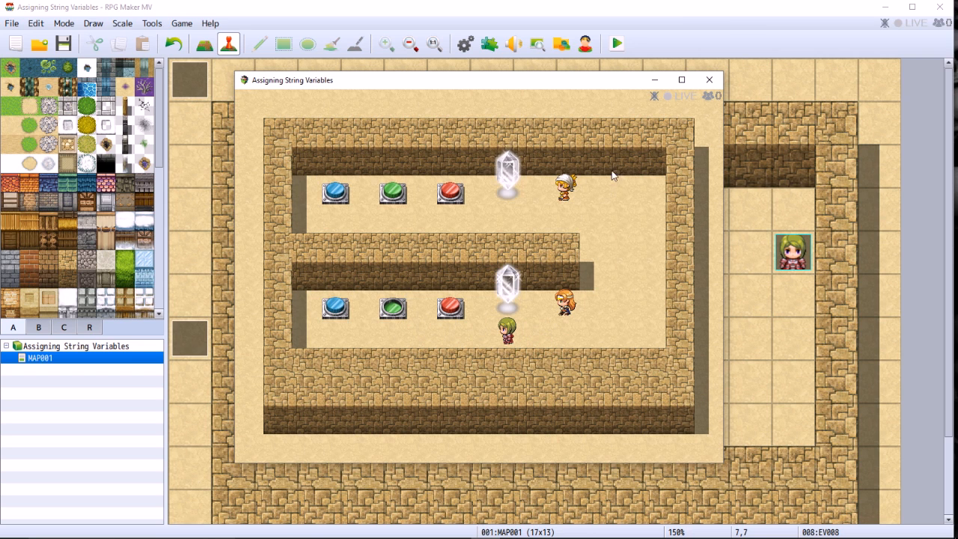
{"action": "left_click", "coordinate": [708, 80]}
Set the trigger of page 2 in the second setup's green button event to Autorun and save the event.
{"action": "left_click", "coordinate": [412, 388]}
{"action": "right_click", "coordinate": [414, 388]}
{"action": "left_click", "coordinate": [428, 393]}
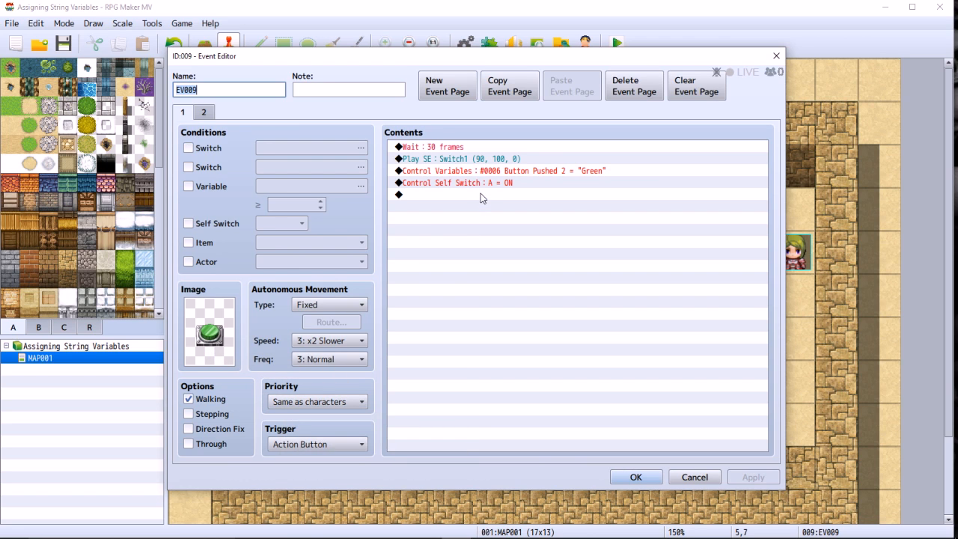
{"action": "left_click", "coordinate": [204, 113]}
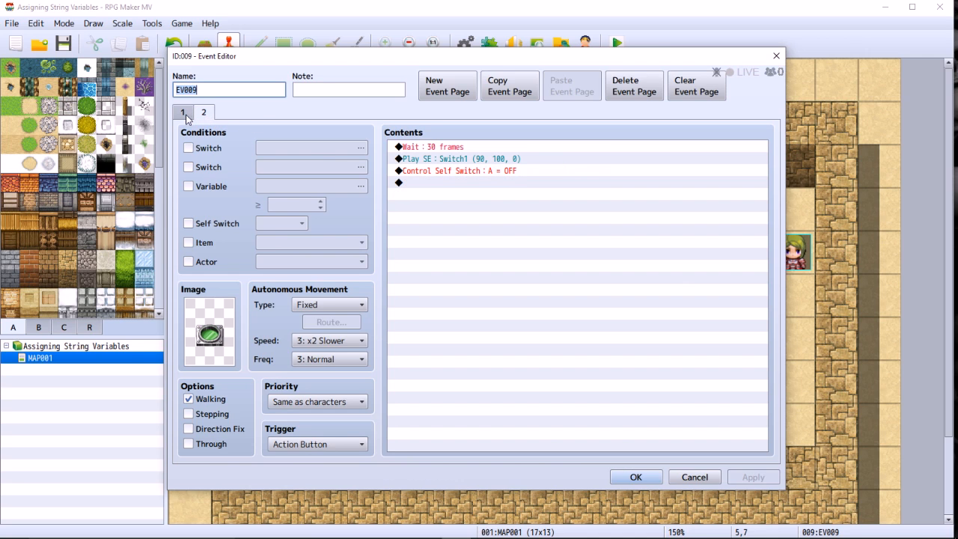
{"action": "left_click", "coordinate": [188, 115]}
{"action": "left_click", "coordinate": [203, 112]}
{"action": "left_click", "coordinate": [300, 445]}
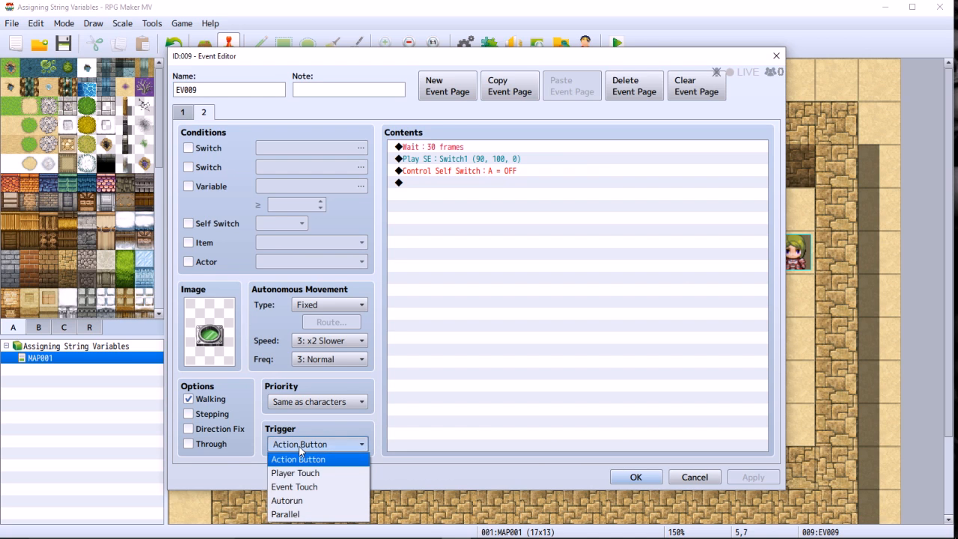
{"action": "left_click", "coordinate": [292, 502]}
{"action": "left_click", "coordinate": [455, 389]}
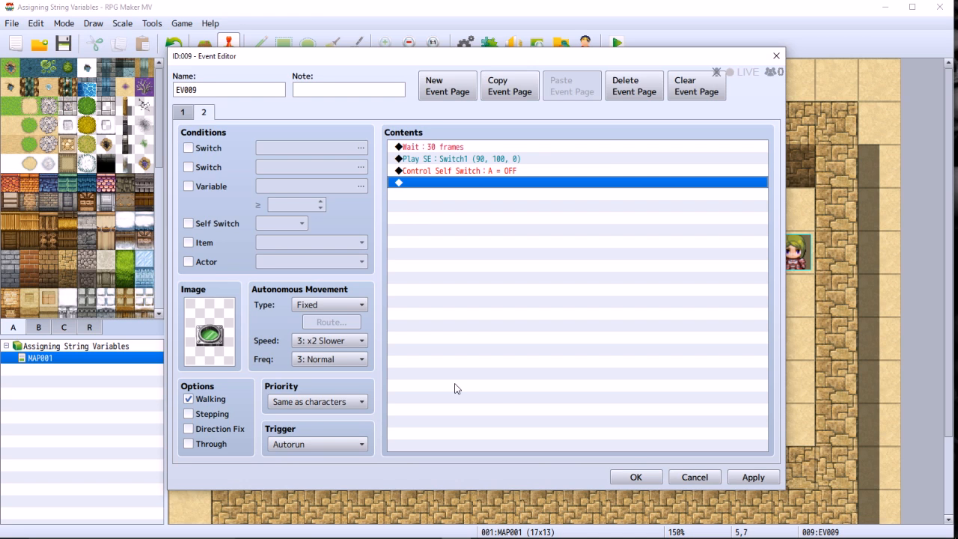
{"action": "left_click", "coordinate": [747, 477]}
{"action": "left_click", "coordinate": [630, 476]}
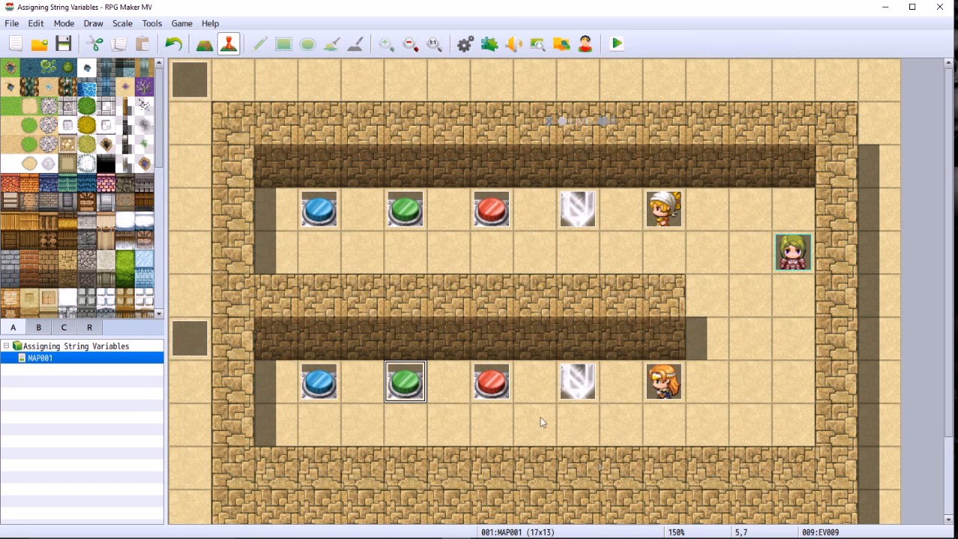
Playtest with the changes saved, begin a new game to check the green button's initial state, and close the playtest.
{"action": "left_click", "coordinate": [618, 47]}
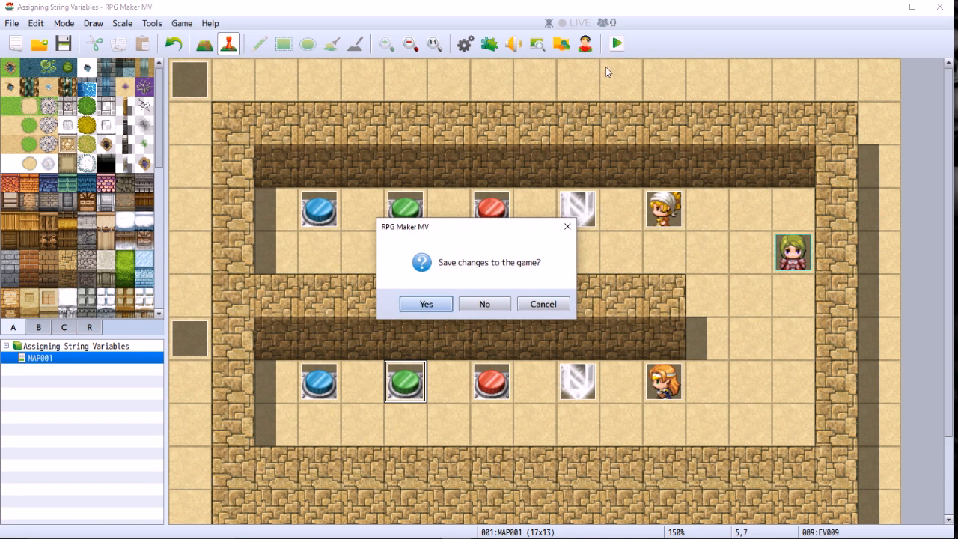
{"action": "left_click", "coordinate": [427, 304]}
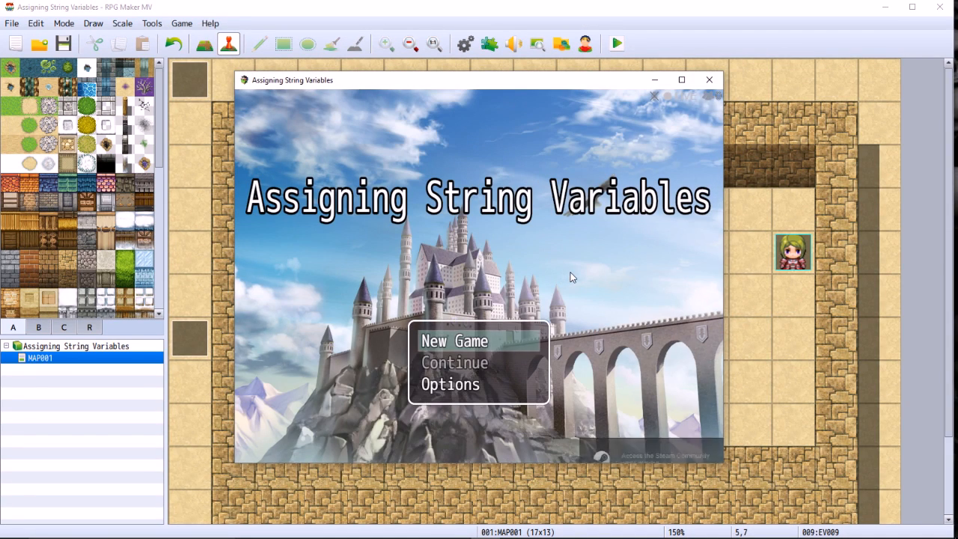
{"action": "key", "text": "Return"}
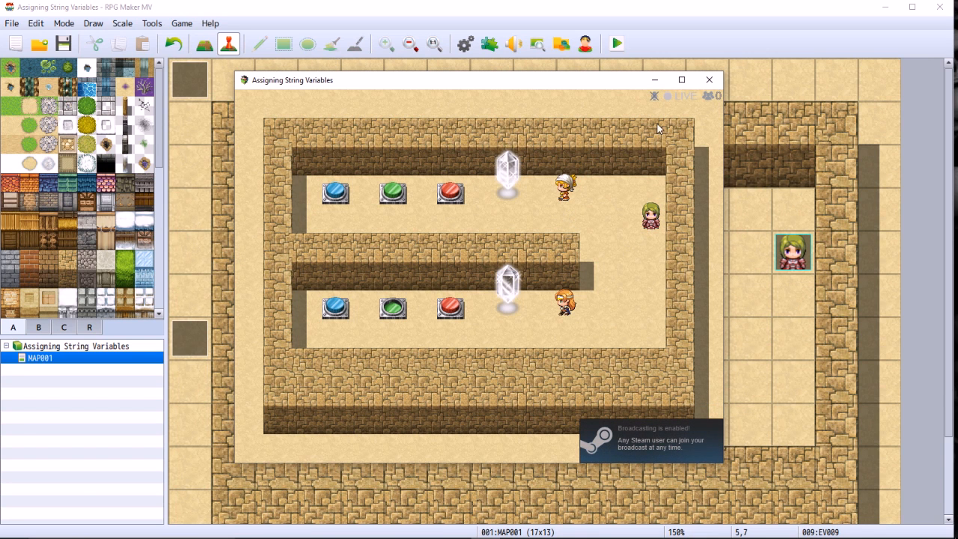
{"action": "left_click", "coordinate": [710, 80]}
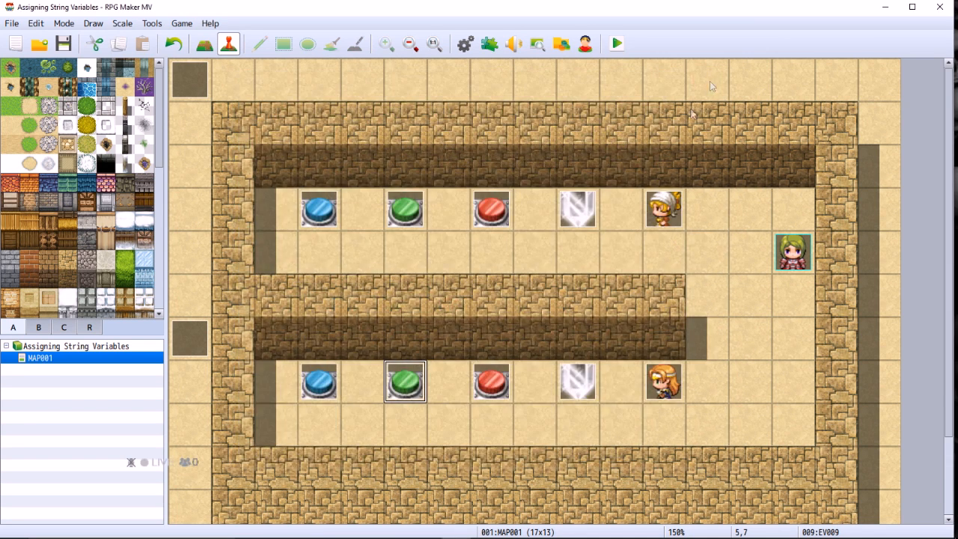
Add the Self Switch A condition to page 2 of the second setup's green button event and save the event.
{"action": "right_click", "coordinate": [420, 389]}
{"action": "left_click", "coordinate": [438, 397]}
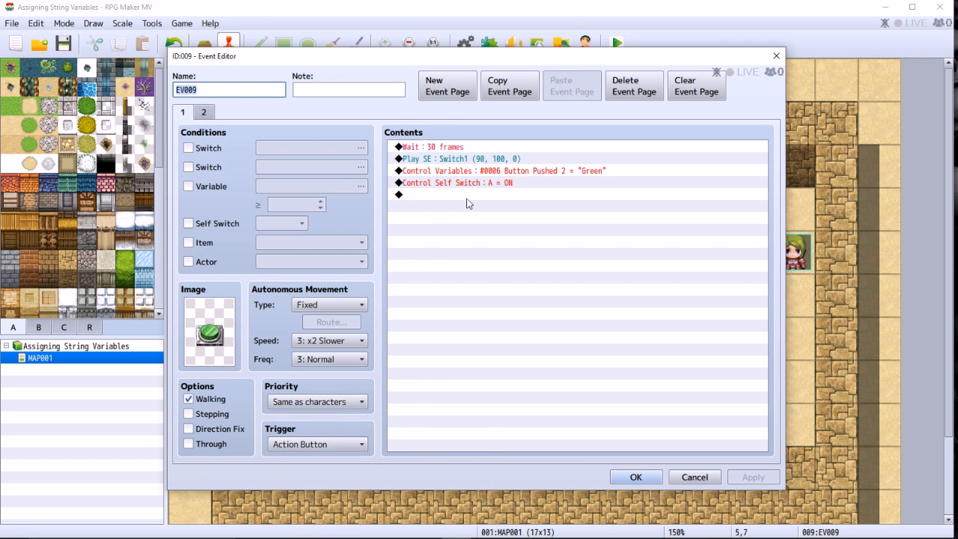
{"action": "left_click", "coordinate": [205, 113]}
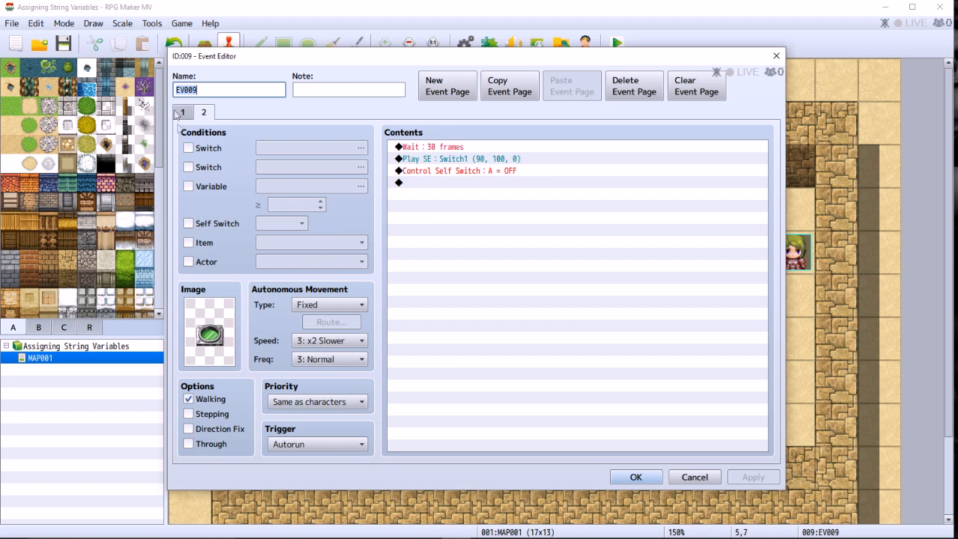
{"action": "left_click", "coordinate": [189, 224]}
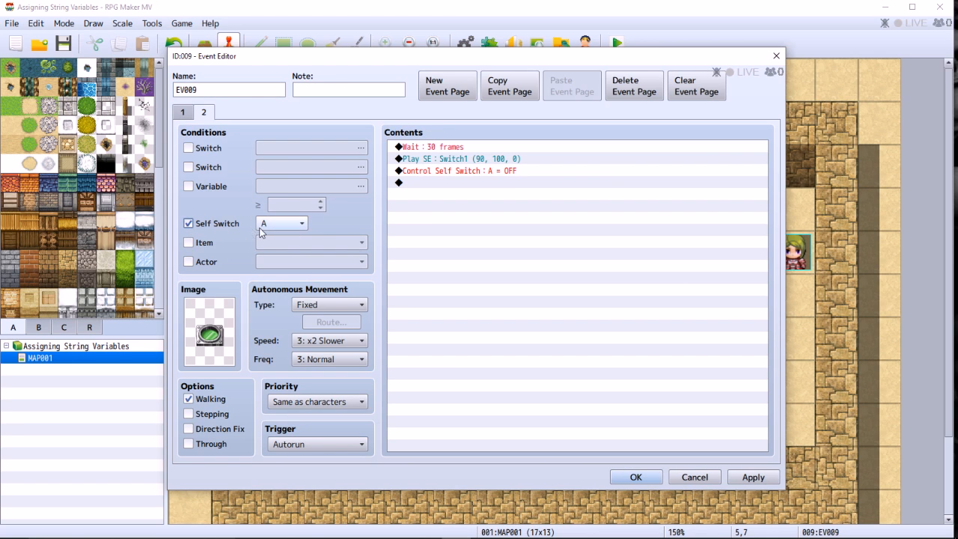
{"action": "left_click", "coordinate": [750, 477]}
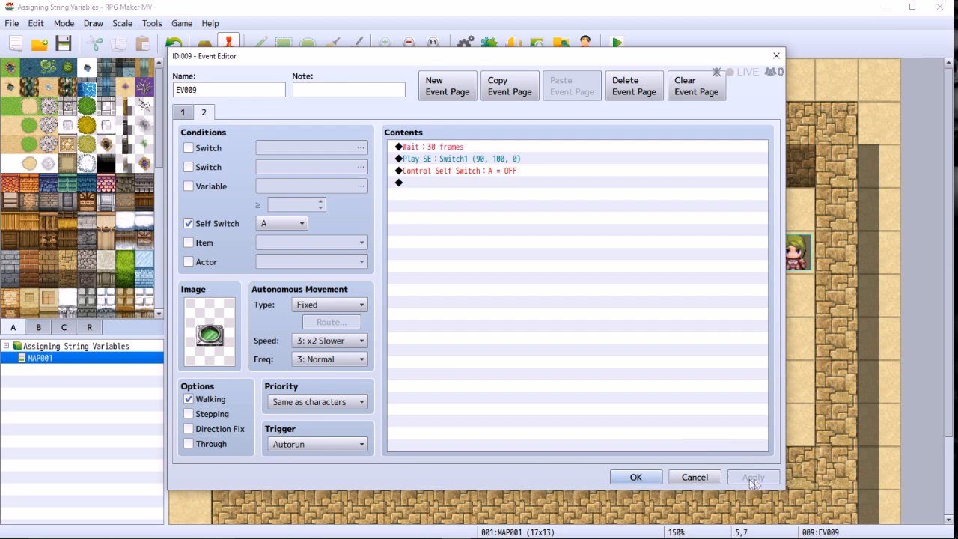
{"action": "left_click", "coordinate": [661, 477]}
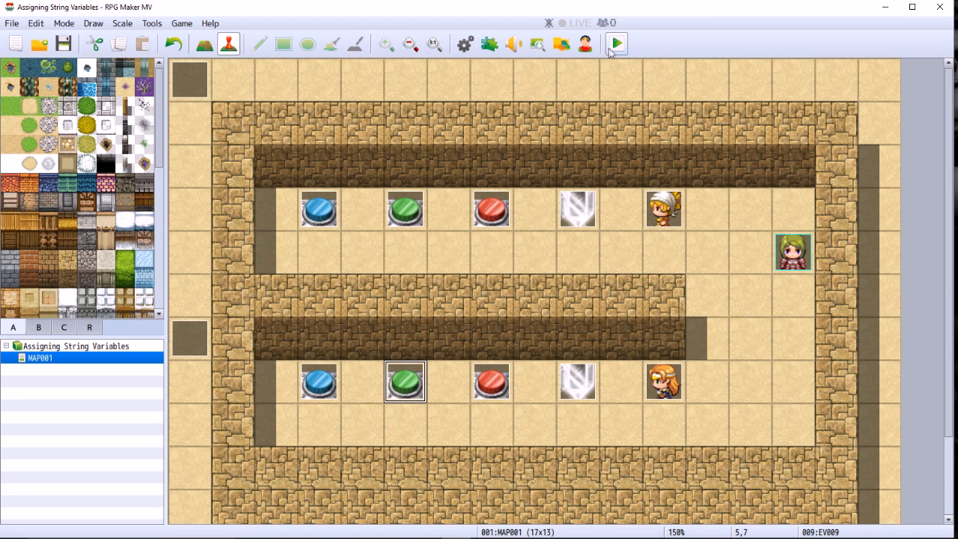
Save the changes to the game, start another playtest, and begin a new game.
{"action": "left_click", "coordinate": [613, 47]}
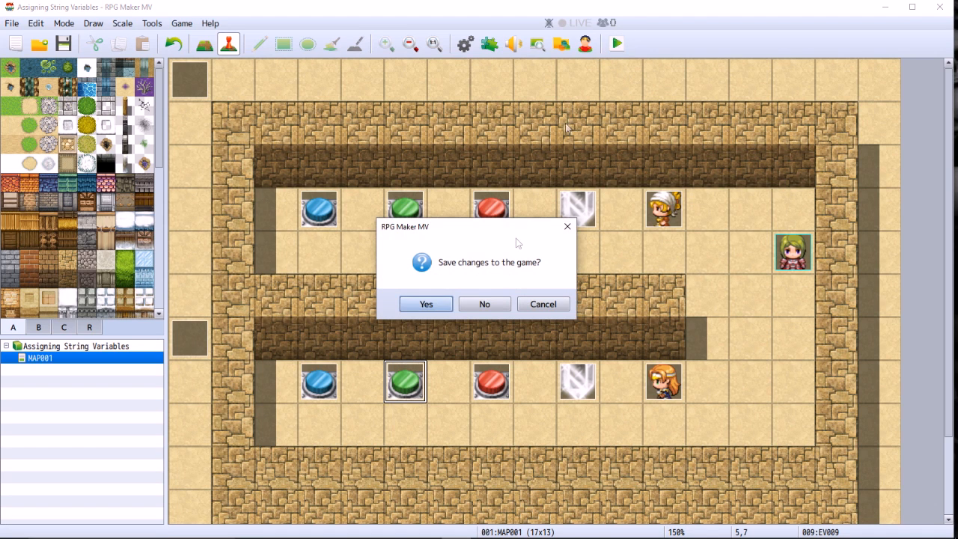
{"action": "left_click", "coordinate": [421, 305]}
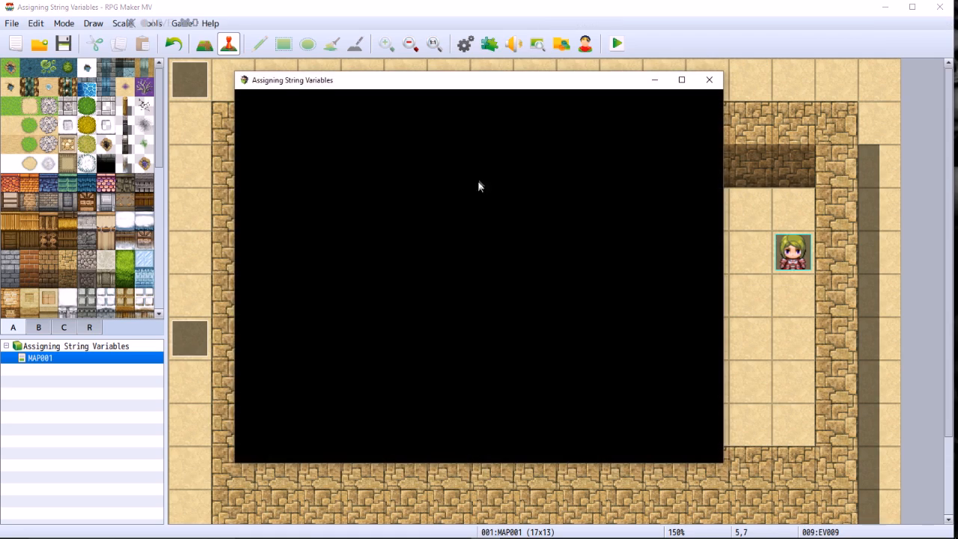
{"action": "key", "text": "Return"}
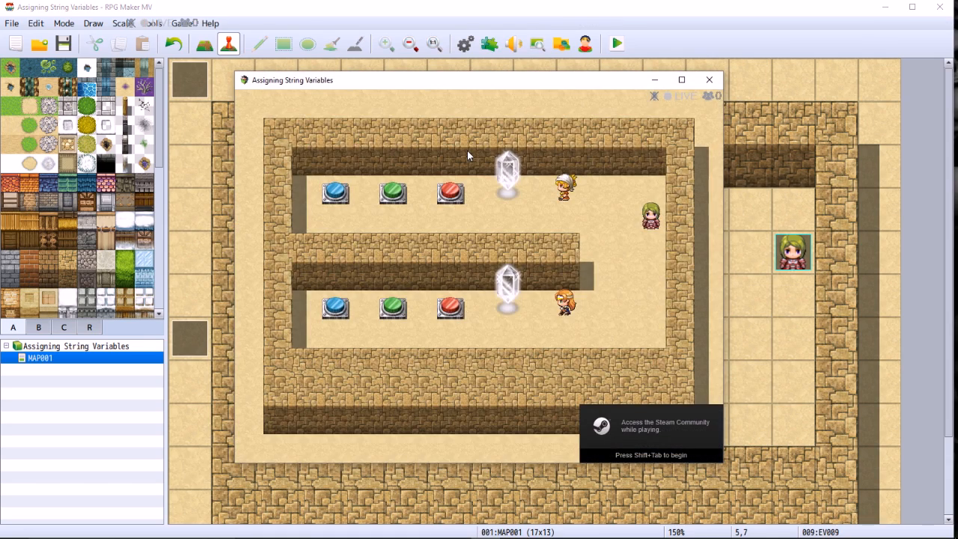
Walk the player down to the orange-haired character in the second setup and talk to them to check the initial message.
{"action": "key", "text": "Down"}
{"action": "key", "text": "Down"}
{"action": "key", "text": "Down"}
{"action": "key", "text": "Down"}
{"action": "key", "text": "Left"}
{"action": "key", "text": "Left"}
{"action": "key", "text": "Left"}
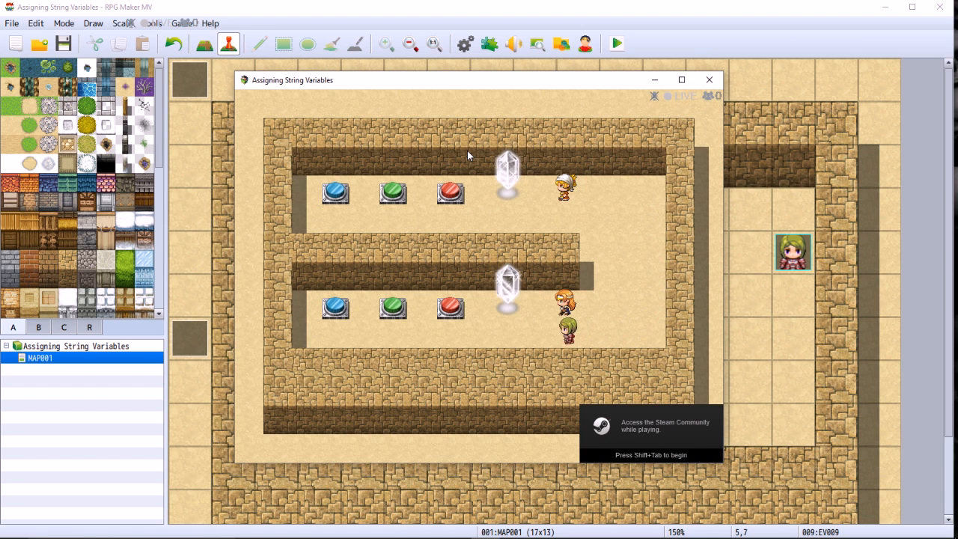
{"action": "key", "text": "Up"}
{"action": "key", "text": "Return"}
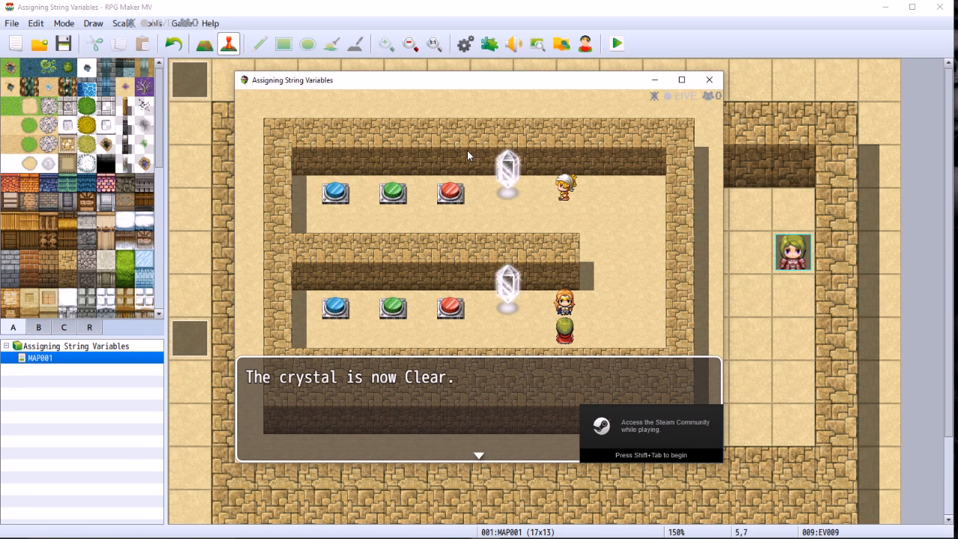
Dismiss the initial message, walk the player to the second setup's red button and activate it.
{"action": "key", "text": "Return"}
{"action": "key", "text": "Left"}
{"action": "key", "text": "Left"}
{"action": "key", "text": "Left"}
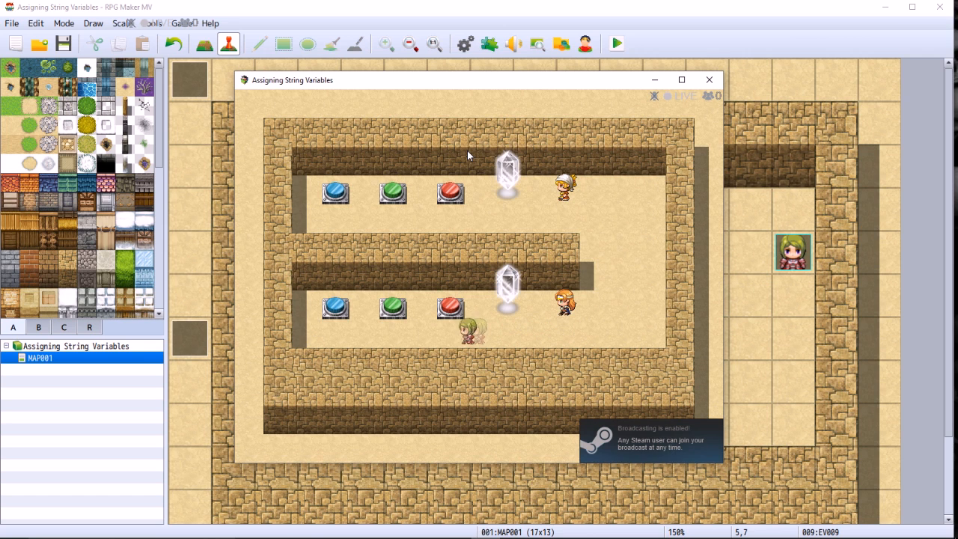
{"action": "key", "text": "Up"}
{"action": "key", "text": "Return"}
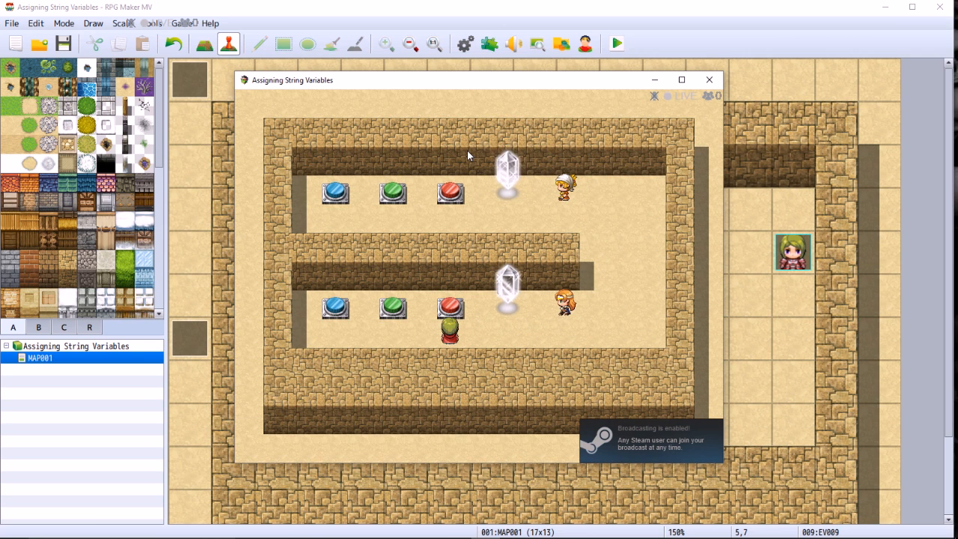
Return the player to the orange-haired character and talk to them to check the message after using the red button.
{"action": "key", "text": "Right"}
{"action": "key", "text": "Right"}
{"action": "key", "text": "Up"}
{"action": "key", "text": "Return"}
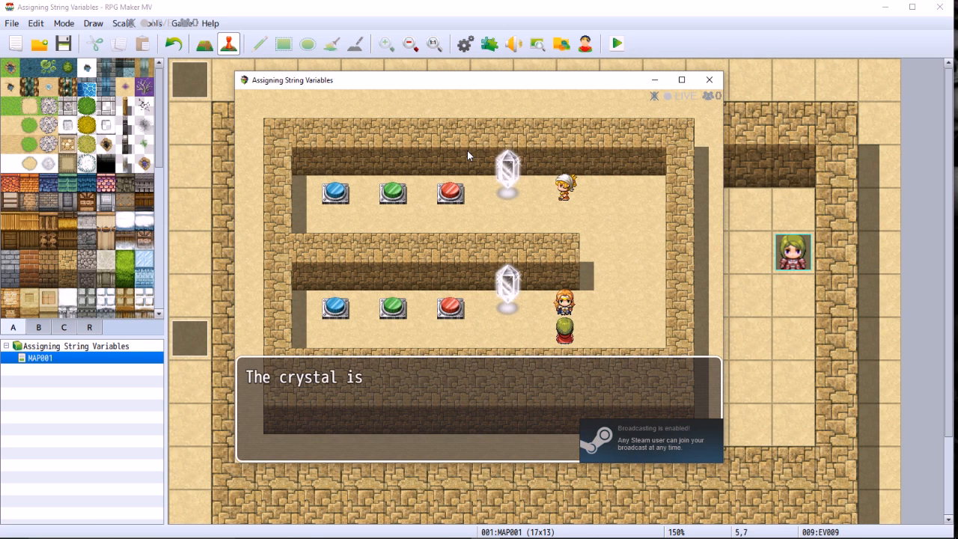
Dismiss the message, walk the player to the second setup's green button and activate it.
{"action": "key", "text": "Return"}
{"action": "key", "text": "Left"}
{"action": "key", "text": "Left"}
{"action": "key", "text": "Left"}
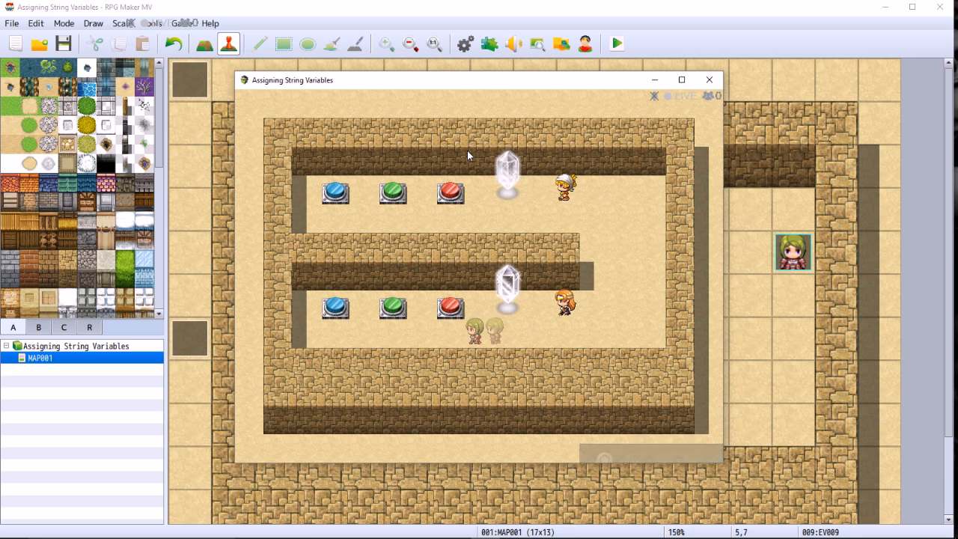
{"action": "key", "text": "Up"}
{"action": "key", "text": "Return"}
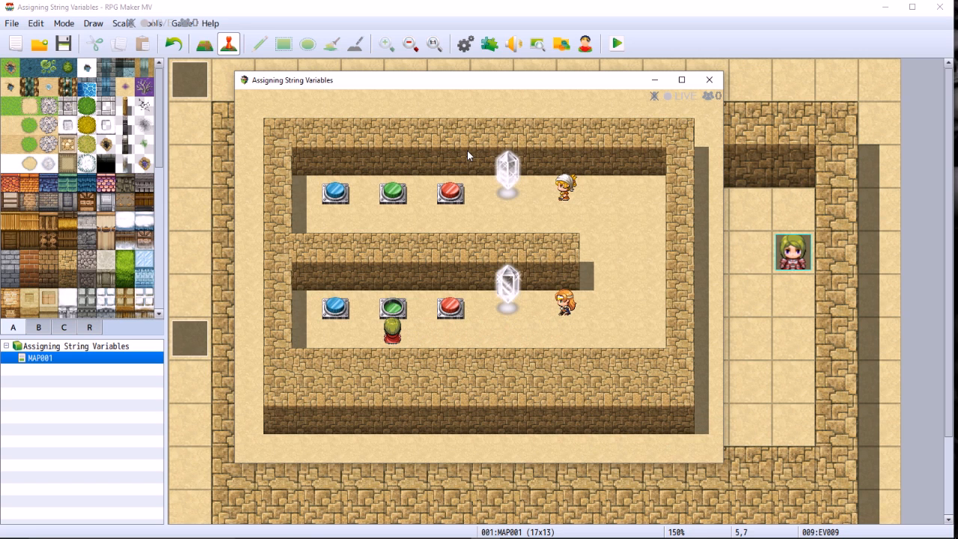
Walk the player back to the orange-haired character and talk to them to check the message after using the green button.
{"action": "key", "text": "Right"}
{"action": "key", "text": "Right"}
{"action": "key", "text": "Right"}
{"action": "key", "text": "Right"}
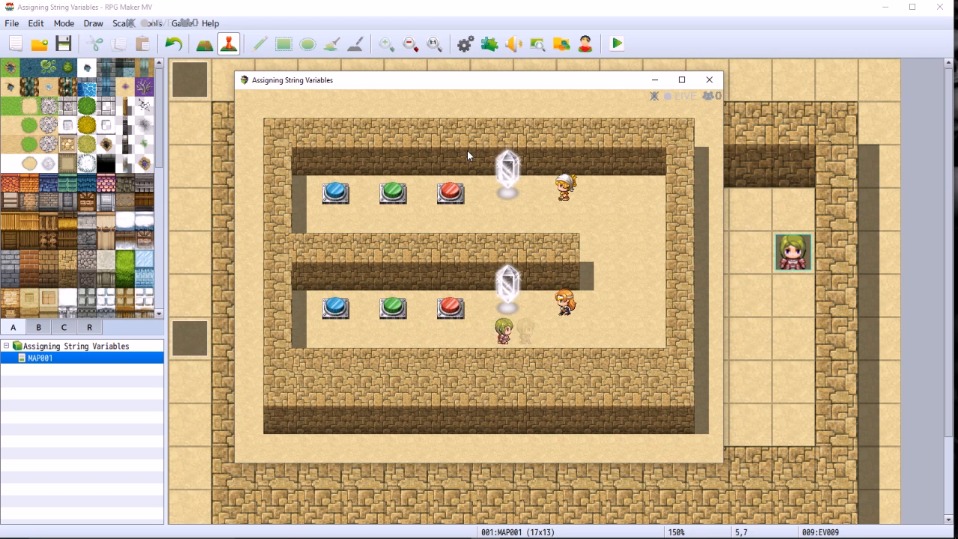
{"action": "key", "text": "Up"}
{"action": "key", "text": "Return"}
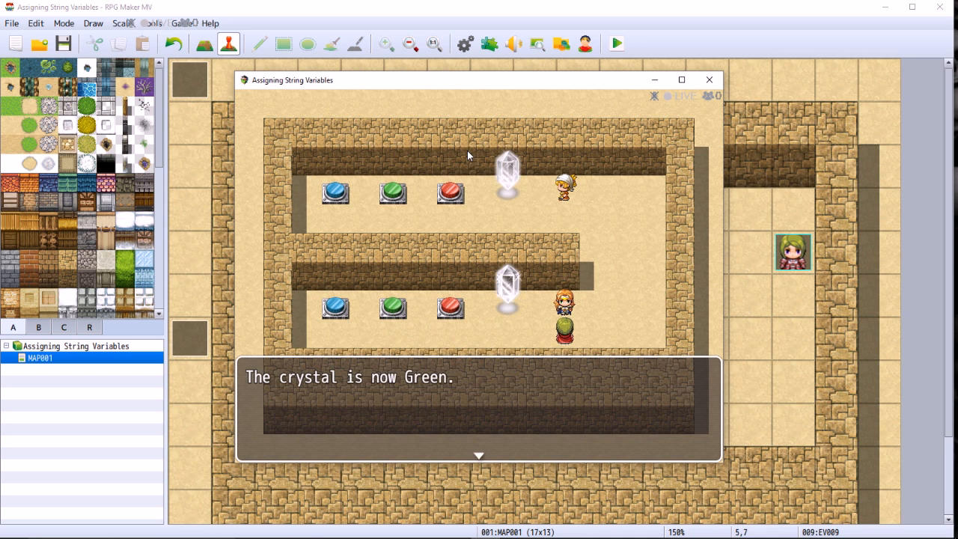
Dismiss the green button's message, walk the player to the second setup's blue button and activate it.
{"action": "key", "text": "Return"}
{"action": "key", "text": "Left"}
{"action": "key", "text": "Left"}
{"action": "key", "text": "Left"}
{"action": "key", "text": "Left"}
{"action": "key", "text": "Left"}
{"action": "key", "text": "Left"}
{"action": "key", "text": "Left"}
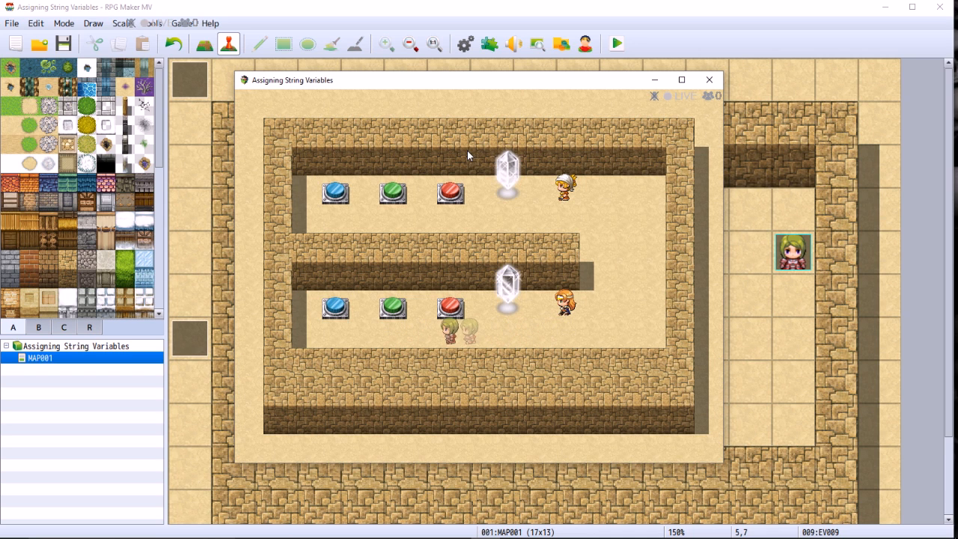
{"action": "key", "text": "Up"}
{"action": "key", "text": "Return"}
Bring the player back to the orange-haired character and talk to them to check the message after using the blue button.
{"action": "key", "text": "Right"}
{"action": "key", "text": "Right"}
{"action": "key", "text": "Right"}
{"action": "key", "text": "Right"}
{"action": "key", "text": "Right"}
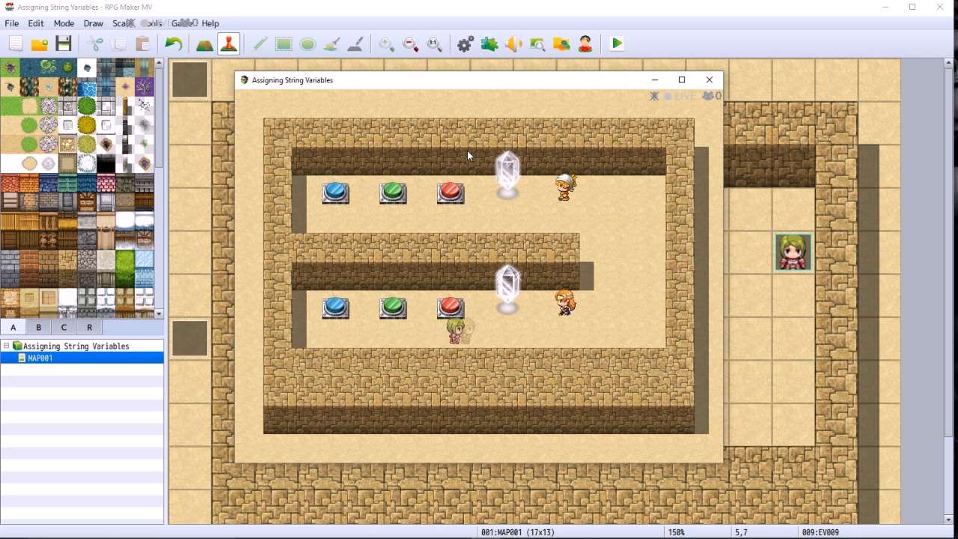
{"action": "key", "text": "Up"}
{"action": "key", "text": "Return"}
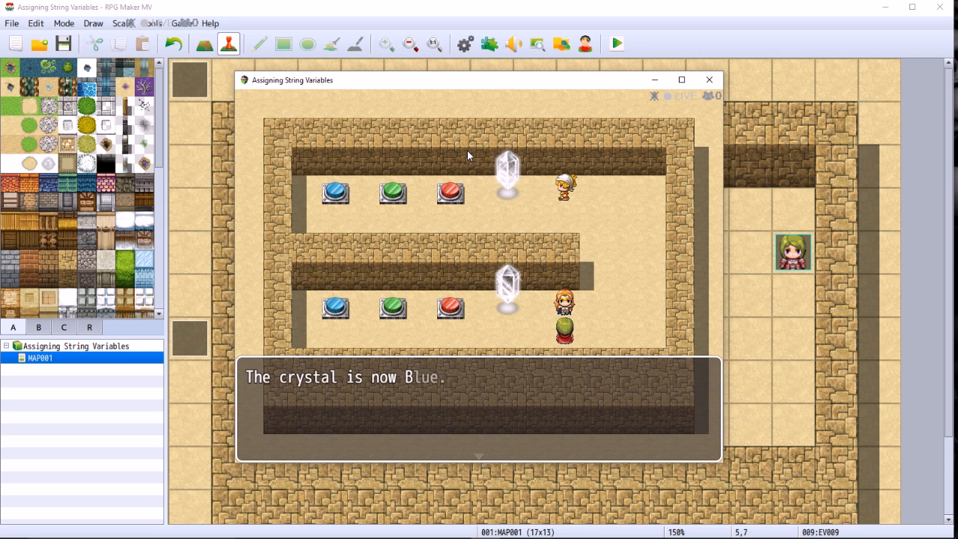
Dismiss the message to finish the playtest, and select the second setup's crystal event on the editor map.
{"action": "key", "text": "Return"}
{"action": "key", "text": "Right"}
{"action": "key", "text": "Right"}
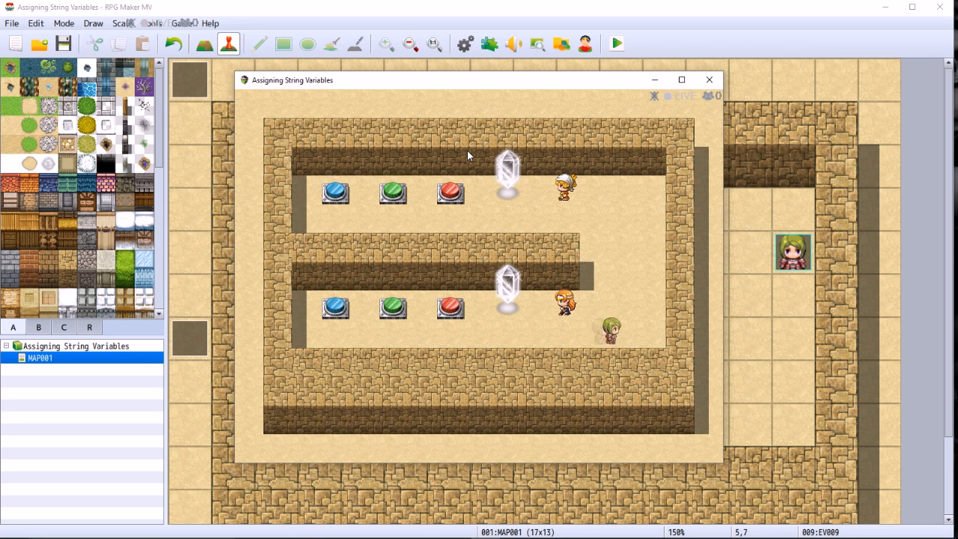
{"action": "key", "text": "Left"}
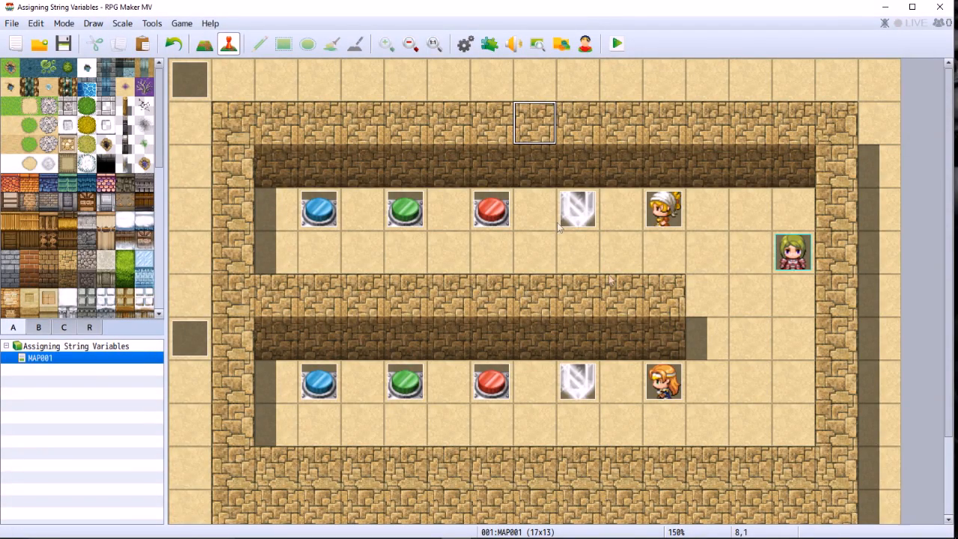
{"action": "left_click", "coordinate": [588, 389]}
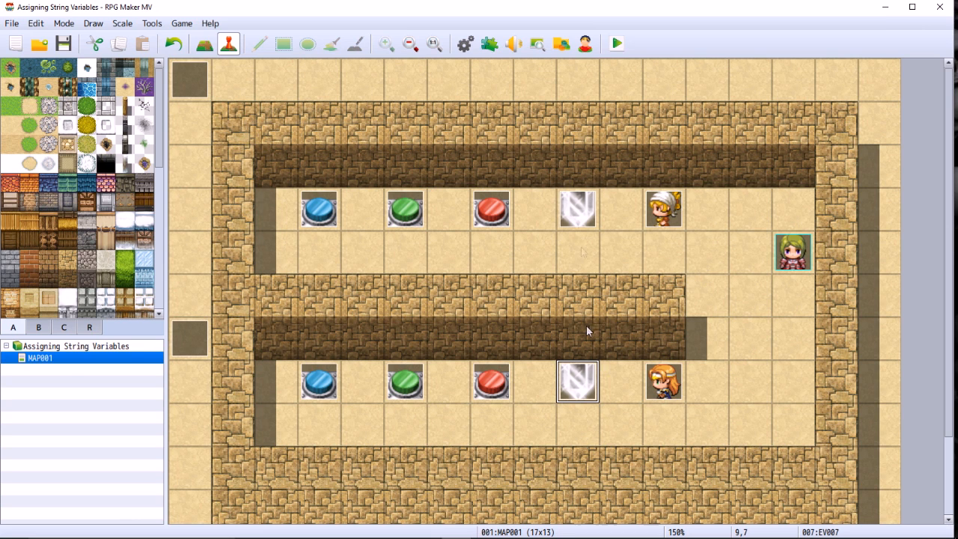
Open the upper crystal event and compare page 1's color conditions with page 2's self switch A setup for "Blue".
{"action": "left_click", "coordinate": [575, 223]}
{"action": "right_click", "coordinate": [577, 219]}
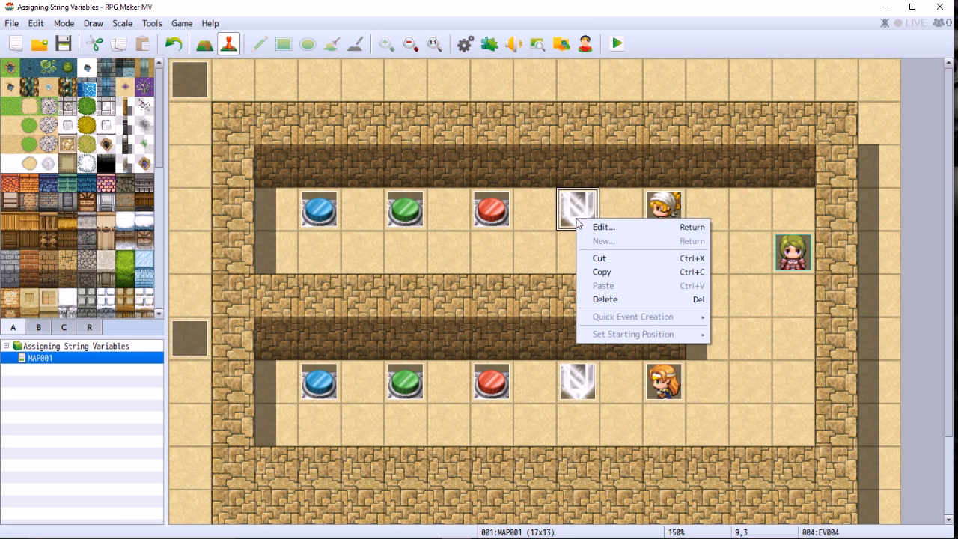
{"action": "left_click", "coordinate": [603, 228]}
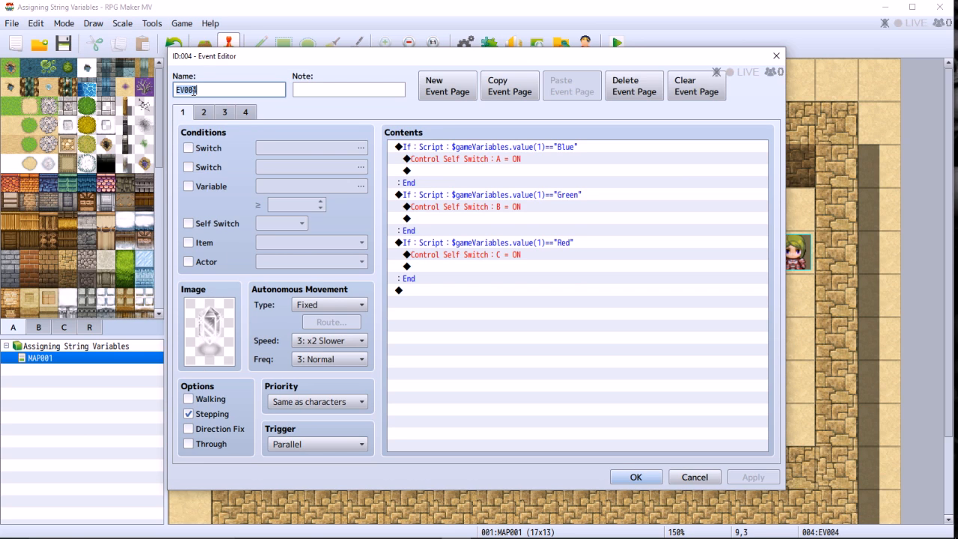
{"action": "left_click", "coordinate": [212, 340]}
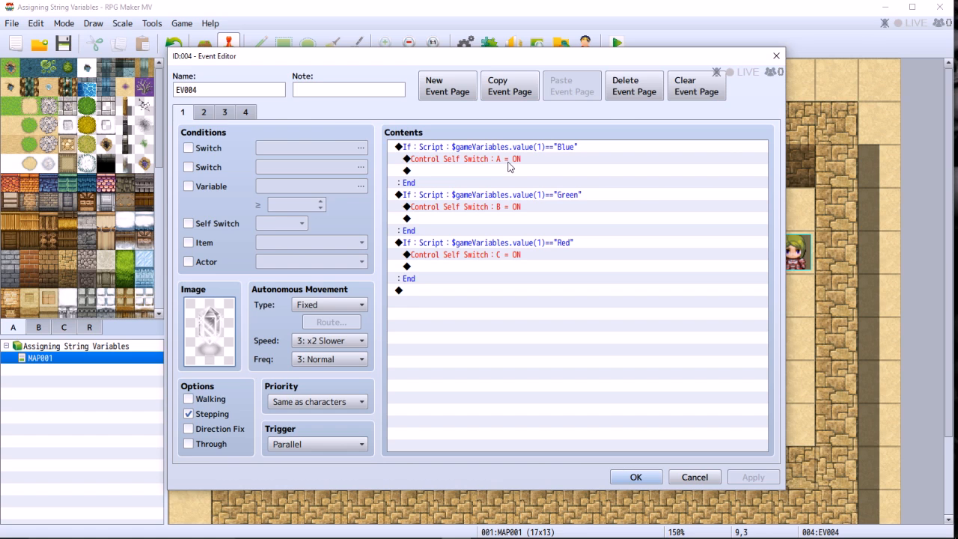
{"action": "left_click", "coordinate": [205, 112]}
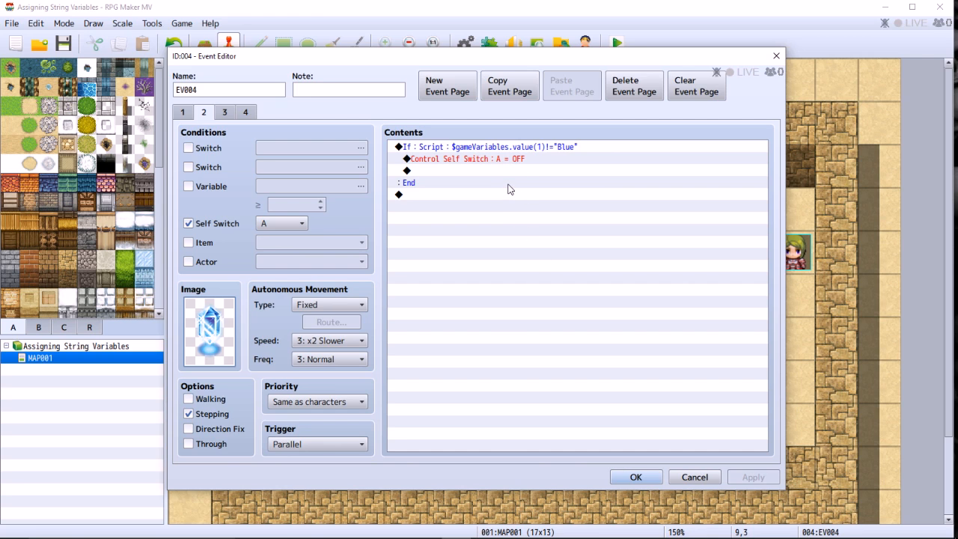
{"action": "left_click", "coordinate": [185, 115]}
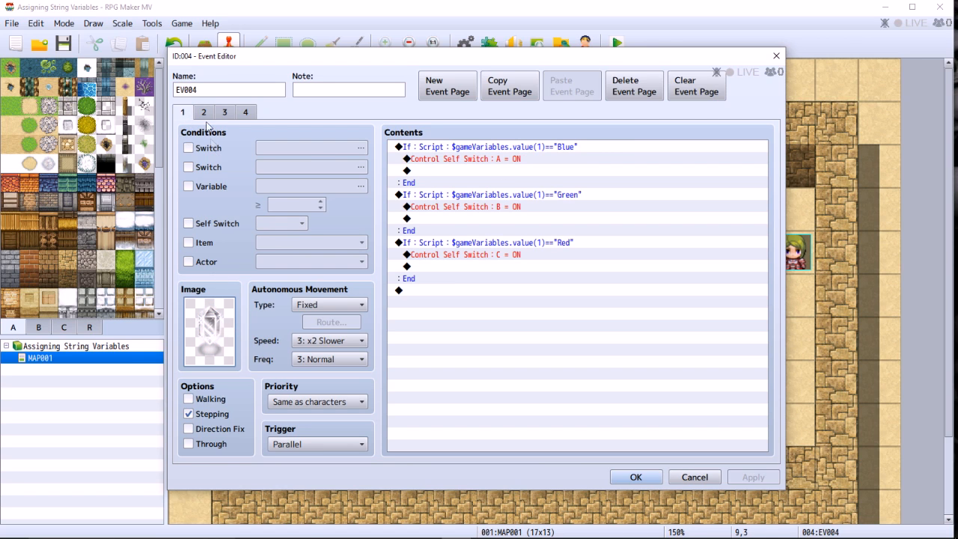
{"action": "left_click", "coordinate": [208, 113]}
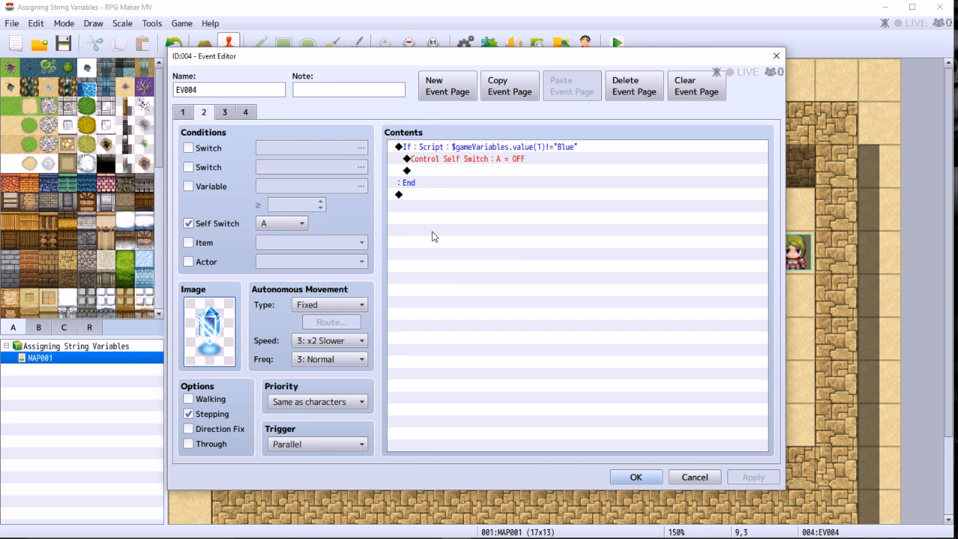
{"action": "left_click", "coordinate": [181, 112]}
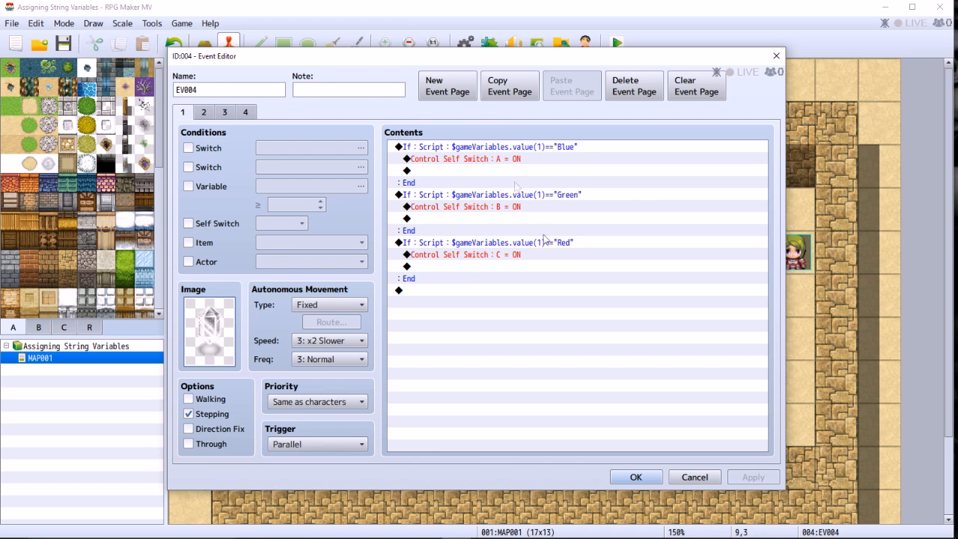
{"action": "left_click", "coordinate": [206, 114]}
{"action": "left_click", "coordinate": [190, 113]}
{"action": "left_click", "coordinate": [205, 113]}
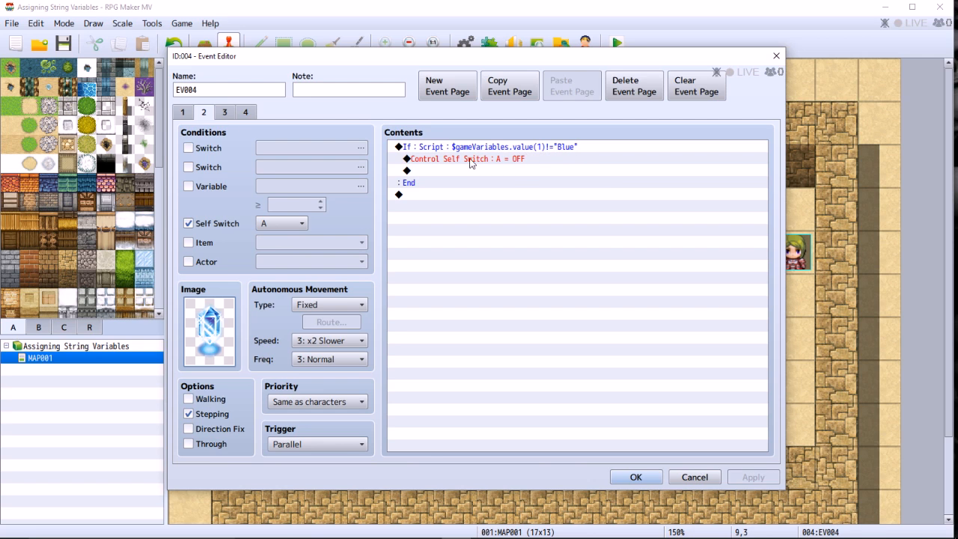
{"action": "left_click", "coordinate": [189, 116]}
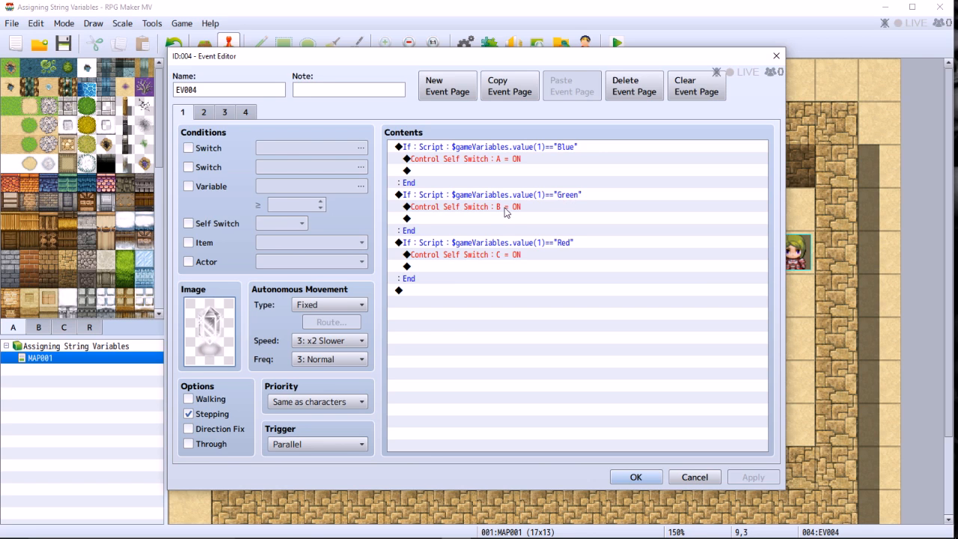
Review the upper crystal event's pages 3 and 4 for "Green" and "Red" against page 1, and close the event.
{"action": "left_click", "coordinate": [224, 113]}
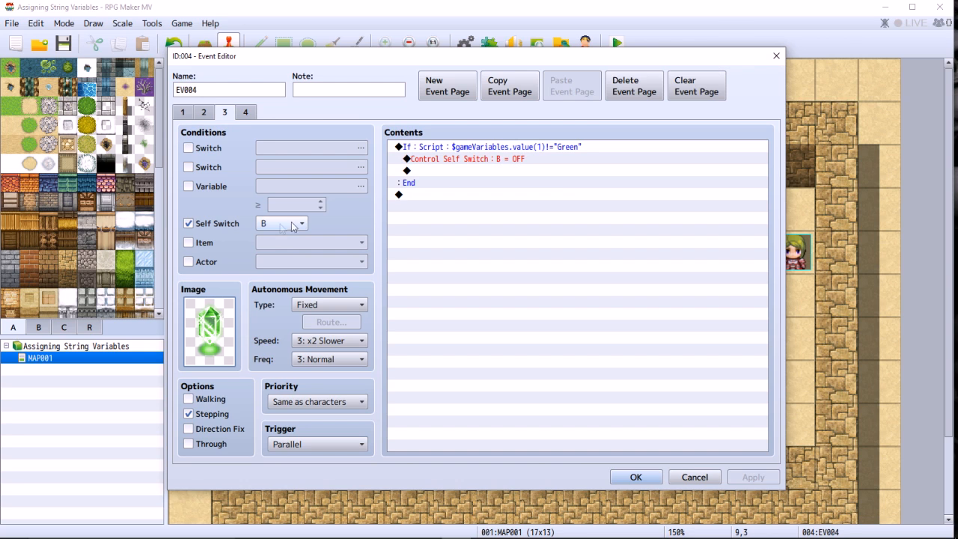
{"action": "left_click", "coordinate": [190, 113]}
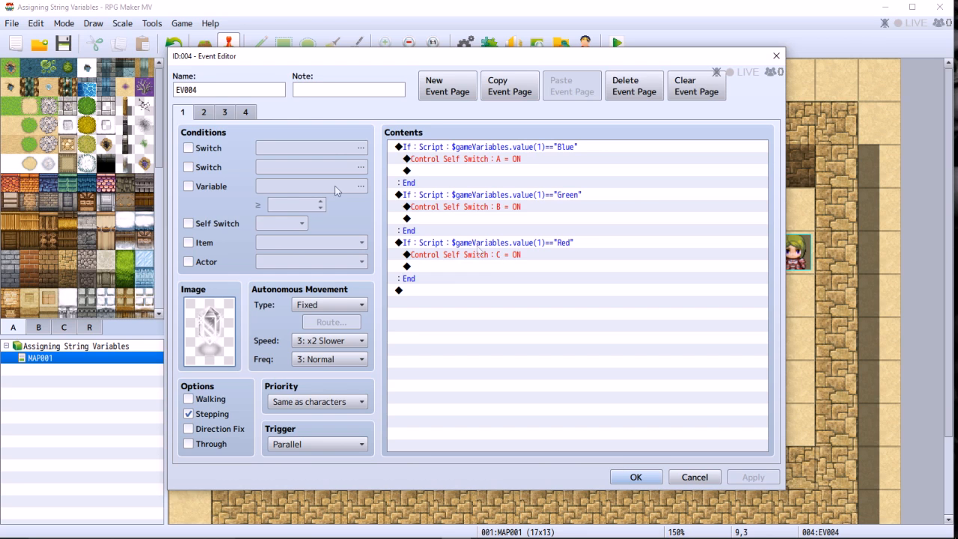
{"action": "left_click", "coordinate": [247, 113]}
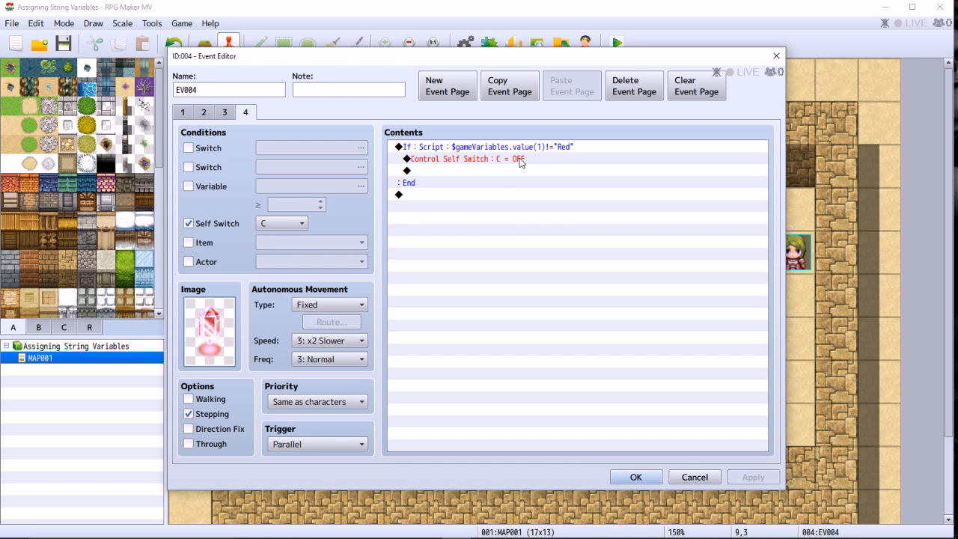
{"action": "left_click", "coordinate": [184, 114]}
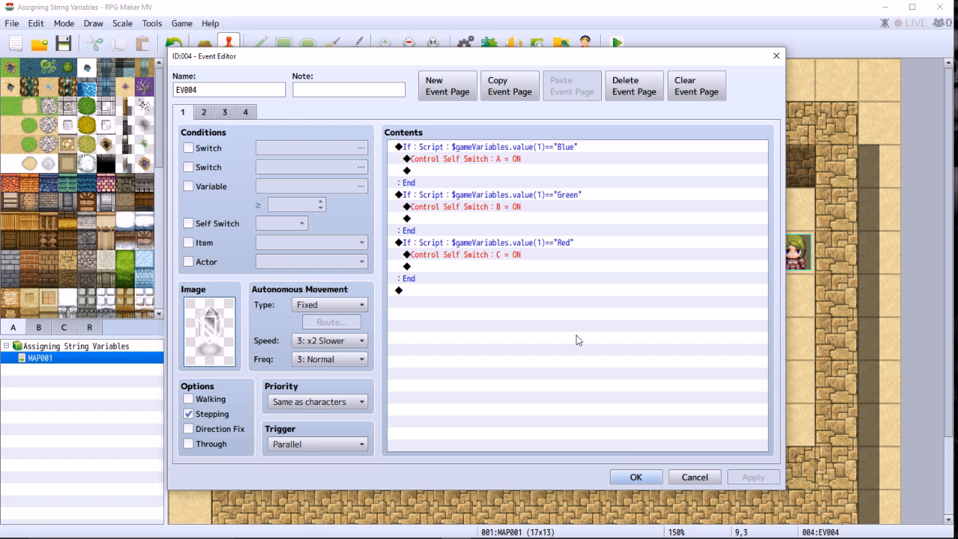
{"action": "left_click", "coordinate": [627, 478]}
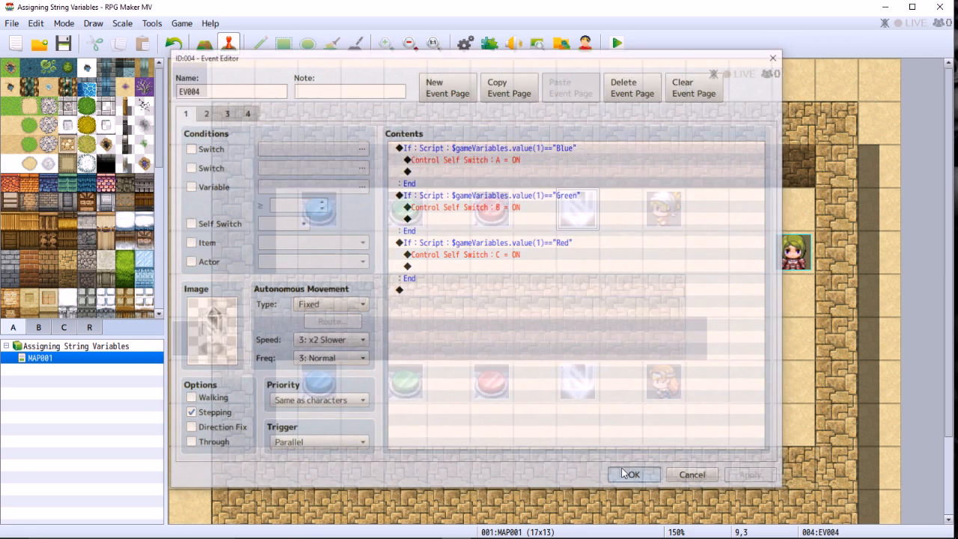
Open the lower crystal event, enable Stepping with Walking off, and set its trigger to Parallel.
{"action": "left_click", "coordinate": [581, 383]}
{"action": "right_click", "coordinate": [581, 387]}
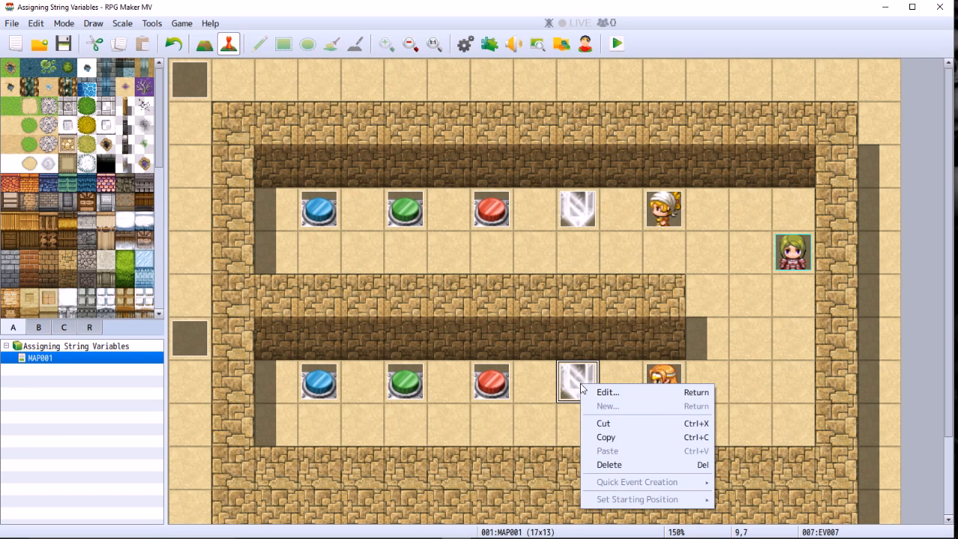
{"action": "left_click", "coordinate": [608, 393]}
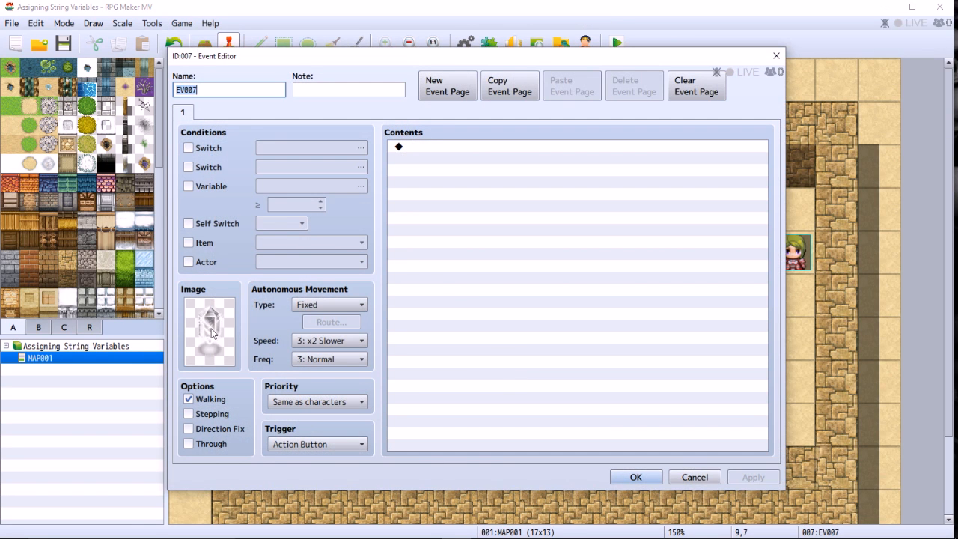
{"action": "left_click", "coordinate": [189, 414]}
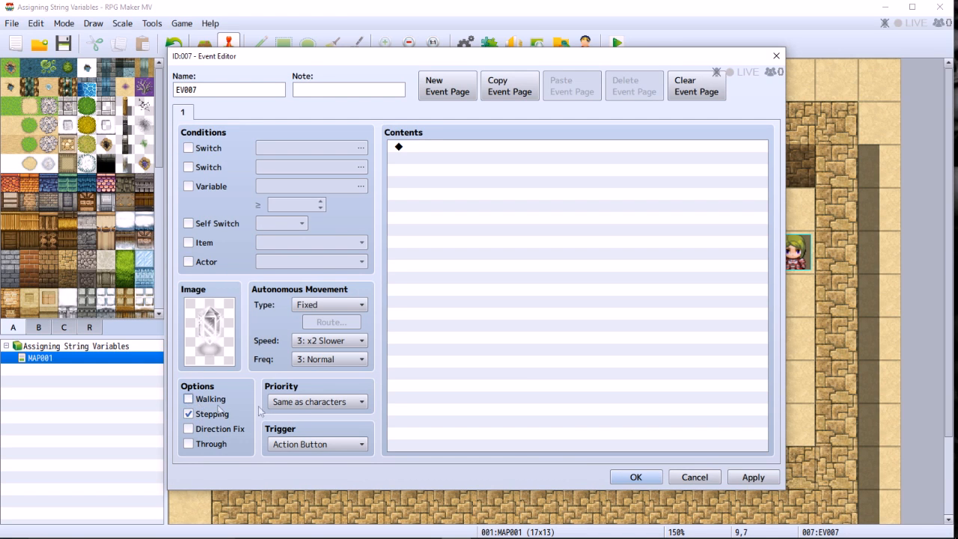
{"action": "left_click", "coordinate": [327, 444]}
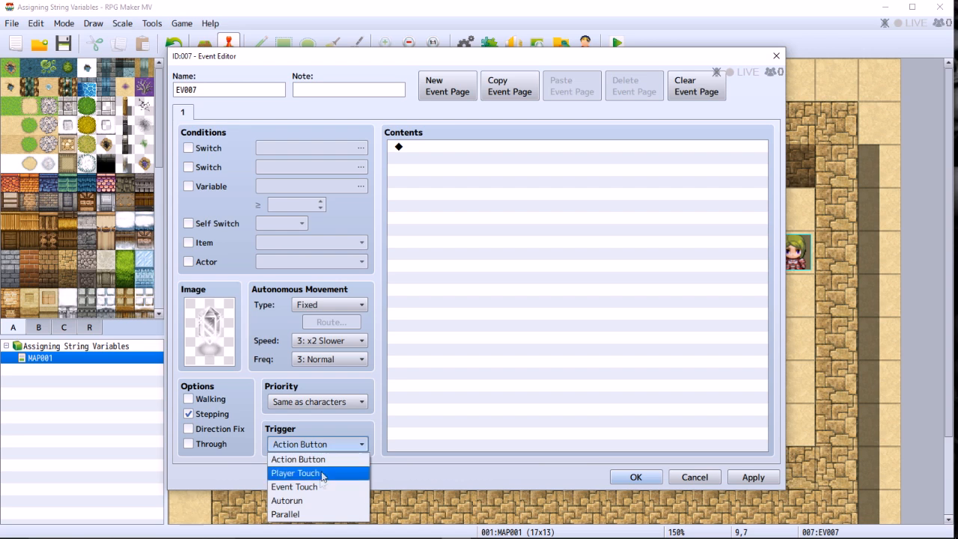
{"action": "left_click", "coordinate": [304, 514]}
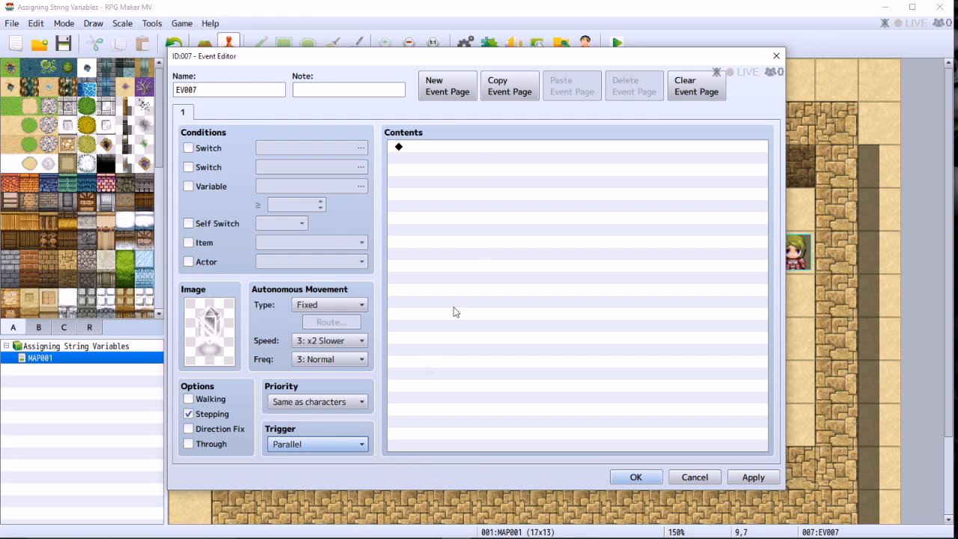
Add a conditional branch to the event's contents using the script condition $gameVarible.value(6)=="Blue", without an else branch.
{"action": "left_click", "coordinate": [480, 152]}
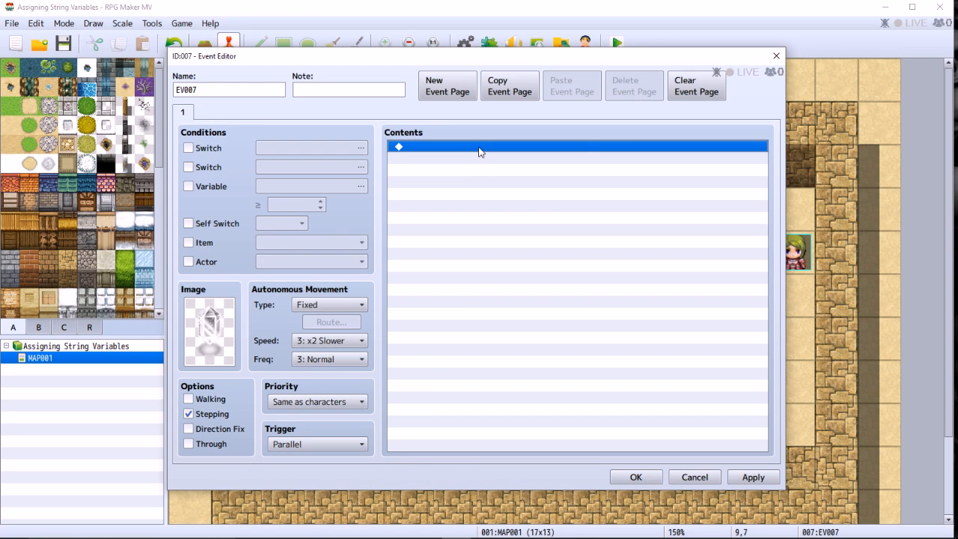
{"action": "right_click", "coordinate": [480, 152]}
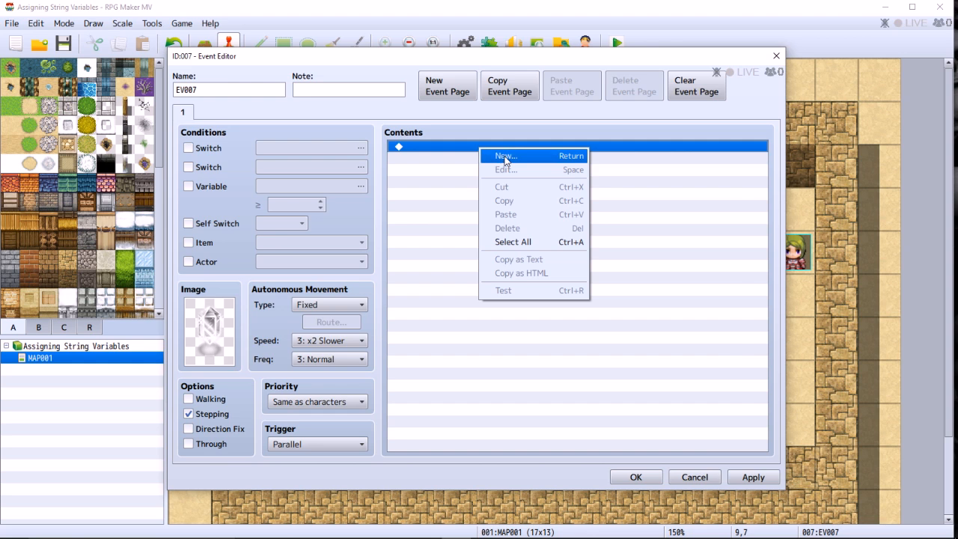
{"action": "left_click", "coordinate": [505, 158]}
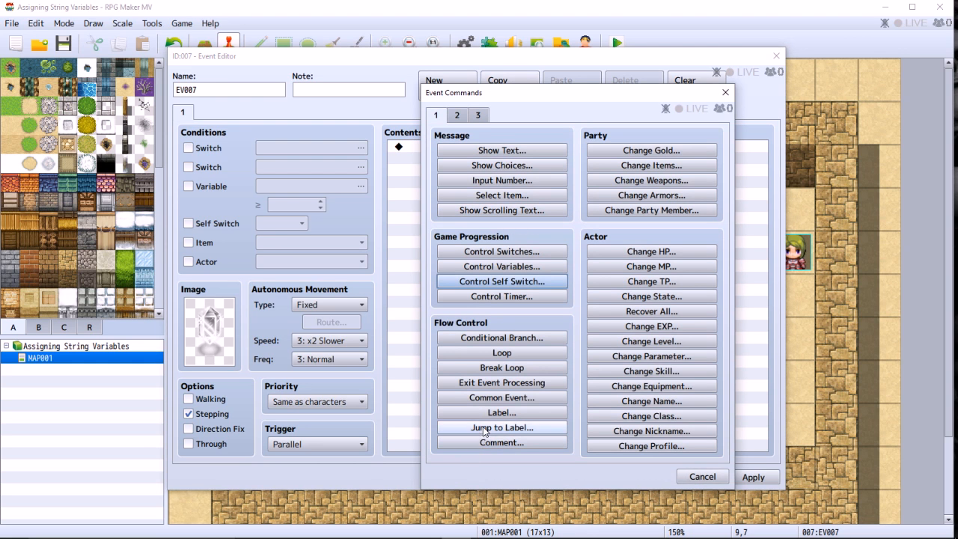
{"action": "left_click", "coordinate": [492, 339]}
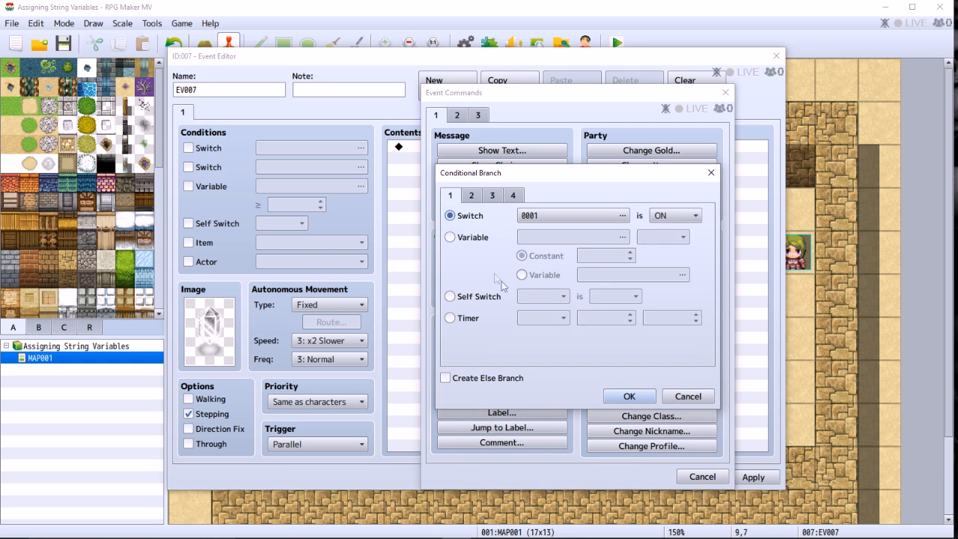
{"action": "left_click", "coordinate": [471, 198]}
{"action": "left_click", "coordinate": [491, 196]}
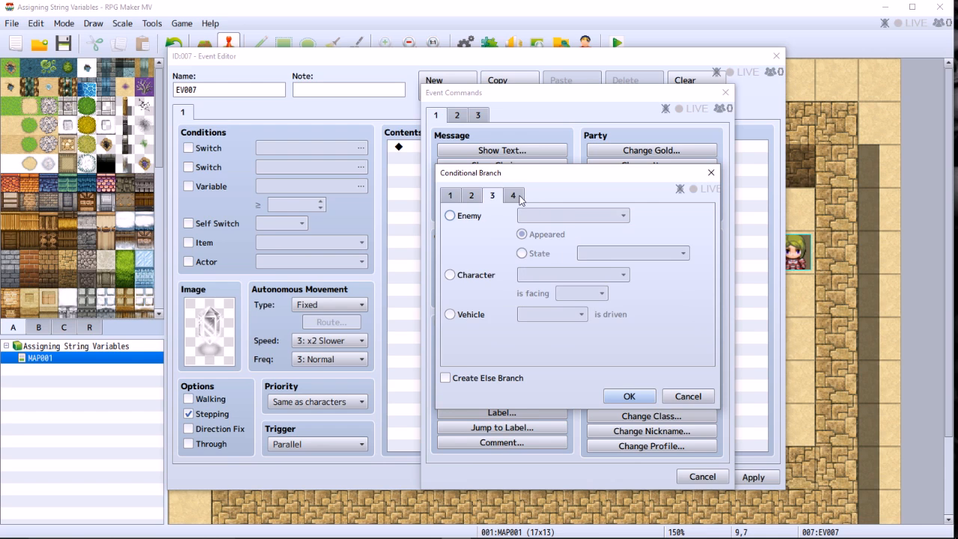
{"action": "left_click", "coordinate": [519, 198]}
{"action": "left_click", "coordinate": [450, 349]}
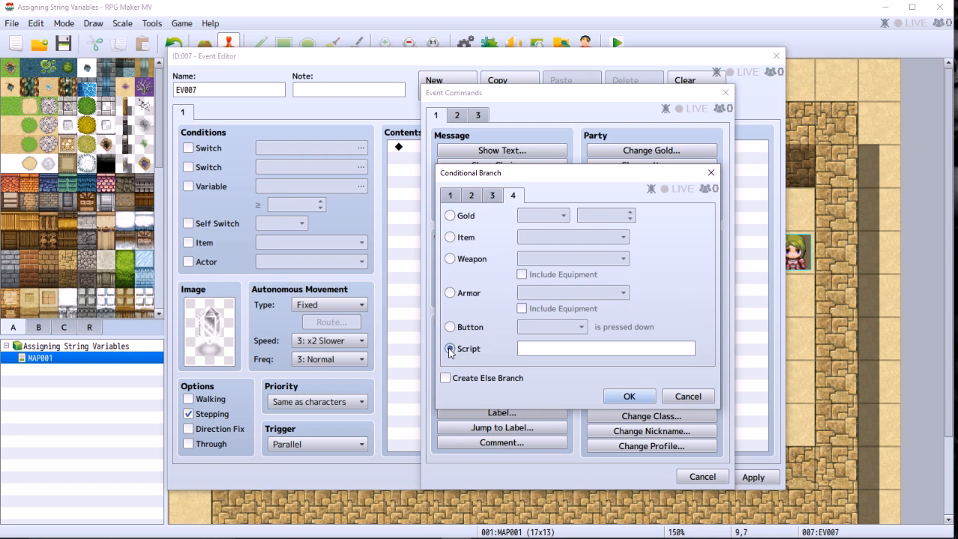
{"action": "left_click", "coordinate": [531, 350]}
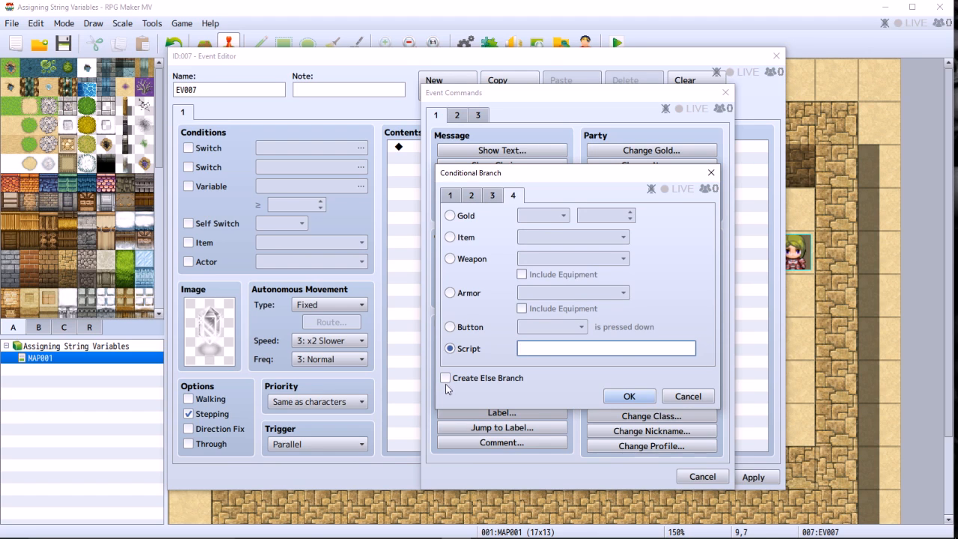
{"action": "type", "text": "$gameVarible.value(6)==\"Blue"}
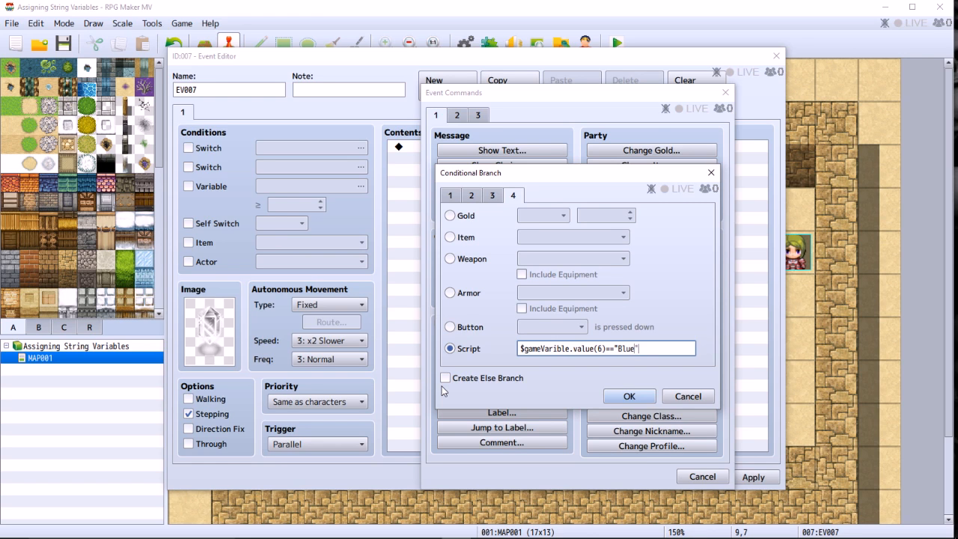
{"action": "left_click", "coordinate": [625, 397]}
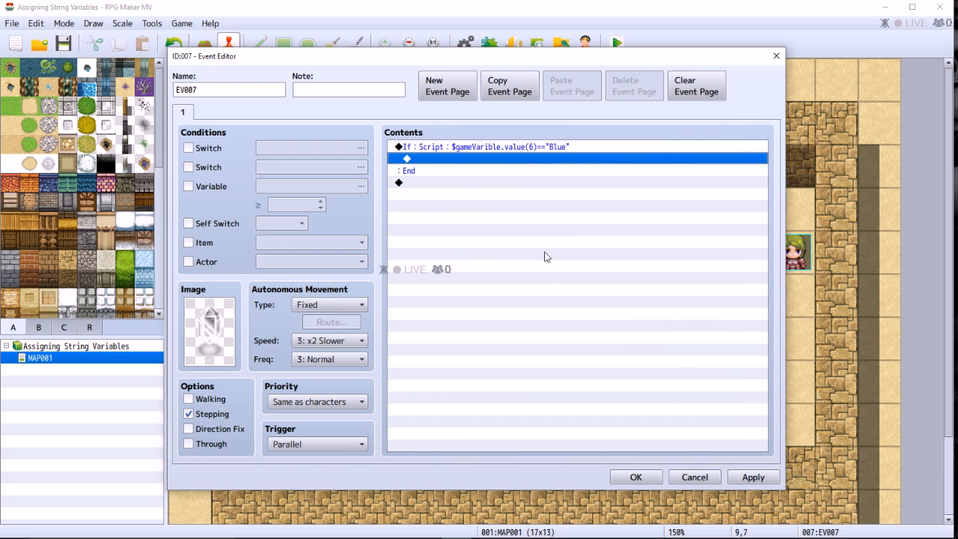
Inside the "Blue" branch, add a command turning self switch A ON and apply the event changes.
{"action": "right_click", "coordinate": [473, 158]}
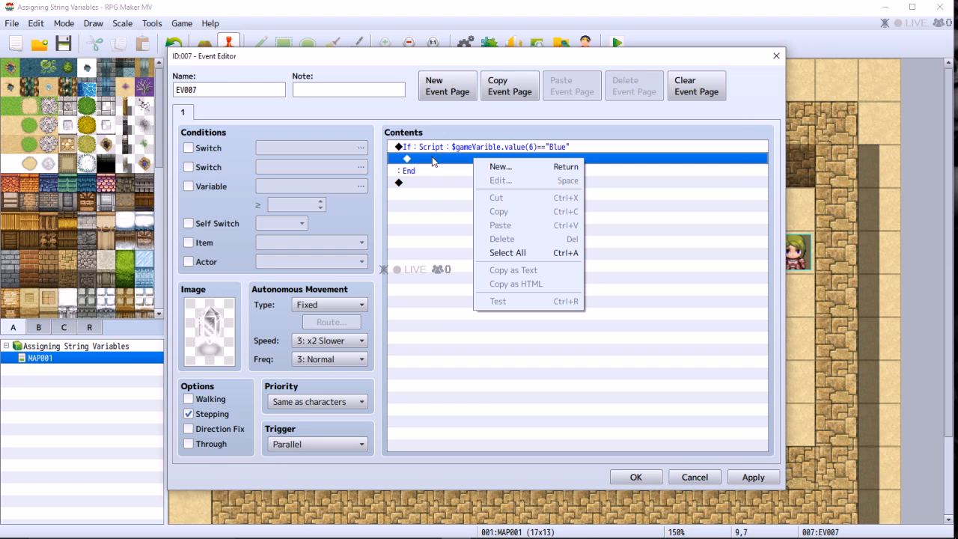
{"action": "left_click", "coordinate": [506, 170]}
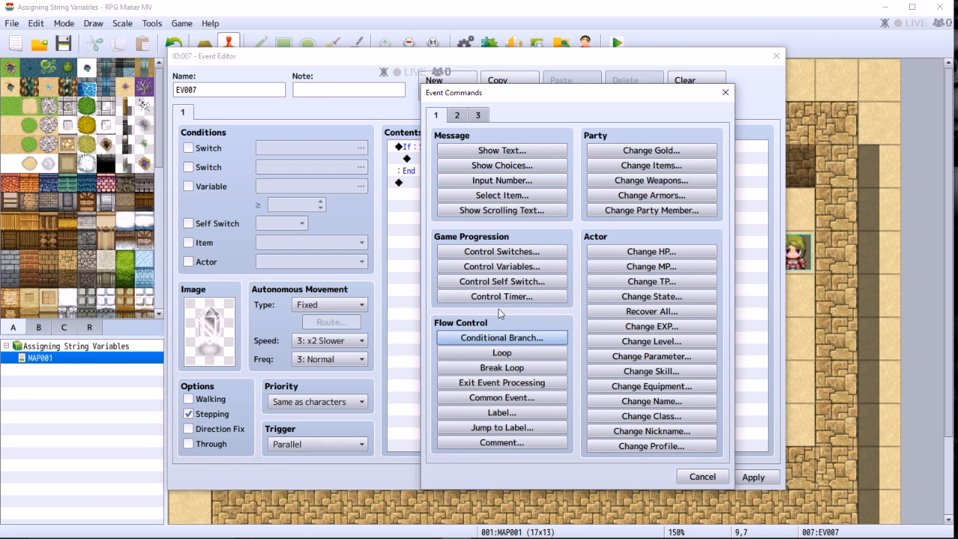
{"action": "left_click", "coordinate": [489, 284]}
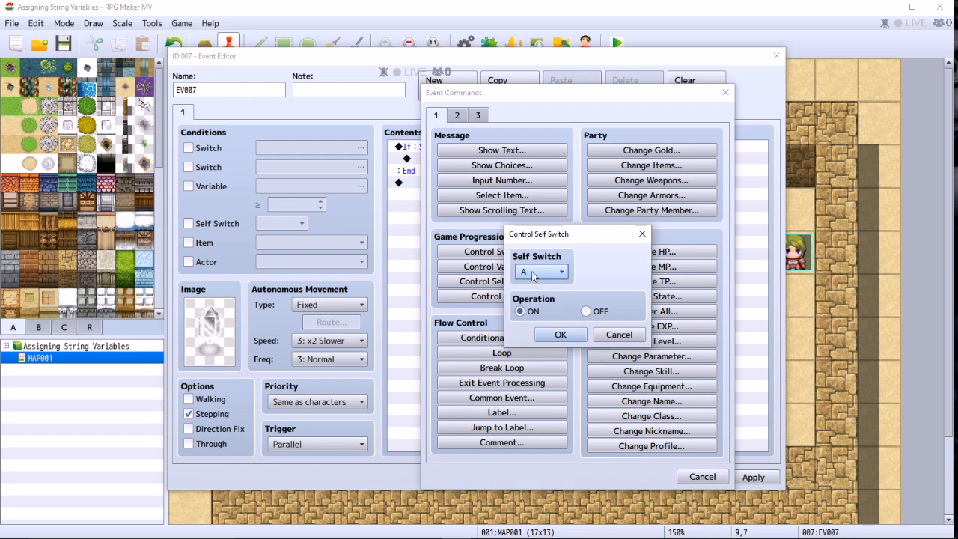
{"action": "left_click", "coordinate": [559, 336]}
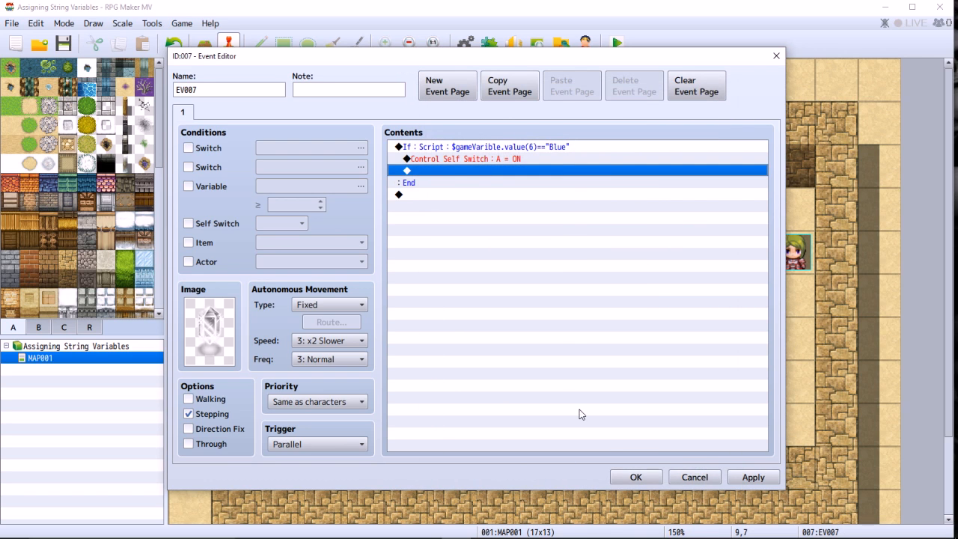
{"action": "left_click", "coordinate": [749, 478]}
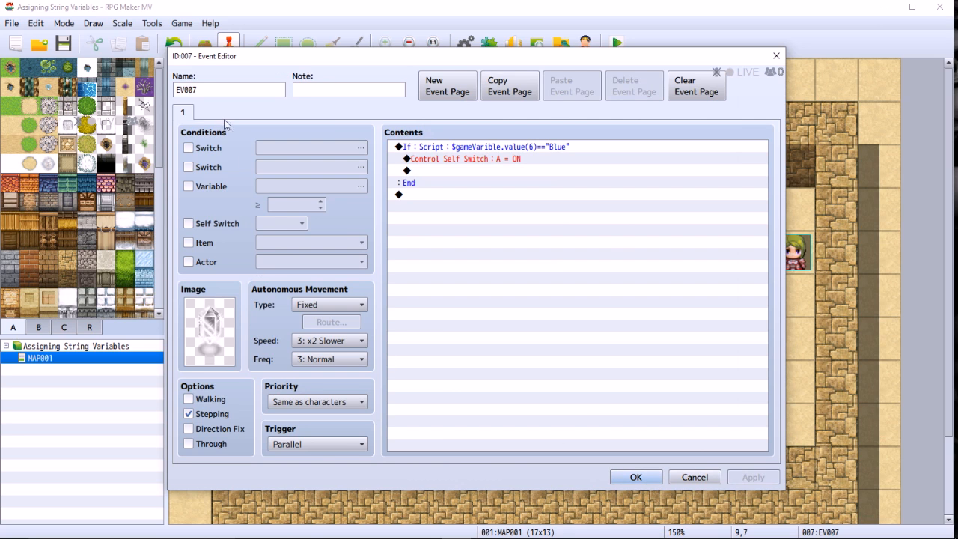
Add a second event page conditioned on self switch A, using the darker blue crystal from !Crystal, with Stepping on and Walking off.
{"action": "left_click", "coordinate": [438, 88]}
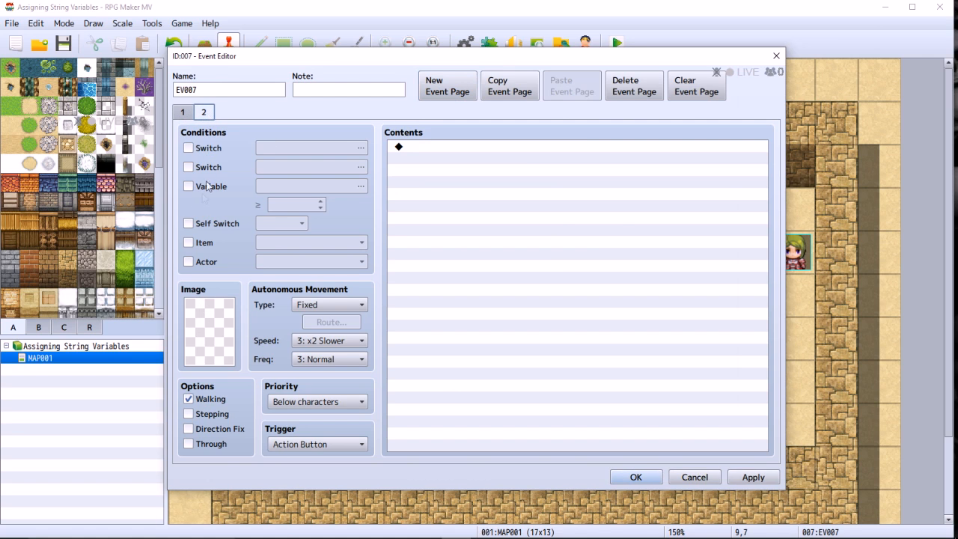
{"action": "left_click", "coordinate": [193, 227]}
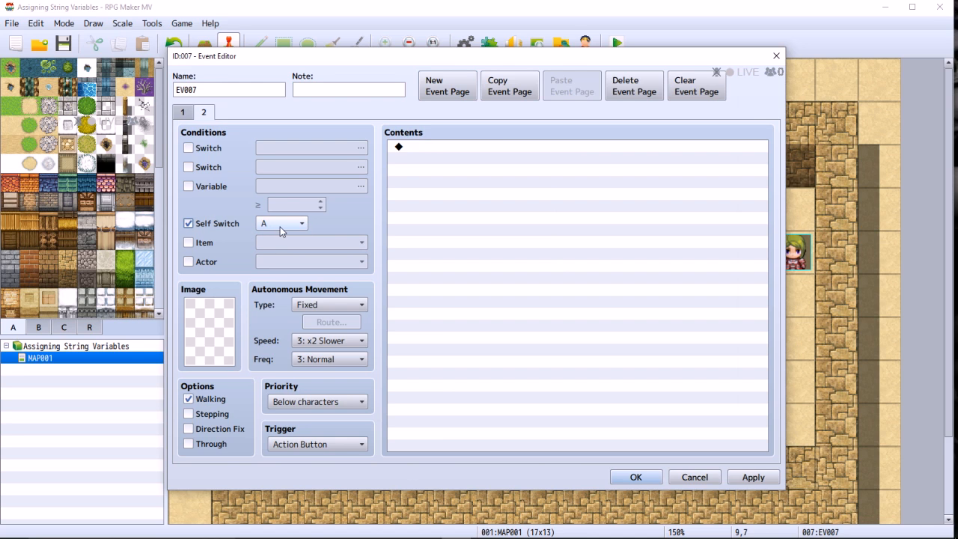
{"action": "double_click", "coordinate": [206, 325]}
{"action": "left_click_drag", "start_coordinate": [378, 228], "coordinate": [376, 274]}
{"action": "left_click", "coordinate": [304, 278]}
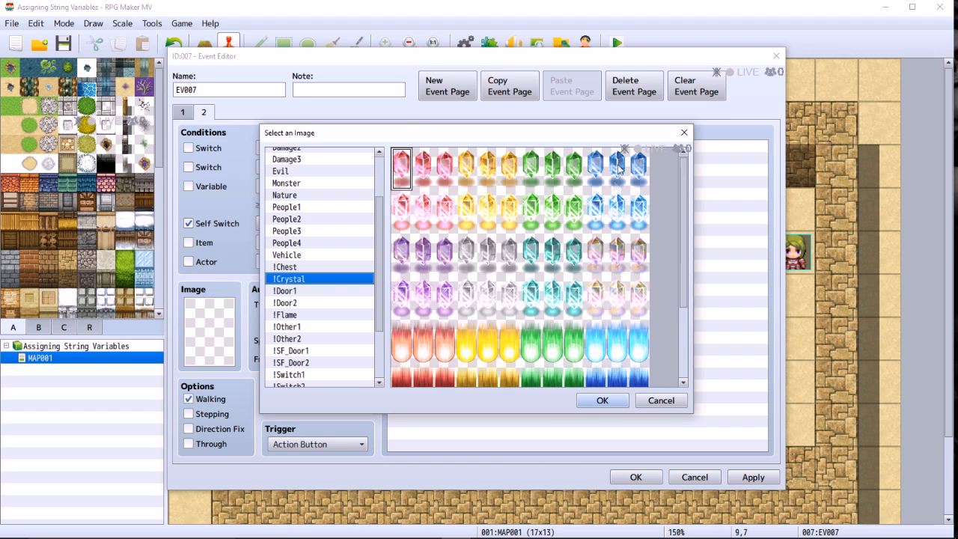
{"action": "left_click", "coordinate": [639, 211]}
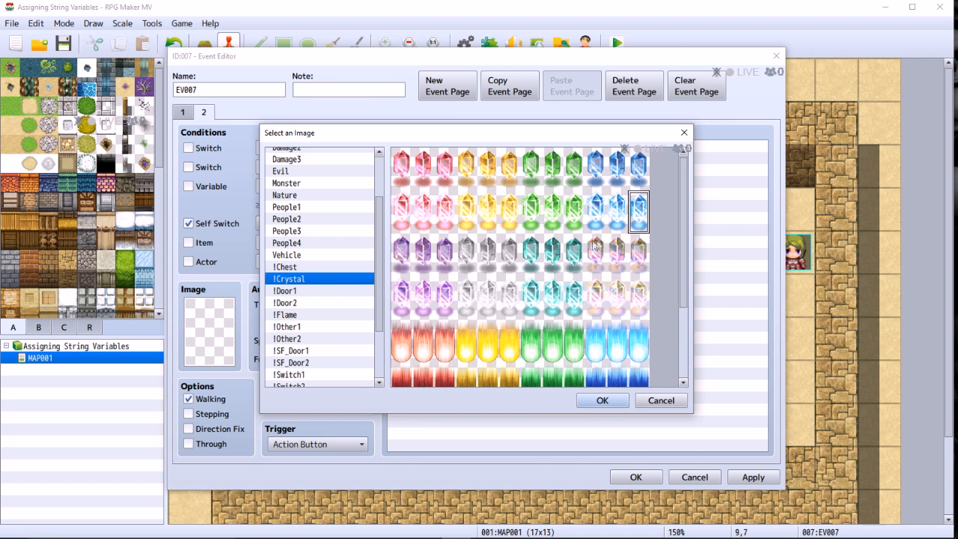
{"action": "left_click", "coordinate": [596, 172]}
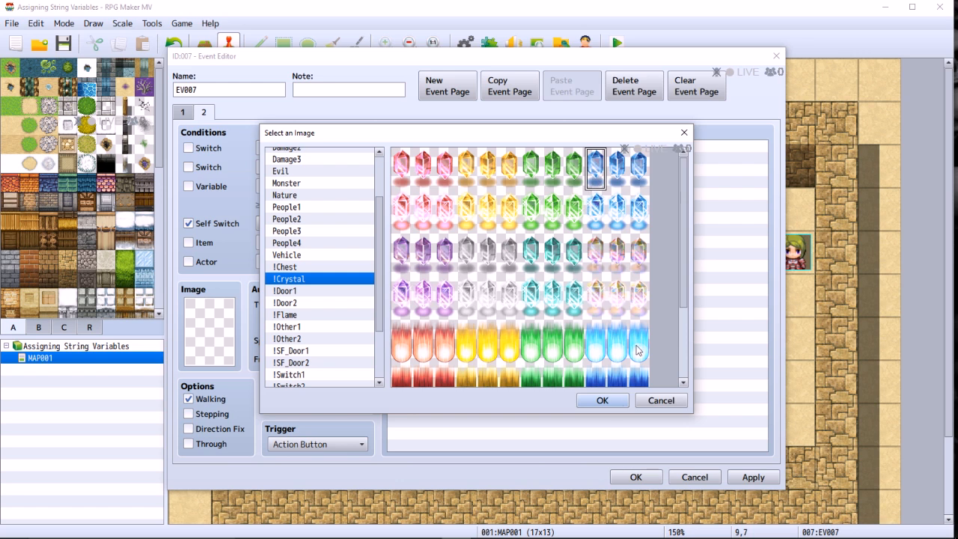
{"action": "left_click", "coordinate": [602, 401]}
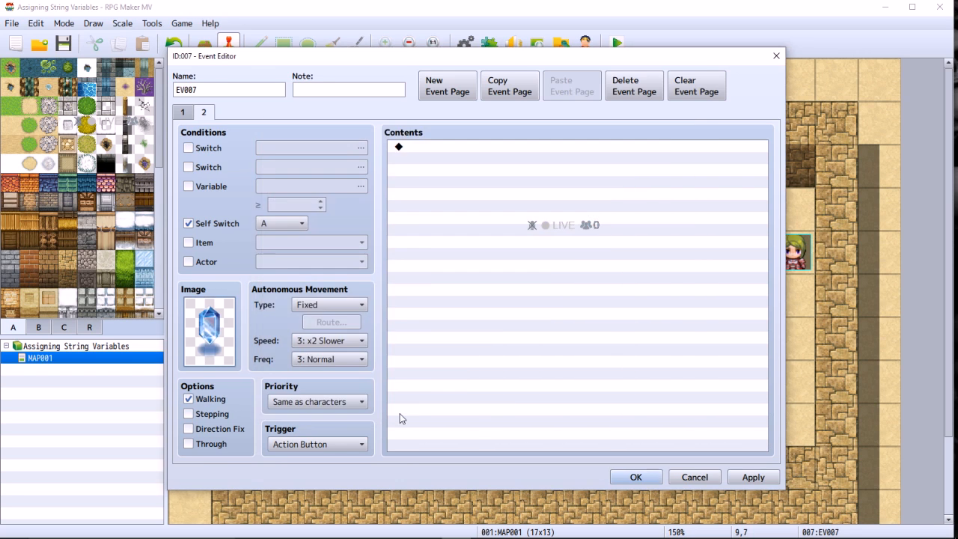
{"action": "left_click", "coordinate": [189, 415]}
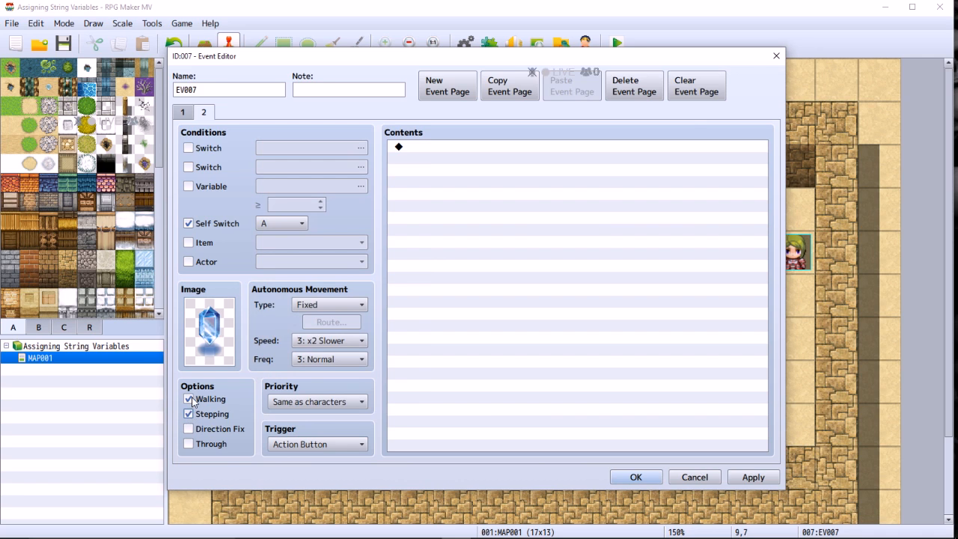
{"action": "left_click", "coordinate": [188, 399]}
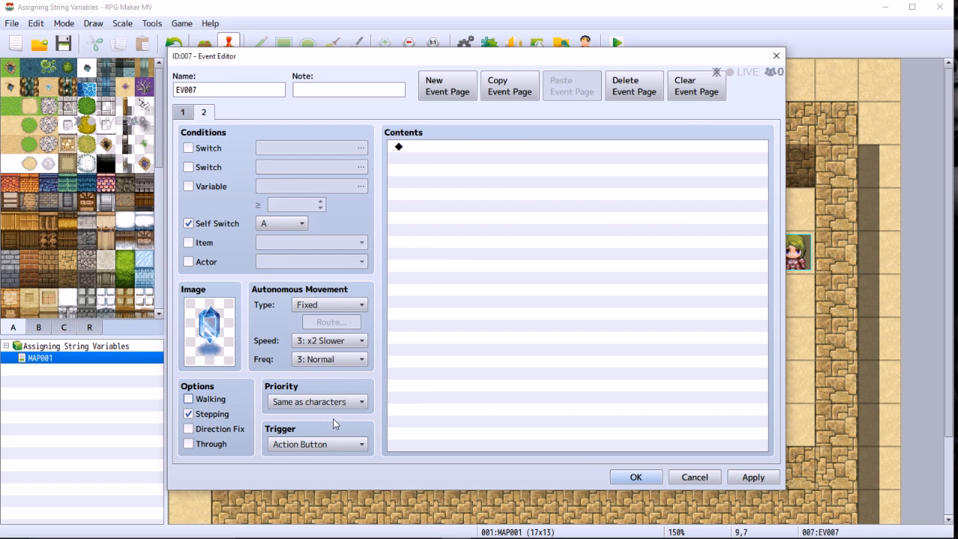
Add a conditional branch to page 2's contents using the script condition $gameVarible.value(6)!="Blue", without an else branch.
{"action": "left_click", "coordinate": [480, 148]}
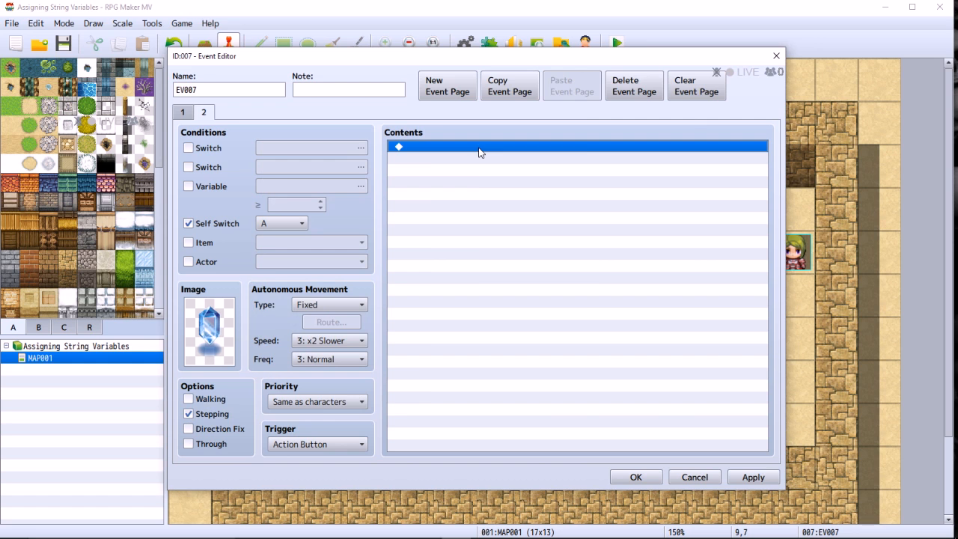
{"action": "right_click", "coordinate": [480, 150]}
{"action": "left_click", "coordinate": [499, 157]}
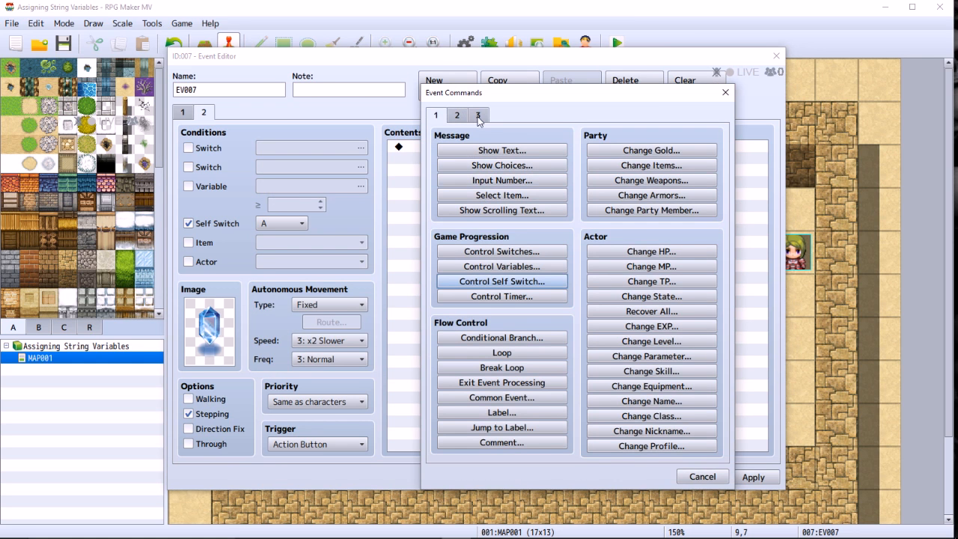
{"action": "left_click", "coordinate": [478, 117]}
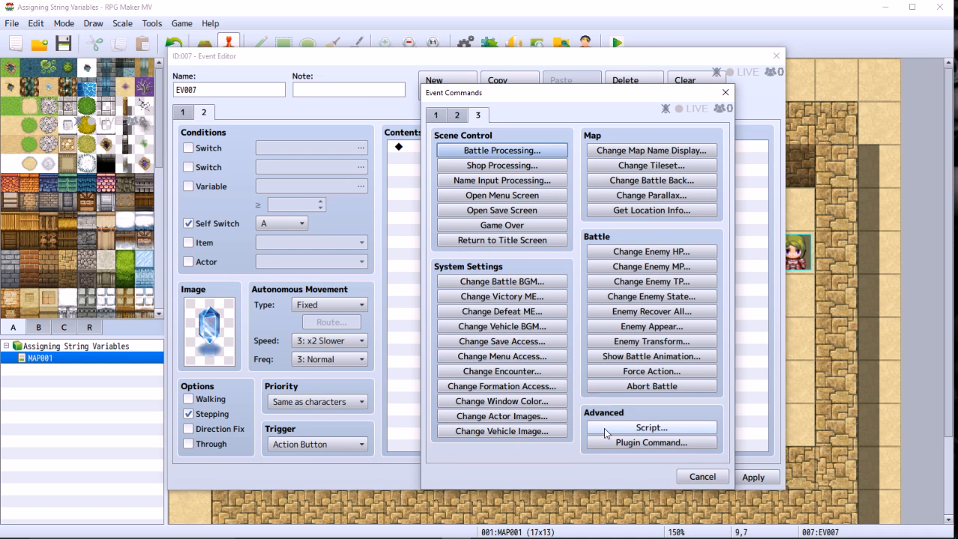
{"action": "left_click", "coordinate": [440, 119]}
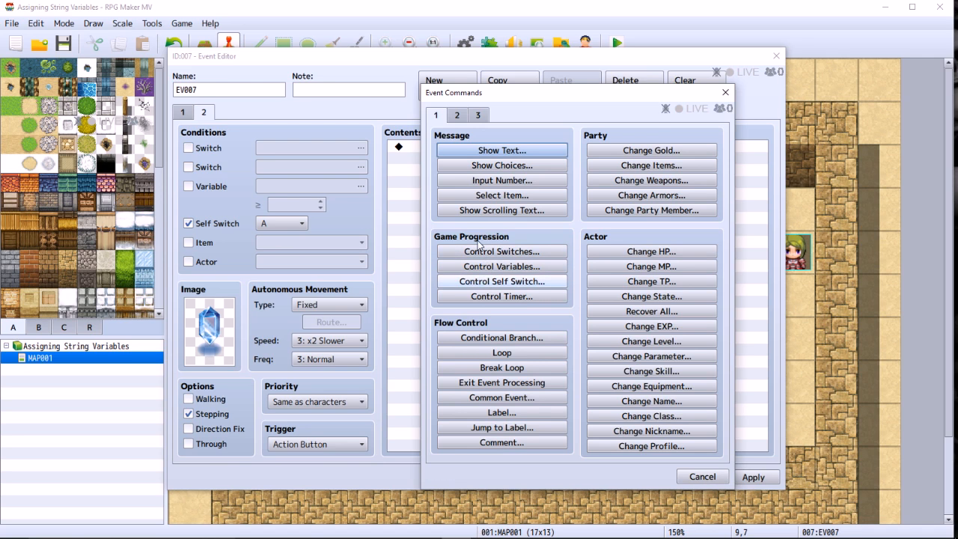
{"action": "left_click", "coordinate": [479, 338]}
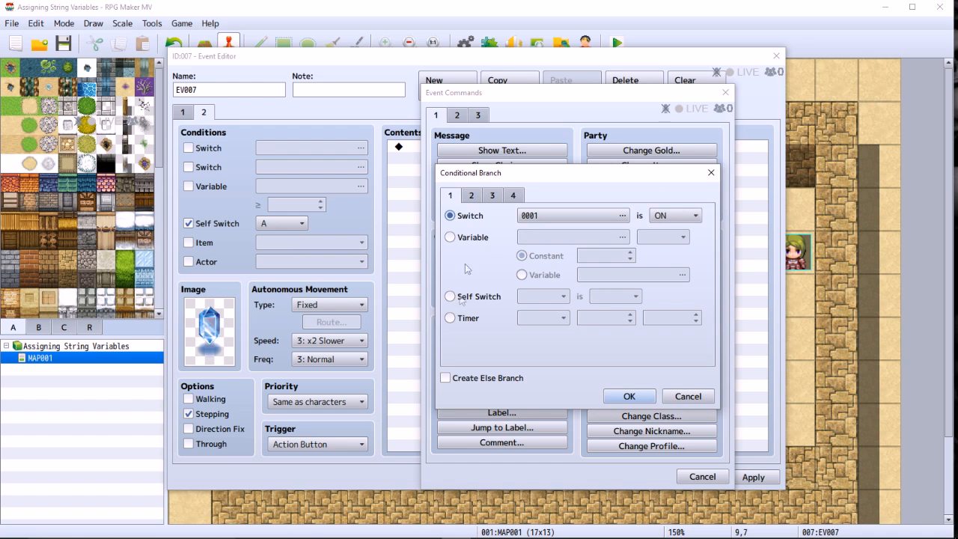
{"action": "left_click", "coordinate": [513, 195]}
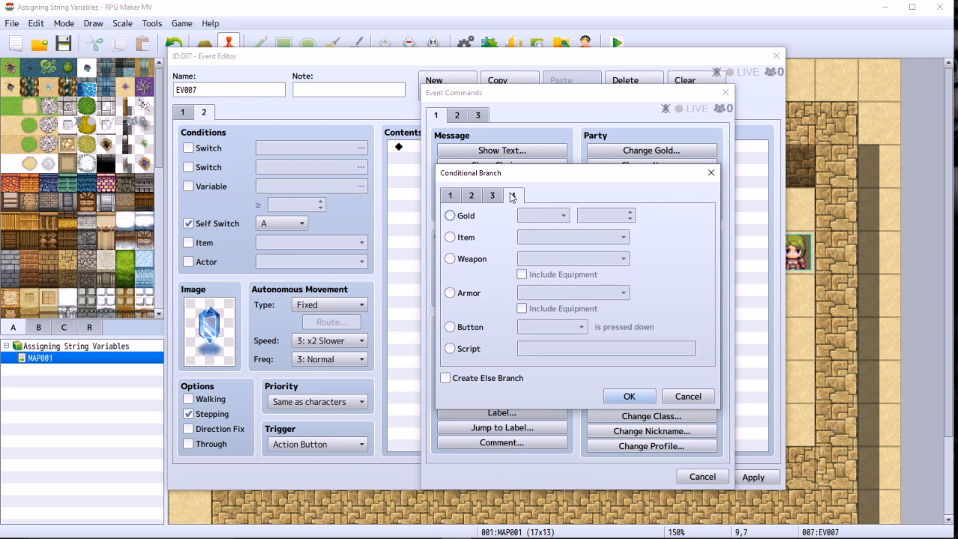
{"action": "left_click", "coordinate": [450, 348]}
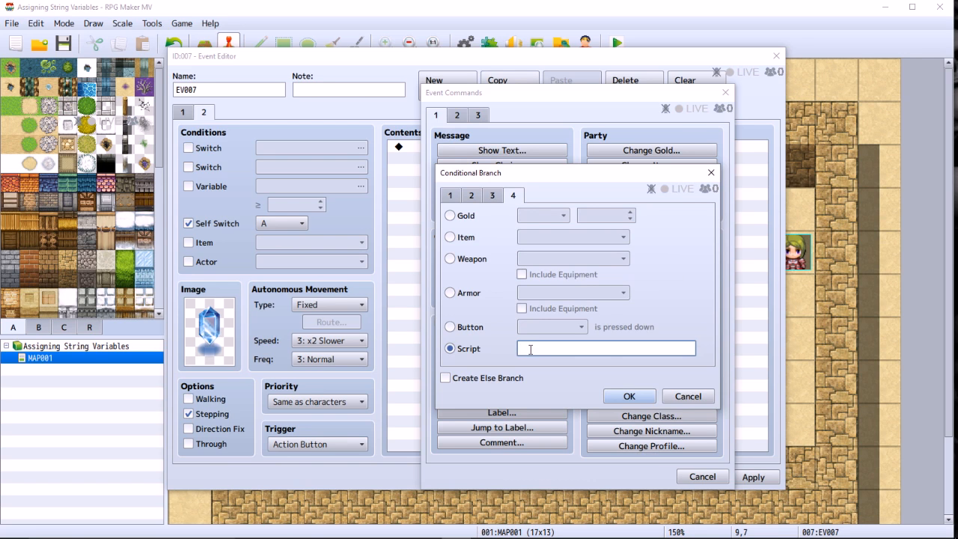
{"action": "type", "text": "$gameVarible.value(6)!=\"Blue"}
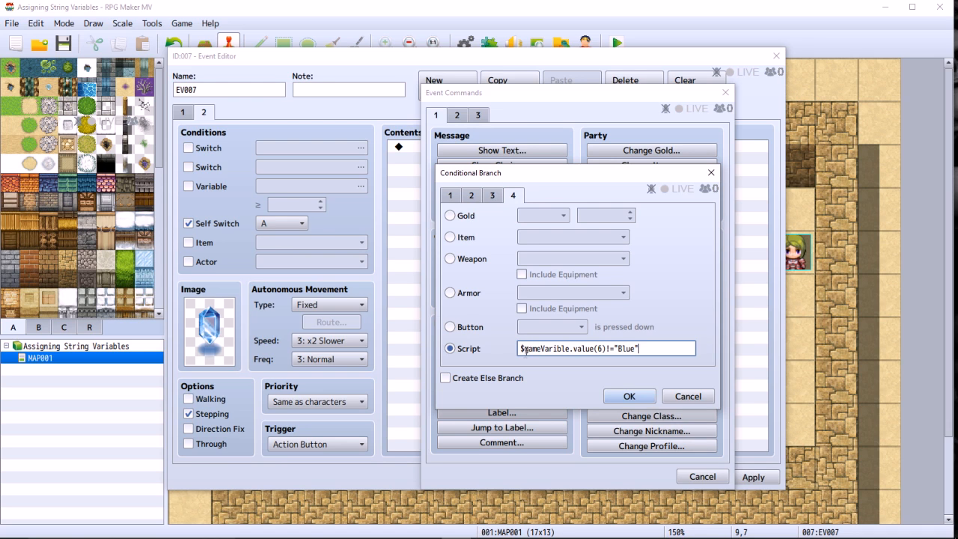
{"action": "left_click", "coordinate": [629, 395]}
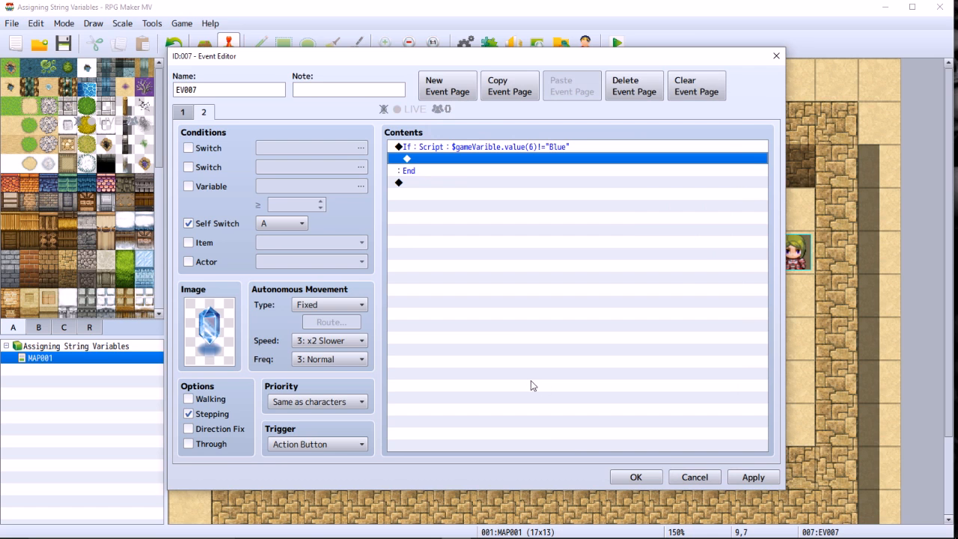
Inside the not-"Blue" branch, add a command turning self switch A OFF, then apply the changes and close the event.
{"action": "right_click", "coordinate": [462, 165]}
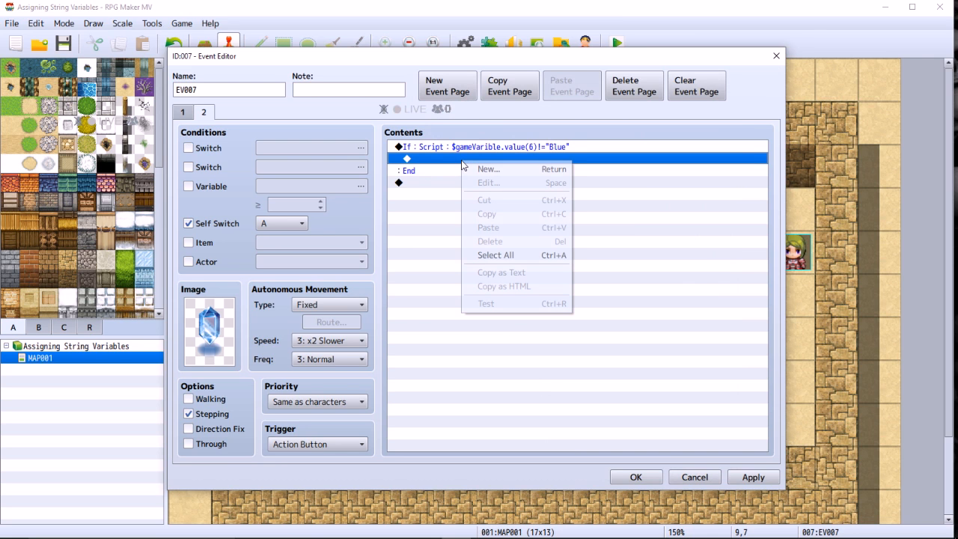
{"action": "left_click", "coordinate": [490, 171]}
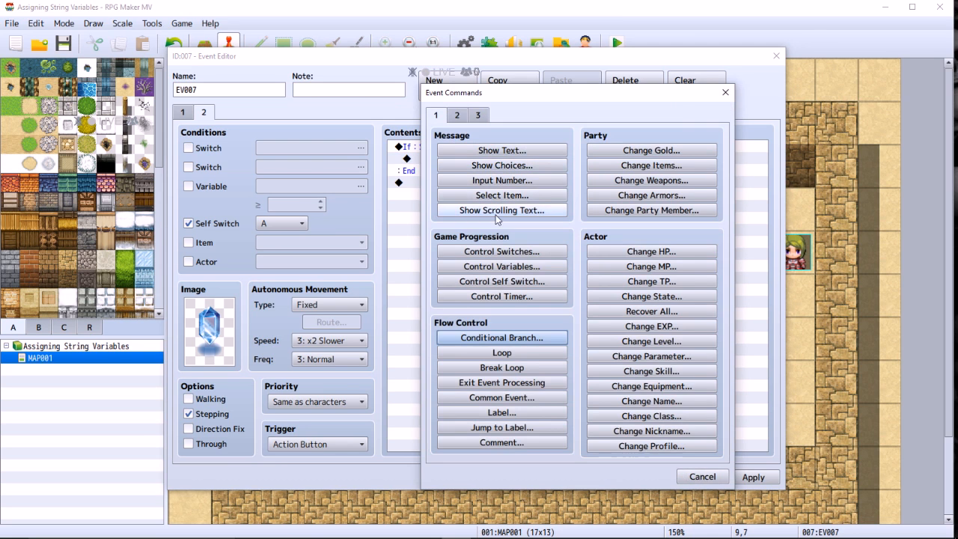
{"action": "left_click", "coordinate": [500, 283]}
{"action": "left_click", "coordinate": [585, 312]}
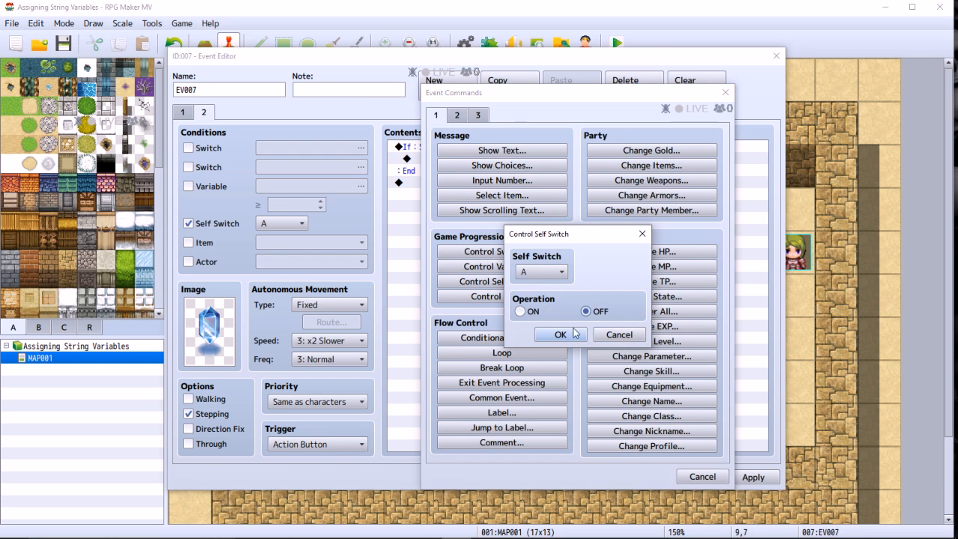
{"action": "left_click", "coordinate": [561, 335]}
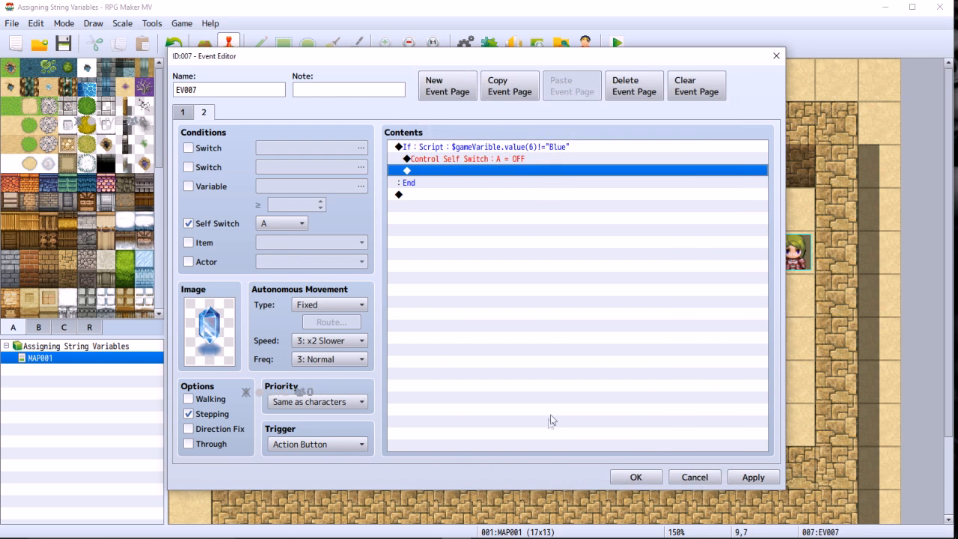
{"action": "left_click", "coordinate": [750, 477]}
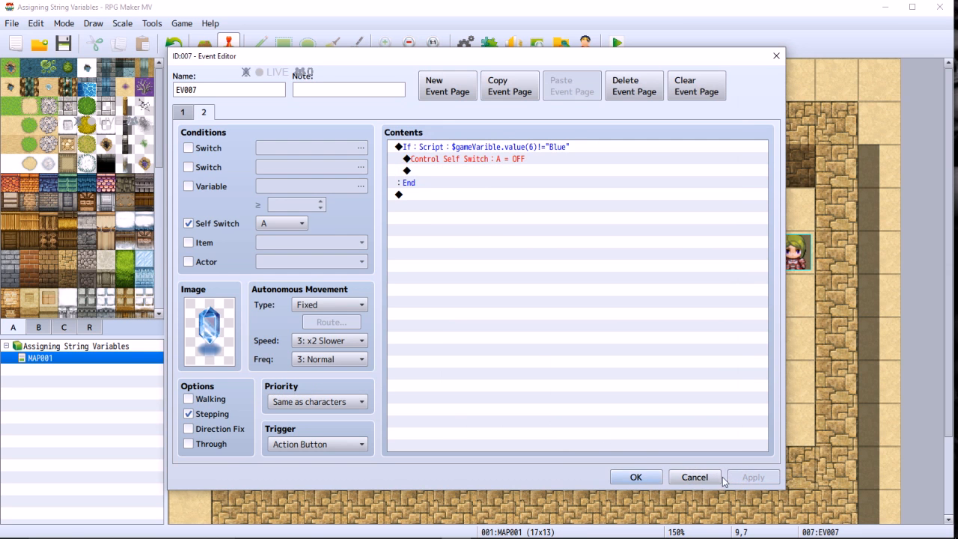
{"action": "left_click", "coordinate": [636, 477]}
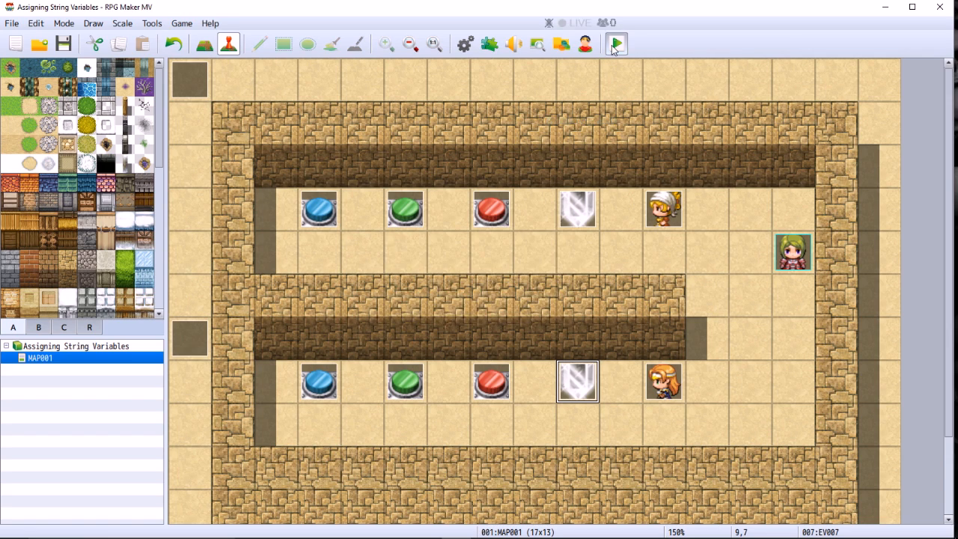
Playtest the project by starting a new game, and close the game window.
{"action": "left_click", "coordinate": [617, 44]}
{"action": "left_click", "coordinate": [426, 305]}
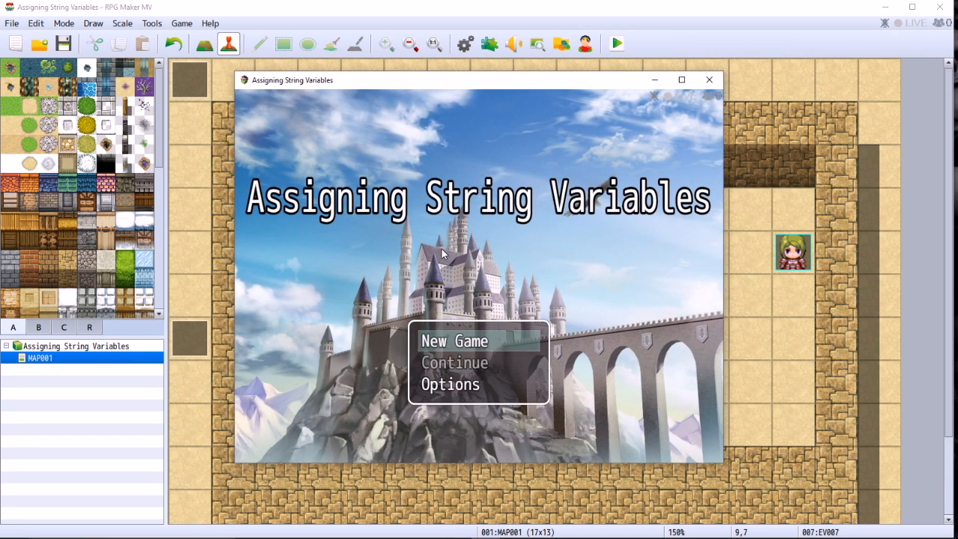
{"action": "key", "text": "Return"}
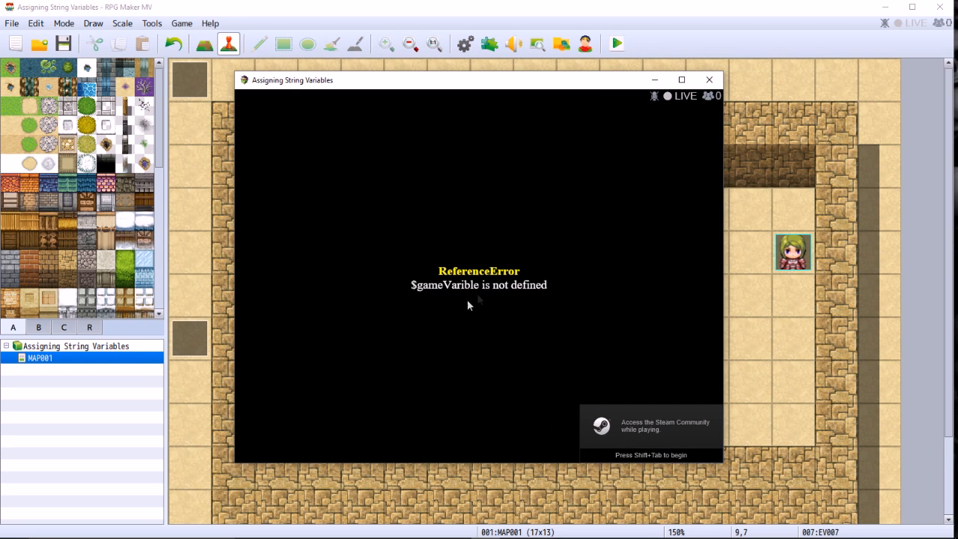
{"action": "left_click", "coordinate": [709, 79]}
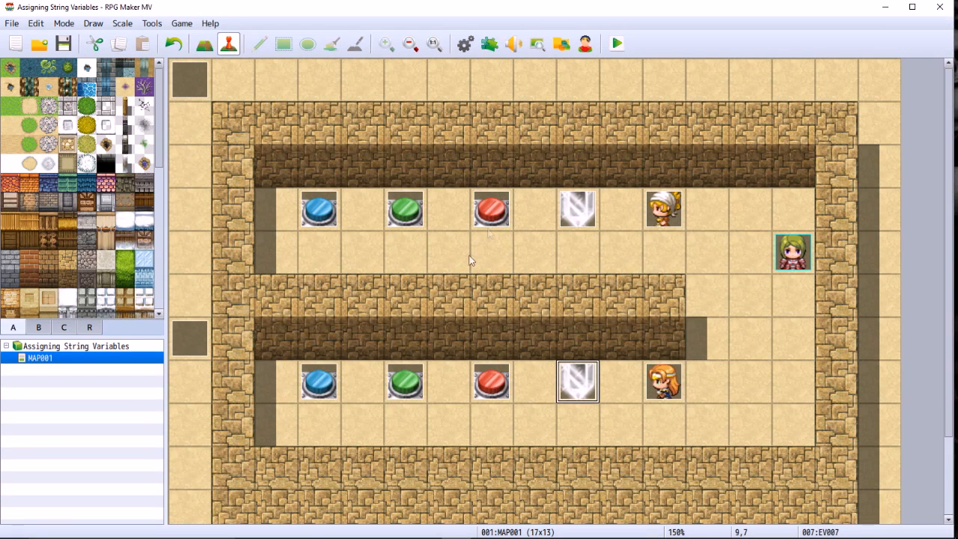
{"action": "left_click", "coordinate": [395, 222]}
{"action": "right_click", "coordinate": [394, 211]}
{"action": "left_click", "coordinate": [411, 220]}
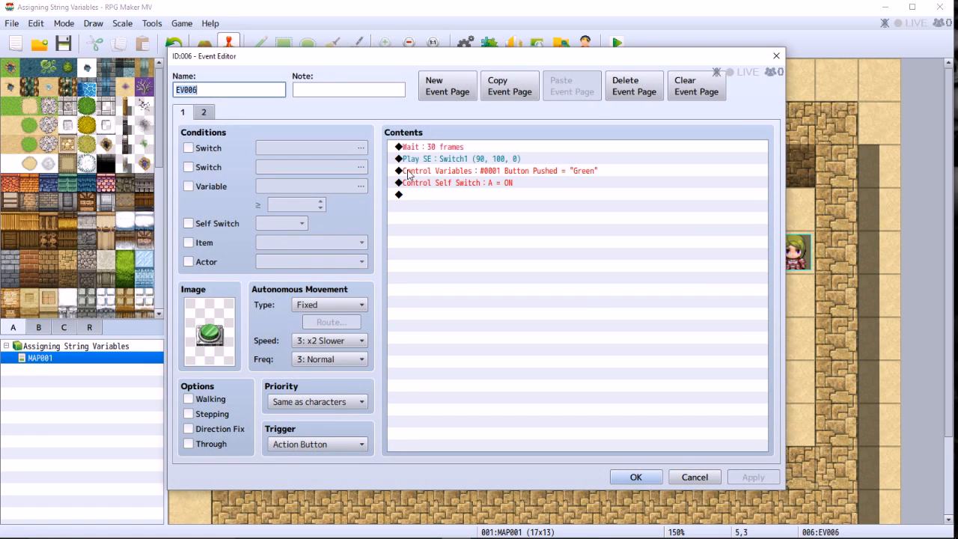
{"action": "left_click", "coordinate": [776, 55]}
Open the upper crystal event, copy the whole "Blue" conditional branch from page 1, and close the event.
{"action": "left_click", "coordinate": [588, 220]}
{"action": "right_click", "coordinate": [589, 220]}
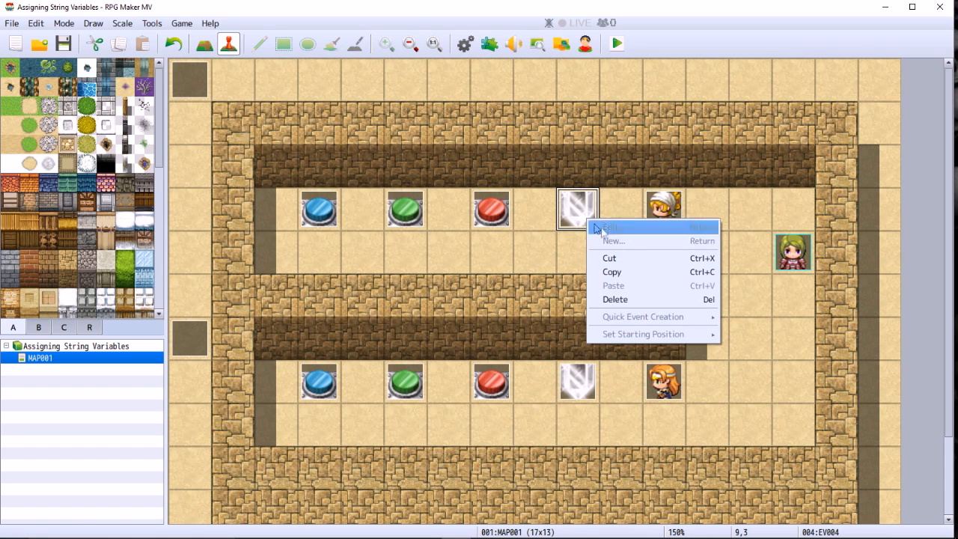
{"action": "left_click", "coordinate": [610, 229]}
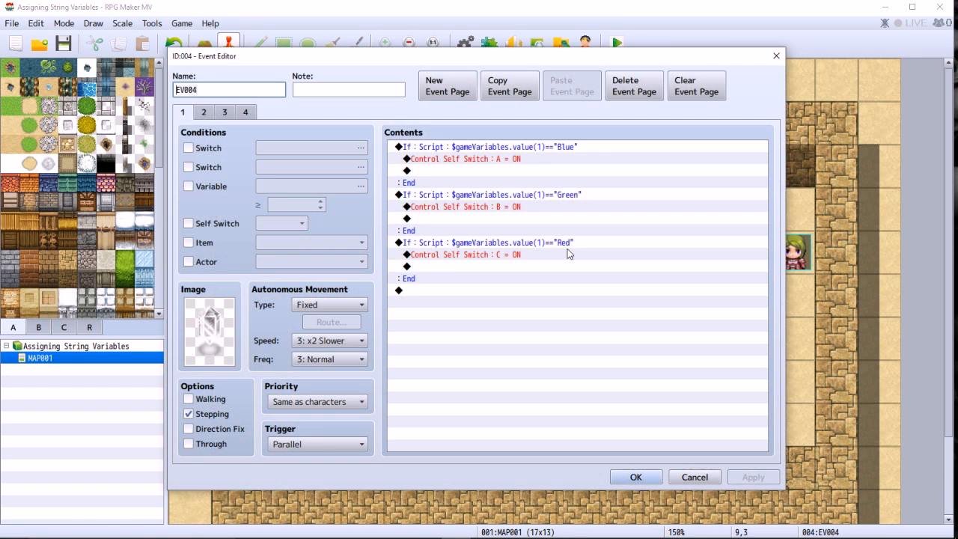
{"action": "left_click", "coordinate": [503, 147]}
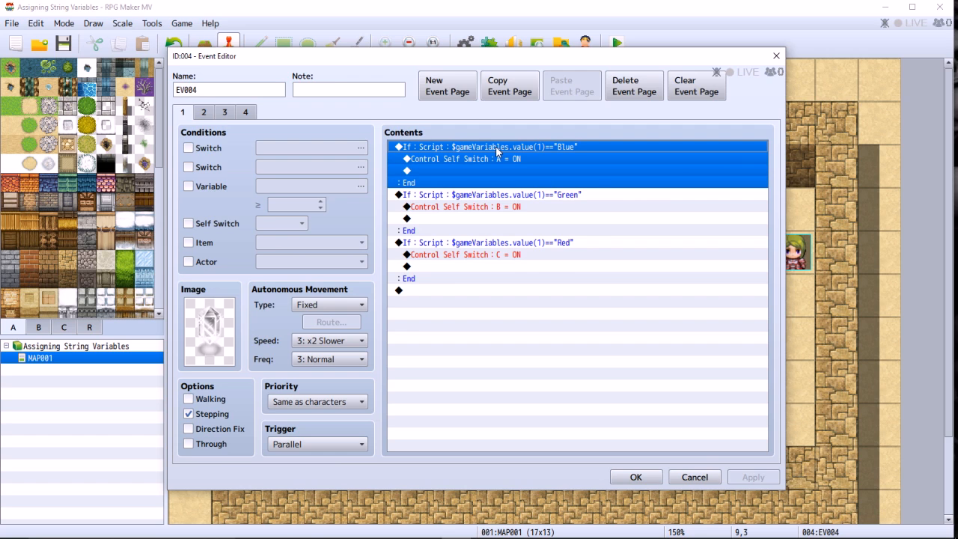
{"action": "right_click", "coordinate": [496, 146]}
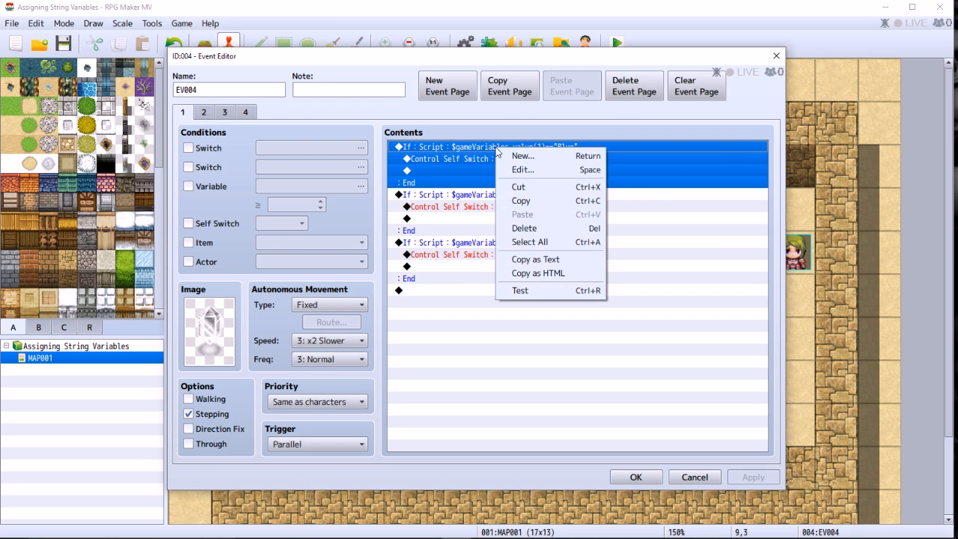
{"action": "left_click", "coordinate": [518, 201]}
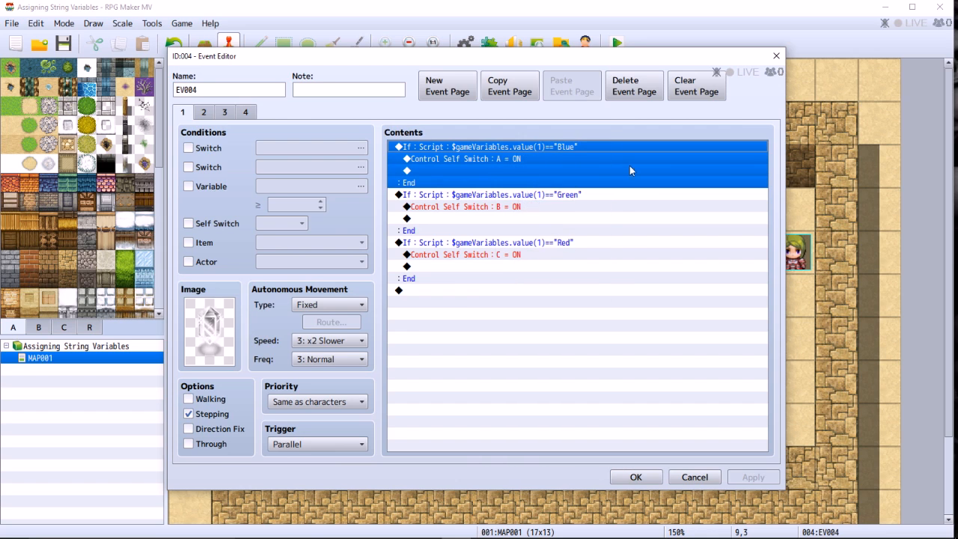
{"action": "left_click", "coordinate": [776, 56]}
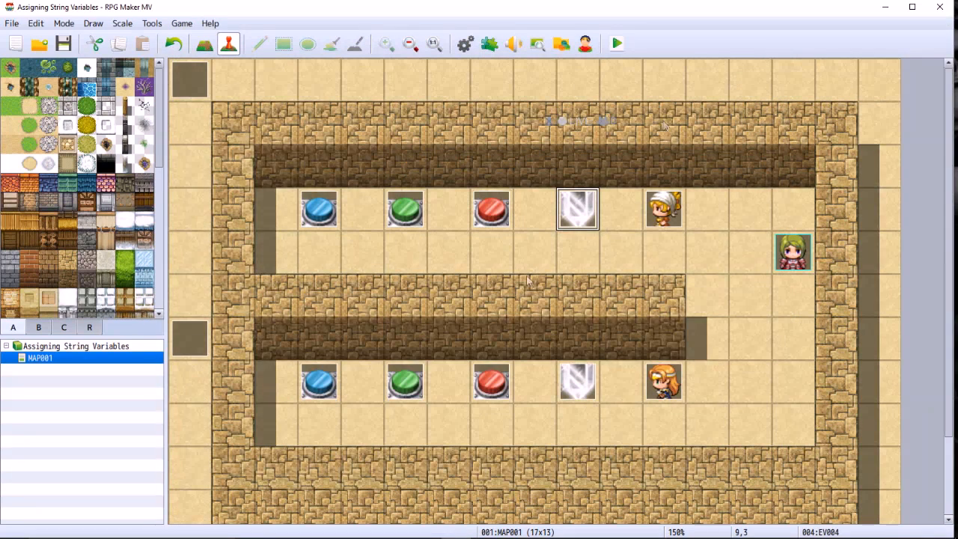
Open the lower crystal event and paste the copied "Blue" conditional branch below the existing one on page 1.
{"action": "left_click", "coordinate": [569, 387]}
{"action": "right_click", "coordinate": [568, 387]}
{"action": "left_click", "coordinate": [584, 394]}
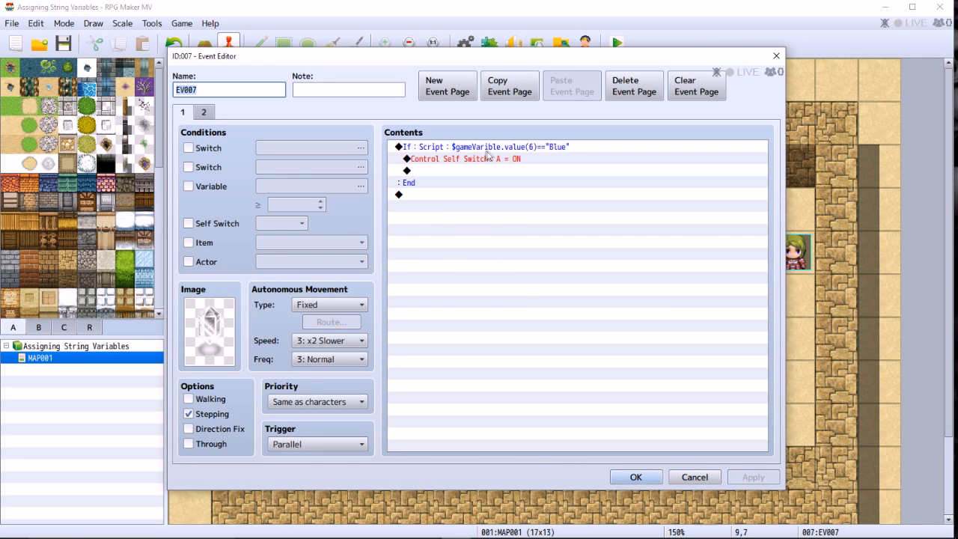
{"action": "left_click", "coordinate": [430, 212]}
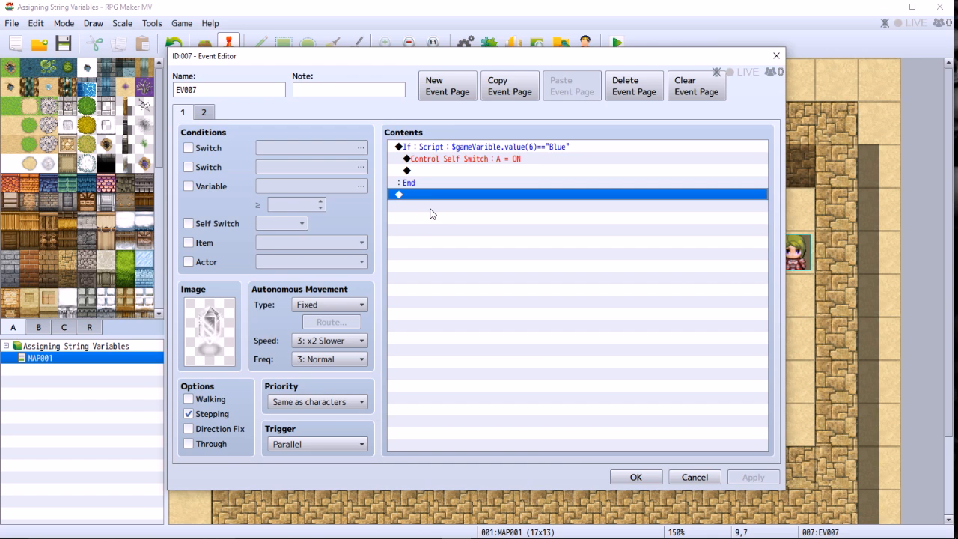
{"action": "right_click", "coordinate": [432, 197]}
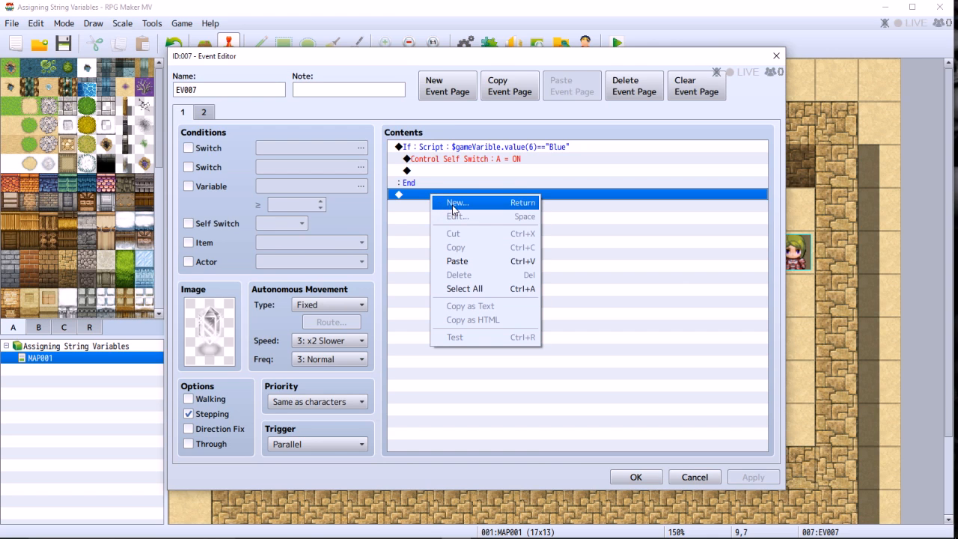
{"action": "left_click", "coordinate": [457, 261]}
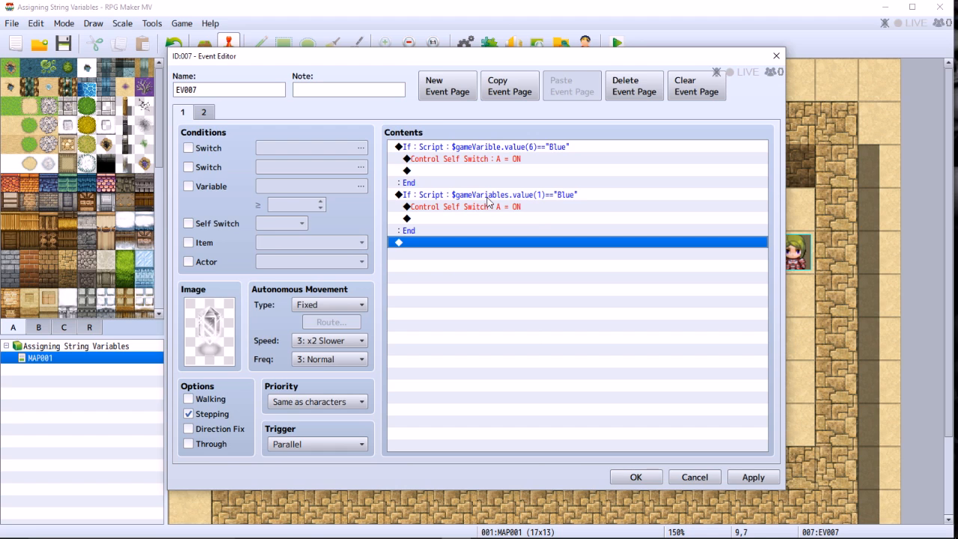
Correct the first branch's script condition on page 1 to $gameVariables.value(6)=="Blue".
{"action": "right_click", "coordinate": [470, 148]}
{"action": "left_click", "coordinate": [491, 169]}
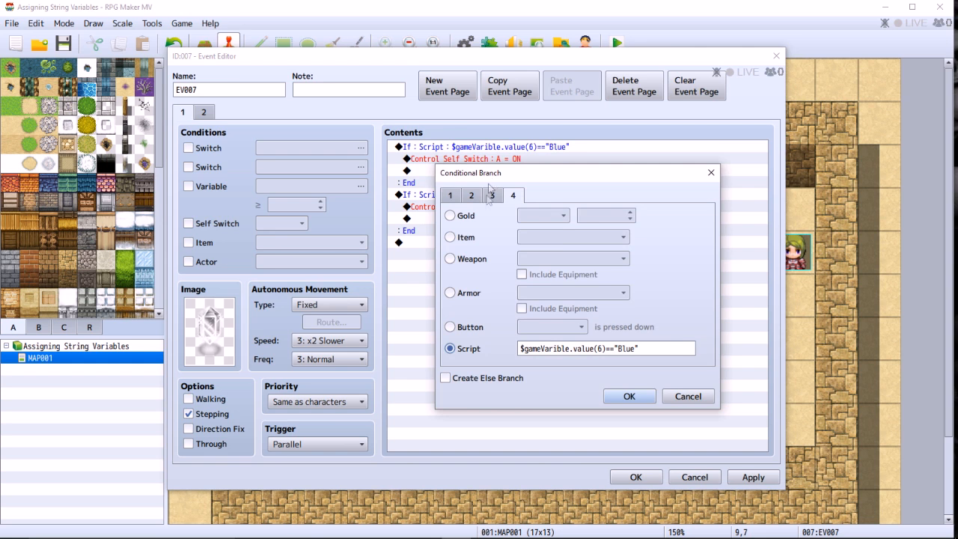
{"action": "left_click_drag", "start_coordinate": [514, 170], "coordinate": [626, 168]}
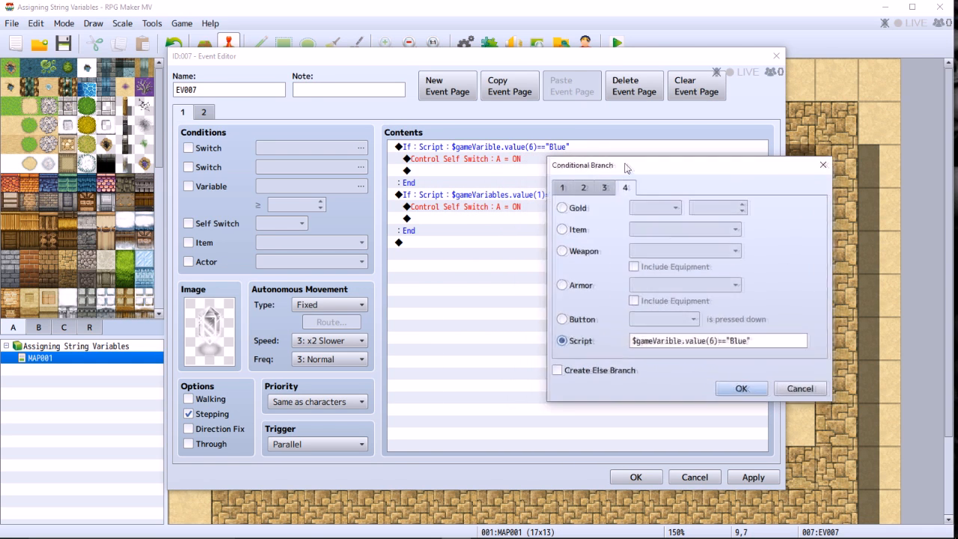
{"action": "left_click", "coordinate": [670, 342]}
{"action": "left_click", "coordinate": [670, 342]}
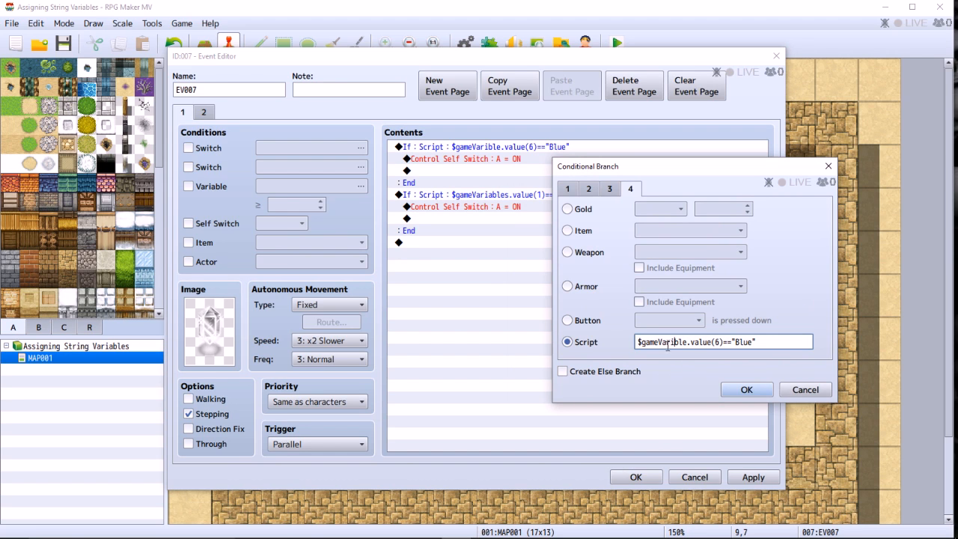
{"action": "type", "text": "able"}
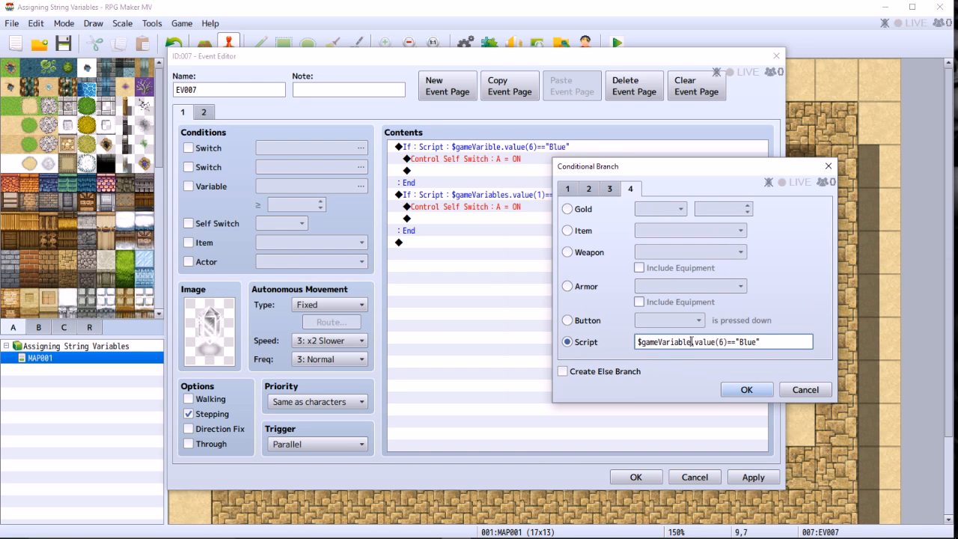
{"action": "type", "text": "s"}
{"action": "left_click", "coordinate": [737, 390]}
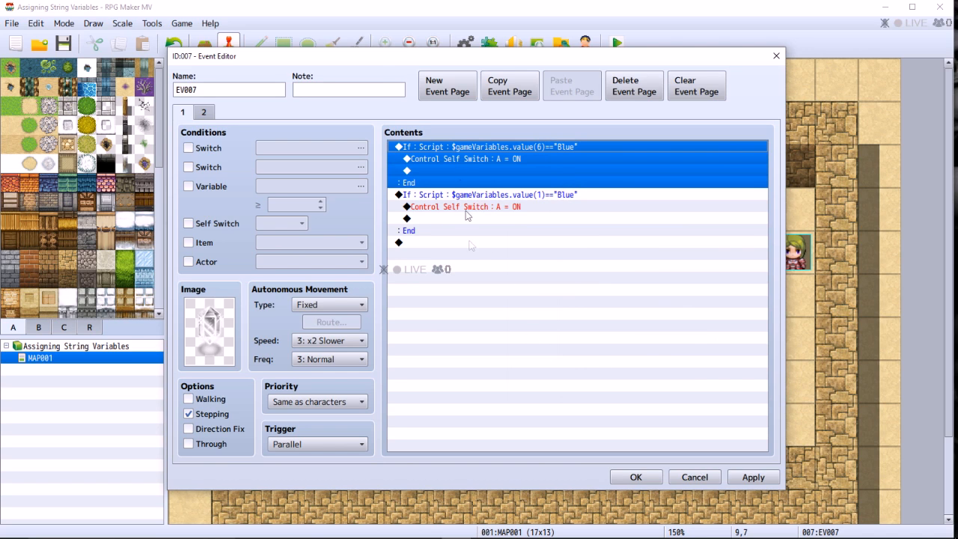
Delete the pasted $gameVariables.value(1) branch from page 1, then apply the changes and close the event.
{"action": "left_click", "coordinate": [473, 243]}
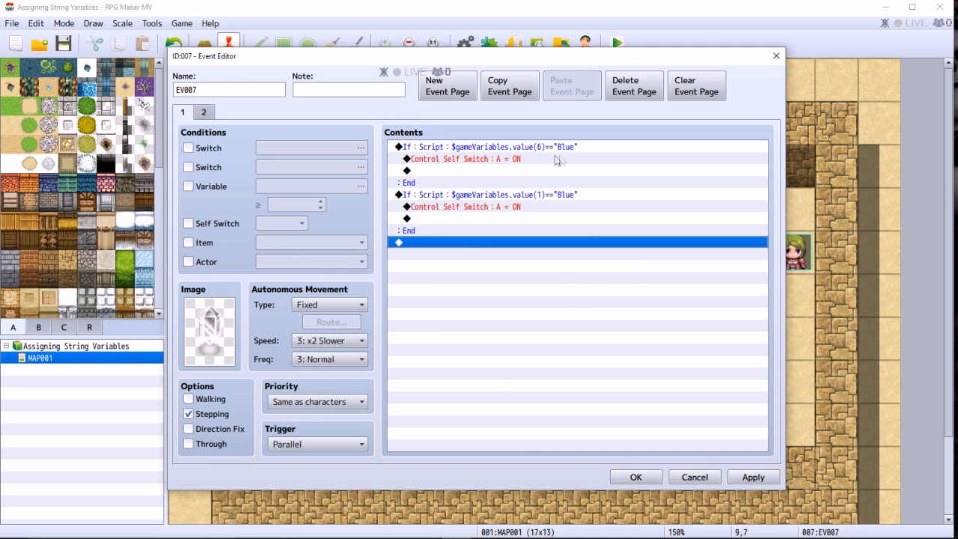
{"action": "left_click", "coordinate": [494, 197]}
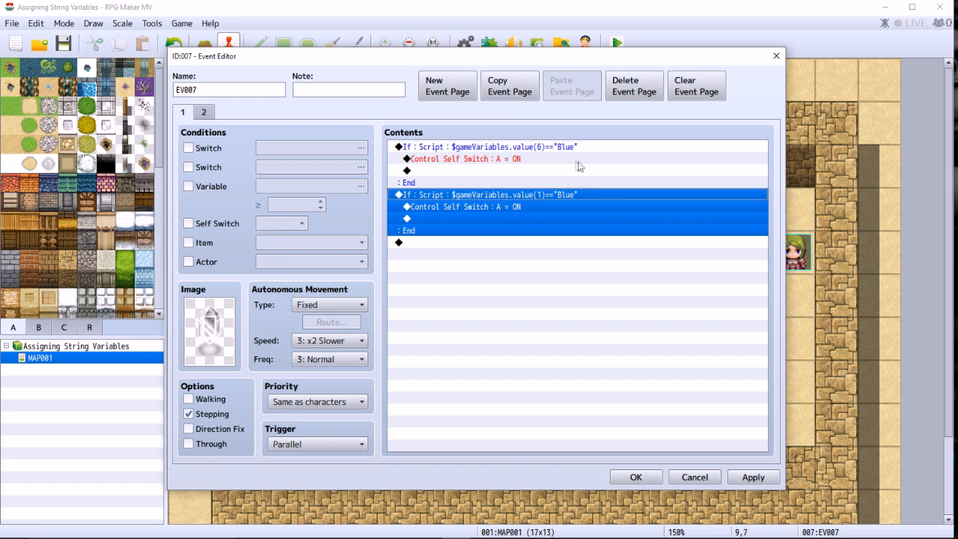
{"action": "key", "text": "Delete"}
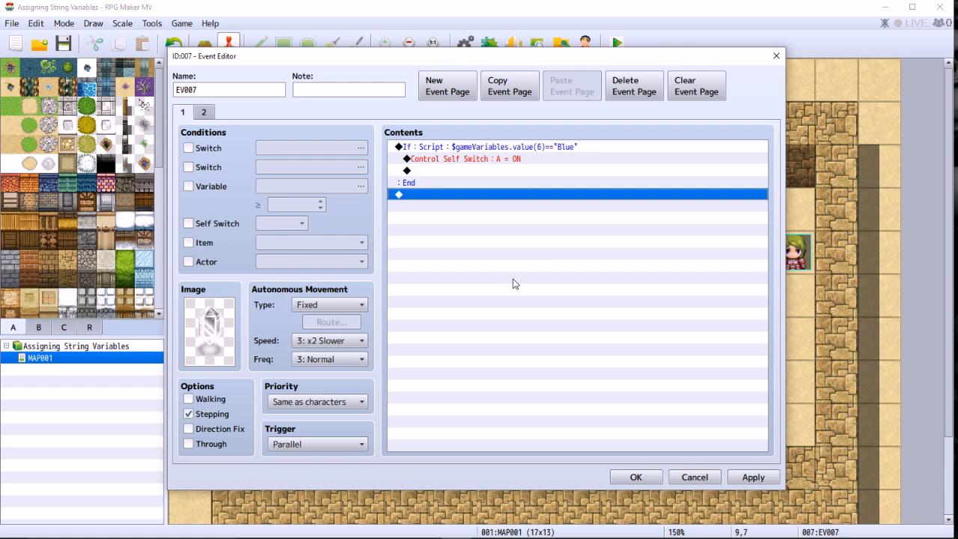
{"action": "left_click", "coordinate": [473, 152]}
{"action": "left_click", "coordinate": [487, 196]}
{"action": "left_click", "coordinate": [746, 479]}
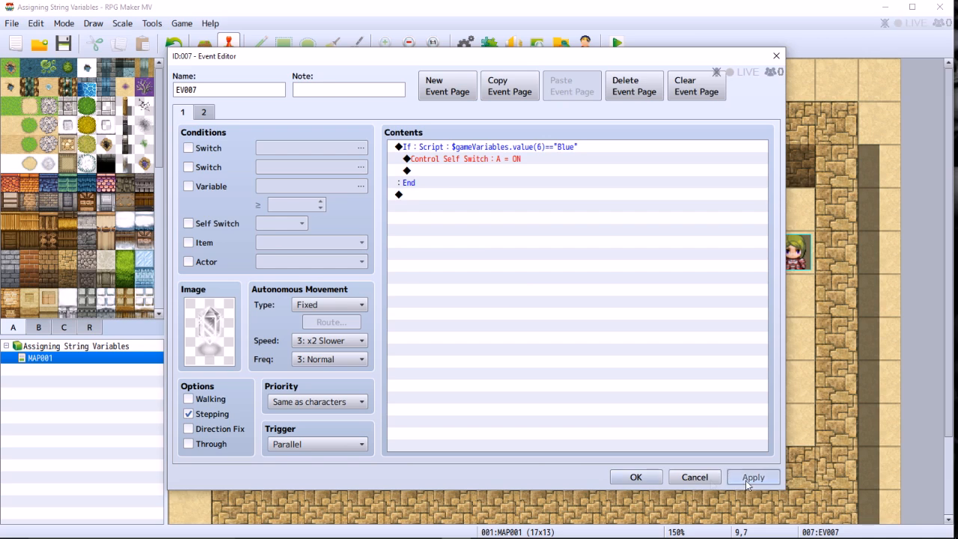
{"action": "left_click", "coordinate": [634, 477]}
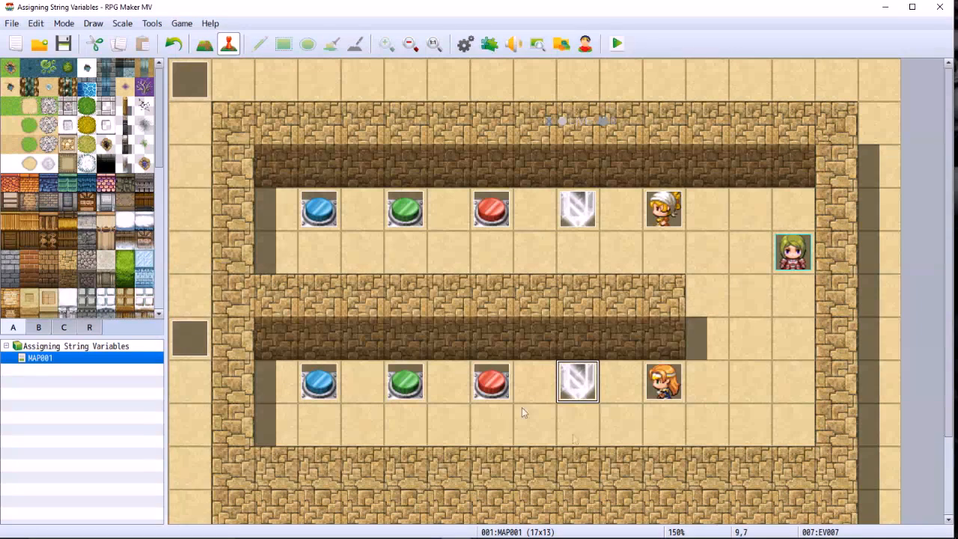
Save the changes and playtest the project by starting a new game.
{"action": "left_click", "coordinate": [617, 43]}
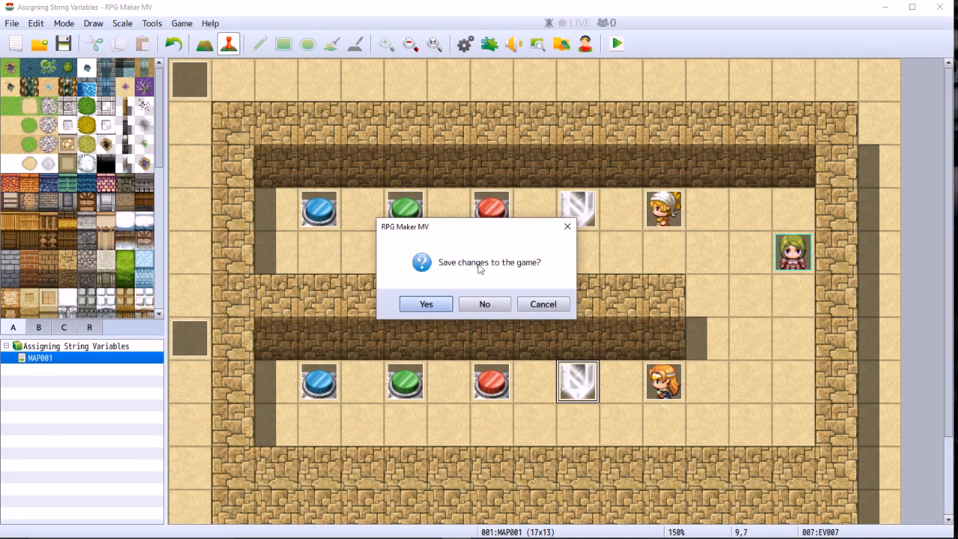
{"action": "left_click", "coordinate": [425, 306]}
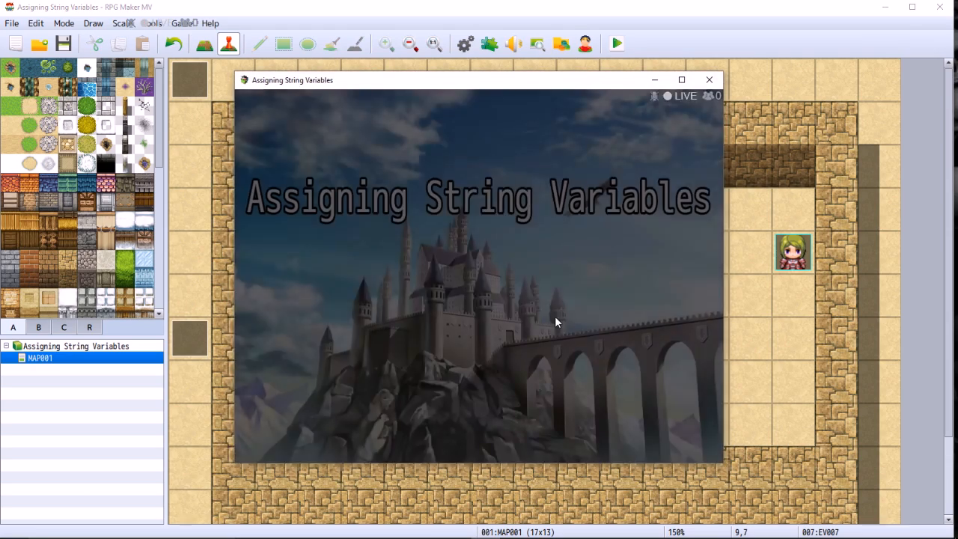
{"action": "key", "text": "Return"}
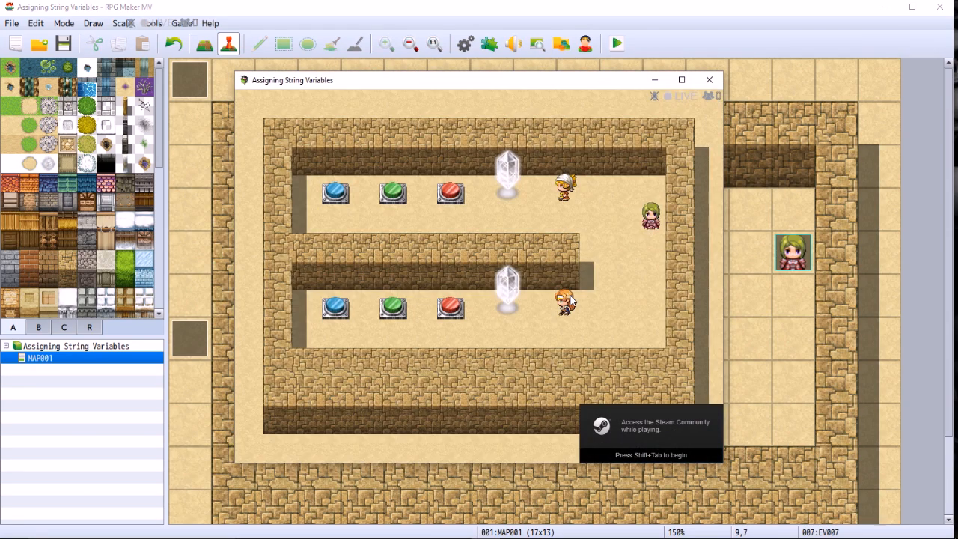
In the playtest, activate the lower blue switch and talk to the lower character about the crystal's color.
{"action": "left_click", "coordinate": [571, 299]}
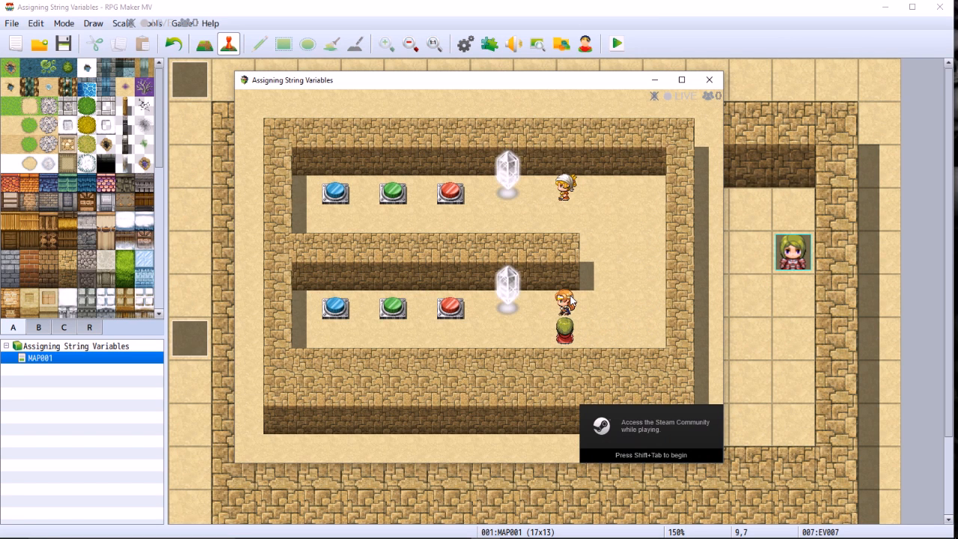
{"action": "left_click", "coordinate": [571, 300]}
{"action": "left_click", "coordinate": [572, 300]}
{"action": "key", "text": "Left"}
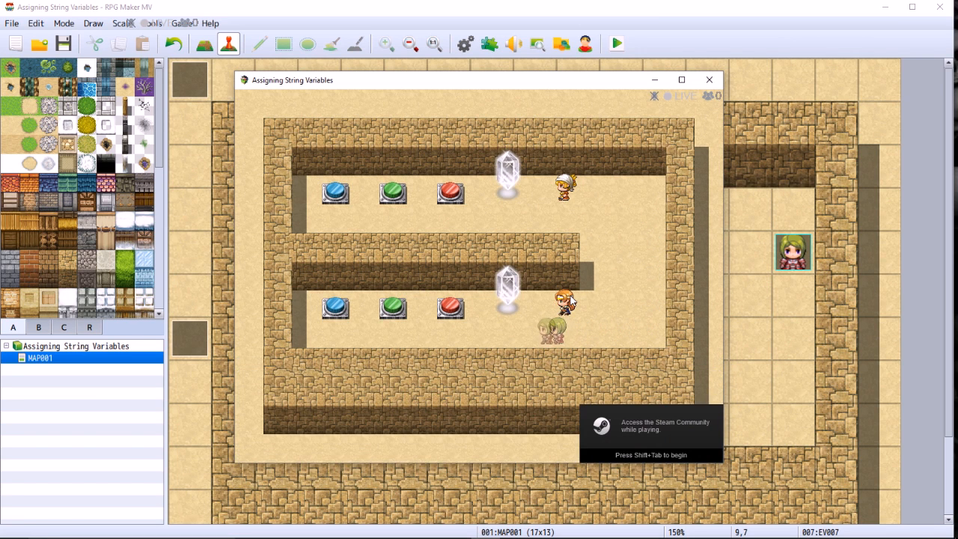
{"action": "key", "text": "Up"}
{"action": "key", "text": "Return"}
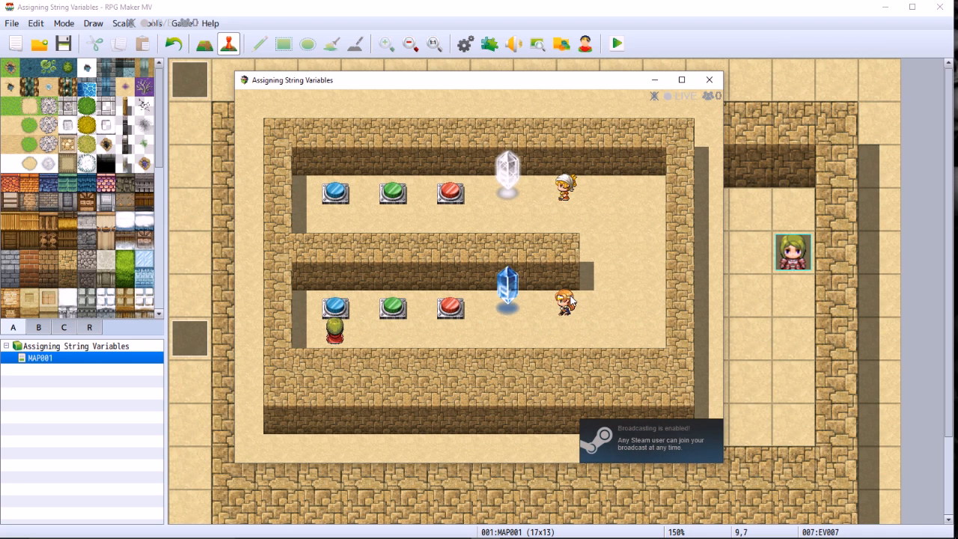
{"action": "key", "text": "Right"}
{"action": "key", "text": "Right"}
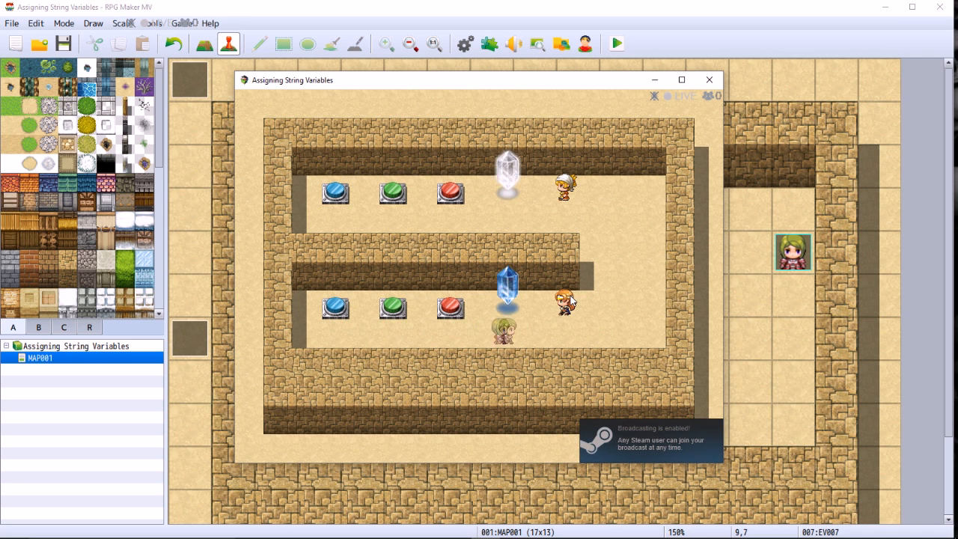
{"action": "key", "text": "Up"}
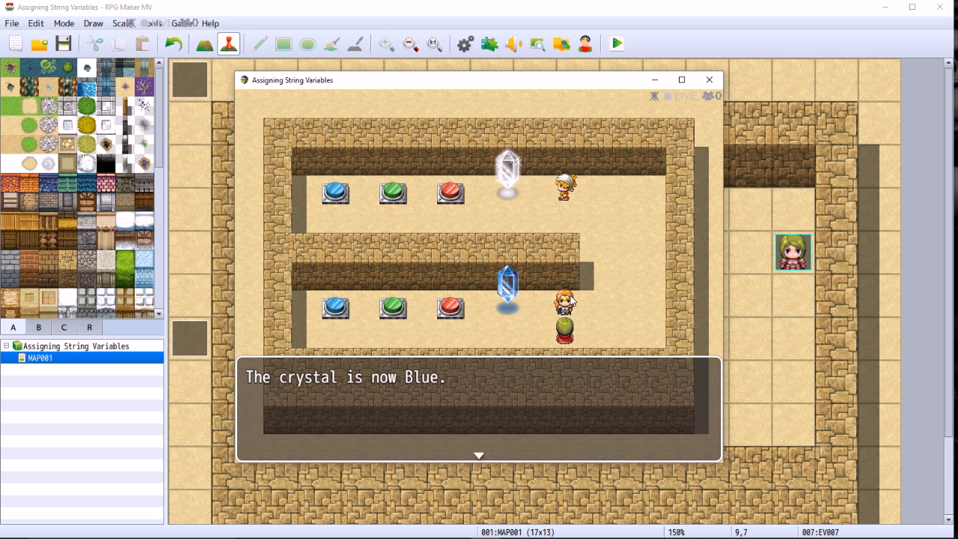
{"action": "key", "text": "Return"}
Walk the player to the upper room and activate its blue switch.
{"action": "key", "text": "Right"}
{"action": "key", "text": "Up"}
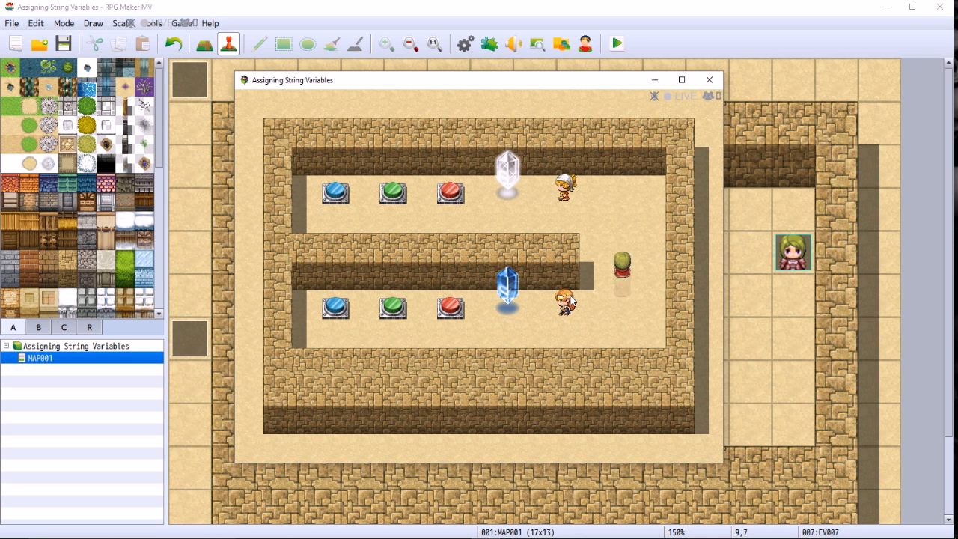
{"action": "key", "text": "Left"}
{"action": "key", "text": "Left"}
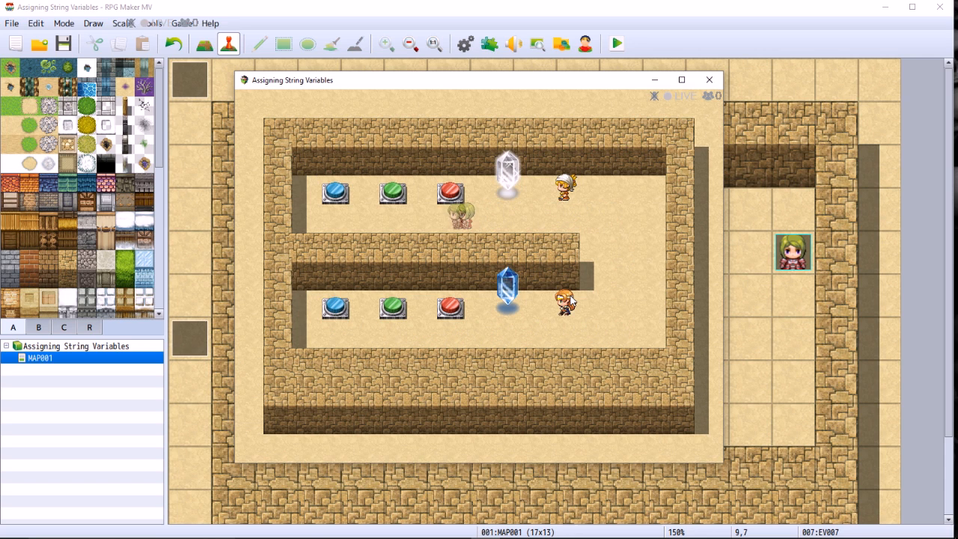
{"action": "key", "text": "Return"}
Return the player to the lower room and activate its green switch.
{"action": "key", "text": "Right"}
{"action": "key", "text": "Right"}
{"action": "key", "text": "Down"}
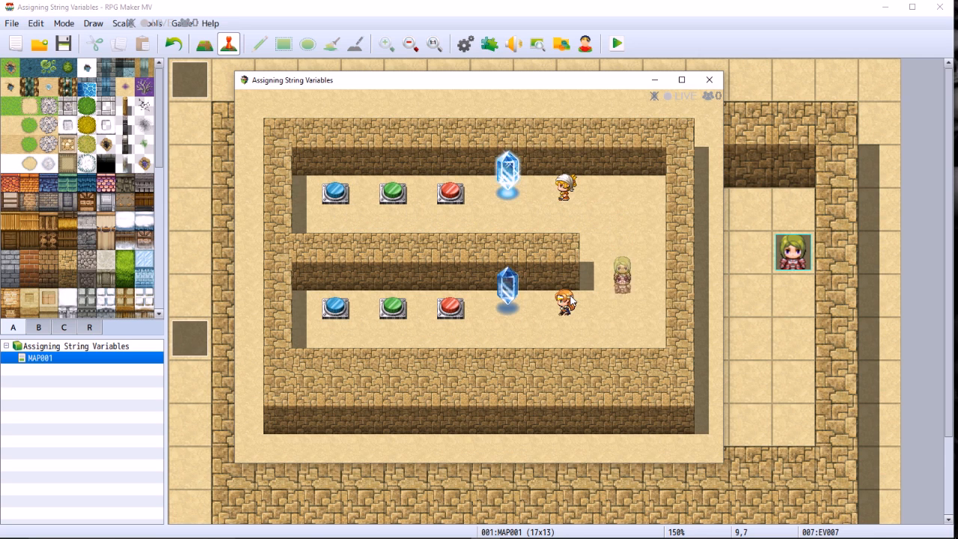
{"action": "key", "text": "Left"}
{"action": "key", "text": "Left"}
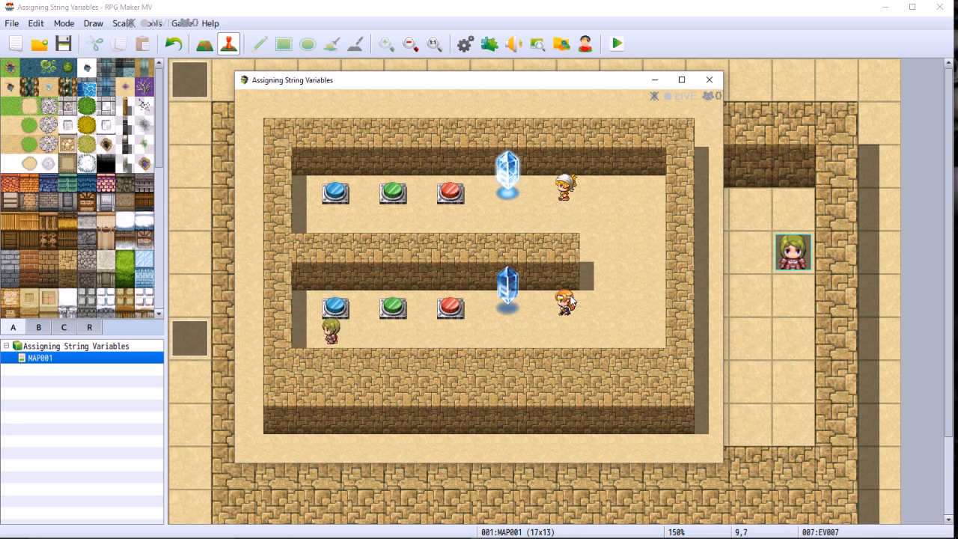
{"action": "key", "text": "Right"}
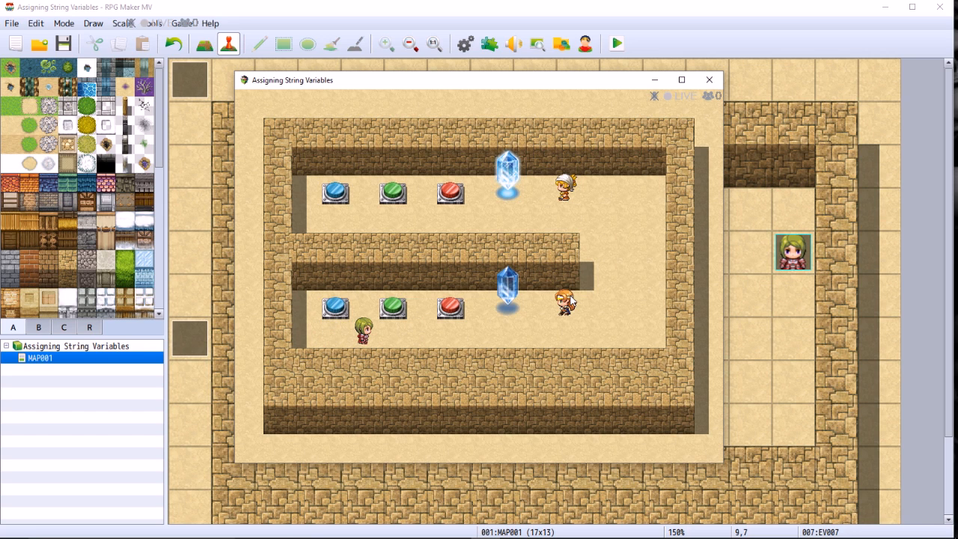
{"action": "key", "text": "Right"}
{"action": "key", "text": "Up"}
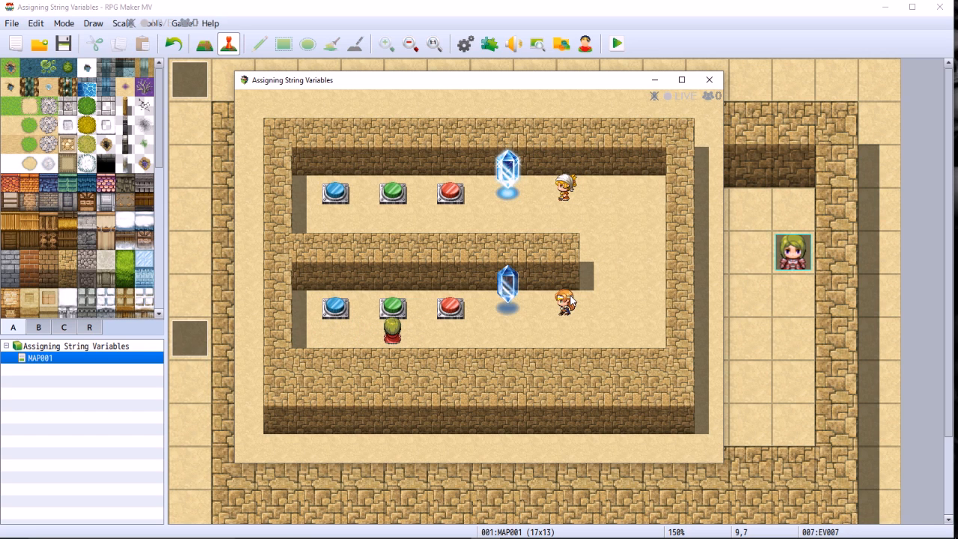
{"action": "key", "text": "Return"}
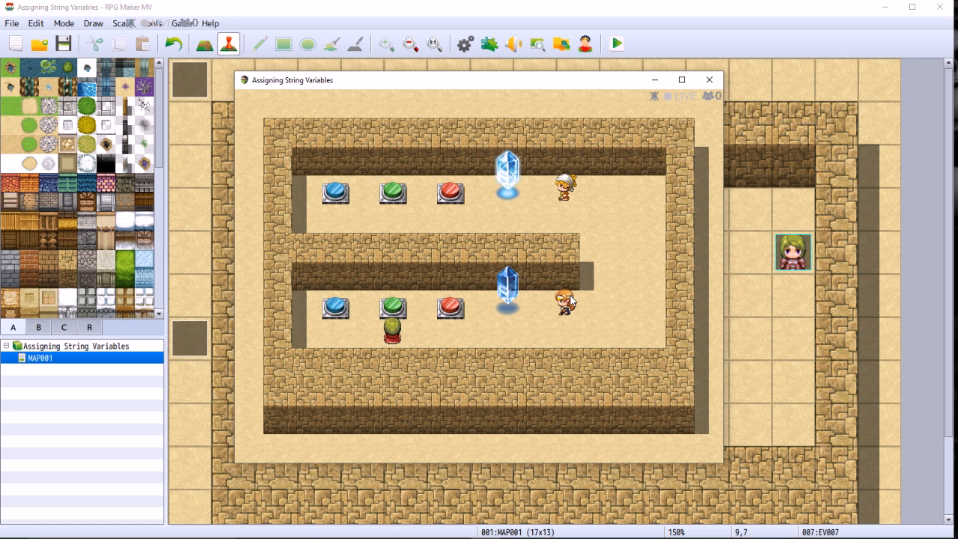
Talk to the lower character again to check the crystal's color value, and close the game window.
{"action": "key", "text": "Left"}
{"action": "key", "text": "Right"}
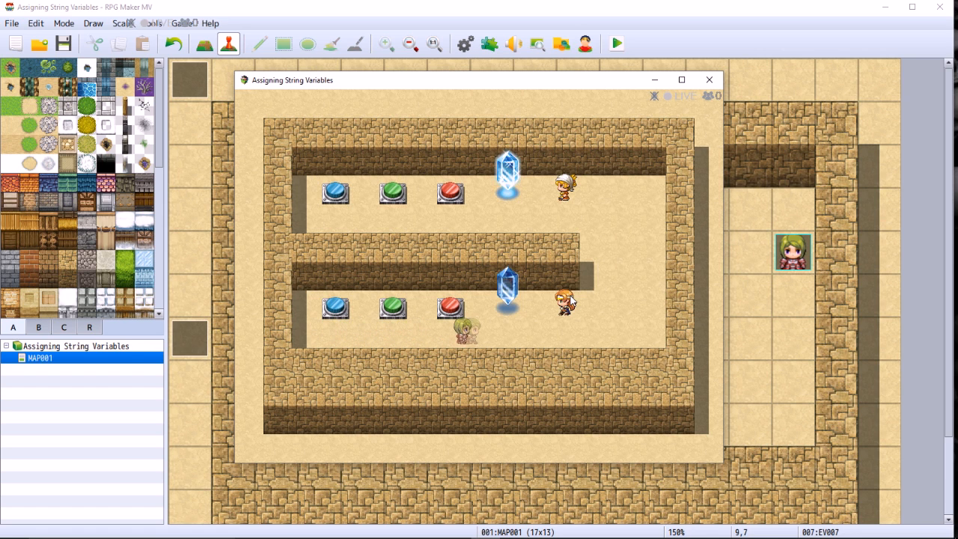
{"action": "key", "text": "Up"}
{"action": "key", "text": "Return"}
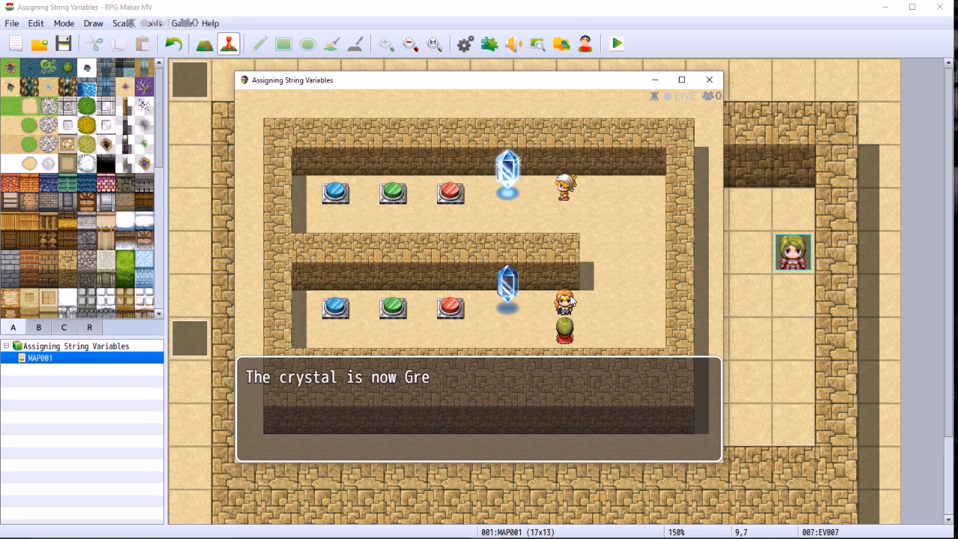
{"action": "key", "text": "Return"}
{"action": "key", "text": "Left"}
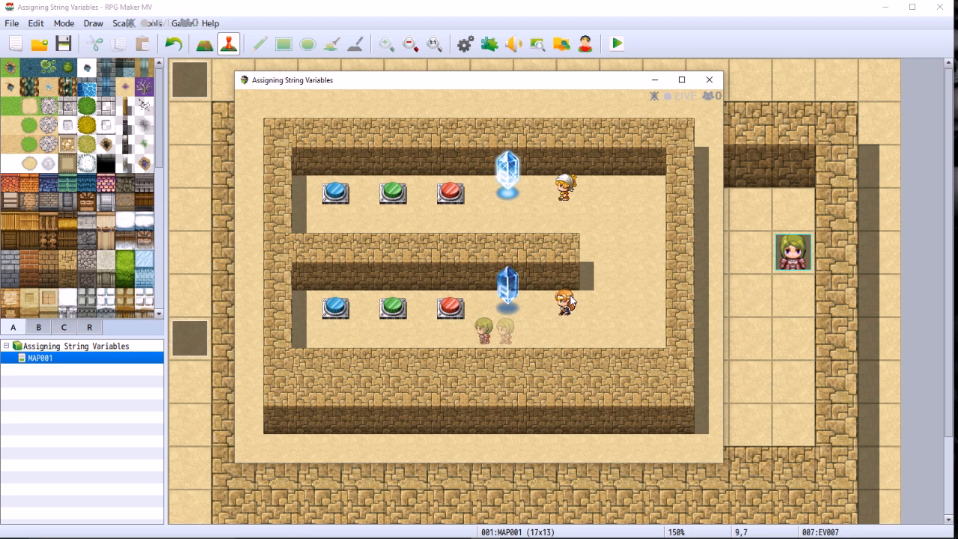
{"action": "key", "text": "Left"}
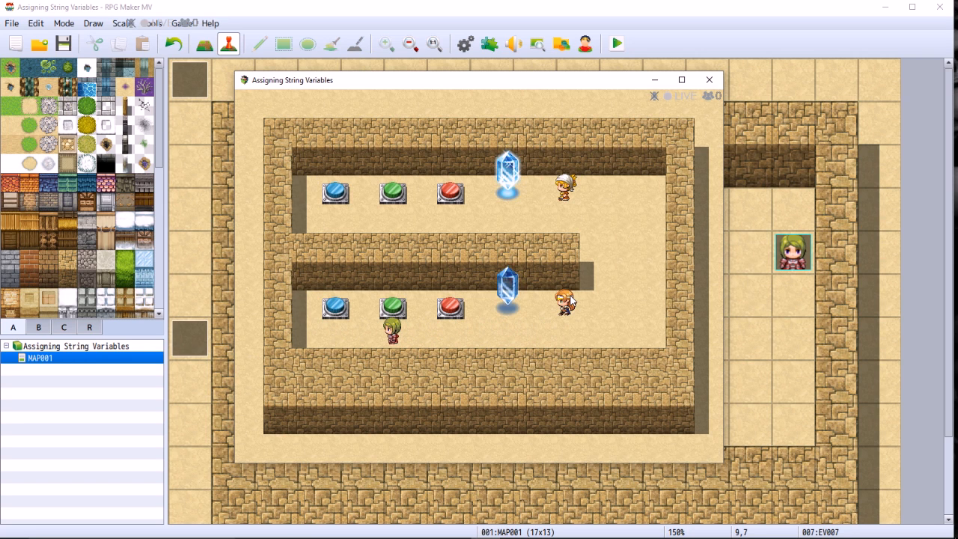
{"action": "left_click", "coordinate": [708, 79]}
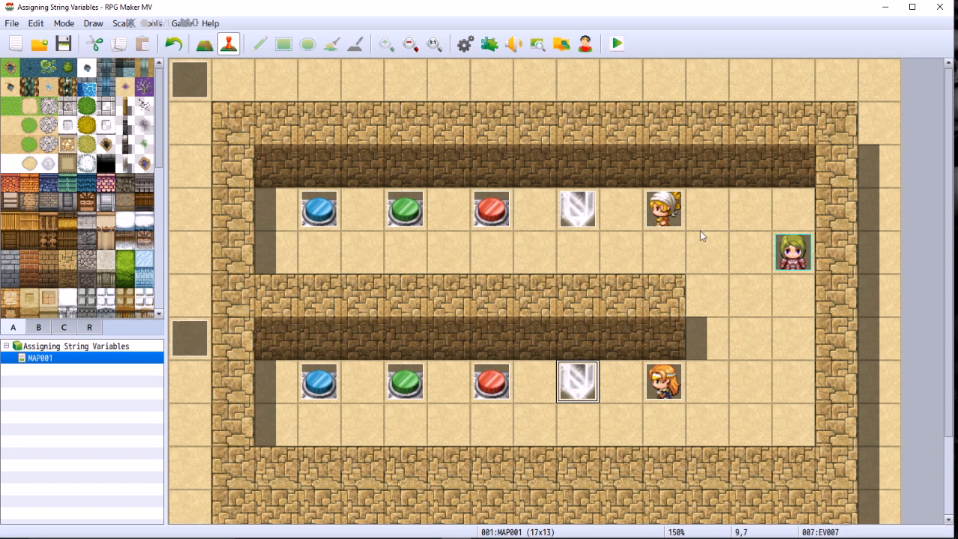
Open the lower crystal's event and duplicate the "Blue" script condition branch below the original on page 1.
{"action": "left_click", "coordinate": [412, 392]}
{"action": "left_click", "coordinate": [578, 384]}
{"action": "right_click", "coordinate": [578, 379]}
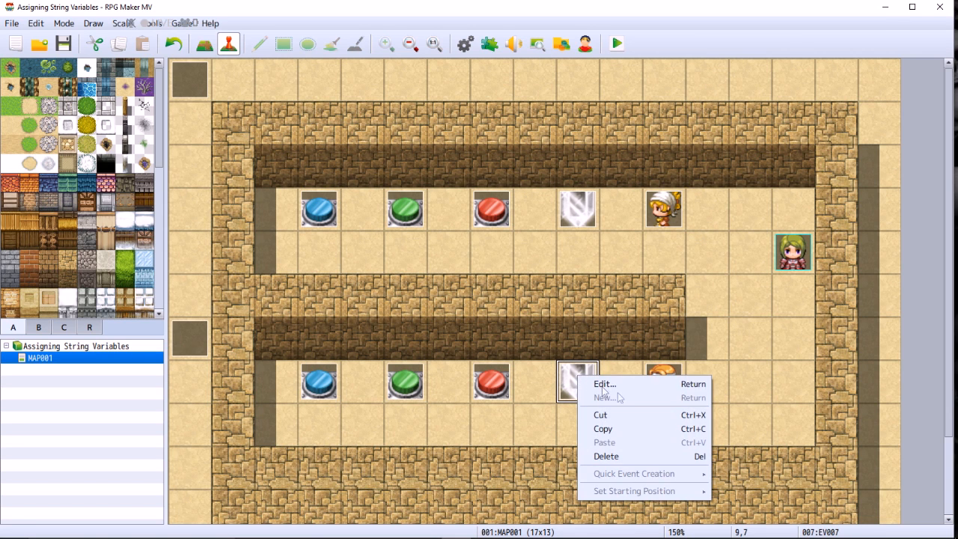
{"action": "left_click", "coordinate": [614, 384]}
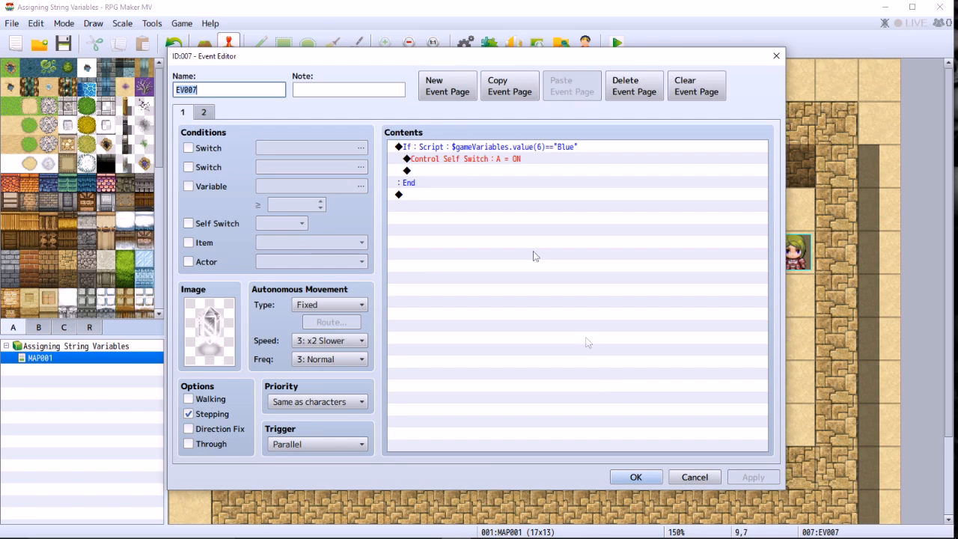
{"action": "left_click", "coordinate": [456, 150]}
{"action": "right_click", "coordinate": [455, 150]}
{"action": "key", "text": "Escape"}
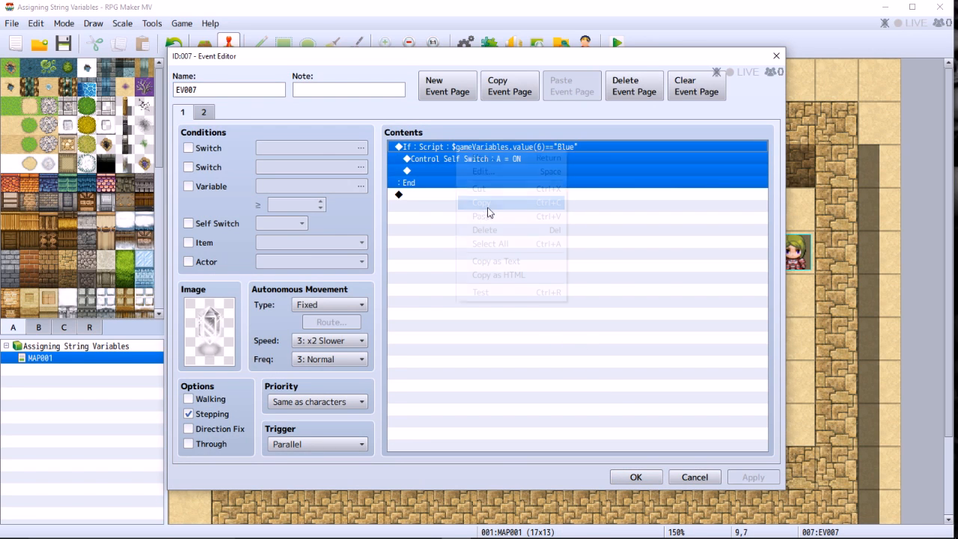
{"action": "left_click", "coordinate": [444, 197]}
{"action": "right_click", "coordinate": [444, 198]}
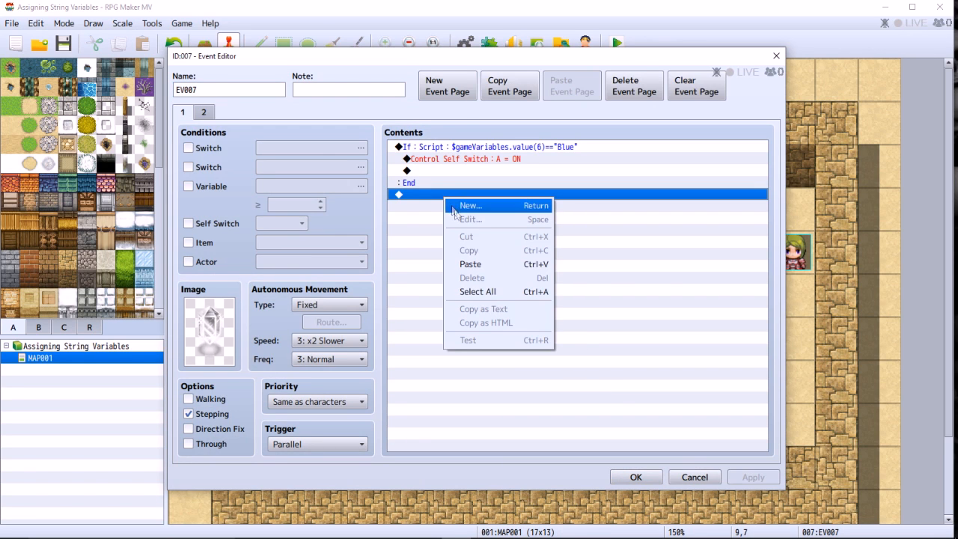
{"action": "left_click", "coordinate": [469, 265]}
Change the duplicated branch's script condition to $gameVariables.value(6)=="Green".
{"action": "left_click", "coordinate": [476, 197]}
{"action": "right_click", "coordinate": [476, 198]}
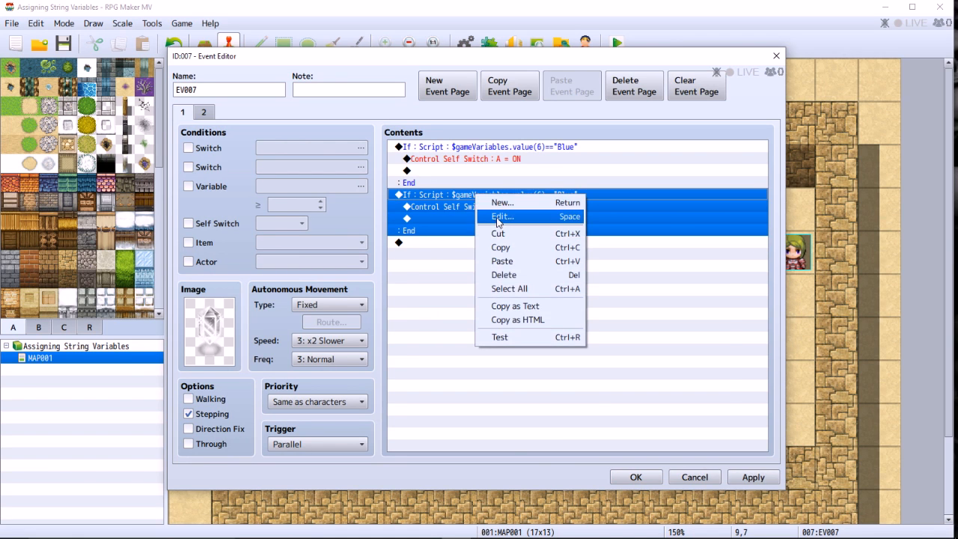
{"action": "left_click", "coordinate": [500, 217]}
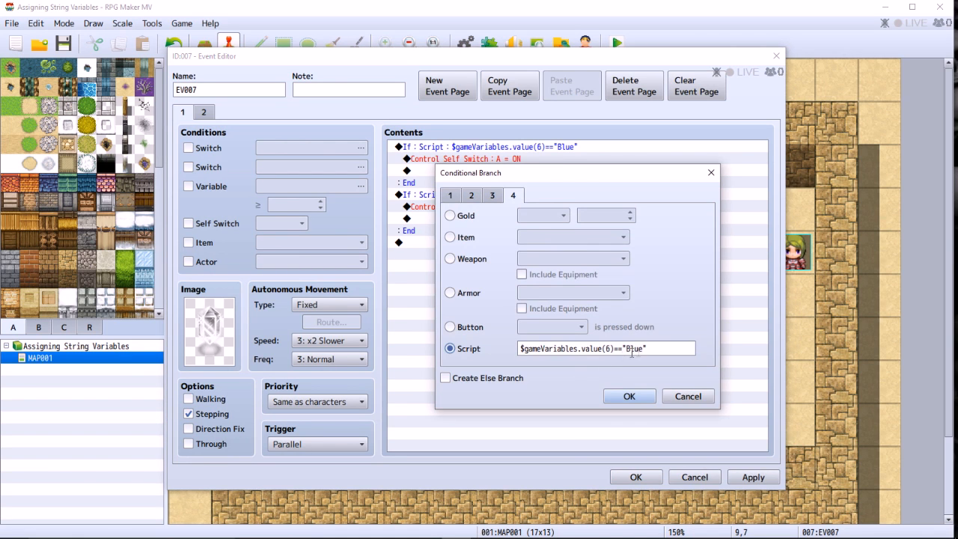
{"action": "key", "text": "ctrl+a"}
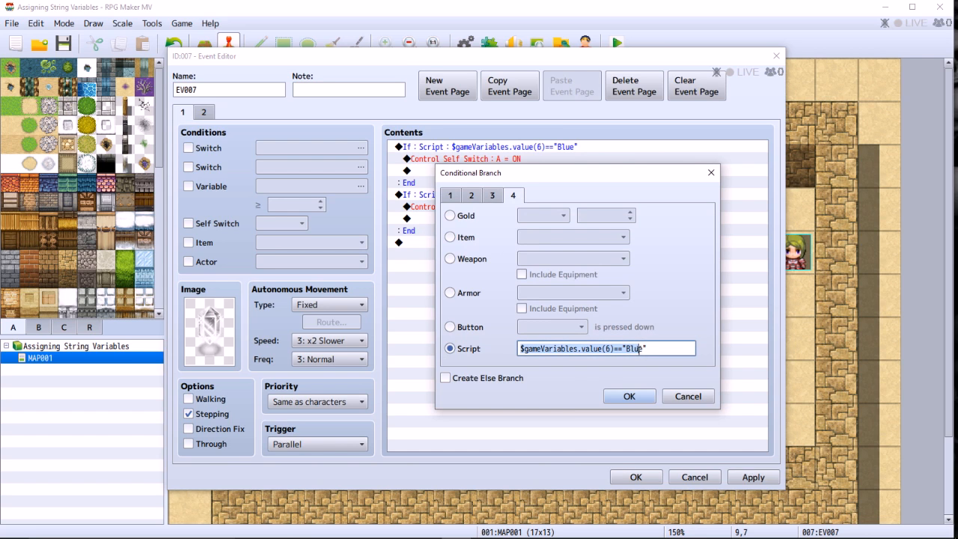
{"action": "left_click", "coordinate": [641, 349]}
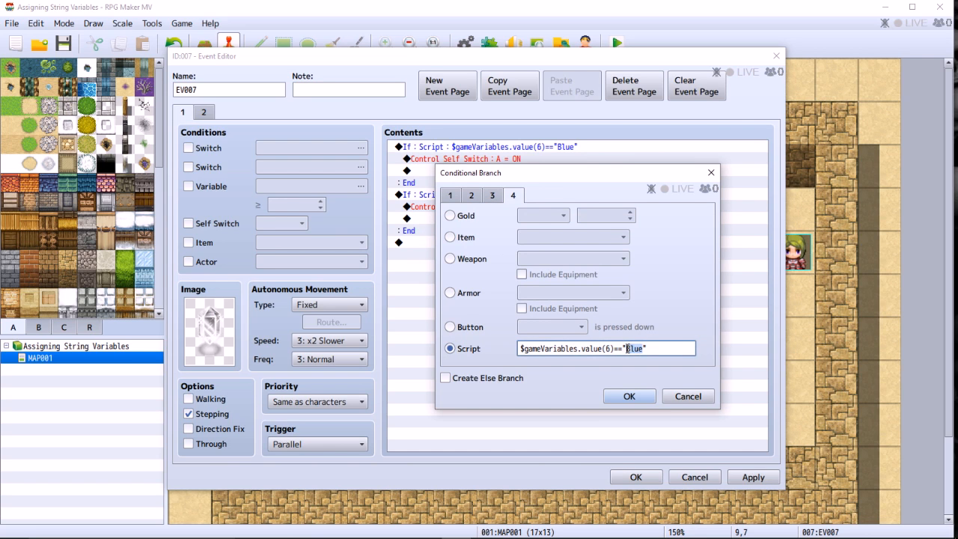
{"action": "type", "text": "Green"}
{"action": "left_click", "coordinate": [649, 397]}
Set the self switch command inside the "Green" branch to turn self switch B ON.
{"action": "left_click", "coordinate": [496, 207]}
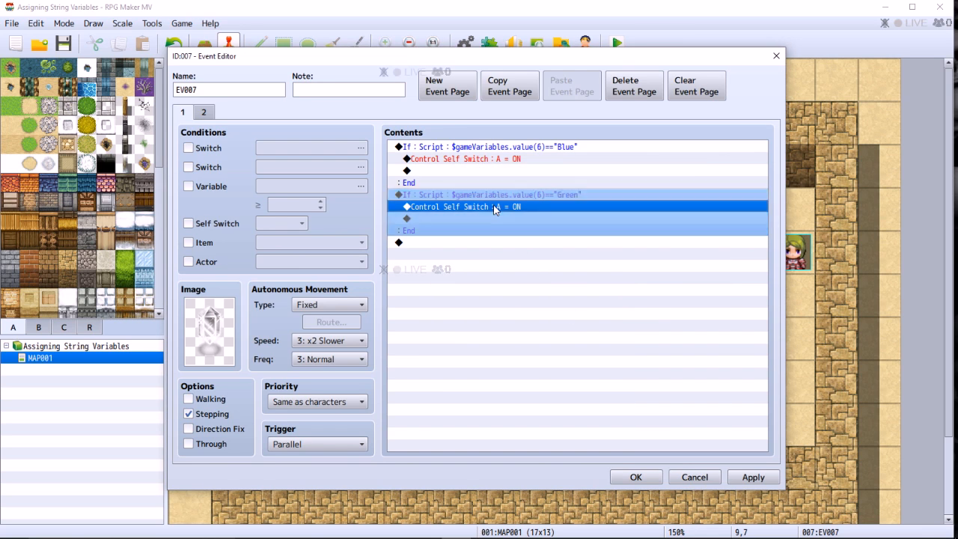
{"action": "right_click", "coordinate": [495, 209]}
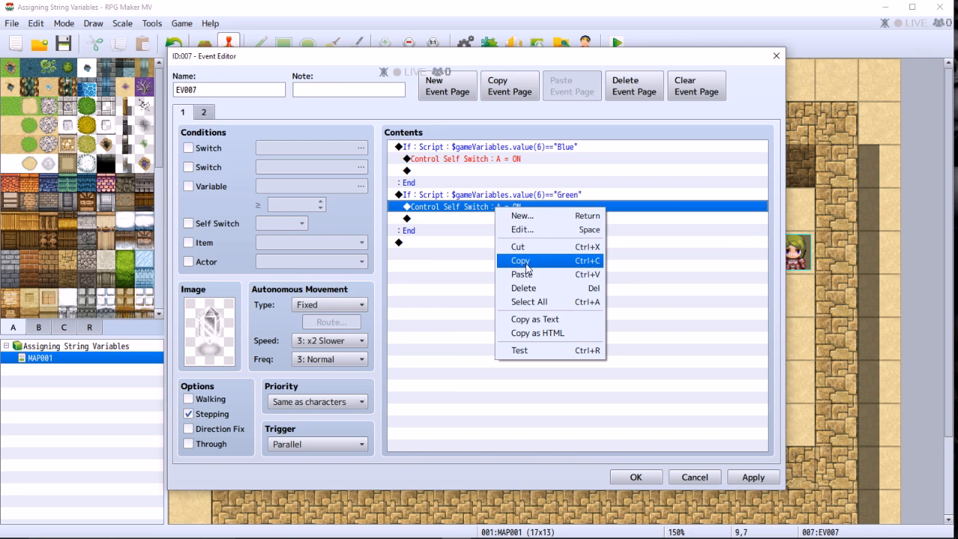
{"action": "left_click", "coordinate": [522, 230]}
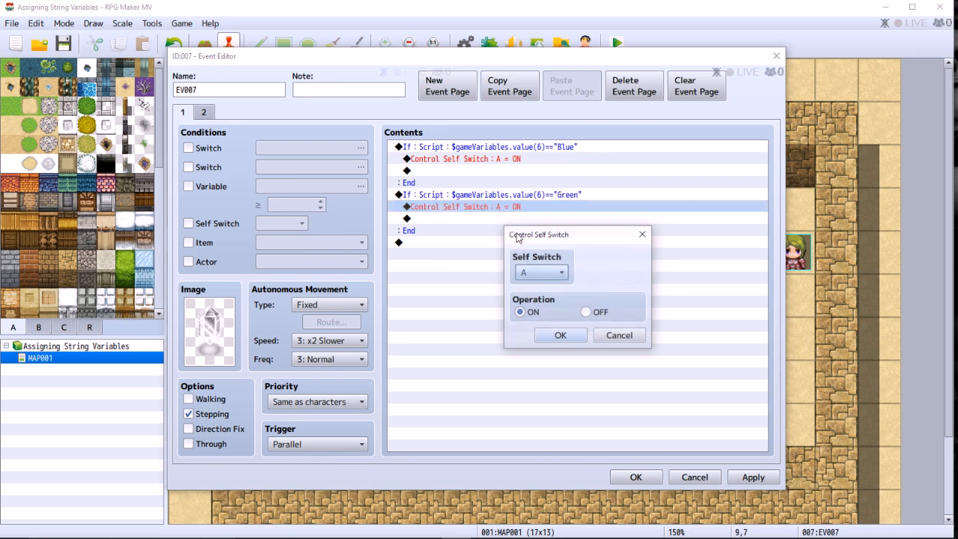
{"action": "left_click", "coordinate": [540, 274]}
{"action": "left_click", "coordinate": [535, 301]}
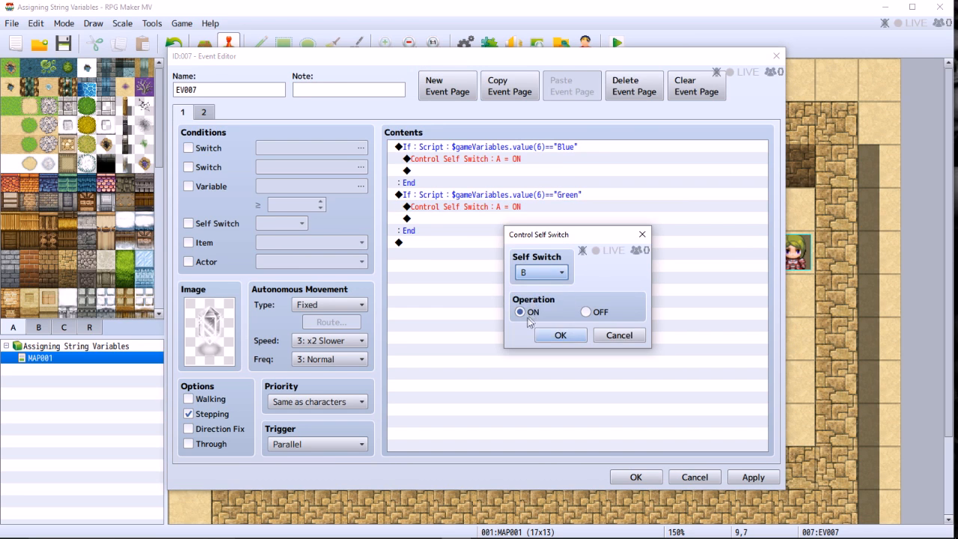
{"action": "left_click", "coordinate": [558, 334]}
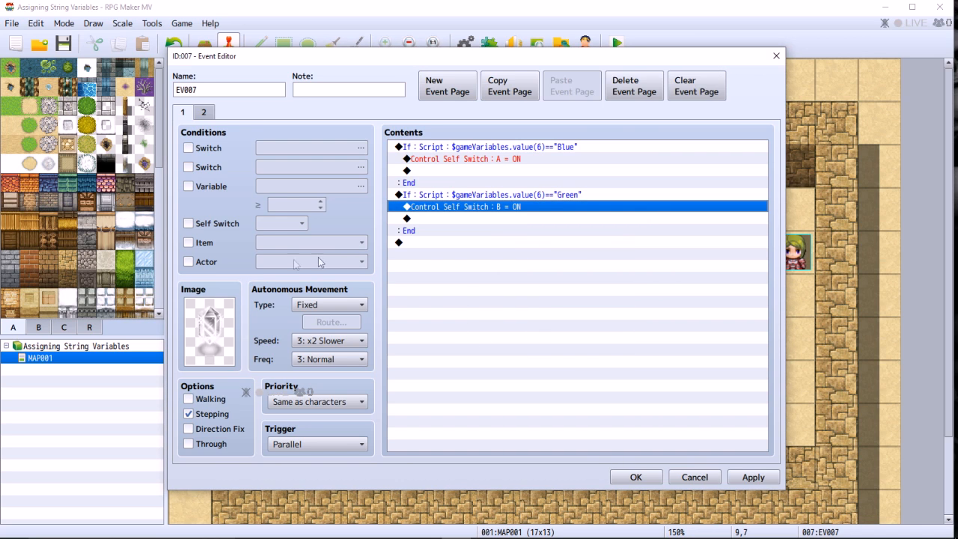
{"action": "left_click", "coordinate": [438, 96]}
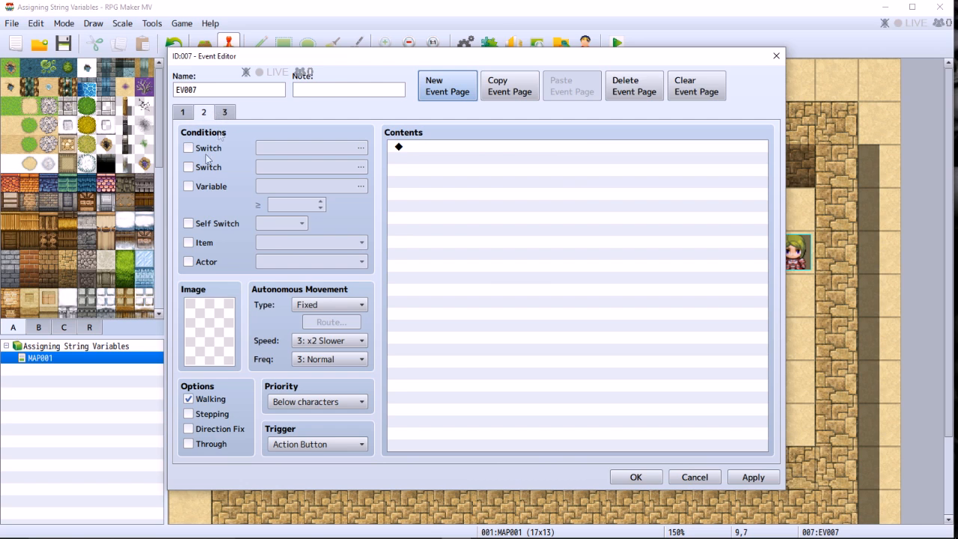
{"action": "left_click", "coordinate": [188, 223]}
{"action": "left_click", "coordinate": [282, 223]}
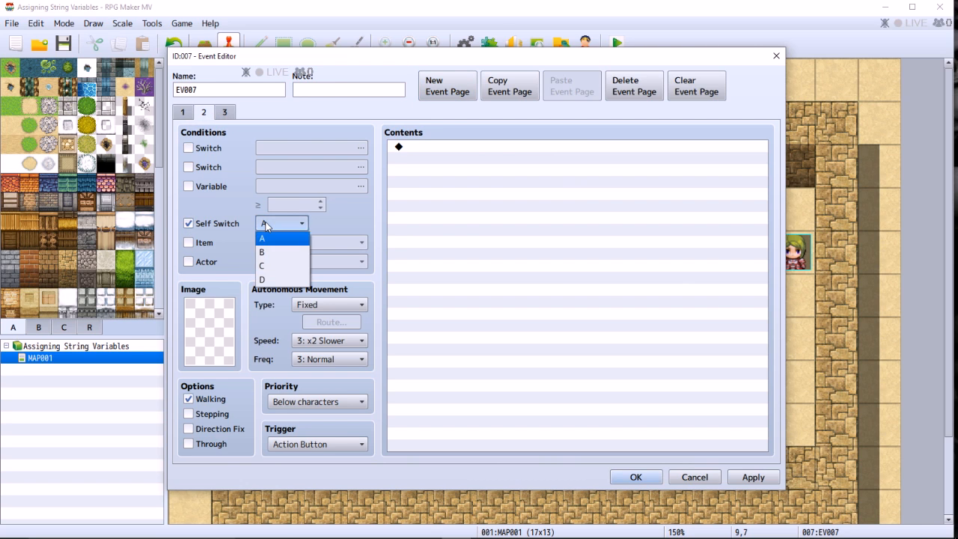
{"action": "left_click", "coordinate": [269, 251]}
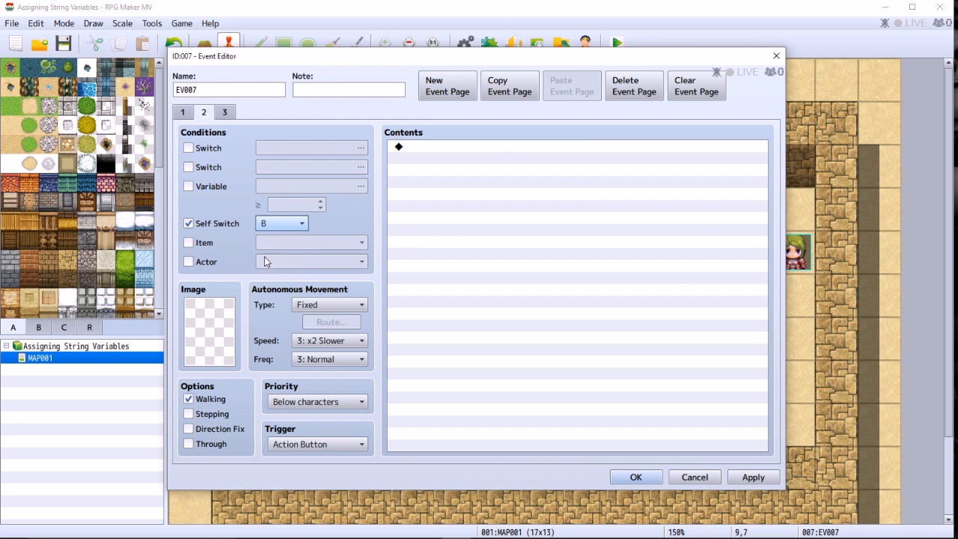
{"action": "left_click", "coordinate": [207, 114]}
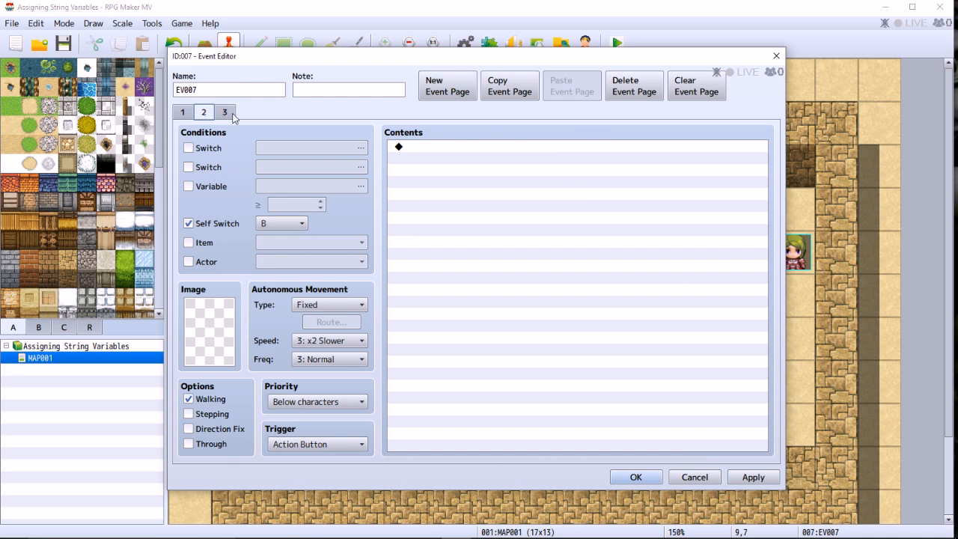
{"action": "left_click", "coordinate": [229, 113]}
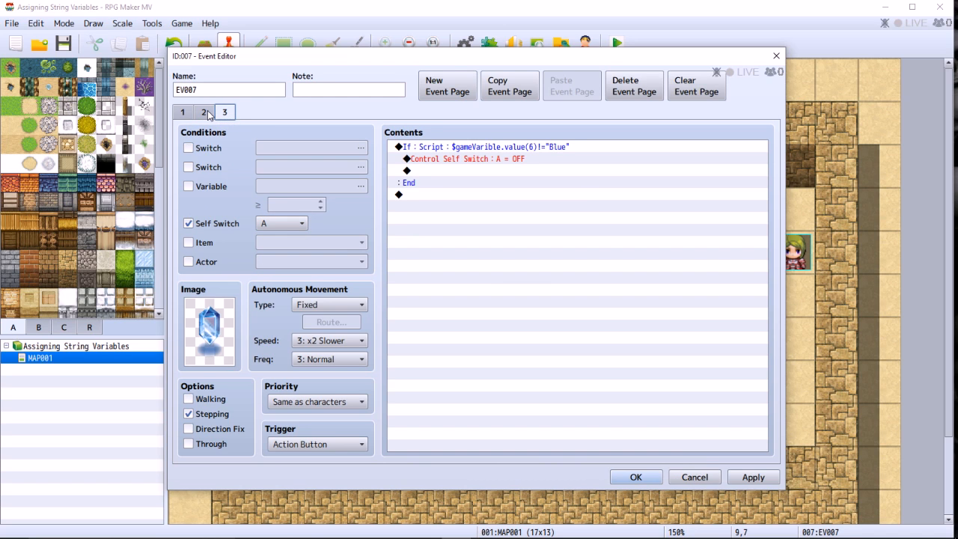
{"action": "left_click", "coordinate": [207, 113]}
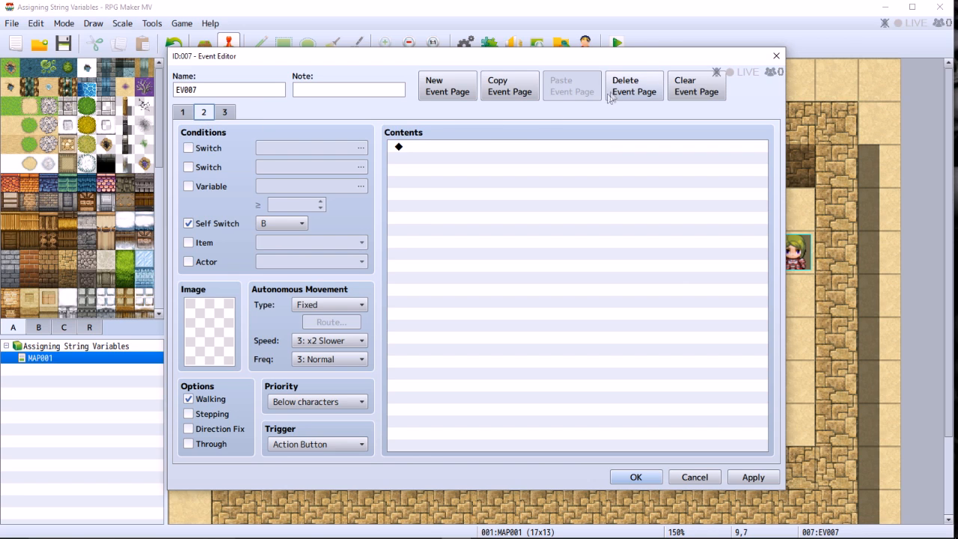
{"action": "left_click", "coordinate": [634, 87]}
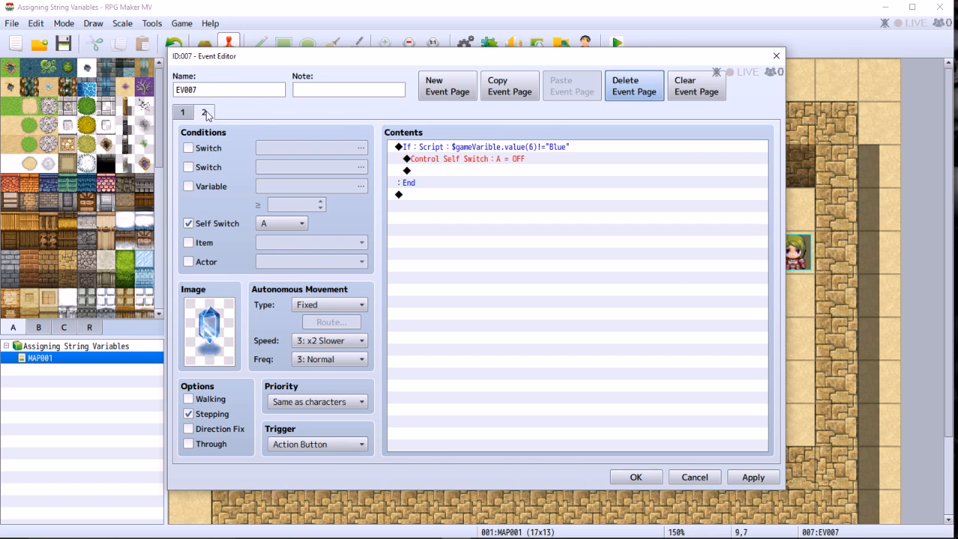
Add a new event page after the blue crystal page and make self switch B its condition.
{"action": "left_click", "coordinate": [450, 88]}
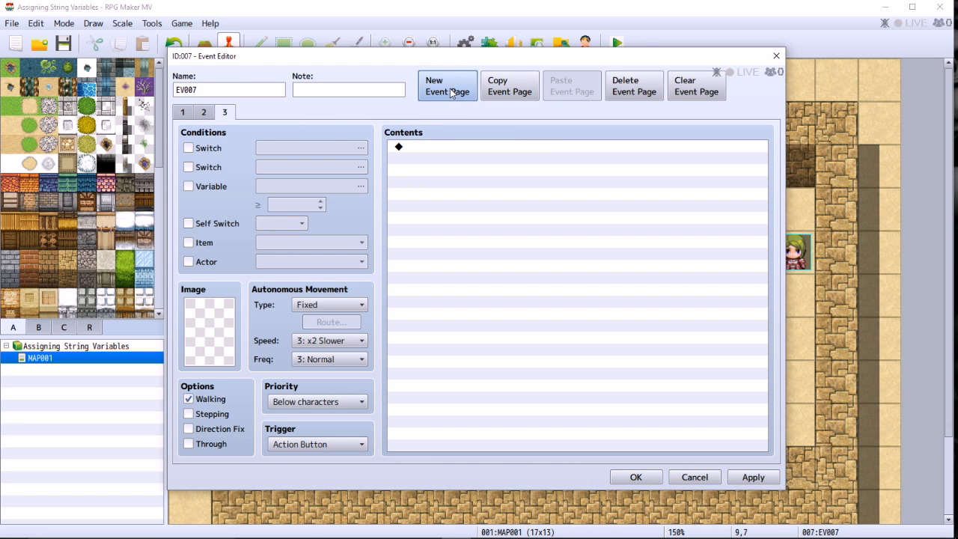
{"action": "left_click", "coordinate": [183, 113]}
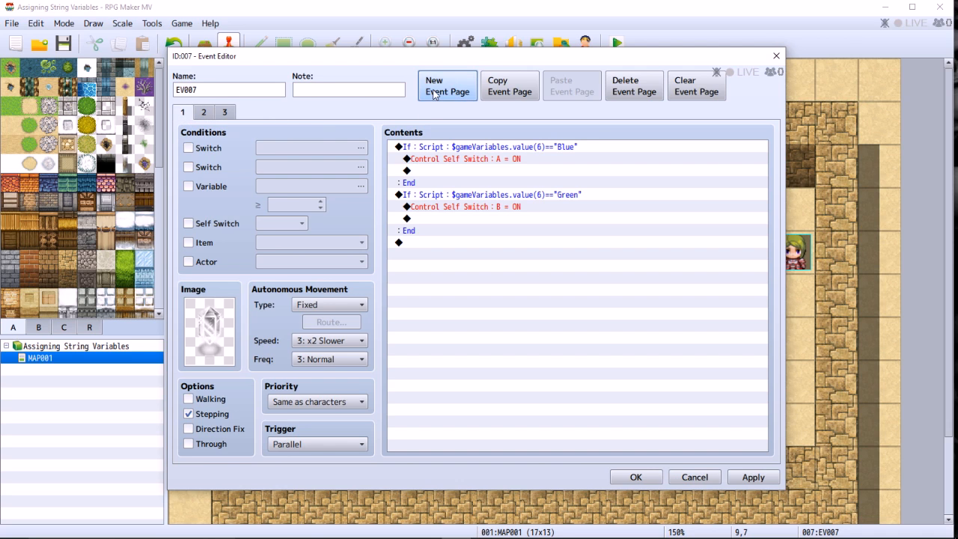
{"action": "left_click", "coordinate": [204, 114]}
{"action": "left_click", "coordinate": [223, 113]}
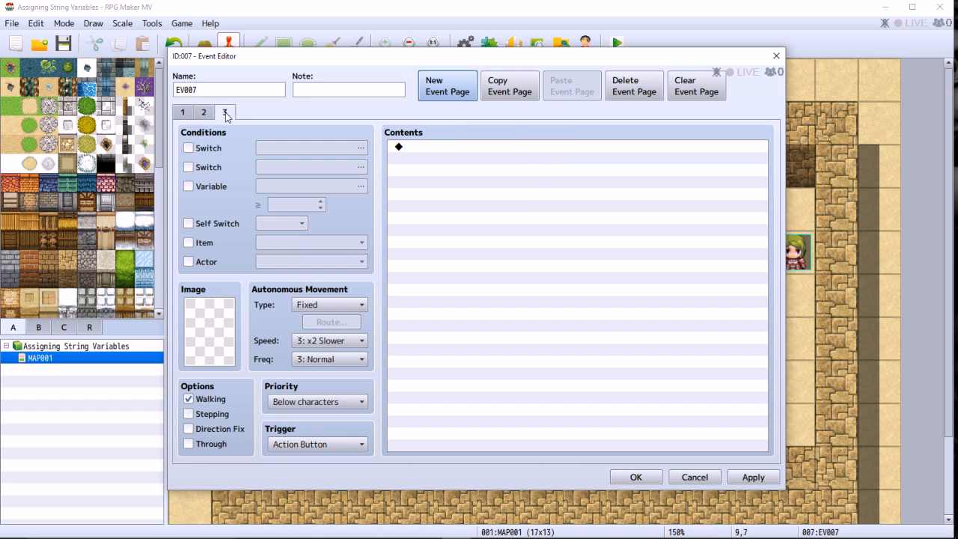
{"action": "left_click", "coordinate": [188, 223]}
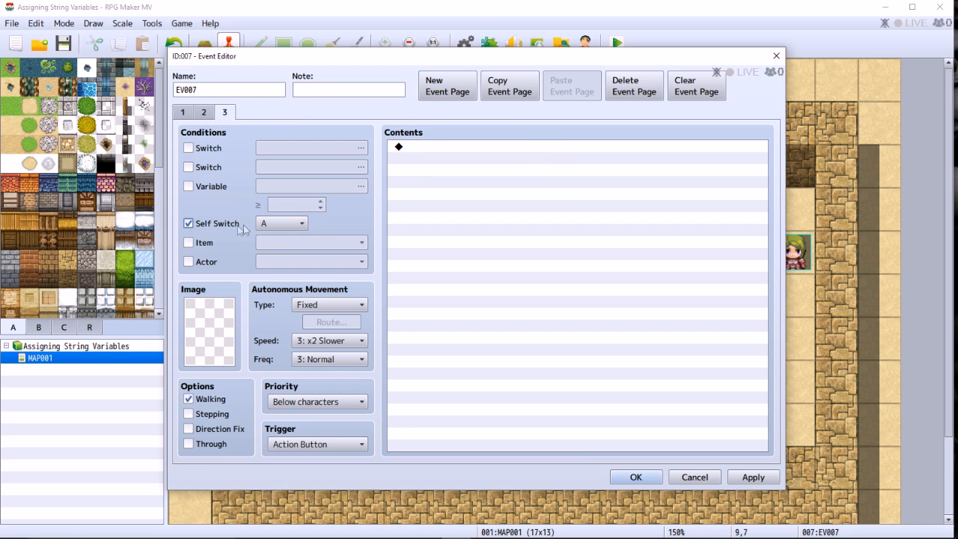
{"action": "left_click", "coordinate": [263, 224]}
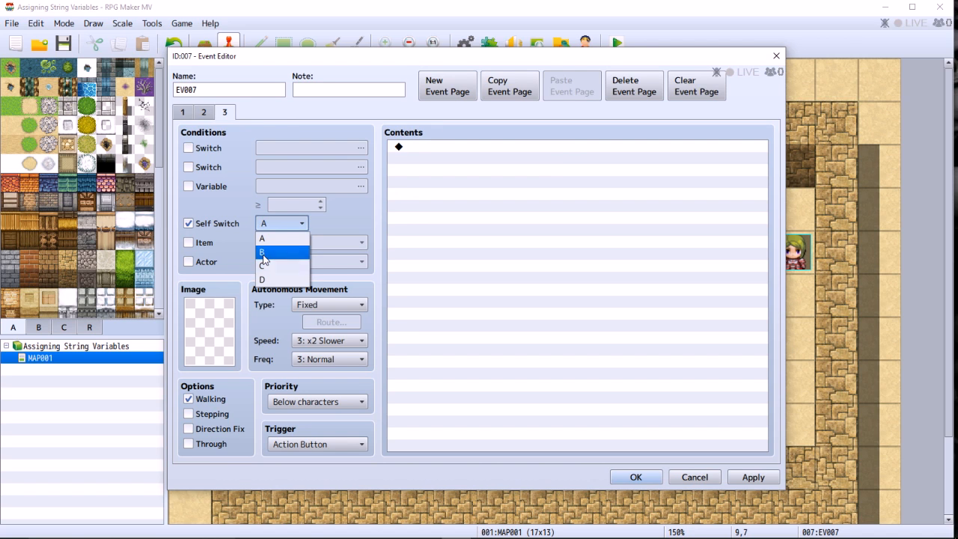
{"action": "left_click", "coordinate": [262, 254]}
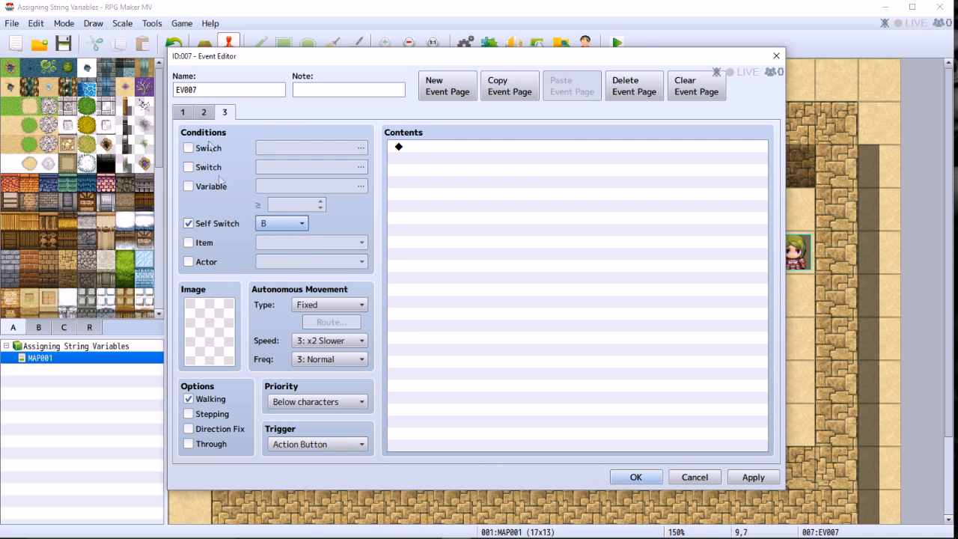
Copy the not-equal-to-"Blue" condition branch from page 2 into the empty contents of page 3.
{"action": "left_click", "coordinate": [202, 114]}
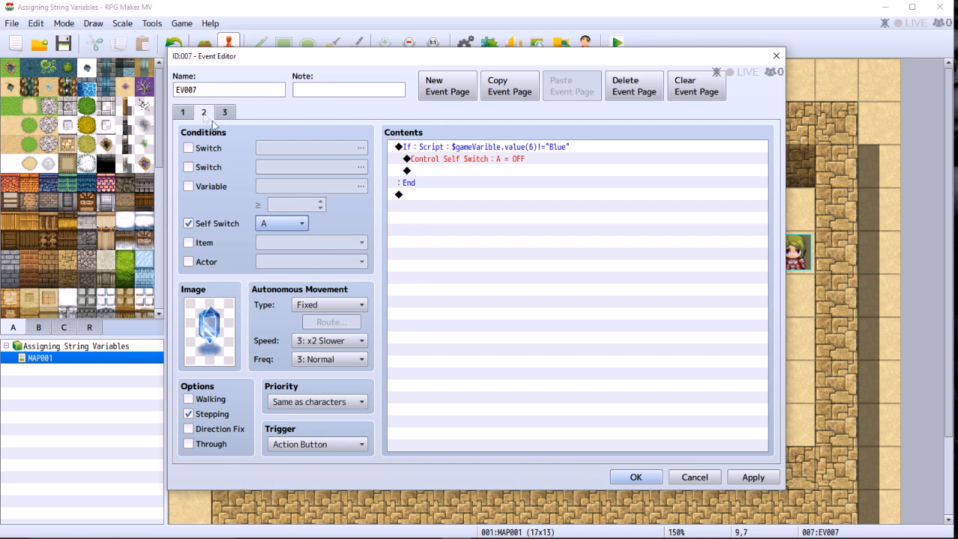
{"action": "left_click", "coordinate": [459, 150]}
{"action": "right_click", "coordinate": [460, 153]}
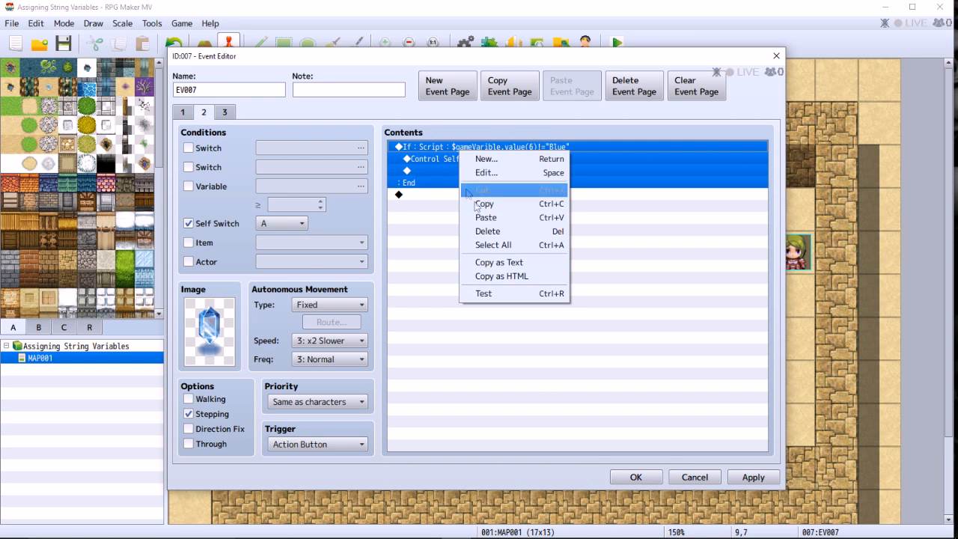
{"action": "left_click", "coordinate": [485, 207]}
{"action": "left_click", "coordinate": [226, 112]}
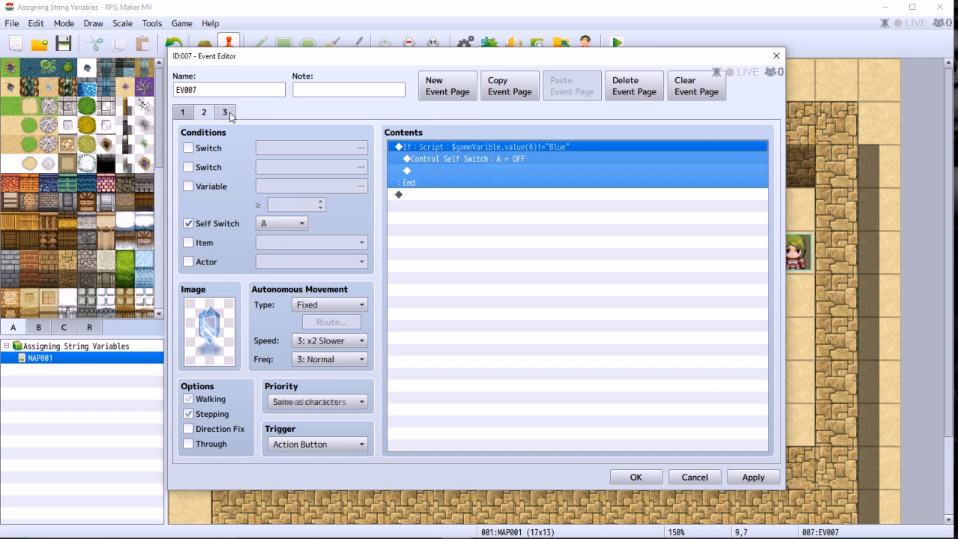
{"action": "right_click", "coordinate": [434, 153]}
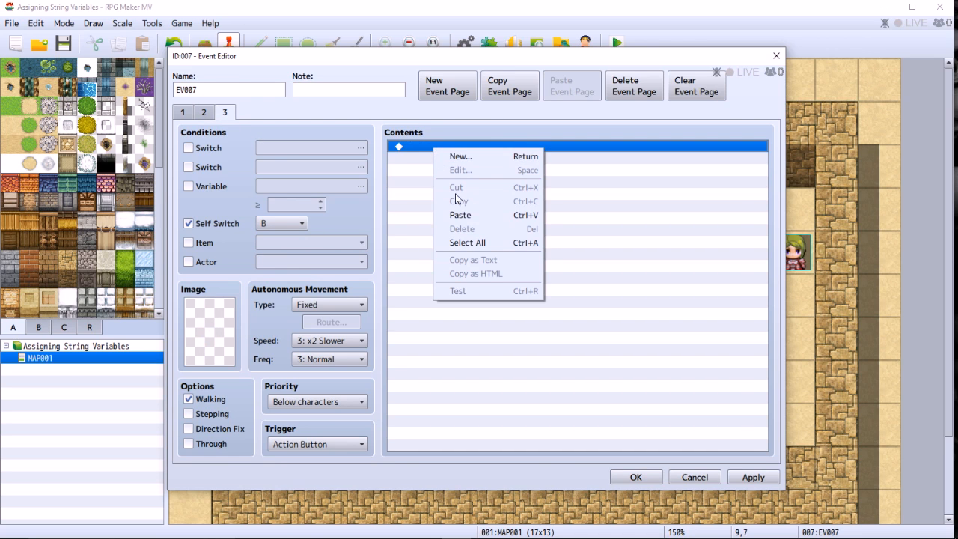
{"action": "left_click", "coordinate": [460, 215]}
Change the compared color in page 3's not-equal script condition to "Green".
{"action": "left_click", "coordinate": [468, 148]}
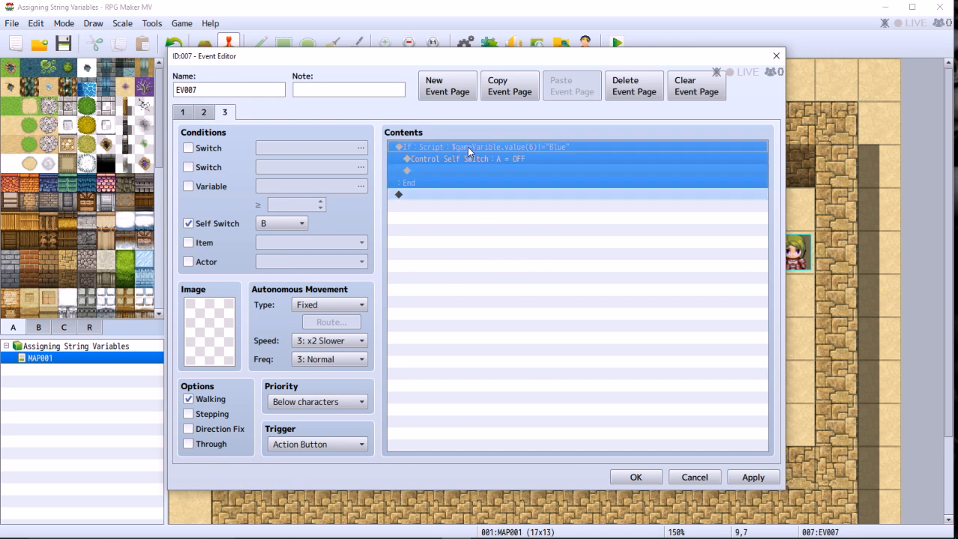
{"action": "right_click", "coordinate": [487, 159]}
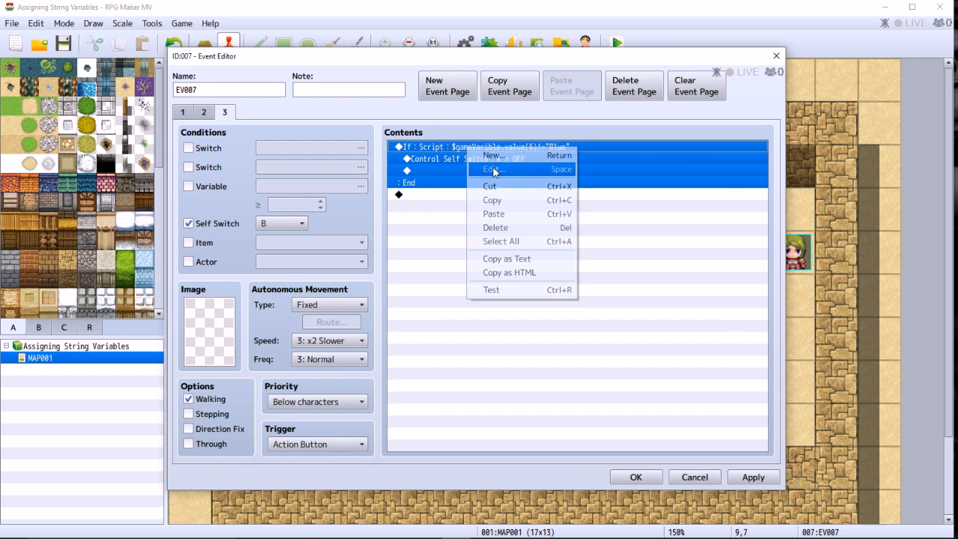
{"action": "left_click", "coordinate": [490, 169]}
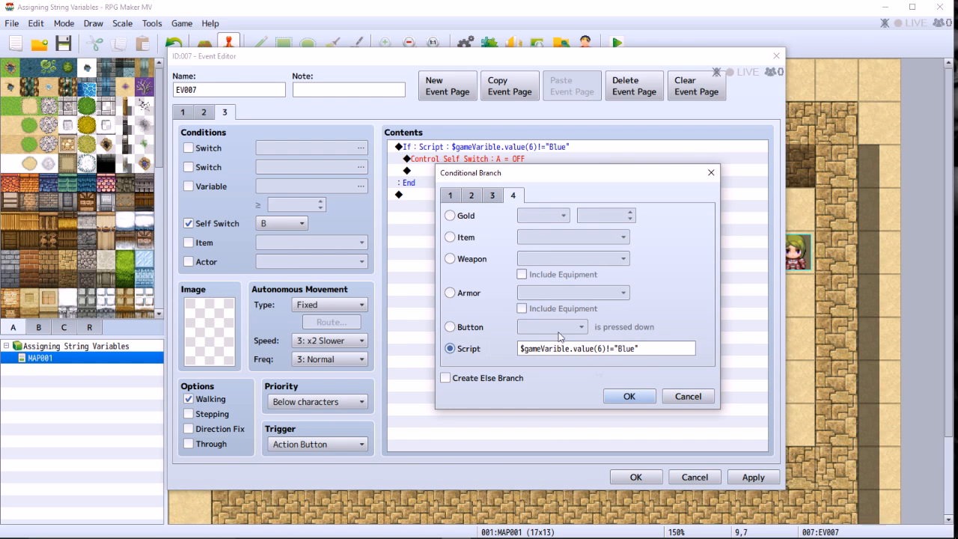
{"action": "left_click", "coordinate": [636, 349]}
{"action": "left_click", "coordinate": [635, 349]}
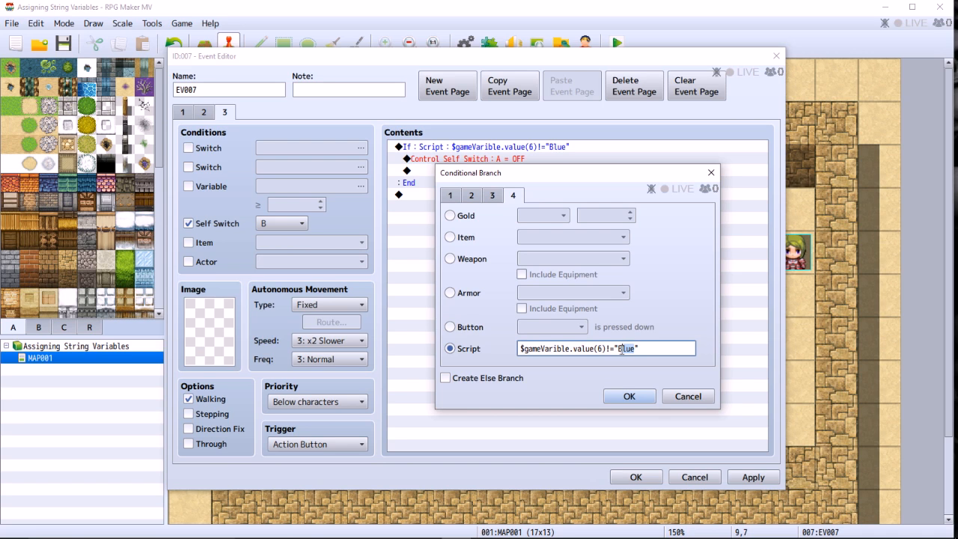
{"action": "type", "text": "Green"}
{"action": "left_click", "coordinate": [629, 396]}
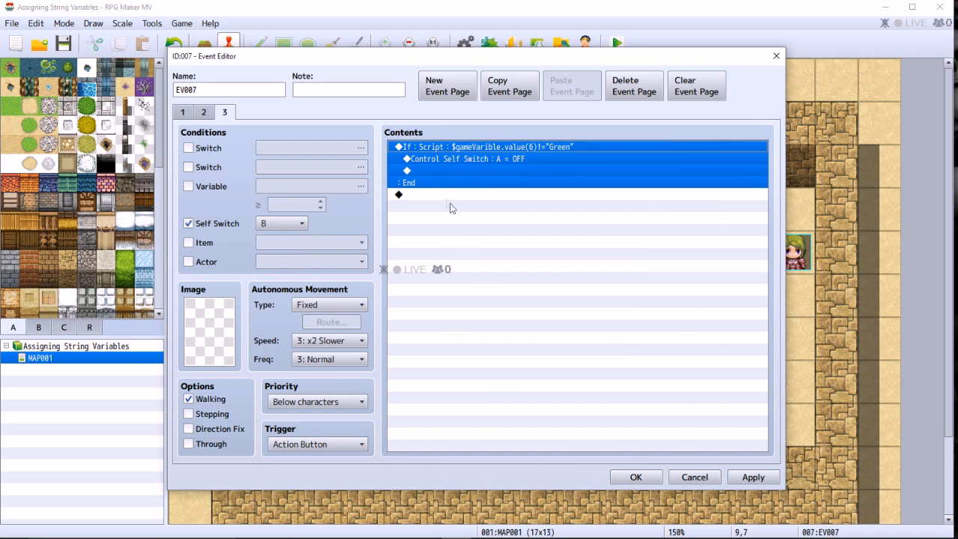
Change the self switch command inside page 3's not-equal-to-"Green" branch to turn self switch B OFF.
{"action": "left_click", "coordinate": [443, 159]}
{"action": "right_click", "coordinate": [442, 164]}
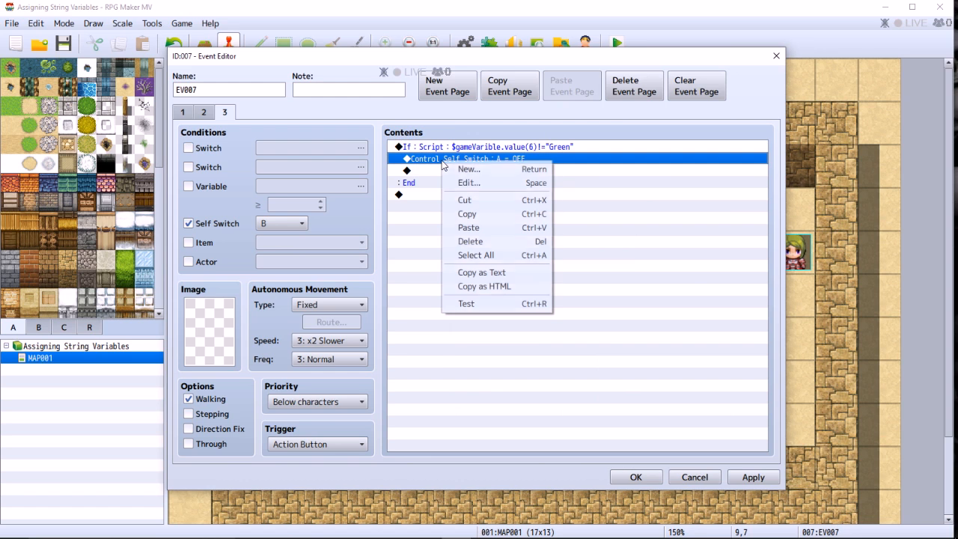
{"action": "left_click", "coordinate": [465, 184]}
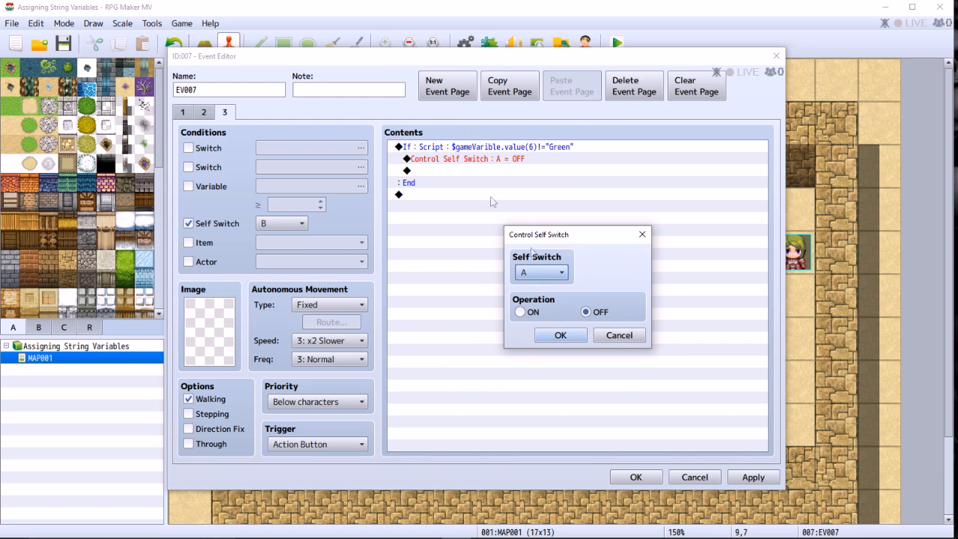
{"action": "left_click", "coordinate": [552, 274]}
{"action": "left_click", "coordinate": [522, 303]}
{"action": "left_click", "coordinate": [560, 335]}
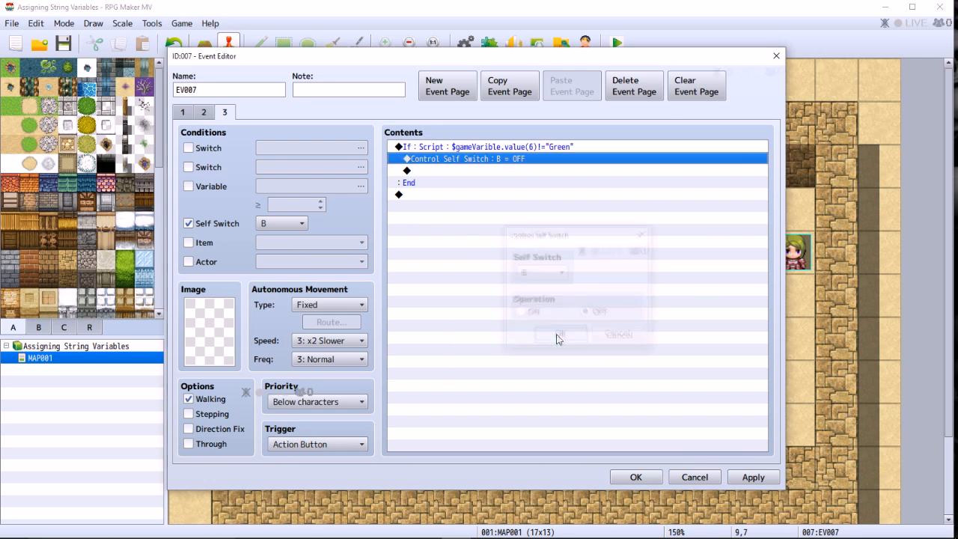
Set page 3's event image to the glowing green crystal from the !Crystal character set.
{"action": "double_click", "coordinate": [211, 336]}
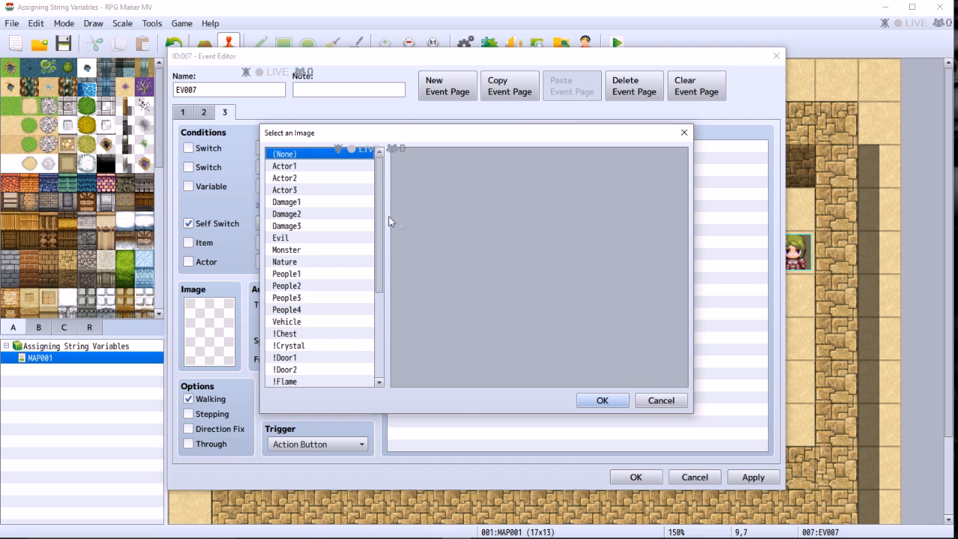
{"action": "left_click_drag", "start_coordinate": [380, 214], "coordinate": [377, 283]}
{"action": "left_click", "coordinate": [309, 242]}
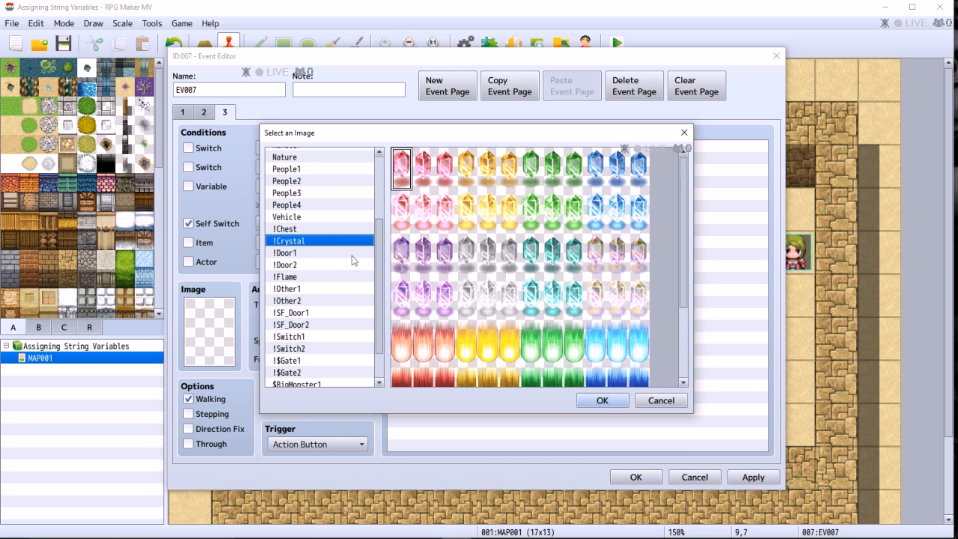
{"action": "left_click", "coordinate": [533, 219]}
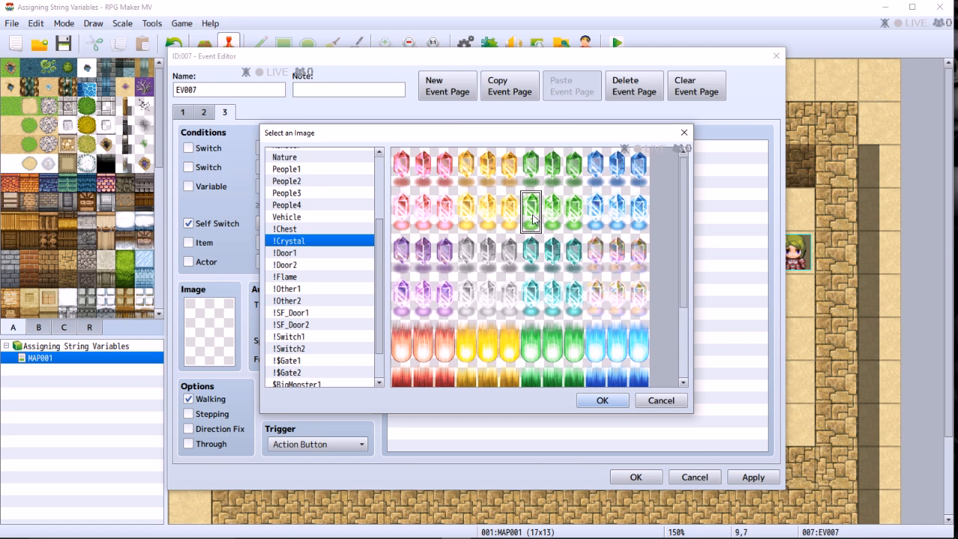
{"action": "left_click", "coordinate": [603, 401]}
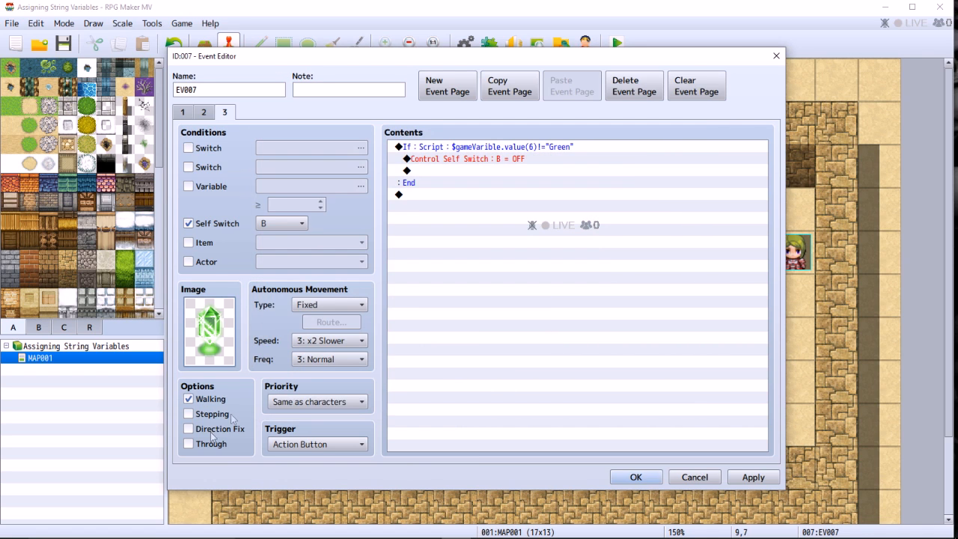
Set page 3's trigger to Parallel, and enable the Stepping animation while disabling Walking.
{"action": "left_click", "coordinate": [307, 444]}
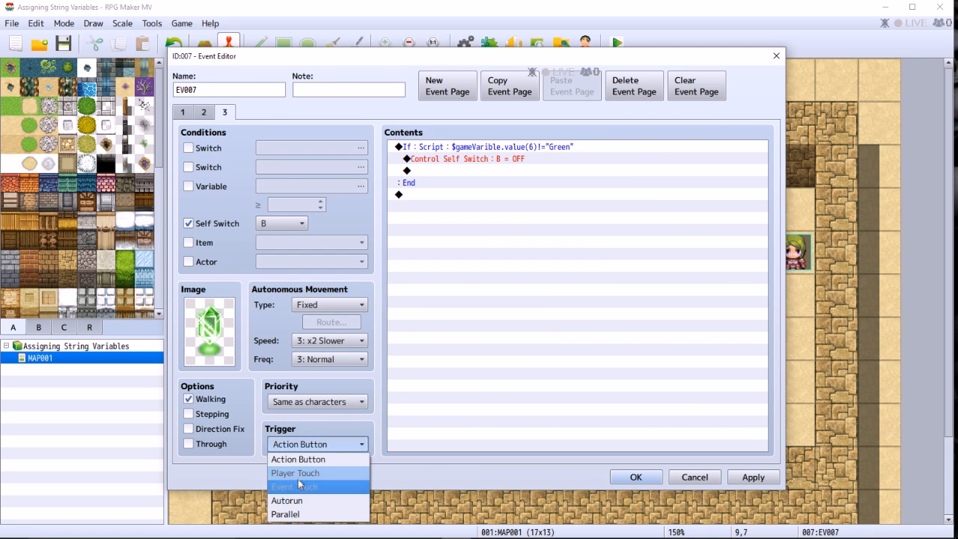
{"action": "left_click", "coordinate": [296, 515]}
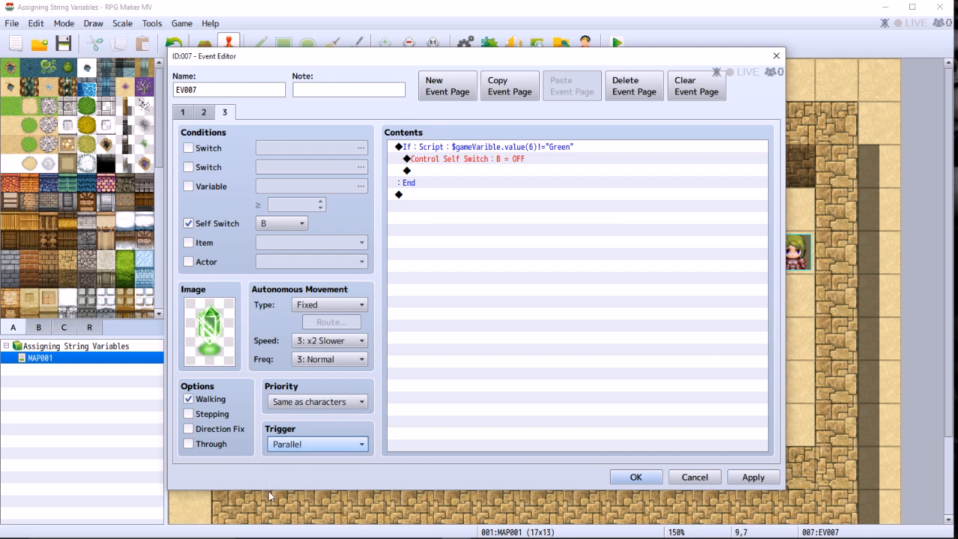
{"action": "left_click", "coordinate": [189, 414]}
{"action": "left_click", "coordinate": [191, 399]}
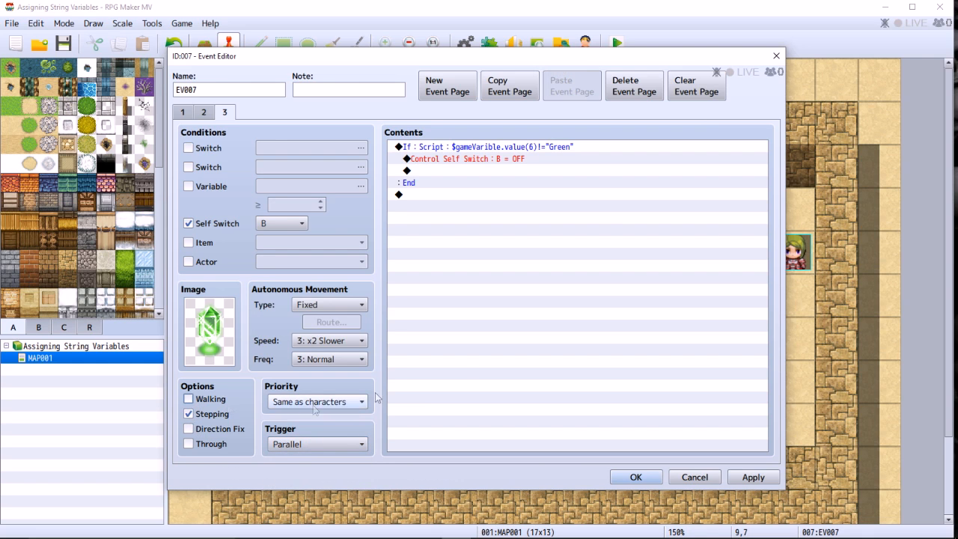
Change page 2's image to the glowing blue crystal from !Crystal and set that page's trigger to Parallel.
{"action": "left_click", "coordinate": [204, 113]}
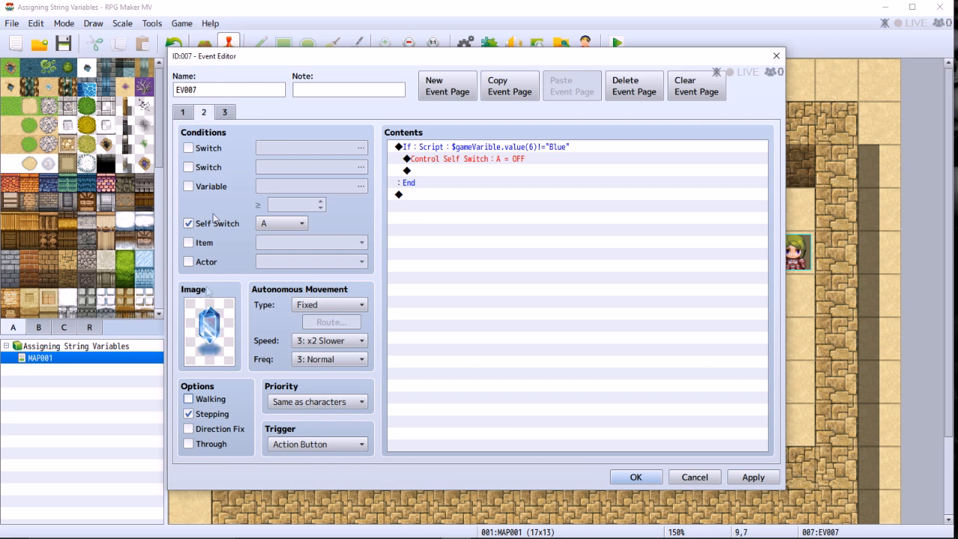
{"action": "double_click", "coordinate": [208, 338]}
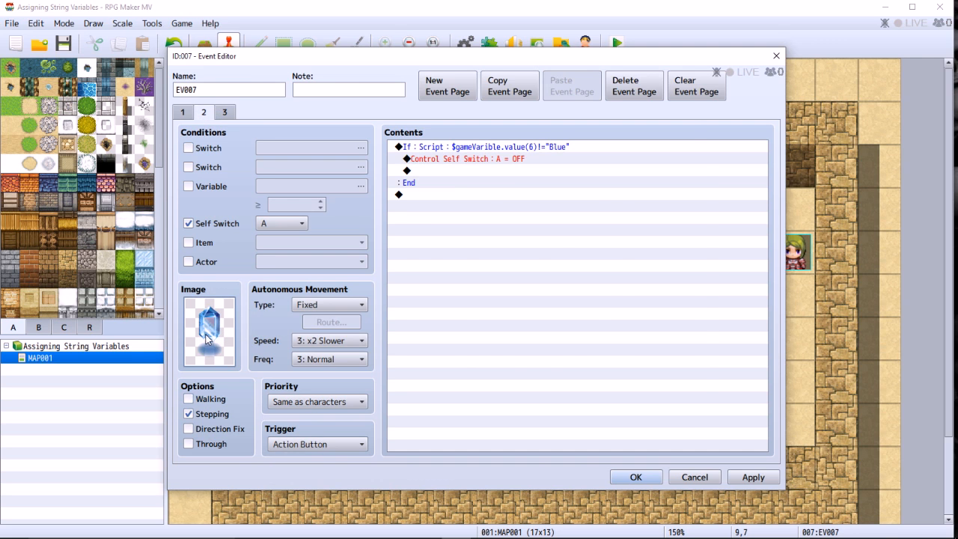
{"action": "left_click", "coordinate": [599, 217]}
{"action": "left_click", "coordinate": [600, 402]}
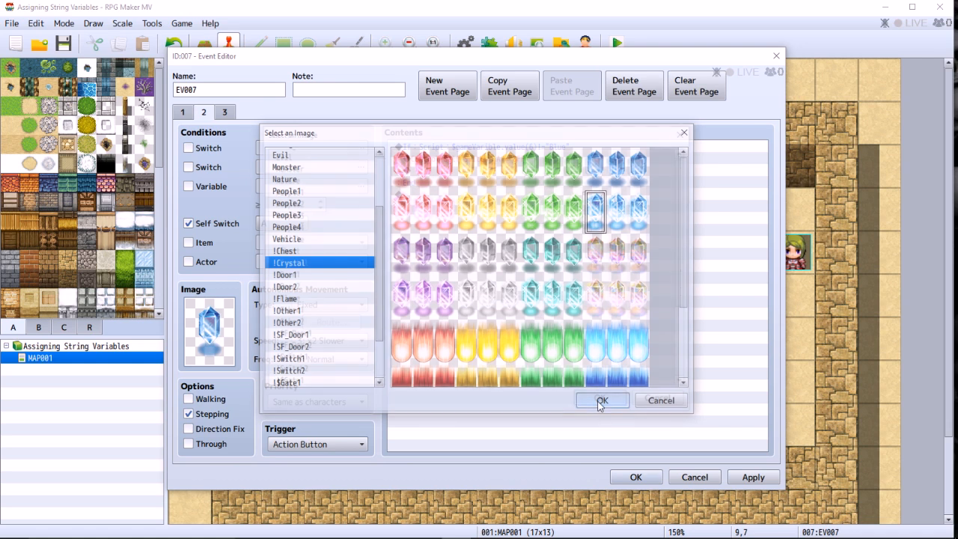
{"action": "left_click", "coordinate": [327, 444]}
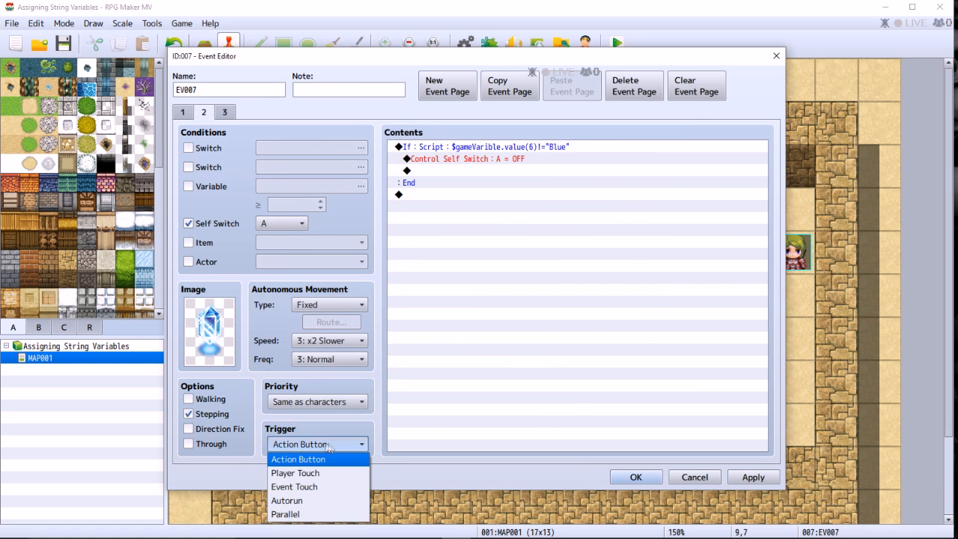
{"action": "left_click", "coordinate": [286, 514]}
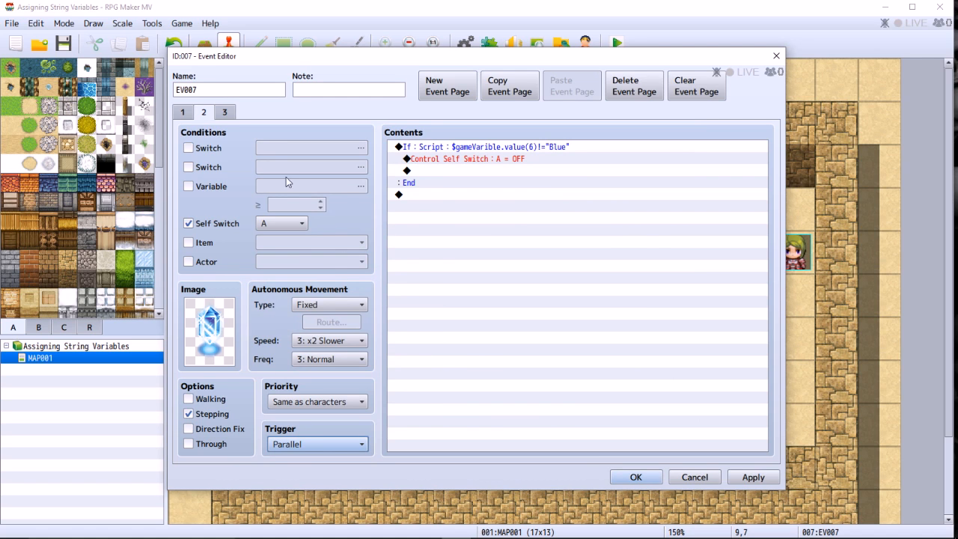
Compare the conditions, contents and options of event pages 1 and 3.
{"action": "left_click", "coordinate": [223, 113]}
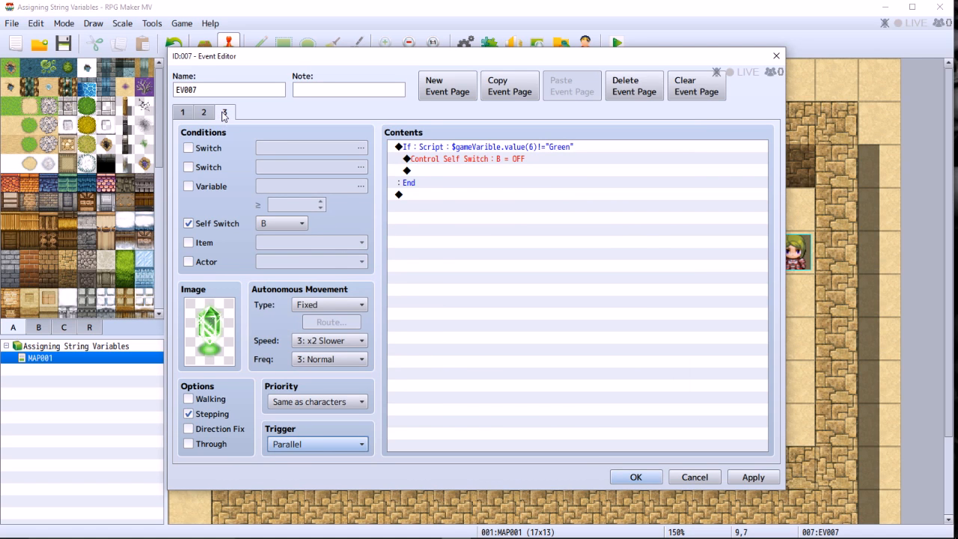
{"action": "left_click", "coordinate": [184, 114]}
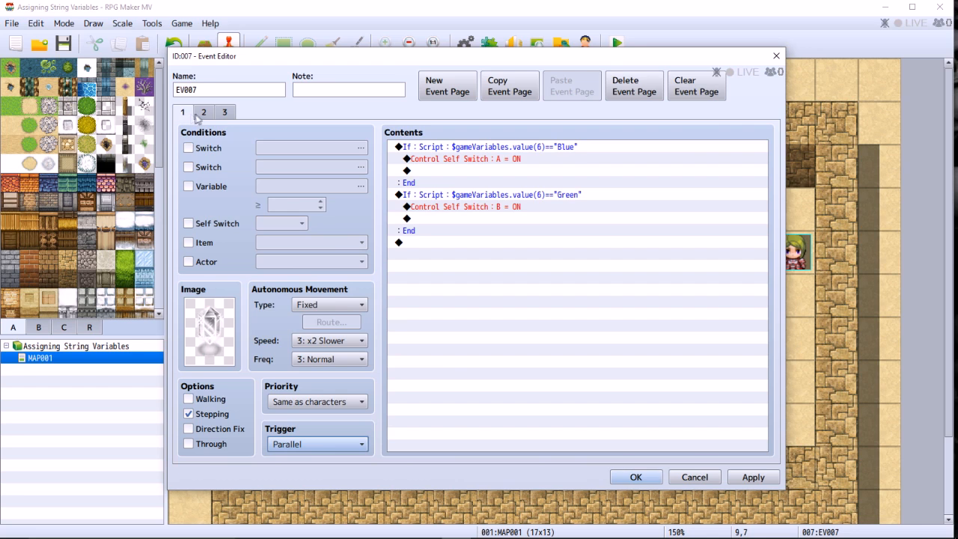
{"action": "left_click", "coordinate": [224, 114]}
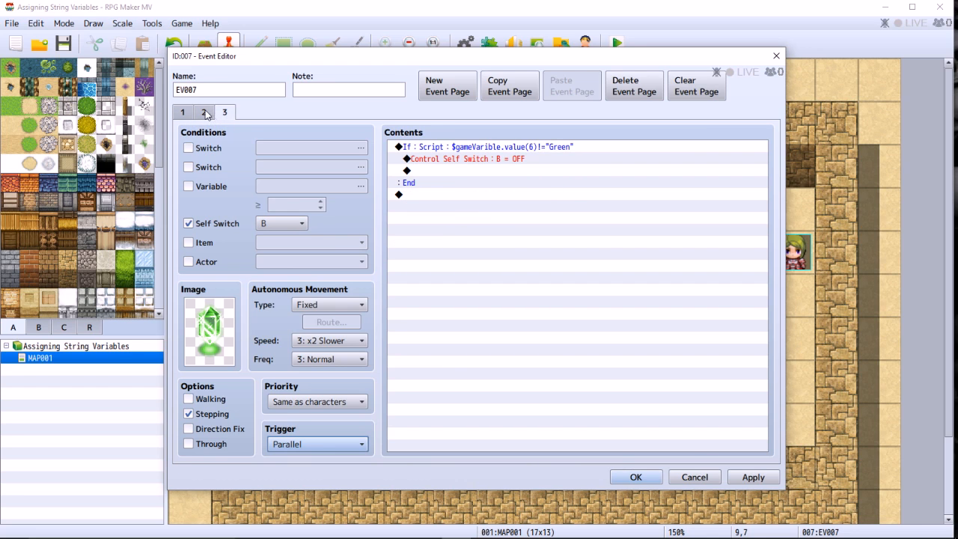
{"action": "left_click", "coordinate": [184, 114]}
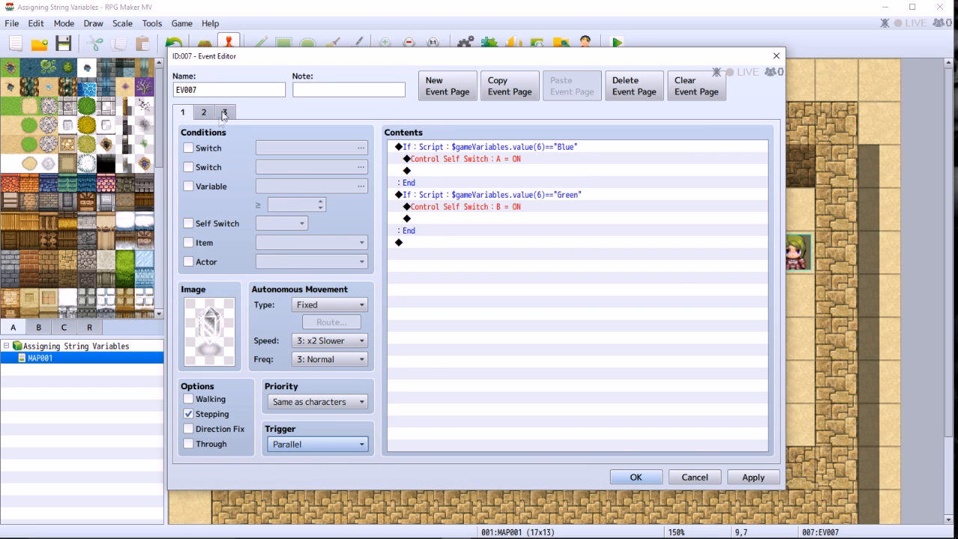
{"action": "left_click", "coordinate": [224, 114]}
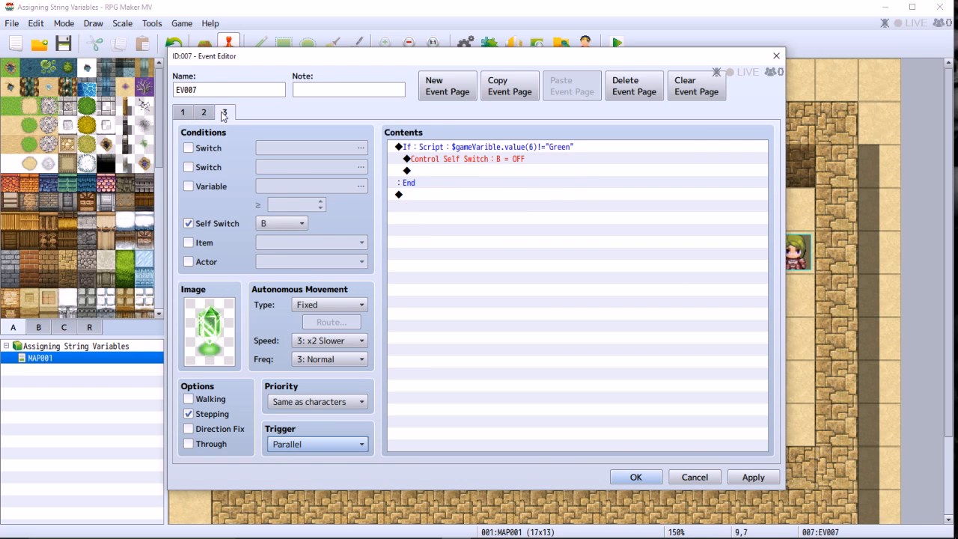
{"action": "left_click", "coordinate": [183, 114]}
{"action": "left_click", "coordinate": [223, 114]}
Add a fourth event page and give it the glowing red crystal image from the !Crystal set.
{"action": "left_click", "coordinate": [441, 94]}
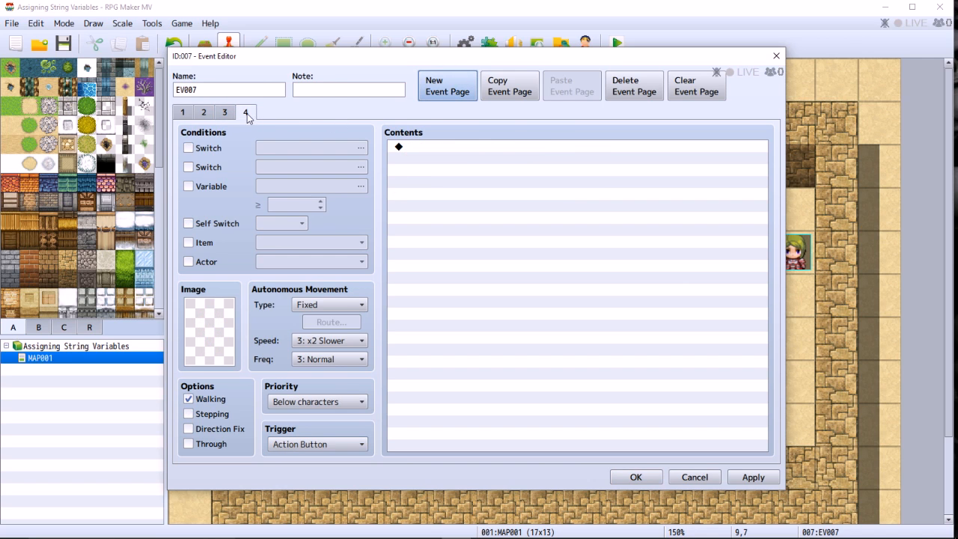
{"action": "double_click", "coordinate": [209, 341]}
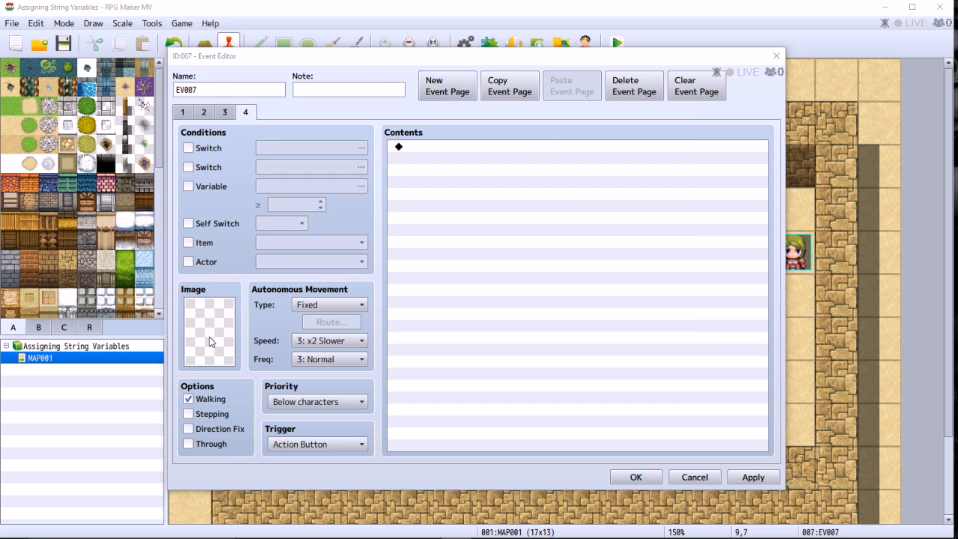
{"action": "scroll", "coordinate": [379, 279], "scroll_direction": "down", "scroll_amount": 3}
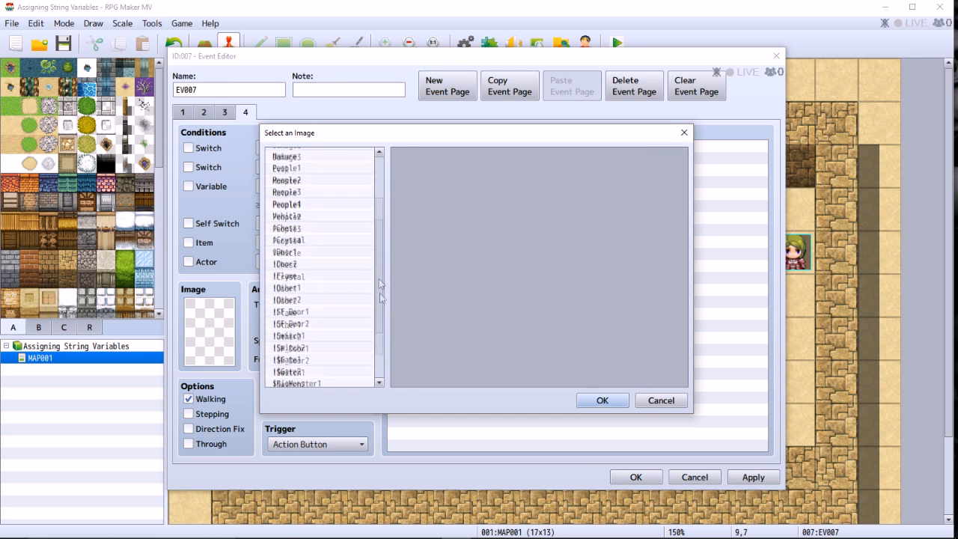
{"action": "left_click", "coordinate": [302, 238]}
{"action": "left_click", "coordinate": [404, 217]}
{"action": "left_click", "coordinate": [593, 401]}
Enable Stepping and disable Walking on page 4, and set its trigger to Parallel.
{"action": "left_click", "coordinate": [189, 414]}
{"action": "left_click", "coordinate": [188, 399]}
{"action": "left_click", "coordinate": [335, 447]}
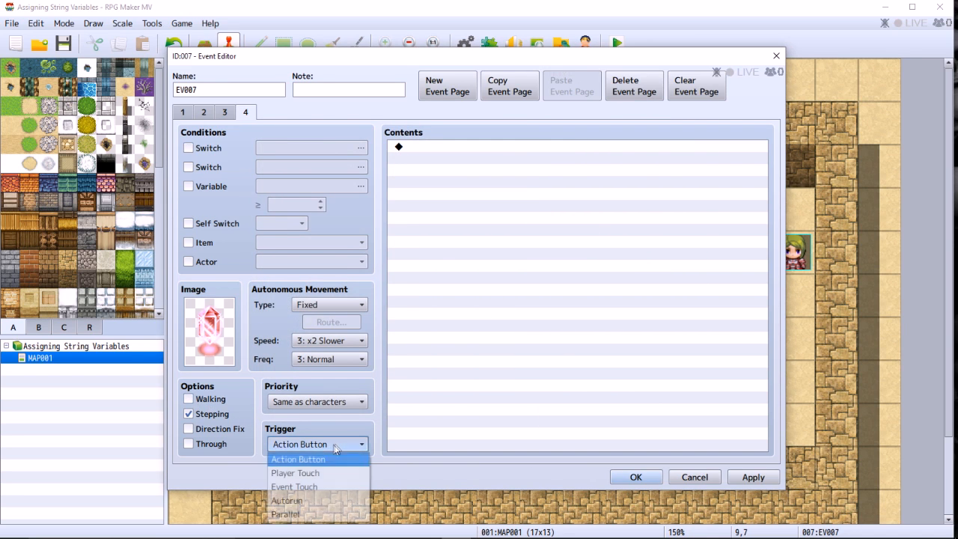
{"action": "left_click", "coordinate": [305, 513]}
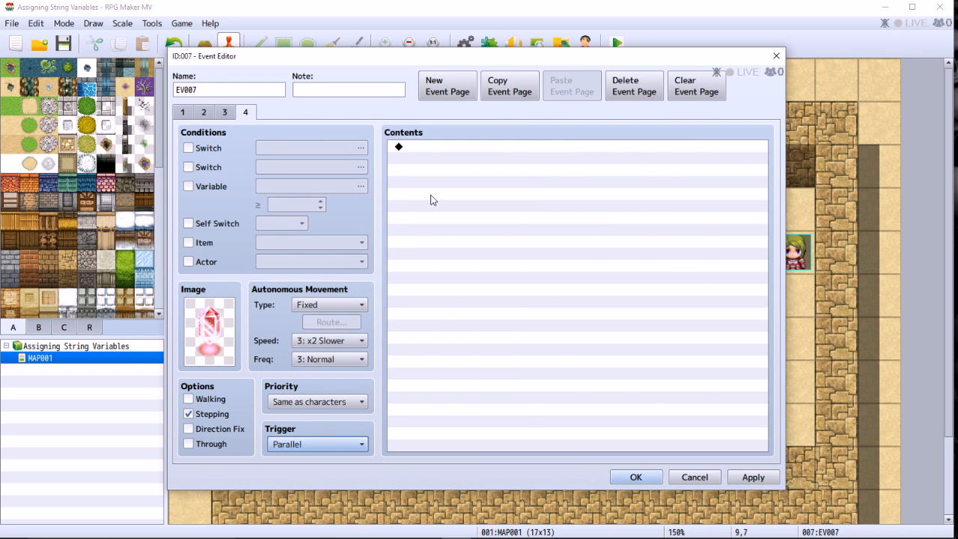
Copy the not-equal-to-"Green" condition branch from page 3 into the empty contents of page 4.
{"action": "left_click", "coordinate": [225, 113]}
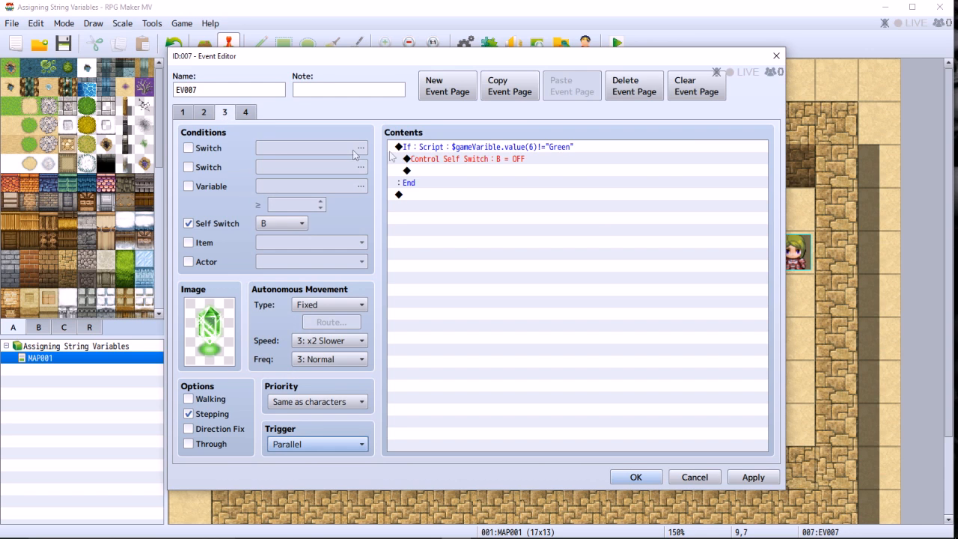
{"action": "left_click", "coordinate": [426, 149]}
{"action": "right_click", "coordinate": [427, 149]}
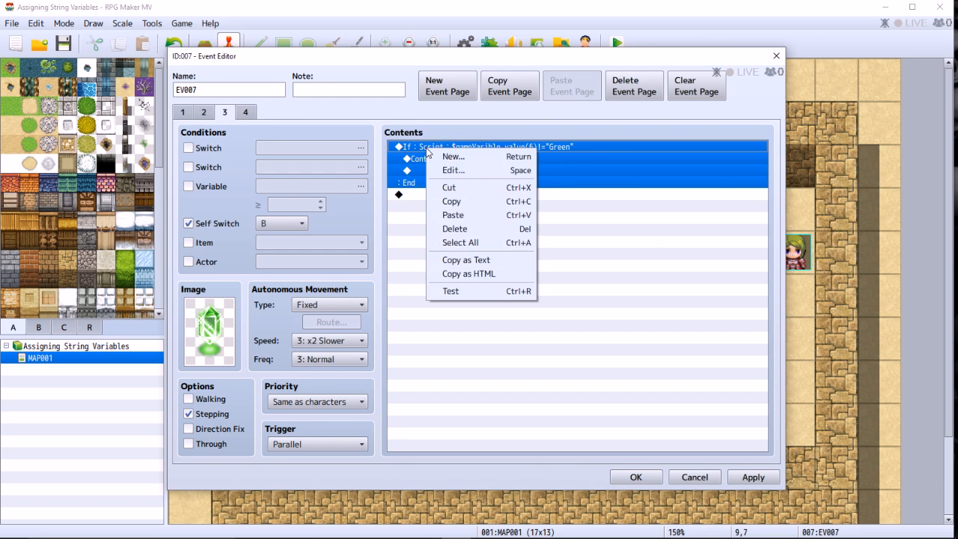
{"action": "left_click", "coordinate": [458, 204]}
{"action": "left_click", "coordinate": [246, 113]}
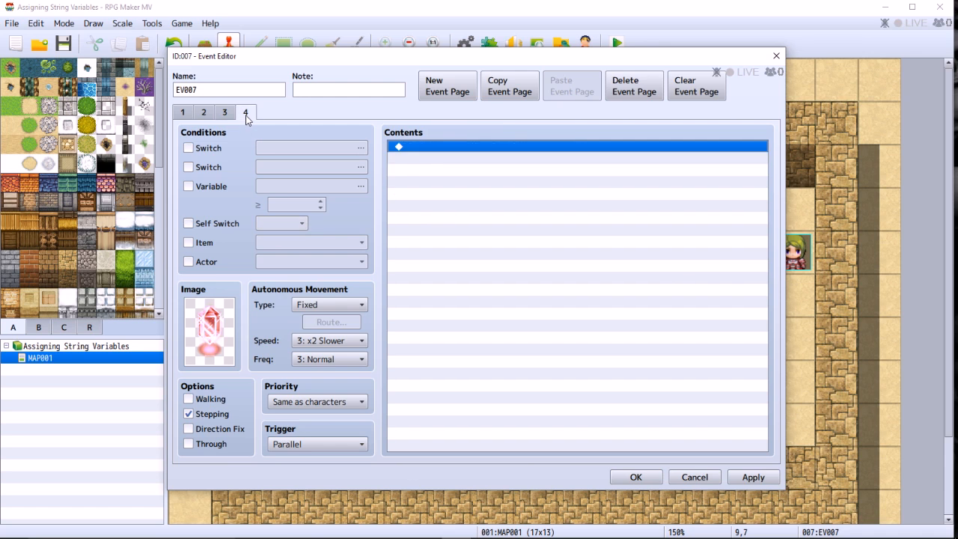
{"action": "right_click", "coordinate": [428, 150]}
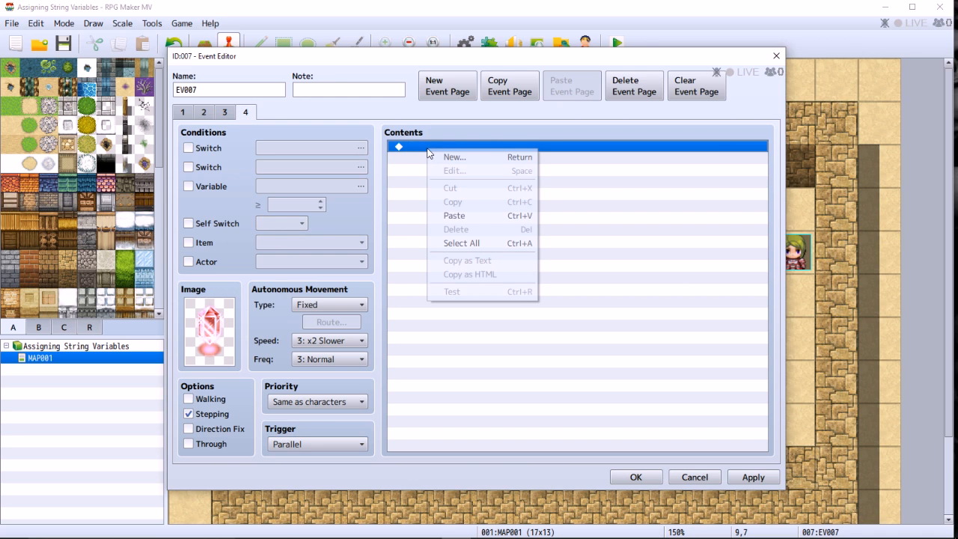
{"action": "left_click", "coordinate": [464, 217]}
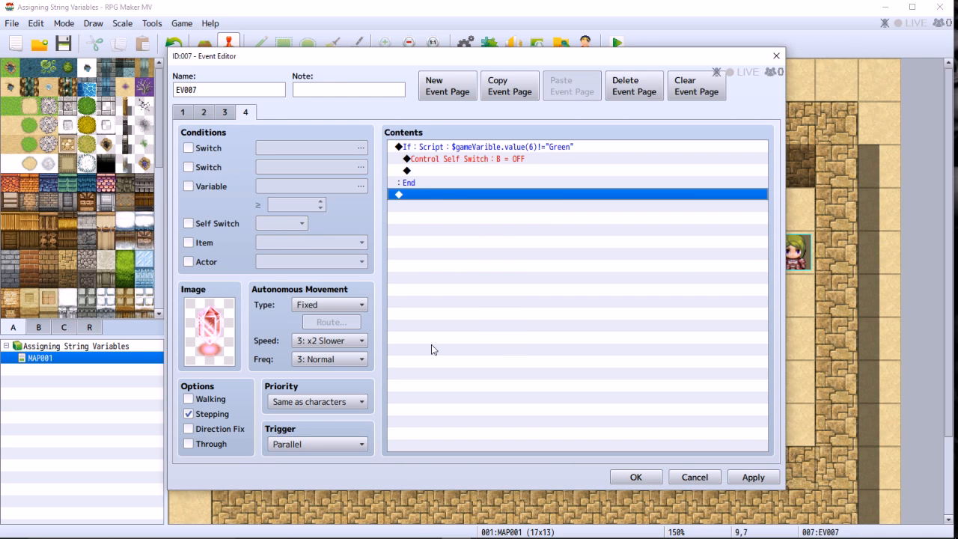
Change the compared color in page 4's not-equal script condition to "Red".
{"action": "left_click", "coordinate": [520, 147]}
{"action": "right_click", "coordinate": [521, 147]}
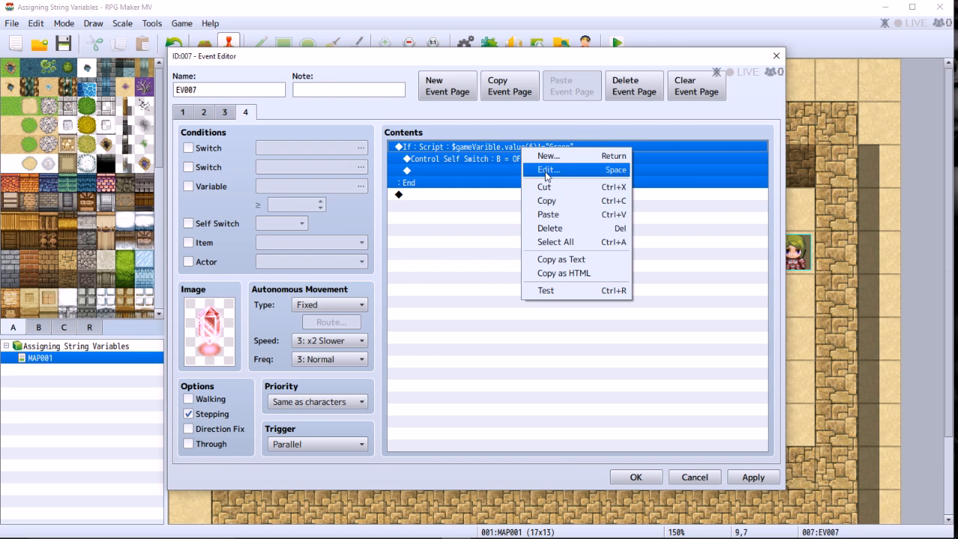
{"action": "left_click", "coordinate": [549, 170]}
{"action": "left_click", "coordinate": [638, 349]}
{"action": "left_click", "coordinate": [638, 348]}
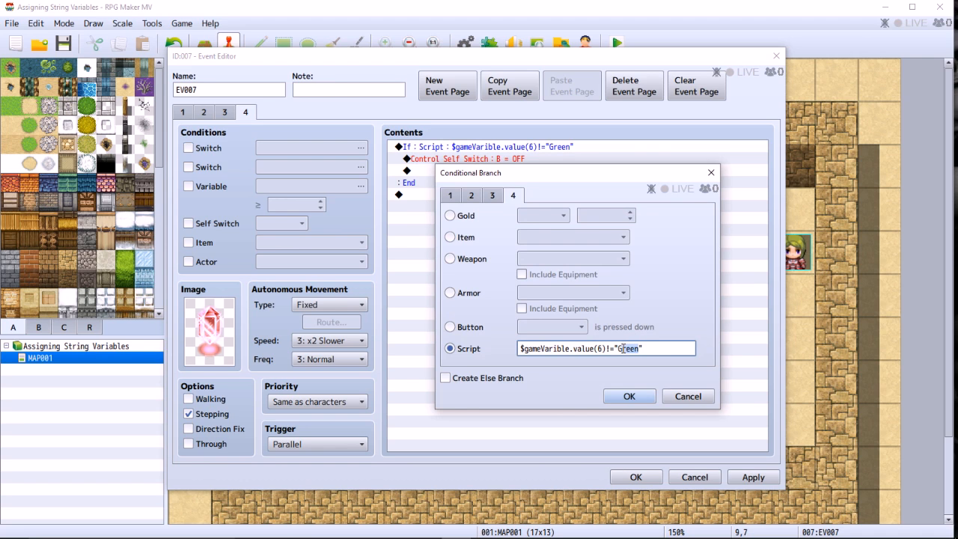
{"action": "type", "text": "Red"}
{"action": "left_click", "coordinate": [626, 396]}
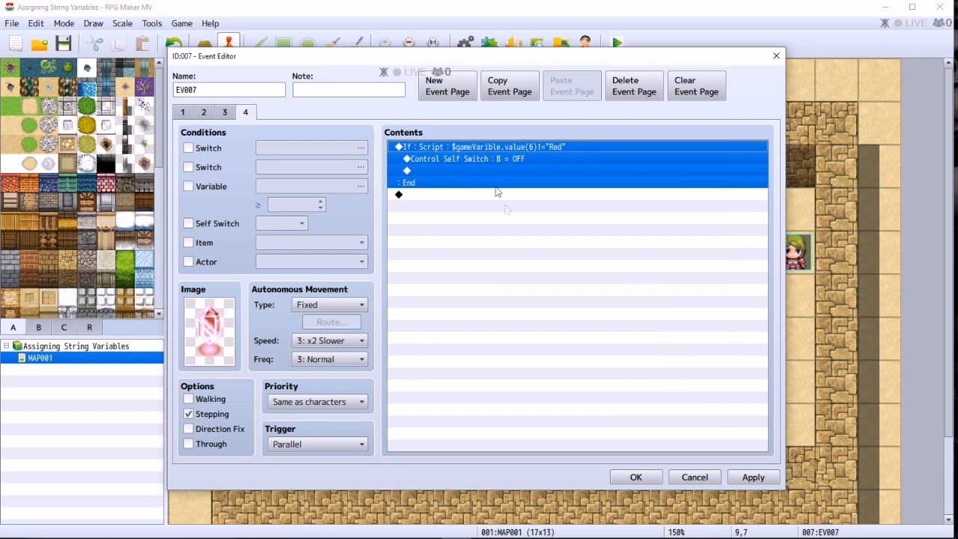
Change the self switch command inside page 4's "Red" branch to turn off self switch C.
{"action": "left_click", "coordinate": [481, 159]}
{"action": "right_click", "coordinate": [482, 163]}
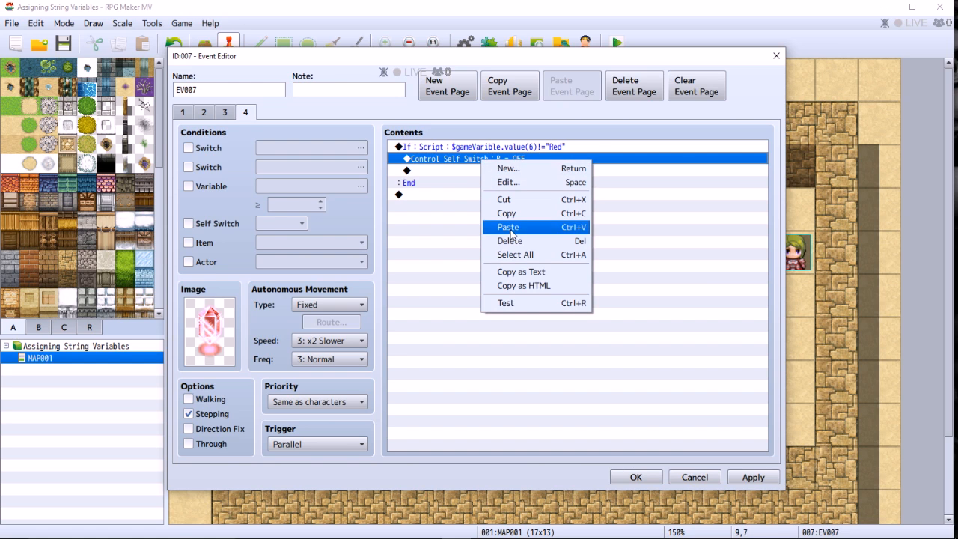
{"action": "left_click", "coordinate": [500, 182]}
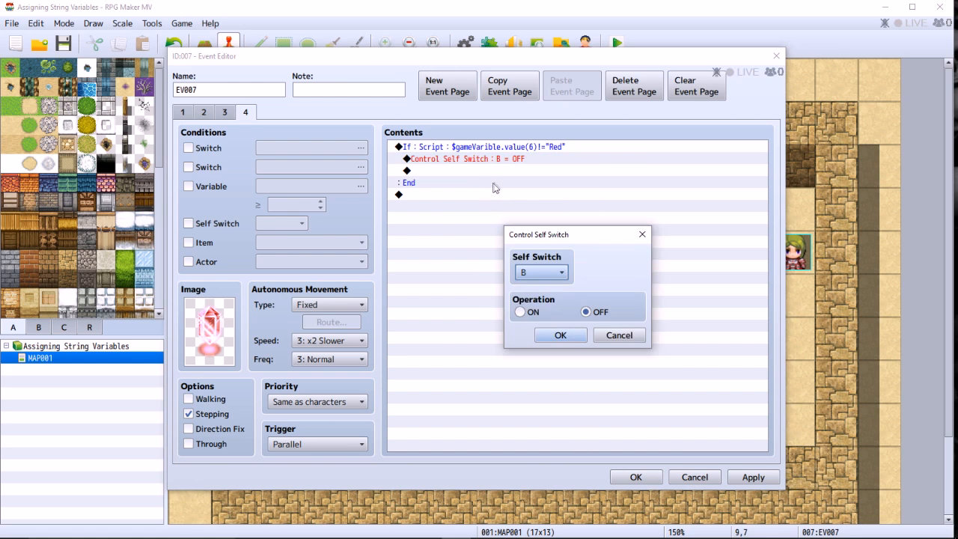
{"action": "left_click", "coordinate": [536, 277]}
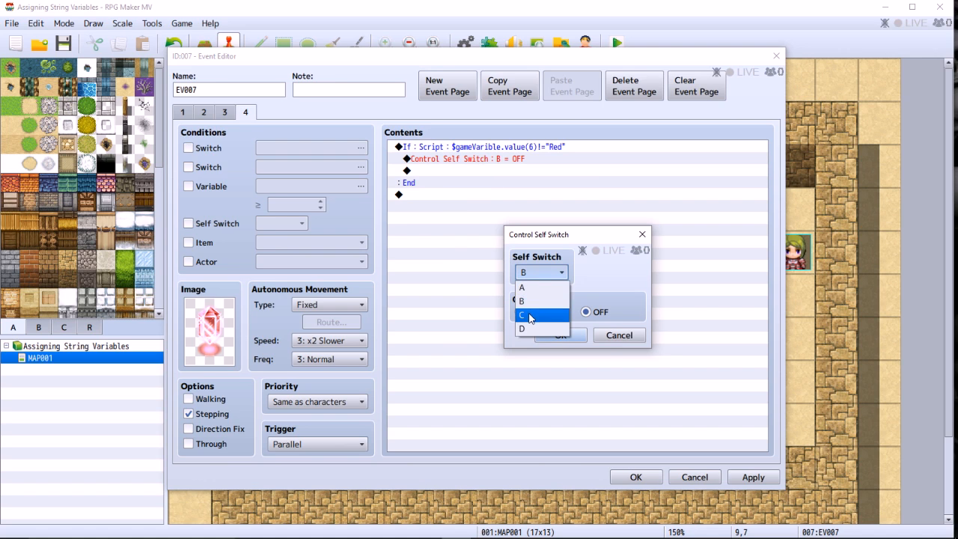
{"action": "left_click", "coordinate": [529, 319]}
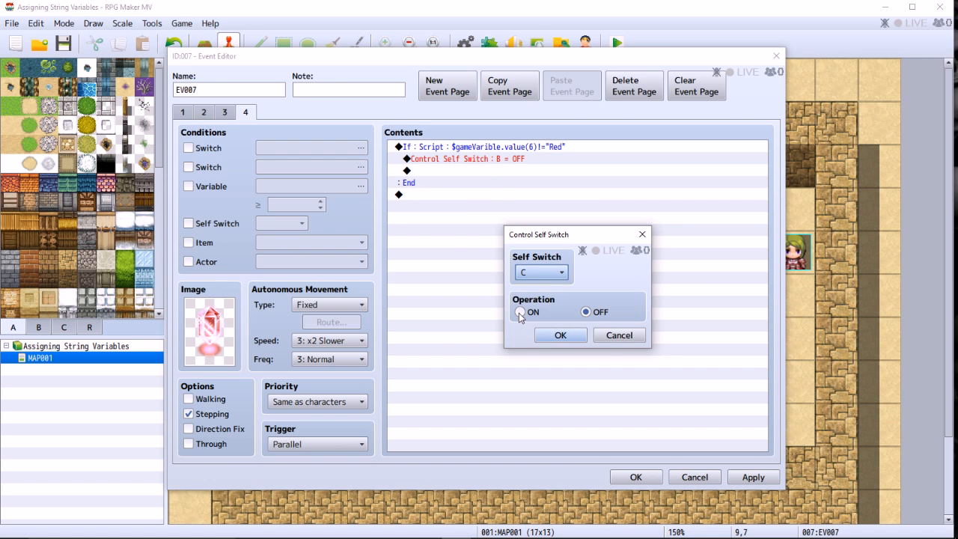
{"action": "left_click", "coordinate": [562, 336]}
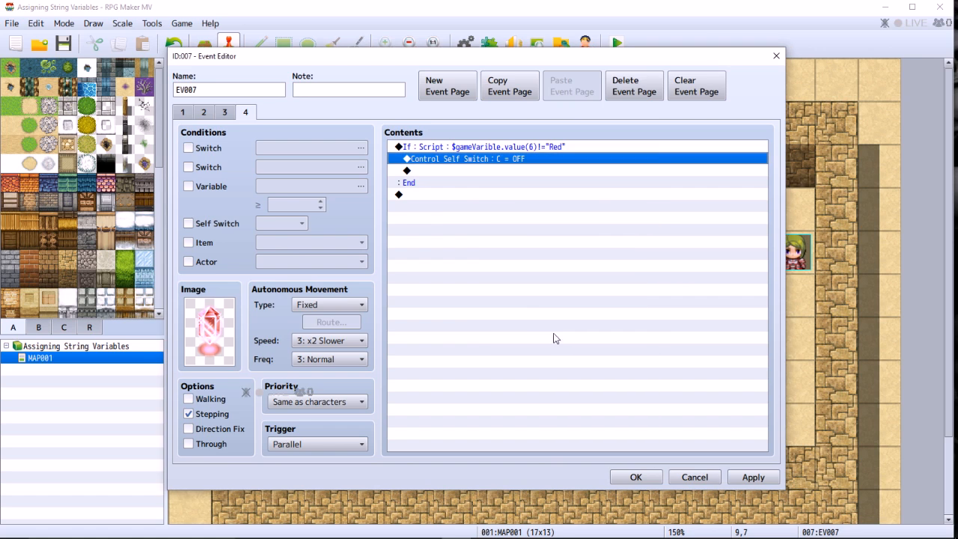
Enable the Self Switch condition on page 4 and set it to C.
{"action": "left_click", "coordinate": [190, 224]}
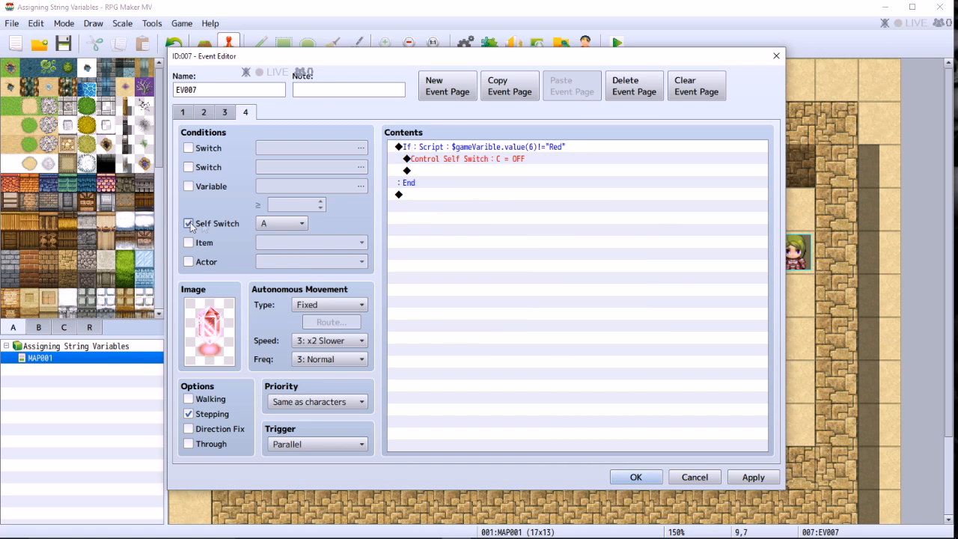
{"action": "left_click", "coordinate": [276, 222]}
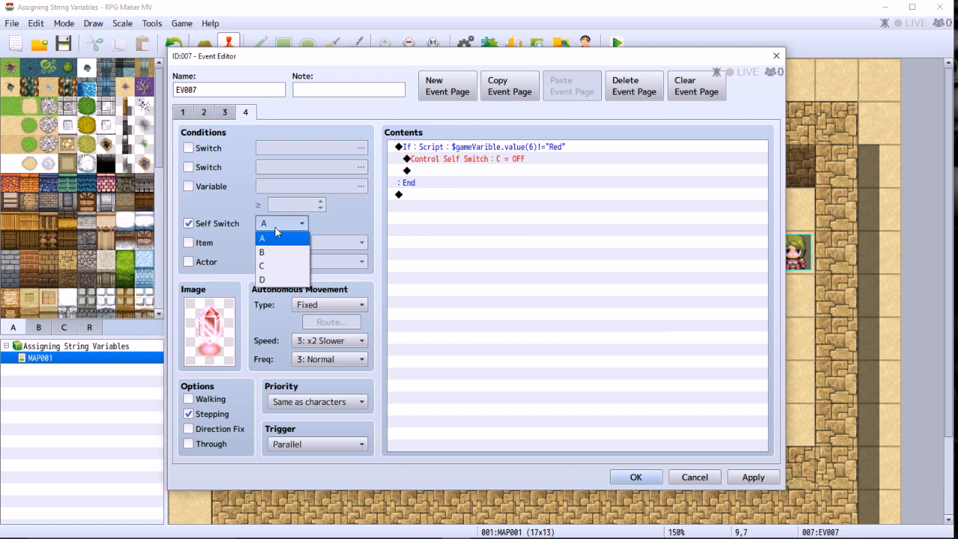
{"action": "left_click", "coordinate": [271, 266]}
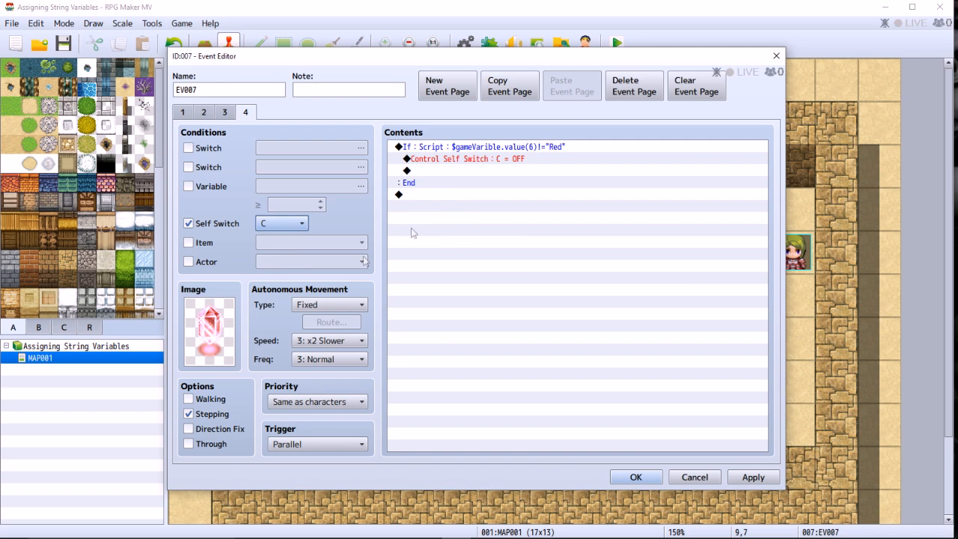
Review the conditions and commands on all four event pages, and save the event with its changes.
{"action": "left_click", "coordinate": [223, 112]}
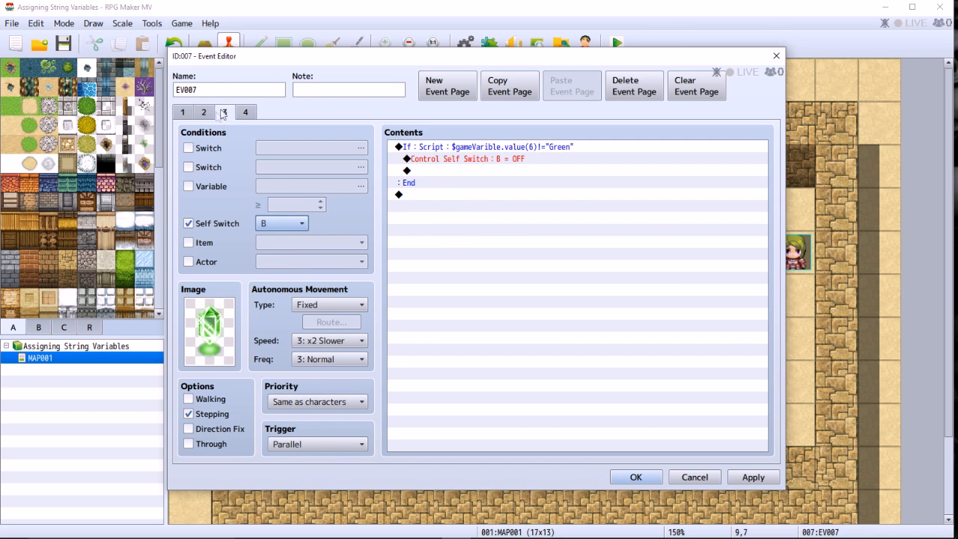
{"action": "left_click", "coordinate": [184, 115]}
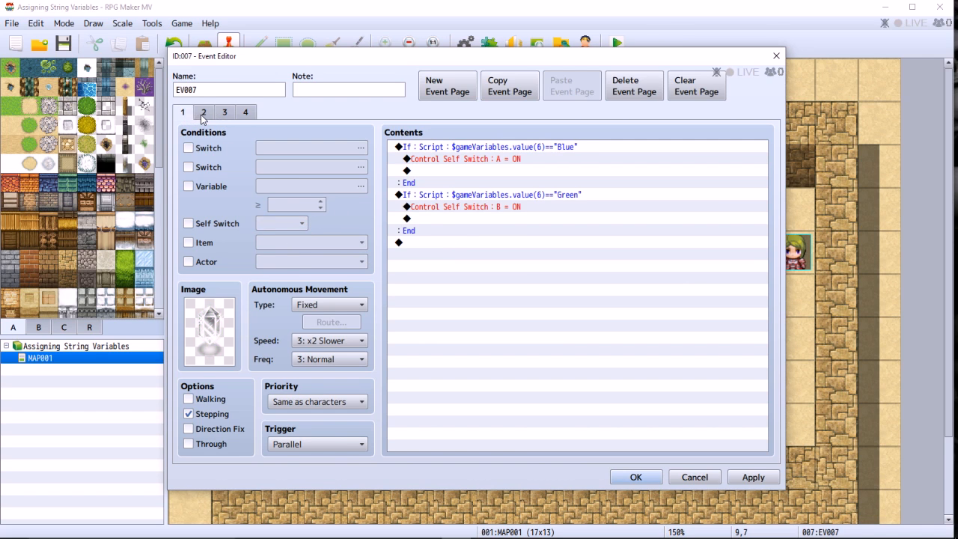
{"action": "left_click", "coordinate": [203, 113]}
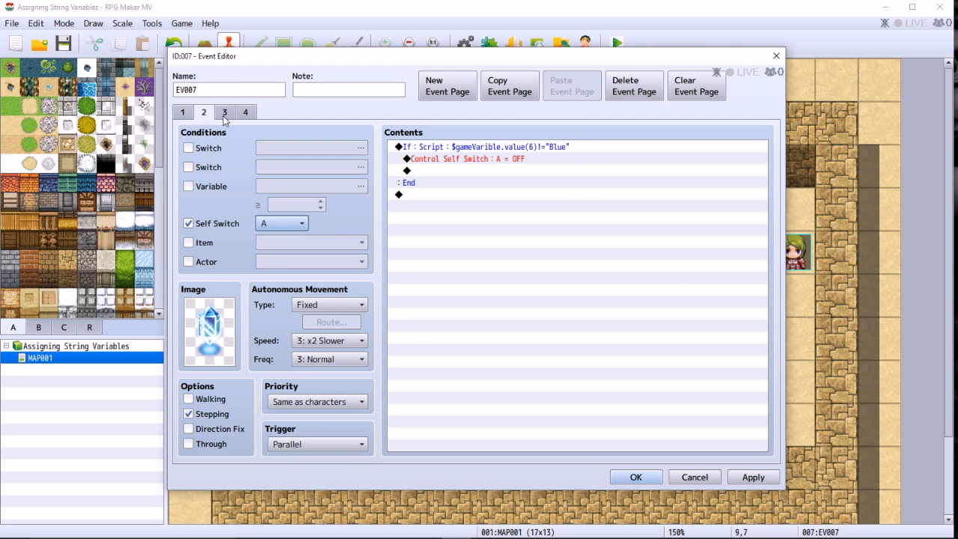
{"action": "left_click", "coordinate": [225, 113]}
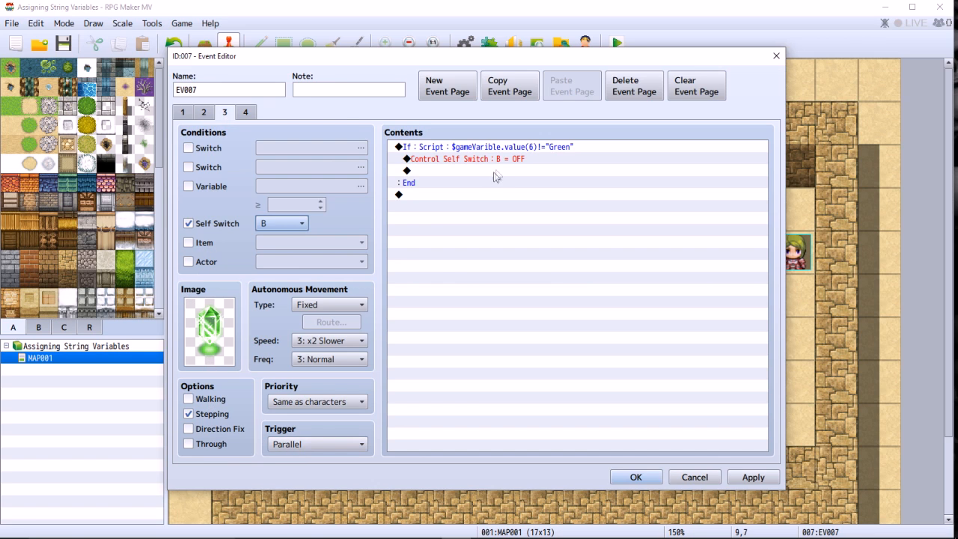
{"action": "left_click", "coordinate": [248, 112]}
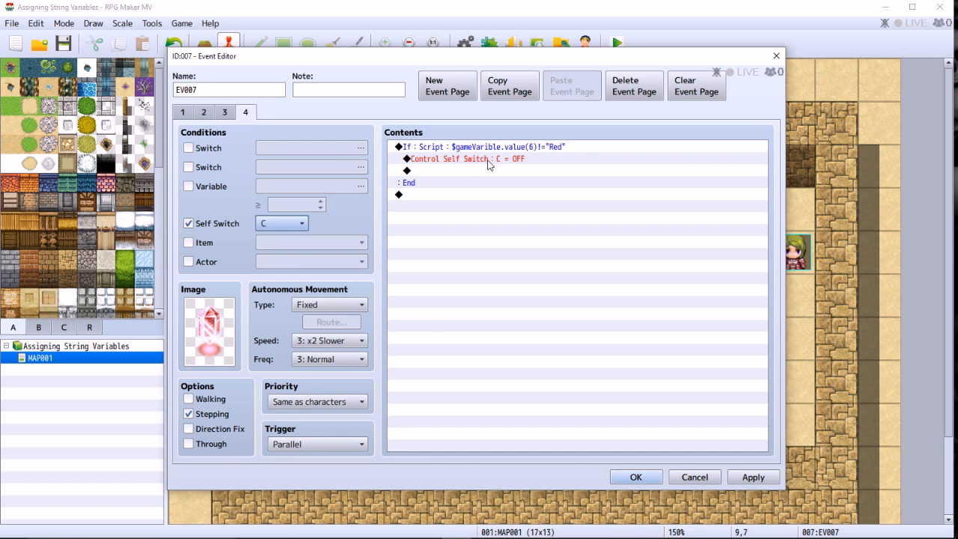
{"action": "left_click", "coordinate": [752, 477]}
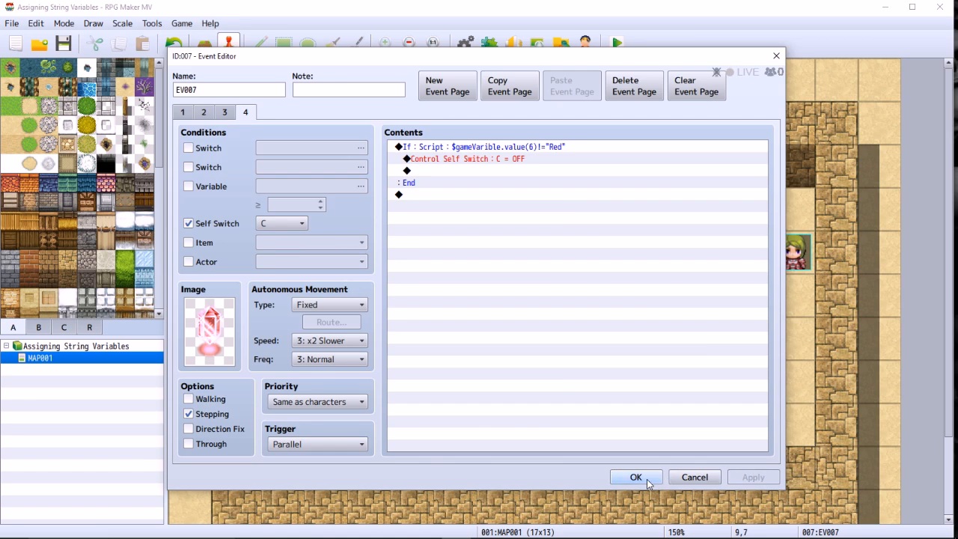
{"action": "left_click", "coordinate": [647, 479]}
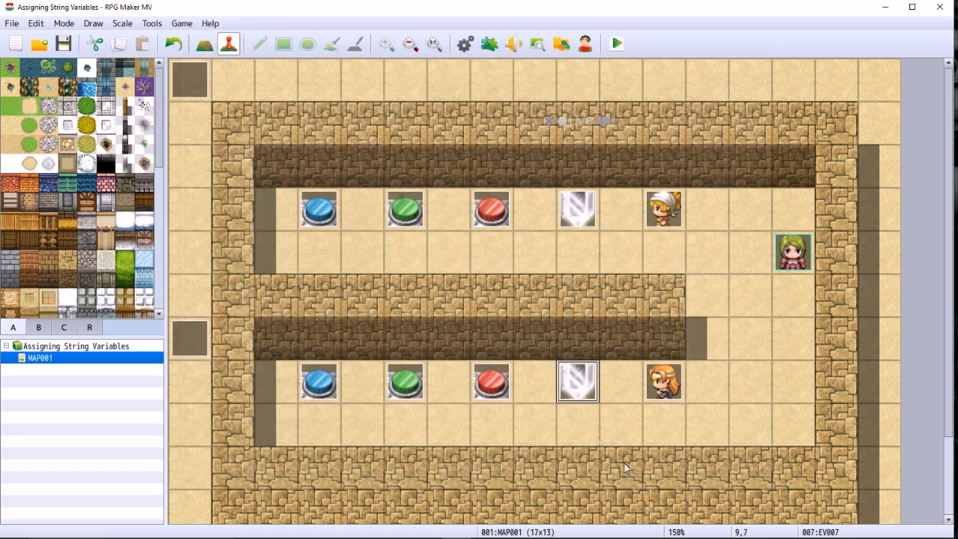
Start a playtest of the project and begin a new game.
{"action": "left_click", "coordinate": [617, 44]}
{"action": "left_click", "coordinate": [424, 307]}
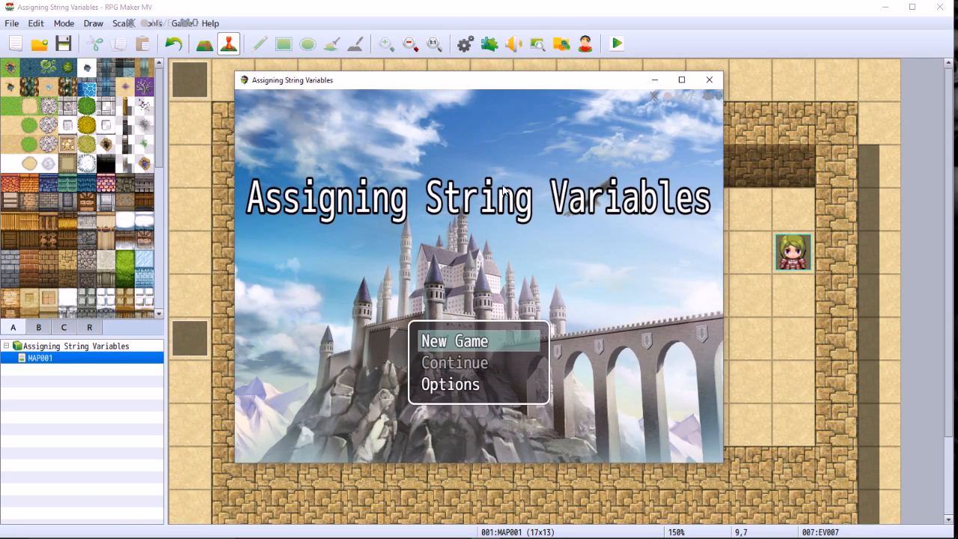
{"action": "key", "text": "Return"}
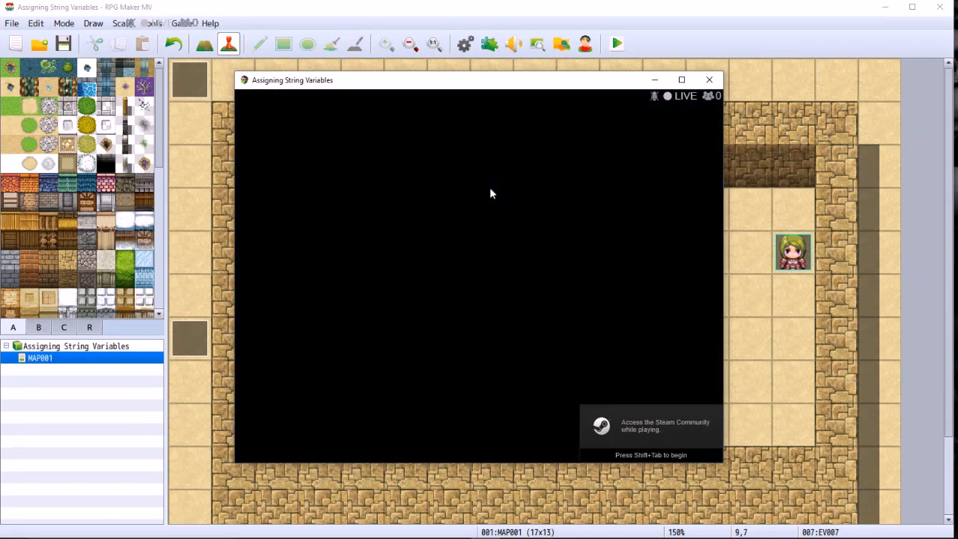
Walk to the orange-haired character in the lower room, talk to her and dismiss the message.
{"action": "key", "text": "Down"}
{"action": "key", "text": "Down"}
{"action": "key", "text": "Down"}
{"action": "key", "text": "Left"}
{"action": "key", "text": "Left"}
{"action": "key", "text": "Left"}
{"action": "key", "text": "Up"}
{"action": "key", "text": "Return"}
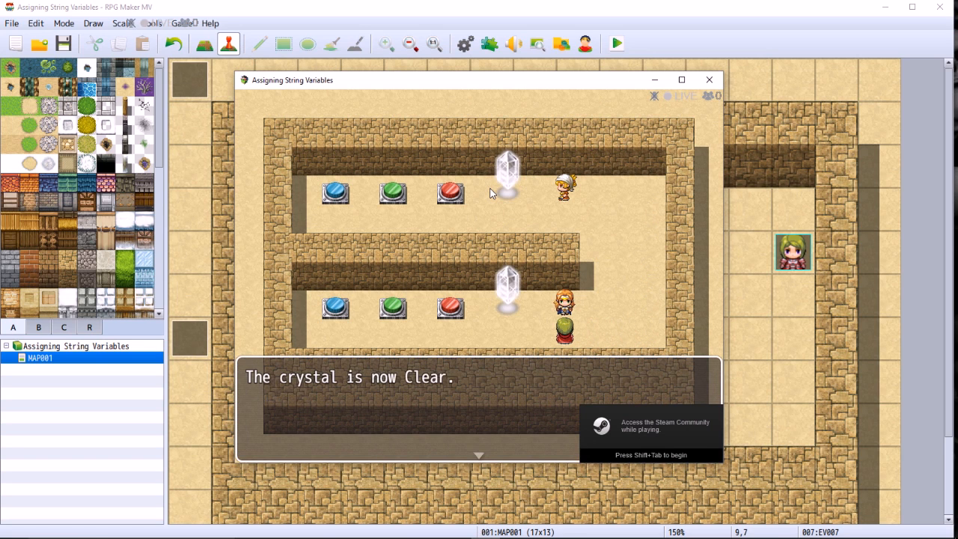
{"action": "key", "text": "Return"}
Walk to the lower red button and return to talk to the orange-haired character again.
{"action": "key", "text": "Left"}
{"action": "key", "text": "Up"}
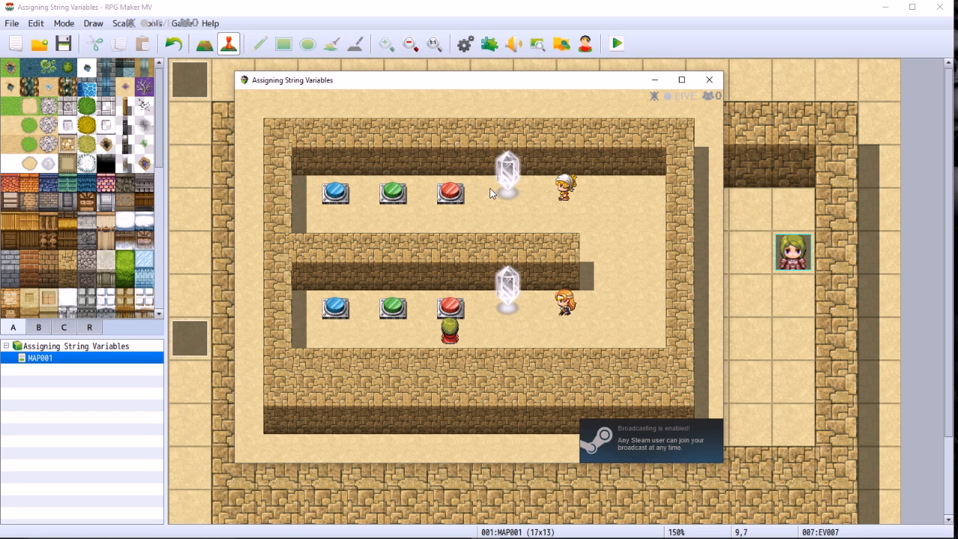
{"action": "key", "text": "Right"}
{"action": "key", "text": "Right"}
{"action": "key", "text": "Right"}
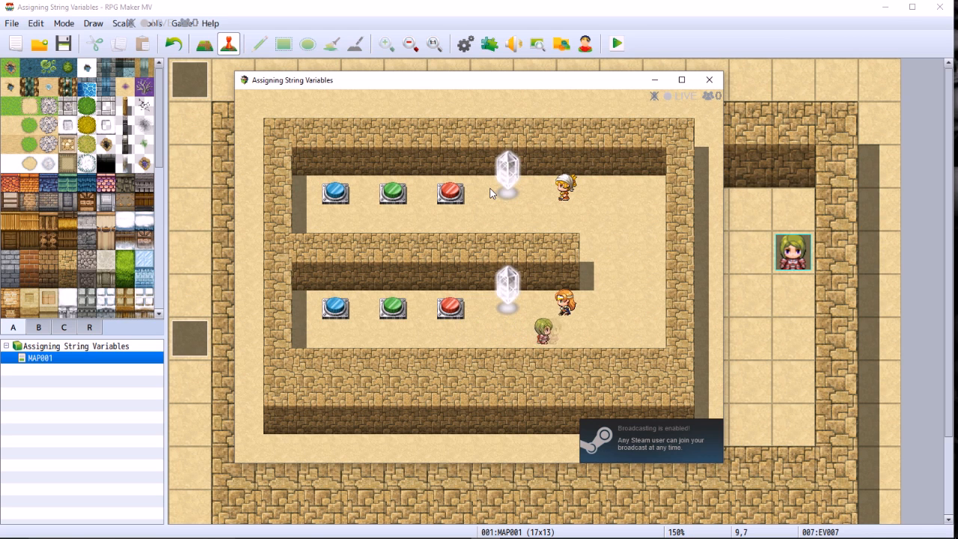
{"action": "key", "text": "Up"}
{"action": "key", "text": "Return"}
{"action": "key", "text": "Return"}
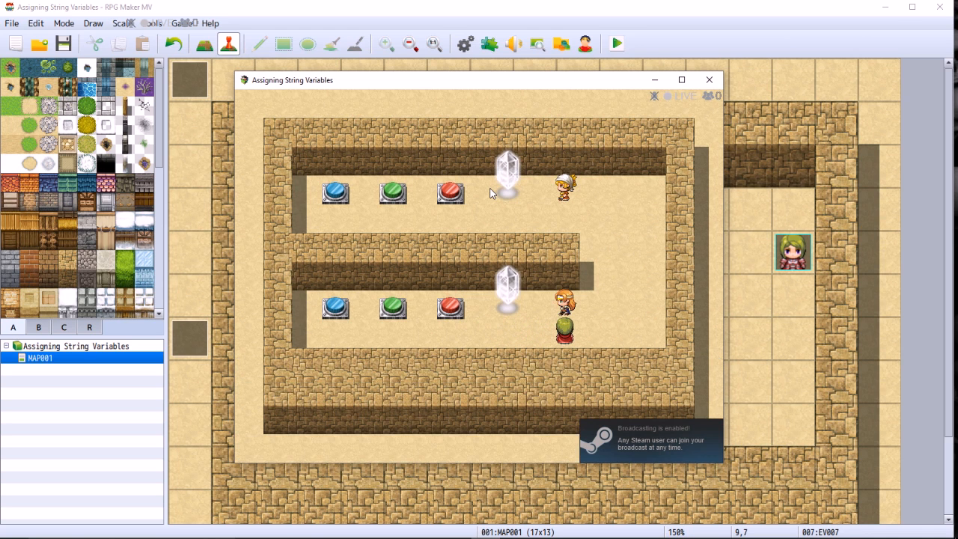
Activate the green button in the lower row to test the crystal, and close the playtest.
{"action": "key", "text": "Left"}
{"action": "key", "text": "Left"}
{"action": "key", "text": "Left"}
{"action": "key", "text": "Left"}
{"action": "key", "text": "Left"}
{"action": "key", "text": "Up"}
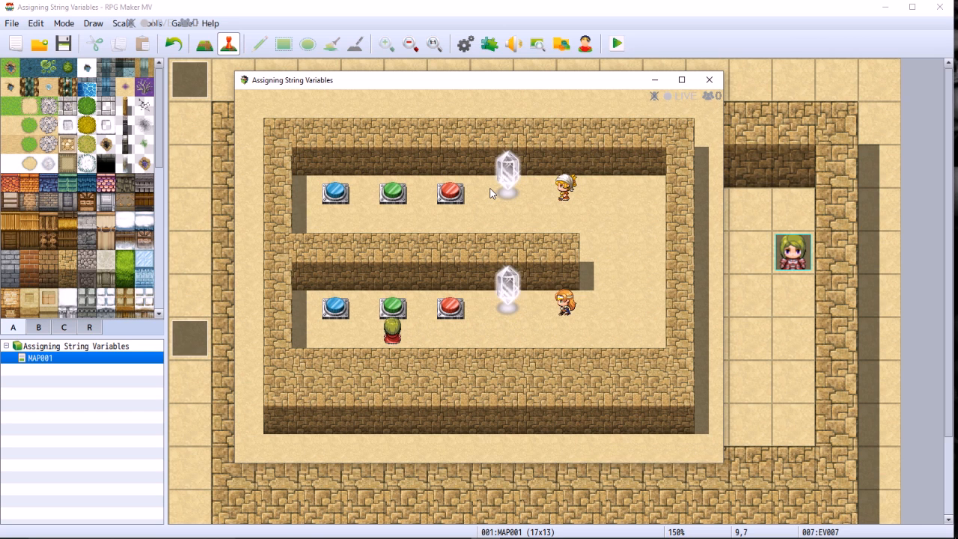
{"action": "key", "text": "Return"}
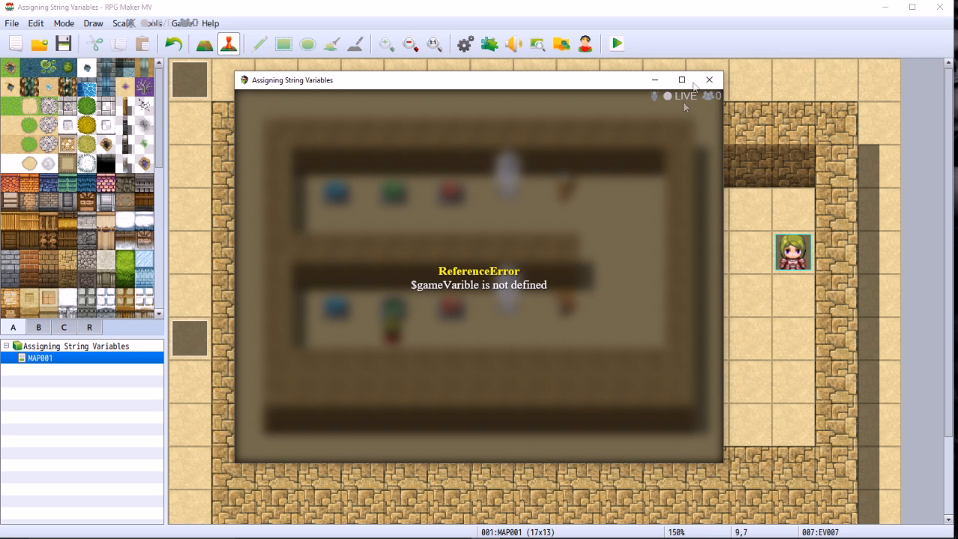
{"action": "left_click", "coordinate": [710, 80]}
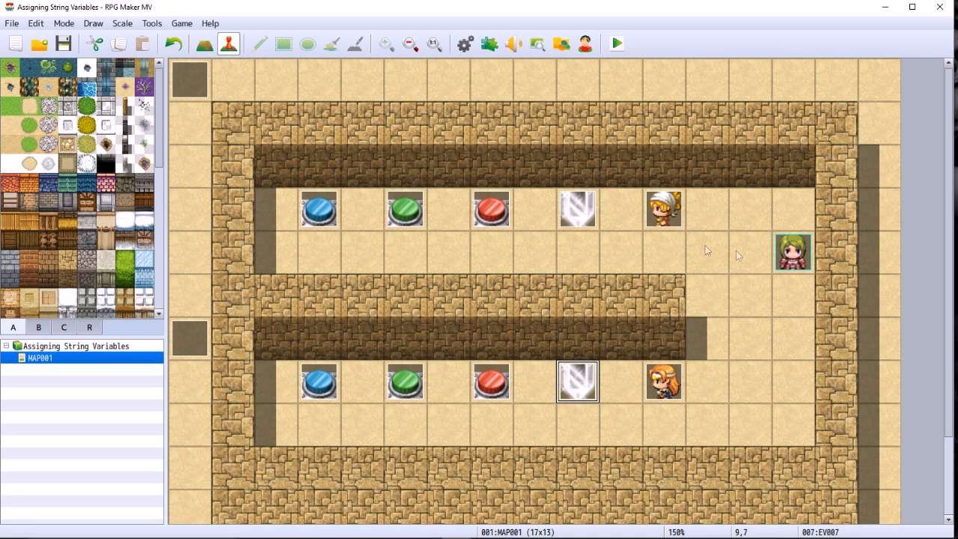
Reopen the lower crystal event and duplicate page 1's "Green" conditional branch at the end of its contents.
{"action": "right_click", "coordinate": [579, 388]}
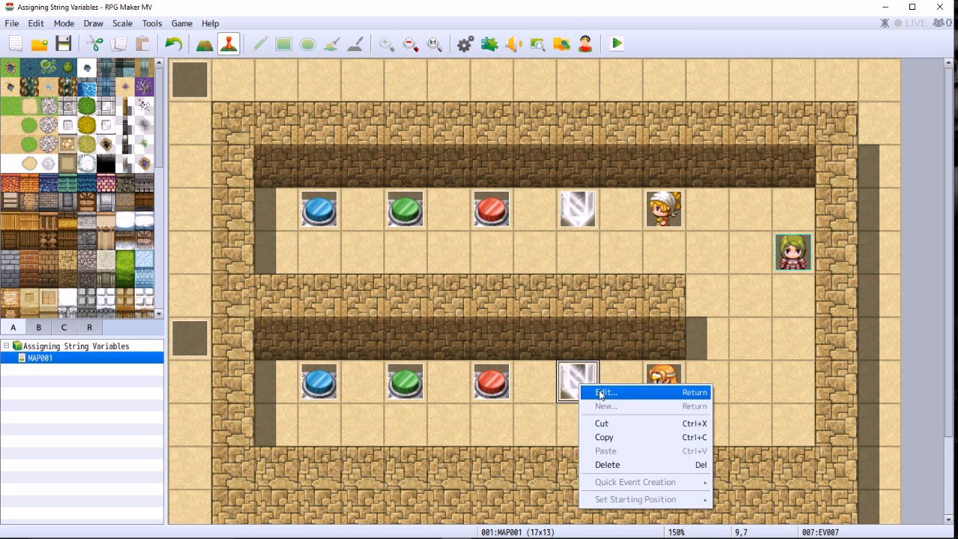
{"action": "left_click", "coordinate": [595, 391]}
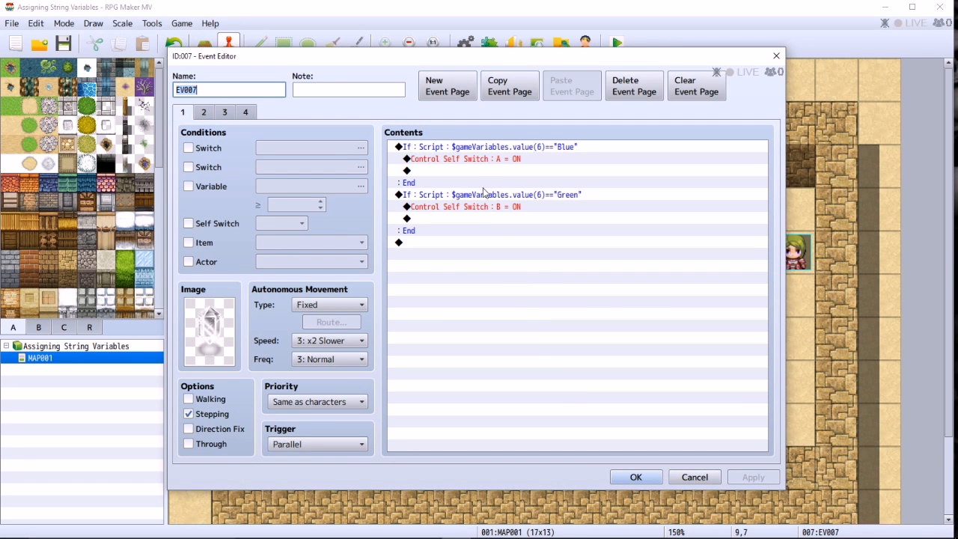
{"action": "left_click", "coordinate": [467, 197]}
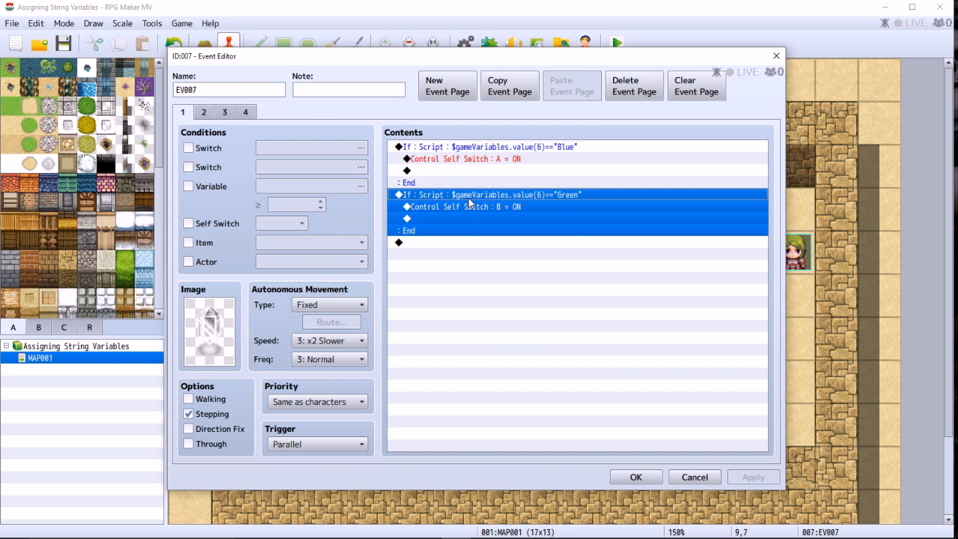
{"action": "right_click", "coordinate": [468, 199]}
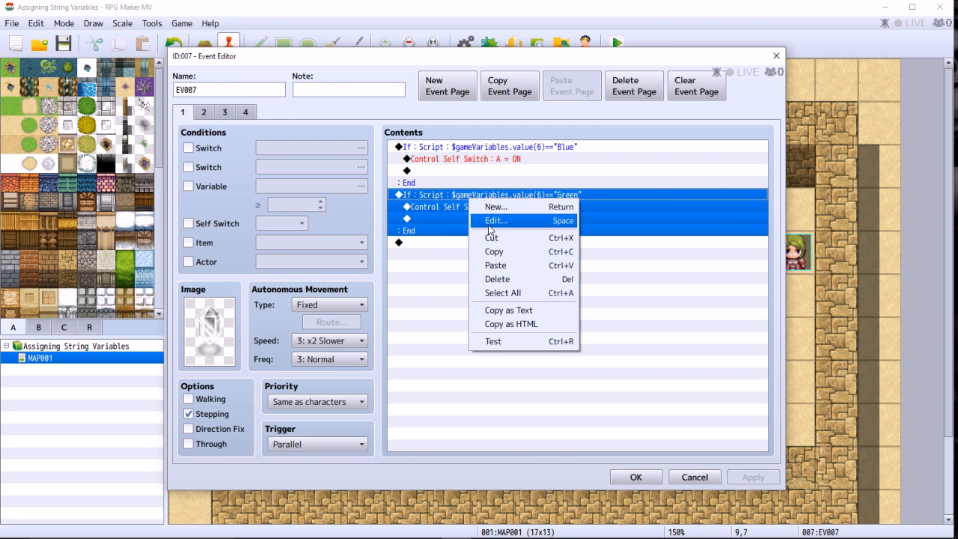
{"action": "left_click", "coordinate": [496, 253]}
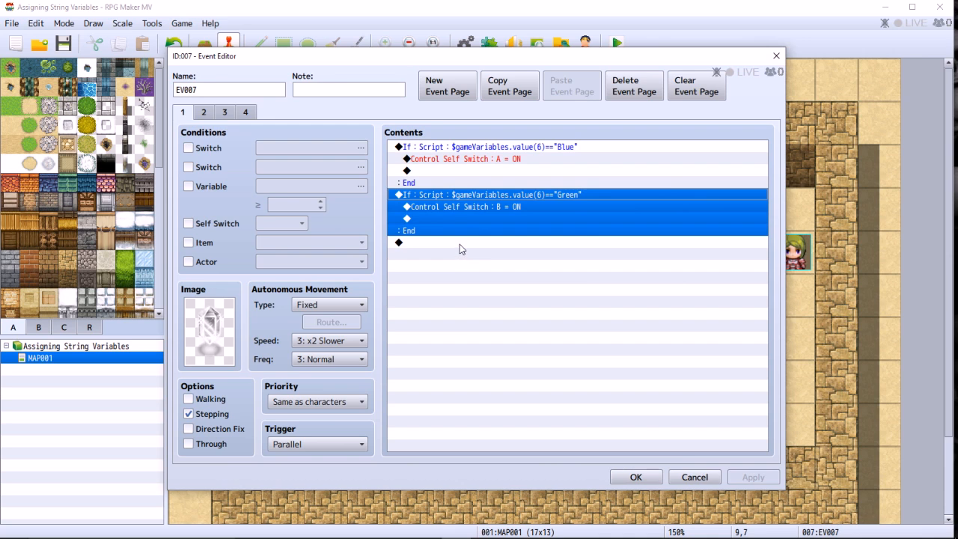
{"action": "left_click", "coordinate": [460, 244]}
{"action": "right_click", "coordinate": [461, 247]}
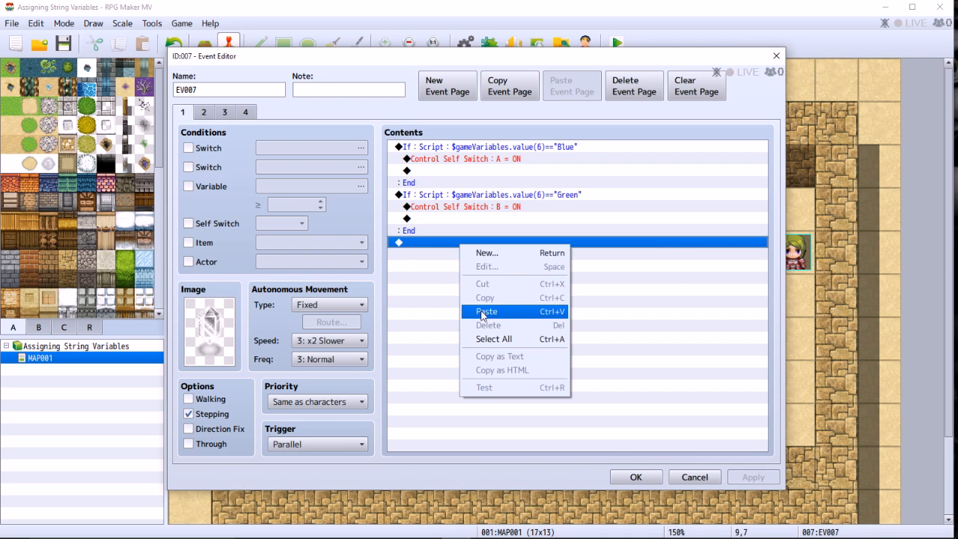
{"action": "left_click", "coordinate": [481, 314]}
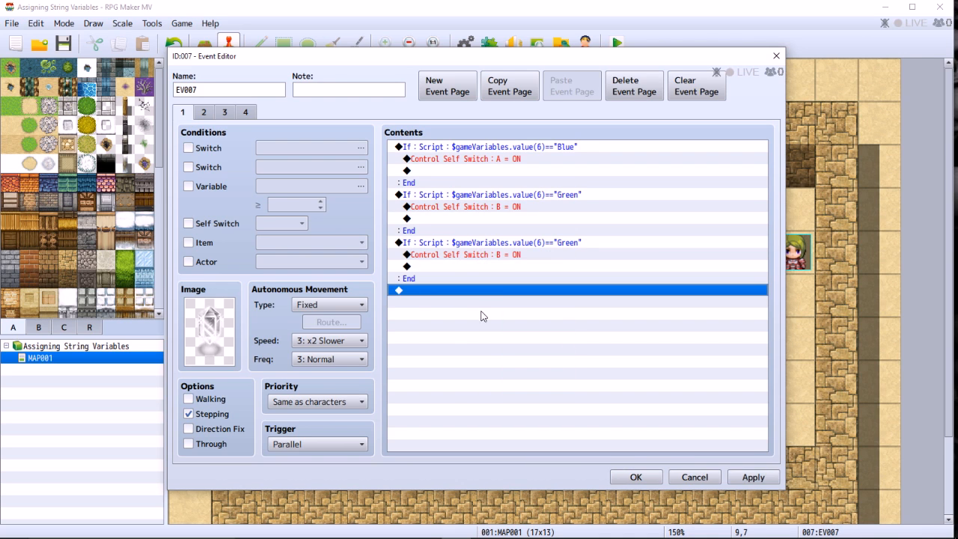
Change the script condition of page 1's last conditional branch to $gameVariables.value(6)=="Red".
{"action": "left_click", "coordinate": [548, 244]}
{"action": "right_click", "coordinate": [549, 245]}
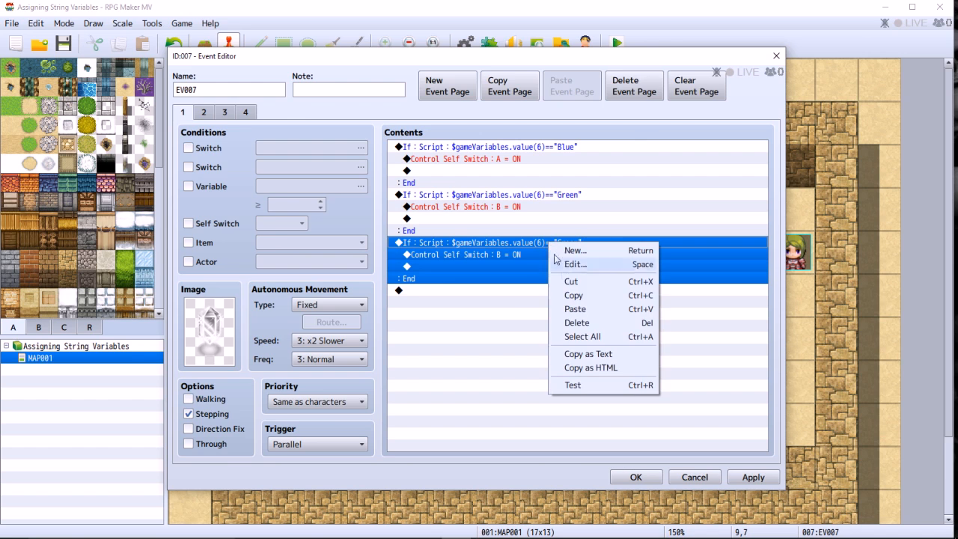
{"action": "left_click", "coordinate": [573, 267]}
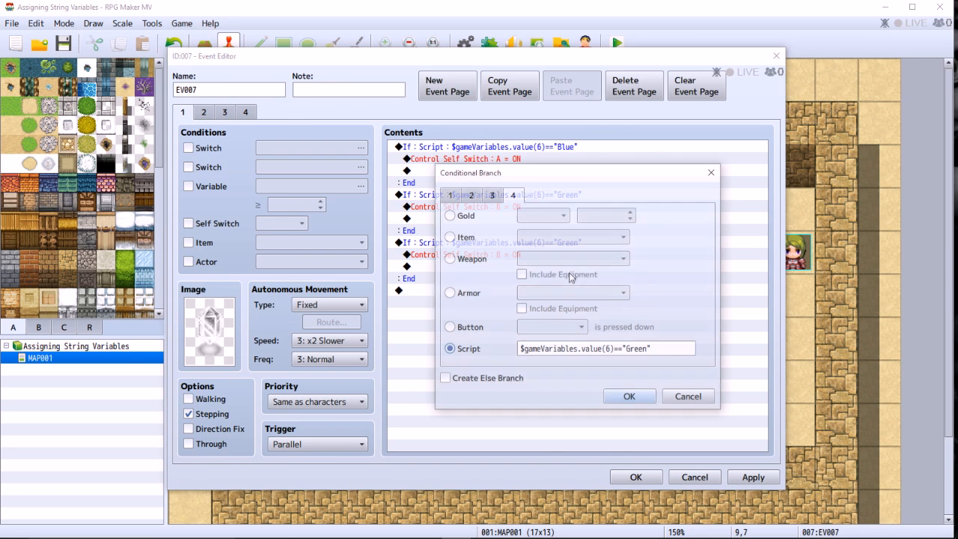
{"action": "triple_click", "coordinate": [646, 348]}
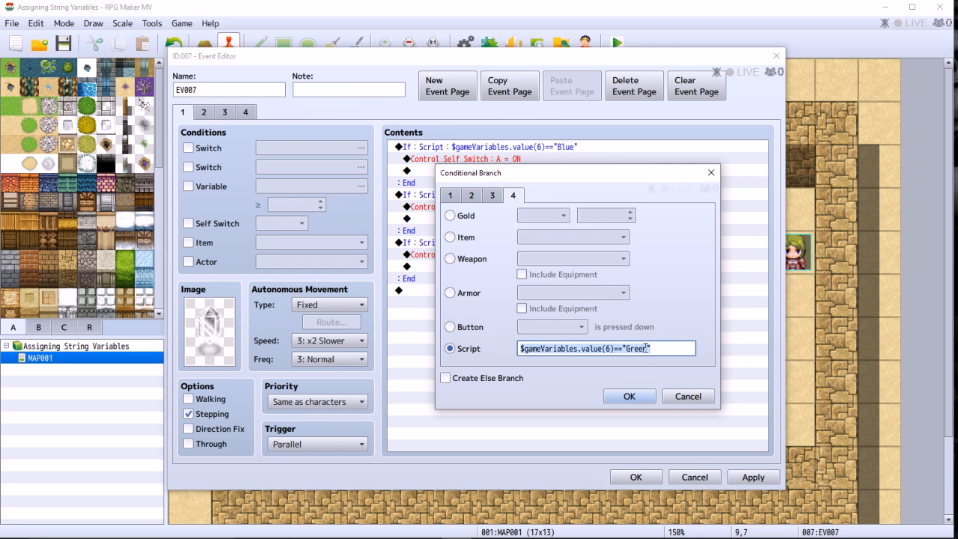
{"action": "left_click", "coordinate": [646, 347]}
{"action": "left_click_drag", "start_coordinate": [647, 347], "coordinate": [634, 347]}
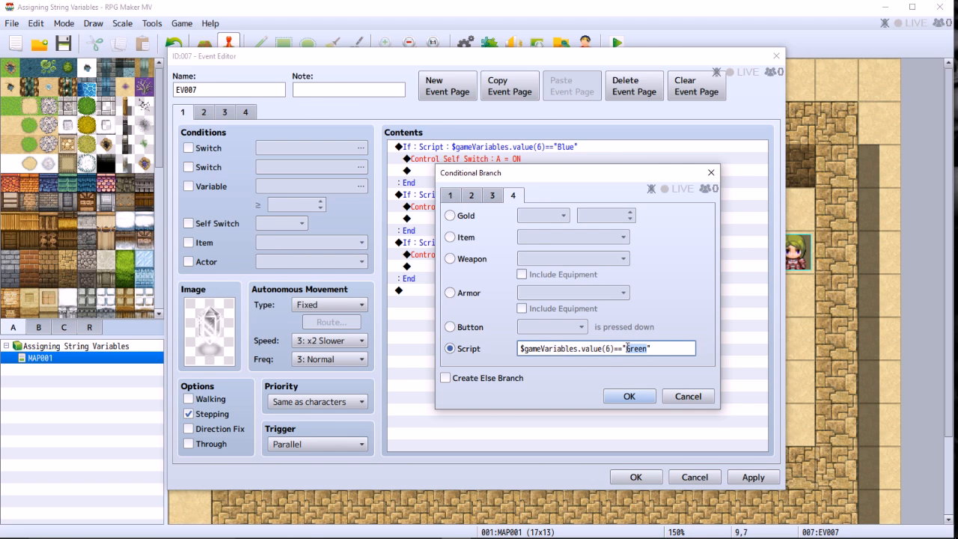
{"action": "type", "text": "Red"}
{"action": "left_click", "coordinate": [627, 397]}
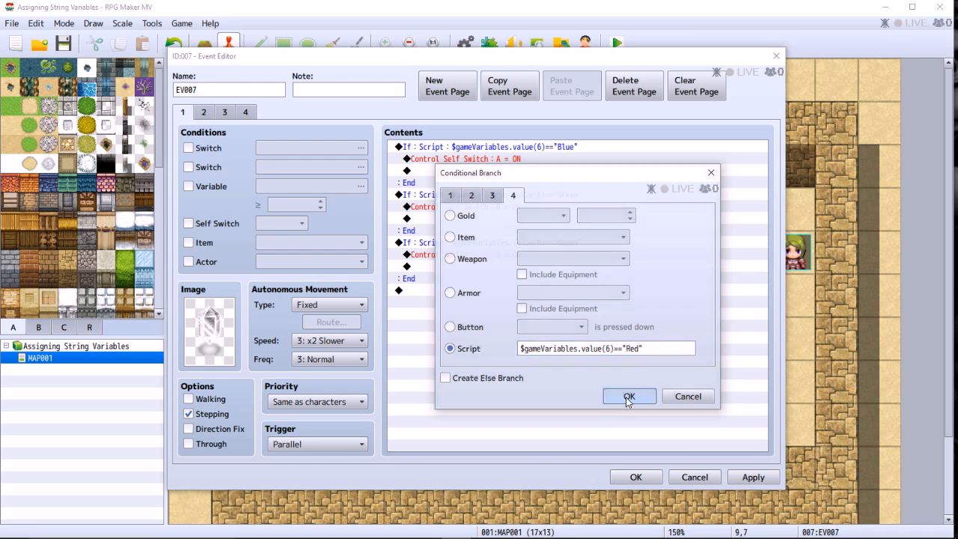
Set the self switch command inside page 1's "Red" branch to turn on self switch C.
{"action": "left_click", "coordinate": [491, 255]}
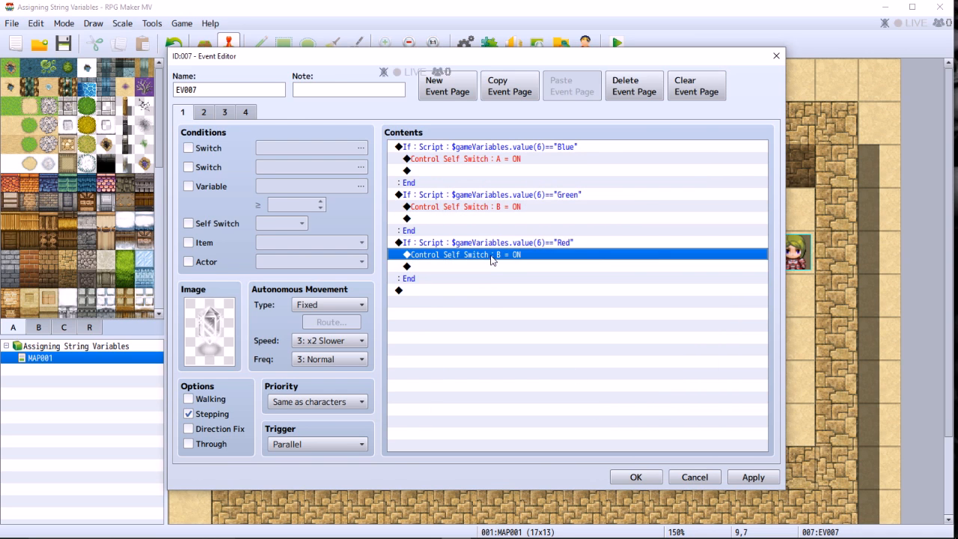
{"action": "right_click", "coordinate": [491, 256]}
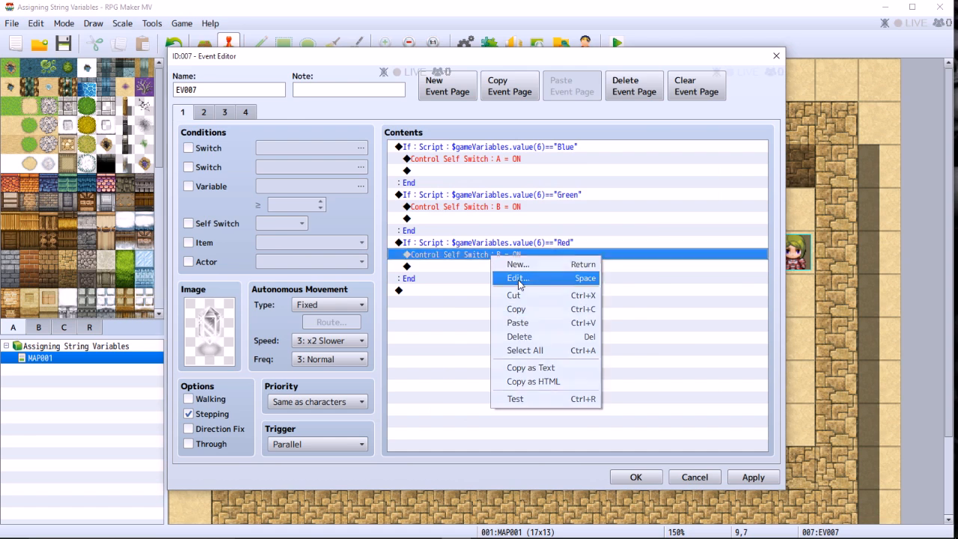
{"action": "left_click", "coordinate": [518, 276]}
{"action": "left_click", "coordinate": [541, 272]}
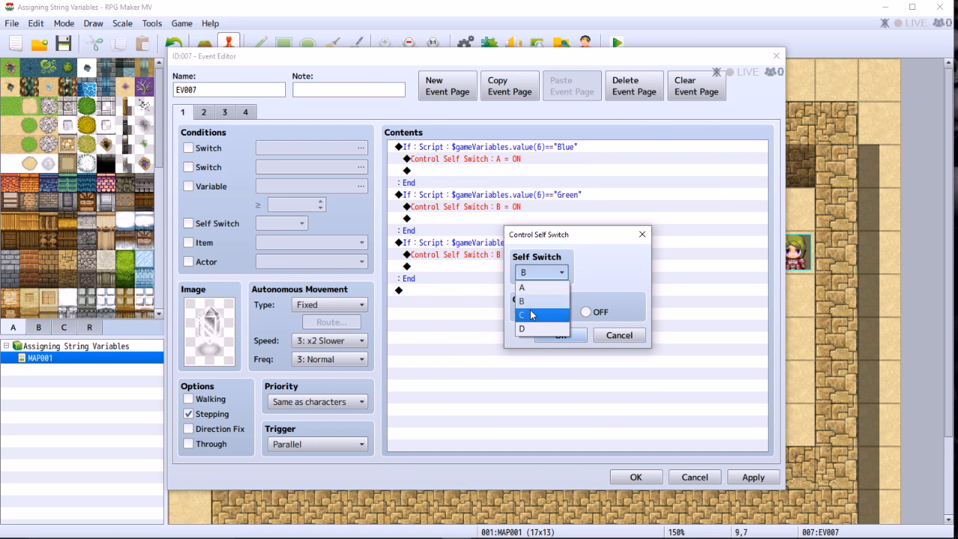
{"action": "left_click", "coordinate": [532, 315]}
{"action": "left_click", "coordinate": [558, 338]}
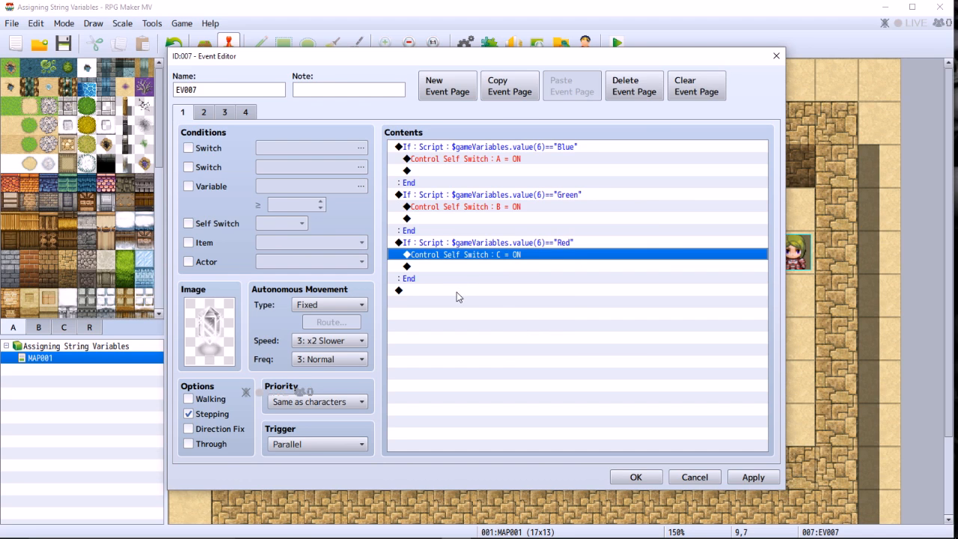
Correct the script condition on event page 2 to $gameVariables.value(6)!="Blue".
{"action": "left_click", "coordinate": [205, 114]}
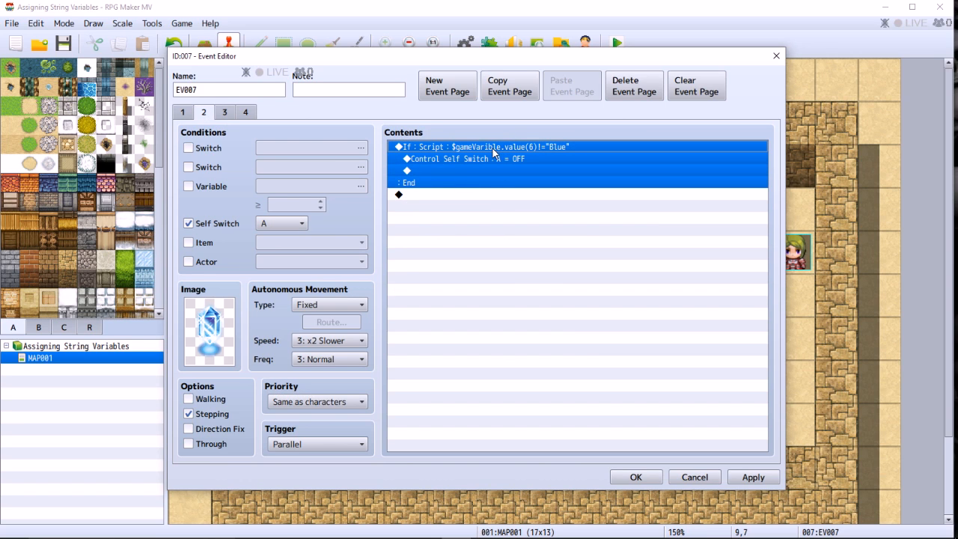
{"action": "left_click", "coordinate": [183, 113]}
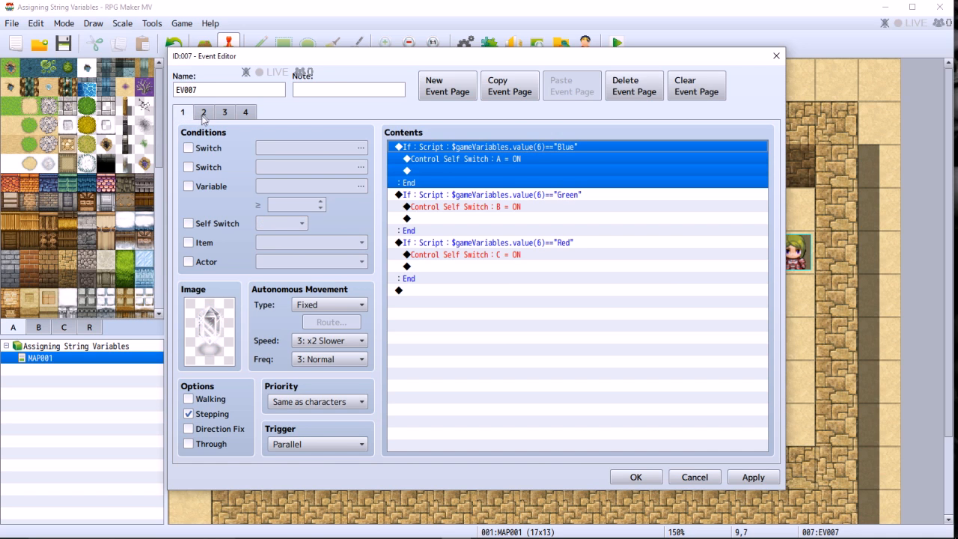
{"action": "left_click", "coordinate": [203, 113]}
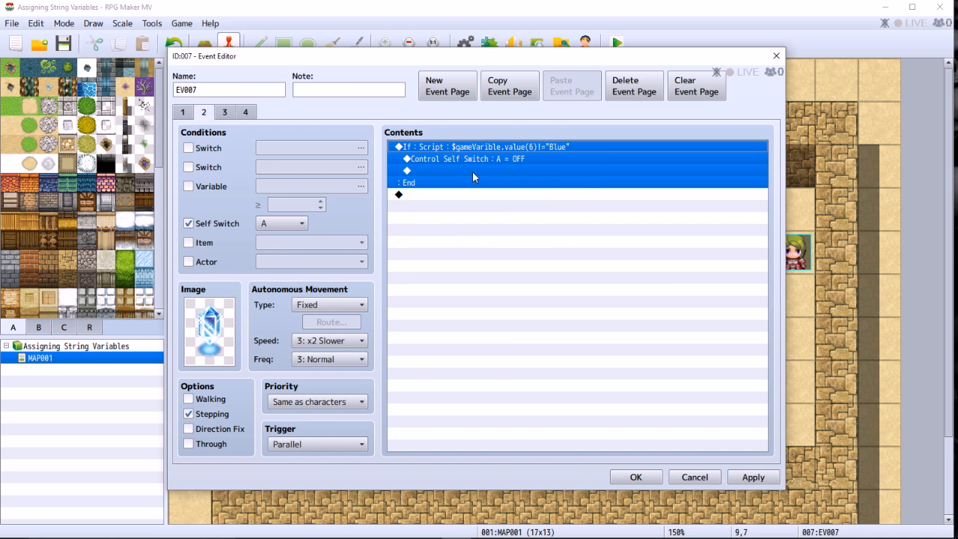
{"action": "right_click", "coordinate": [481, 154]}
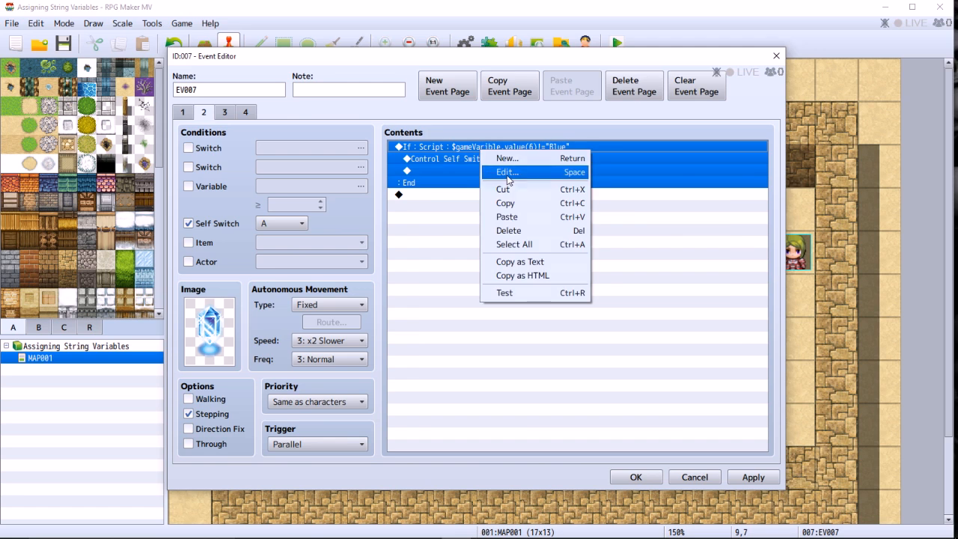
{"action": "left_click", "coordinate": [508, 173]}
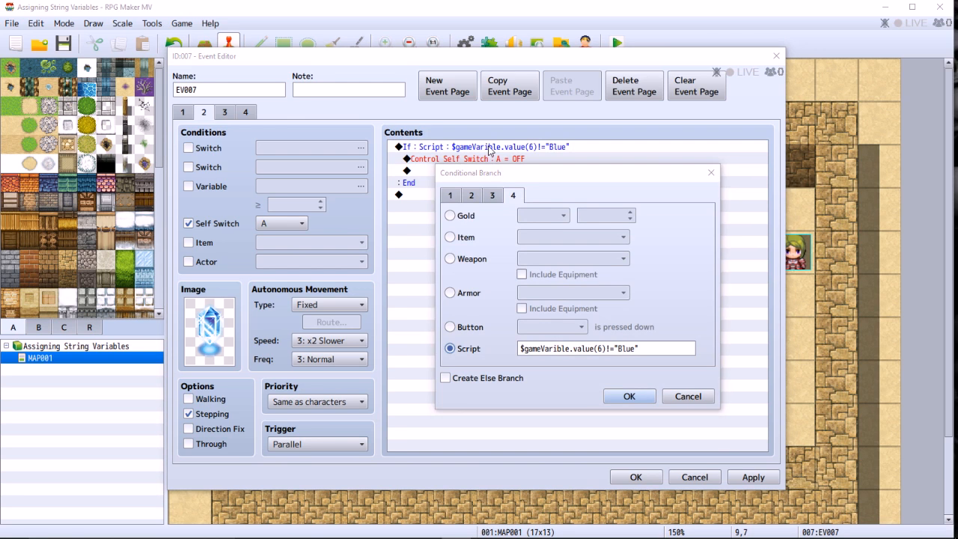
{"action": "left_click", "coordinate": [556, 348]}
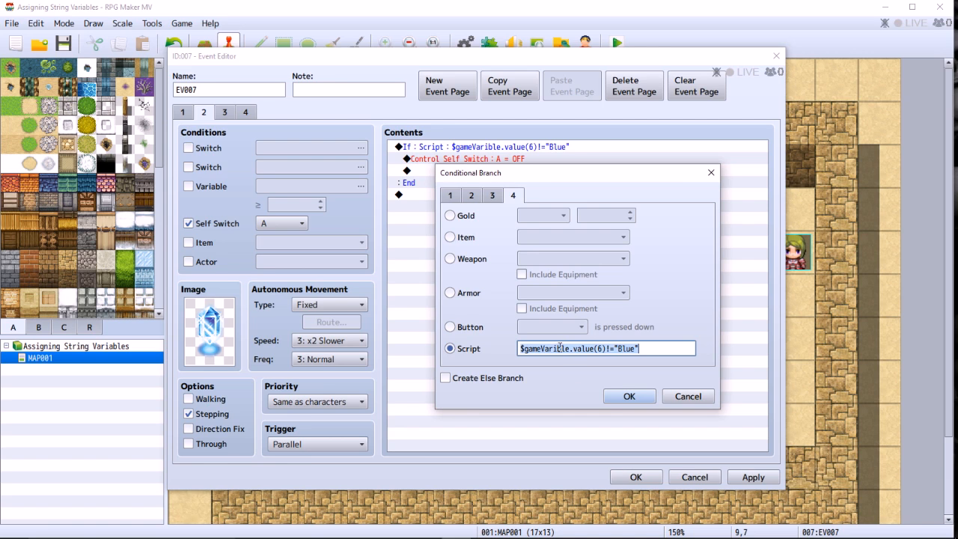
{"action": "left_click", "coordinate": [560, 348]}
{"action": "type", "text": "able"}
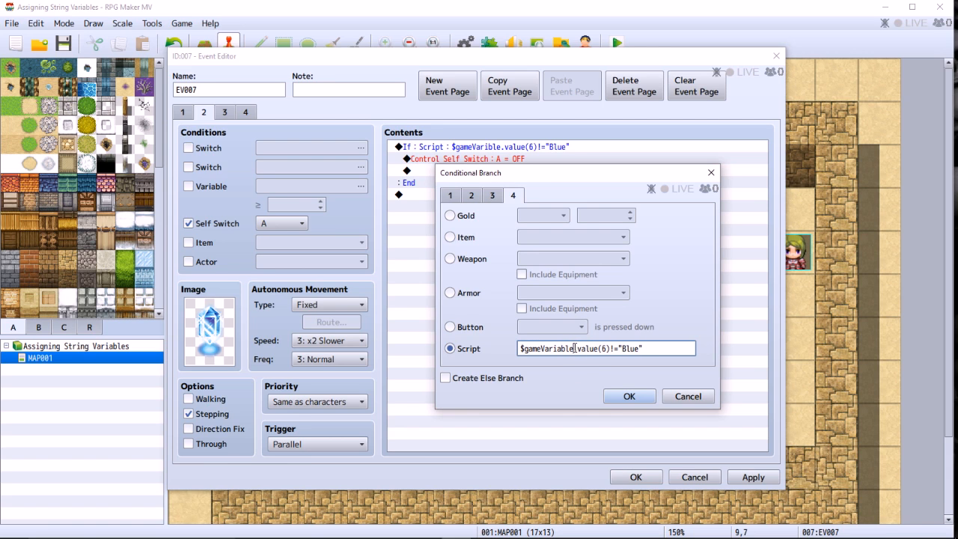
{"action": "type", "text": "s"}
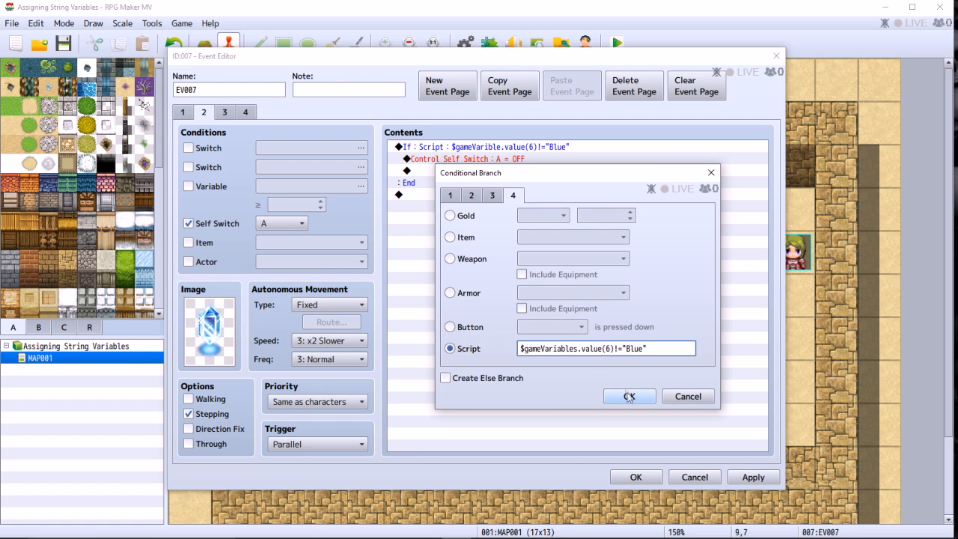
{"action": "left_click", "coordinate": [629, 397]}
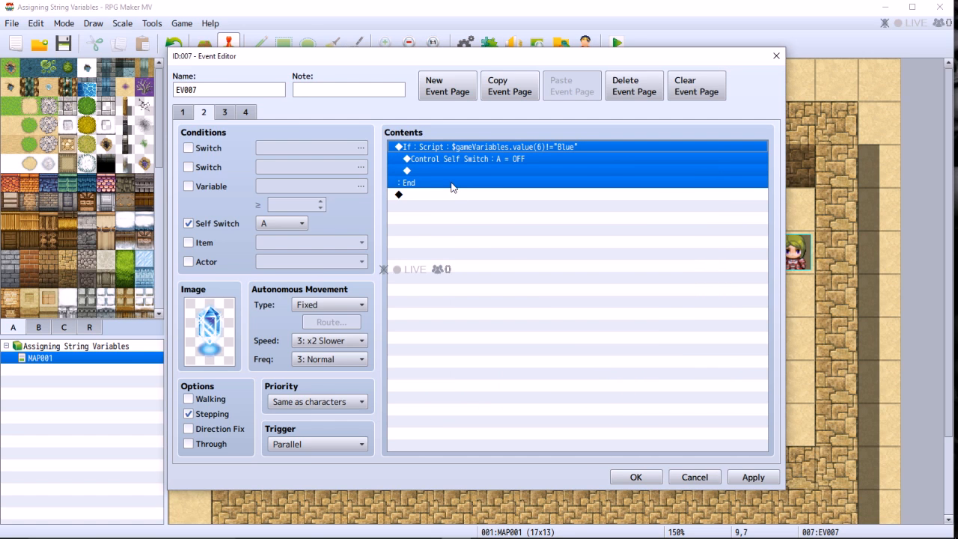
Correct the script condition on event page 3 to $gameVariables.value(6)!="Green".
{"action": "left_click", "coordinate": [182, 113]}
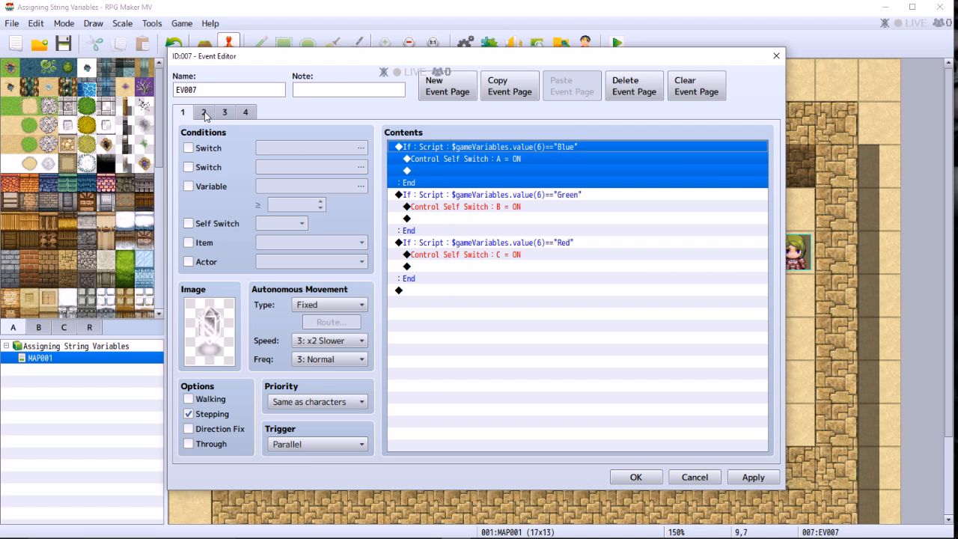
{"action": "left_click", "coordinate": [204, 112]}
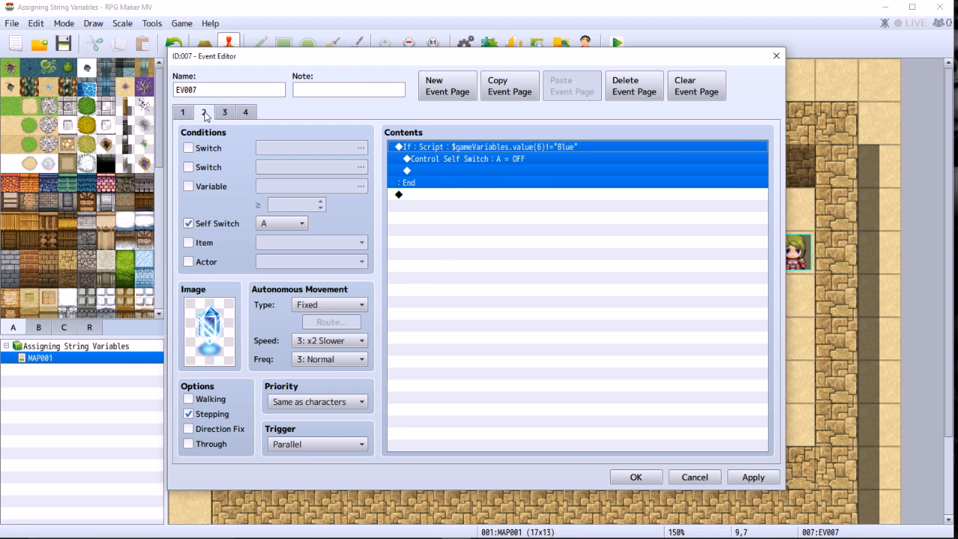
{"action": "left_click", "coordinate": [225, 116]}
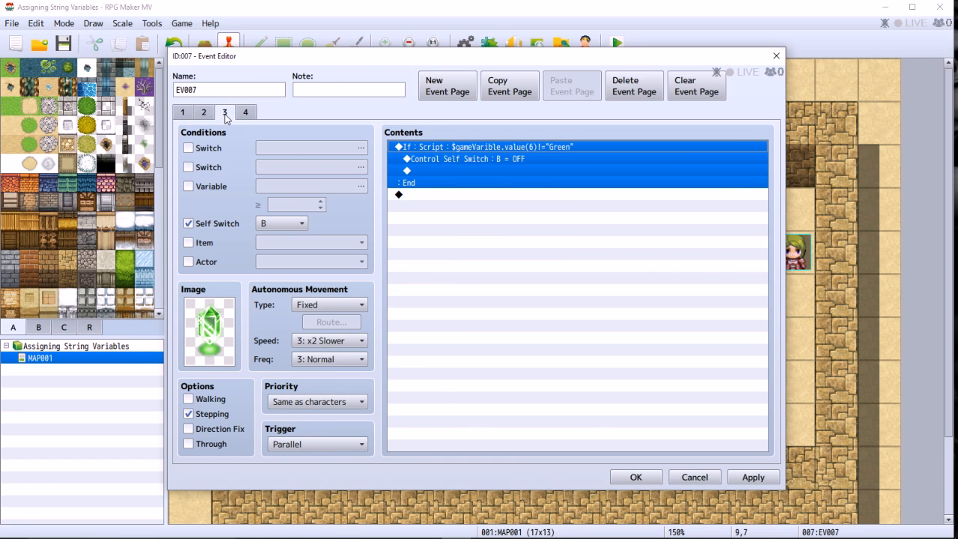
{"action": "right_click", "coordinate": [512, 152]}
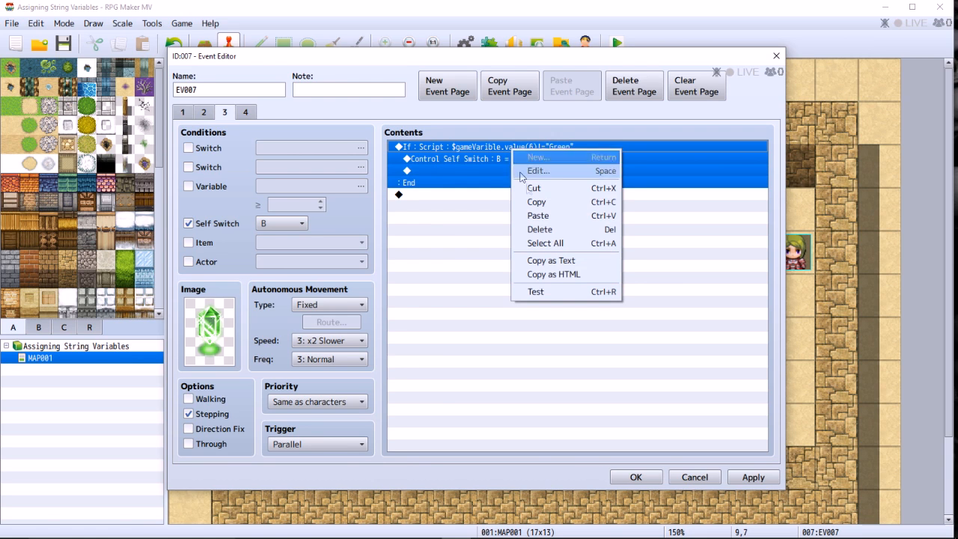
{"action": "left_click", "coordinate": [536, 176]}
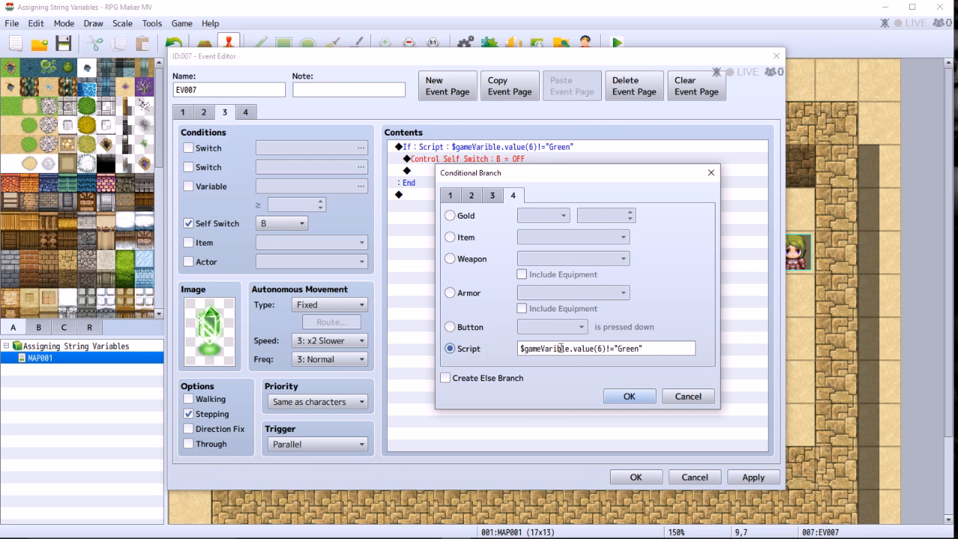
{"action": "left_click", "coordinate": [557, 348]}
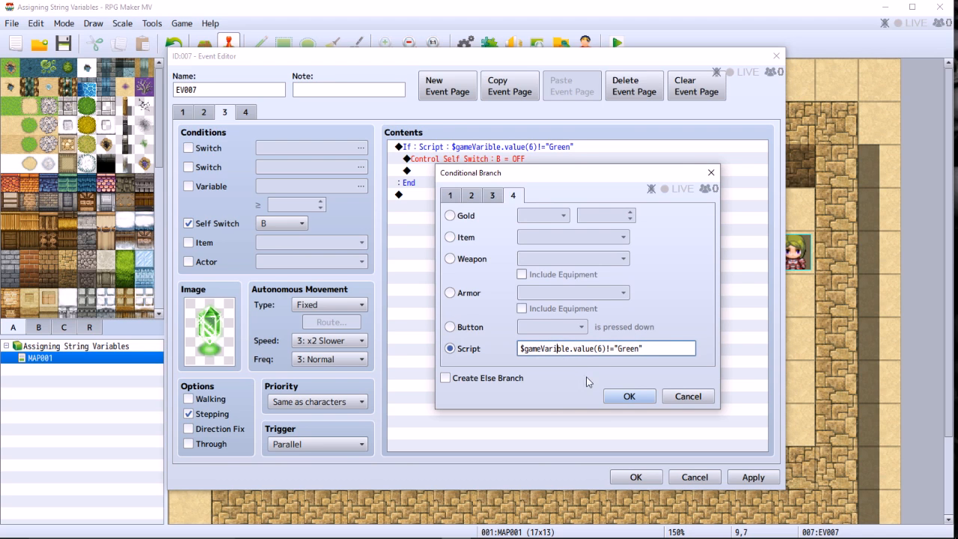
{"action": "type", "text": "able"}
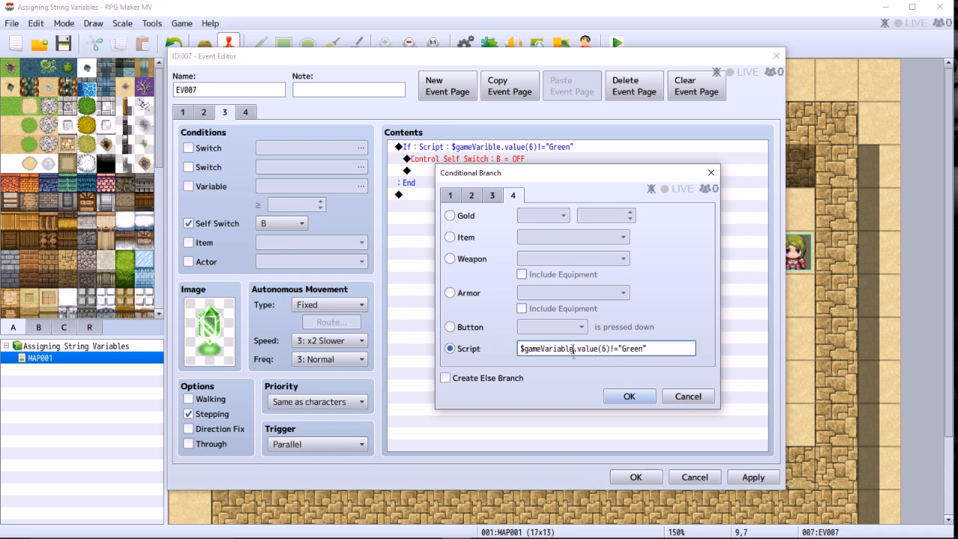
{"action": "type", "text": "s"}
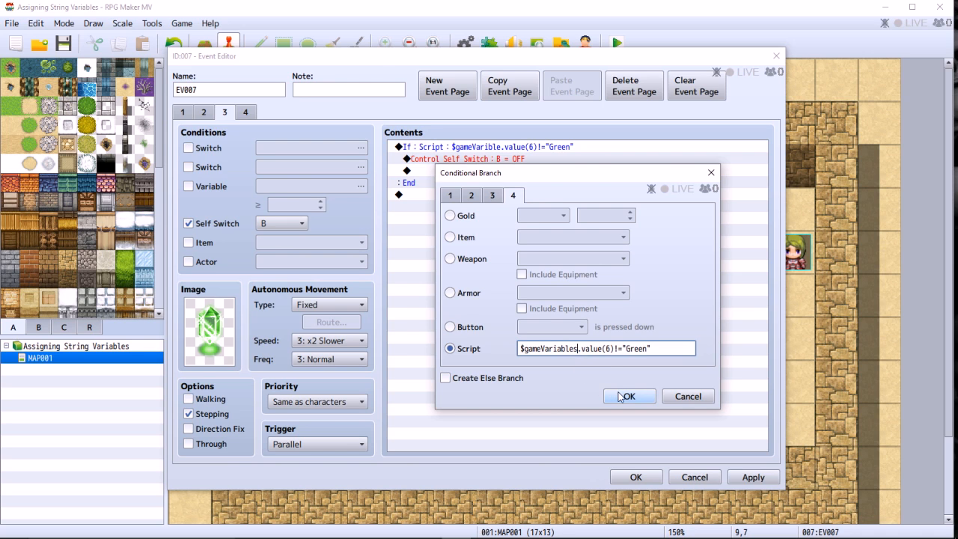
{"action": "left_click", "coordinate": [628, 396]}
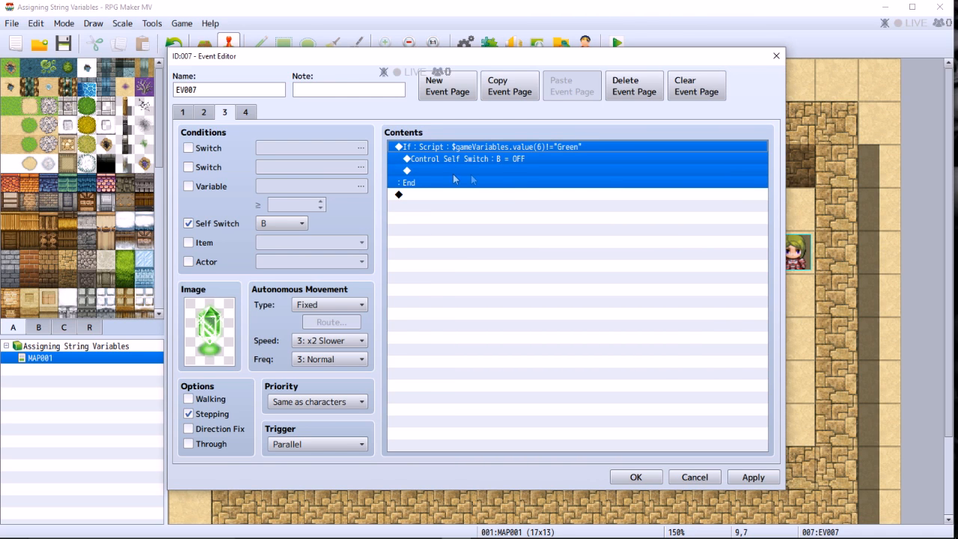
Correct the script condition on event page 4 to $gameVariables.value(6)!="Red", then apply the changes and close the event.
{"action": "left_click", "coordinate": [247, 112]}
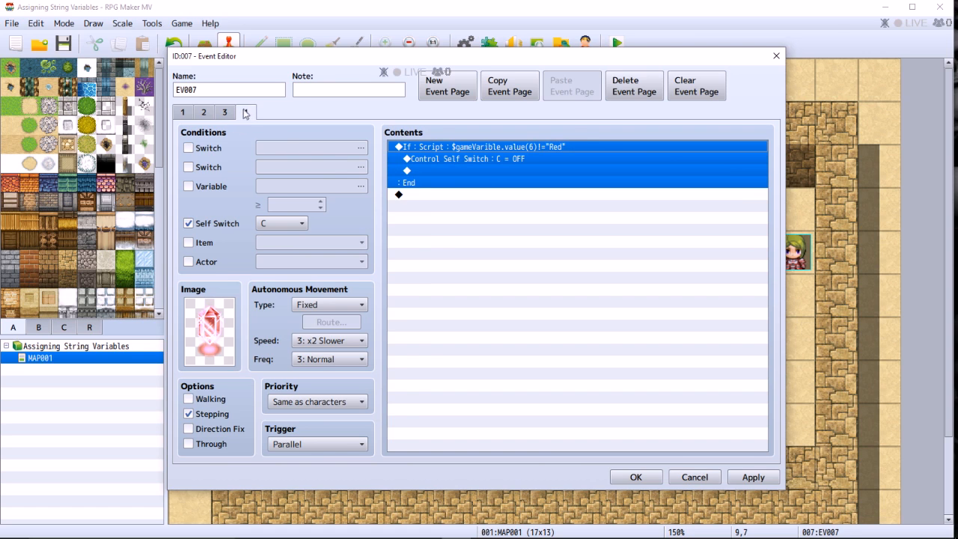
{"action": "right_click", "coordinate": [481, 152]}
{"action": "left_click", "coordinate": [506, 173]}
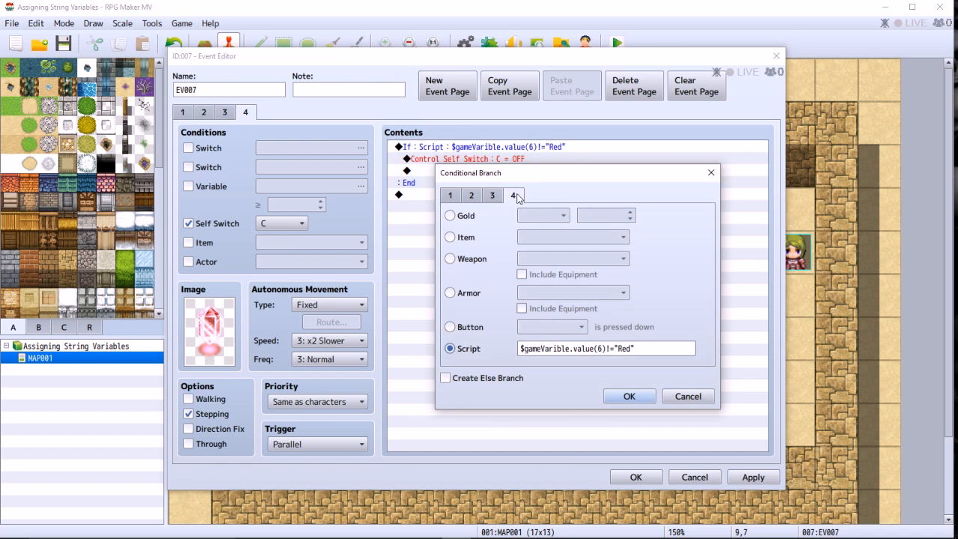
{"action": "triple_click", "coordinate": [560, 349]}
{"action": "left_click", "coordinate": [558, 349]}
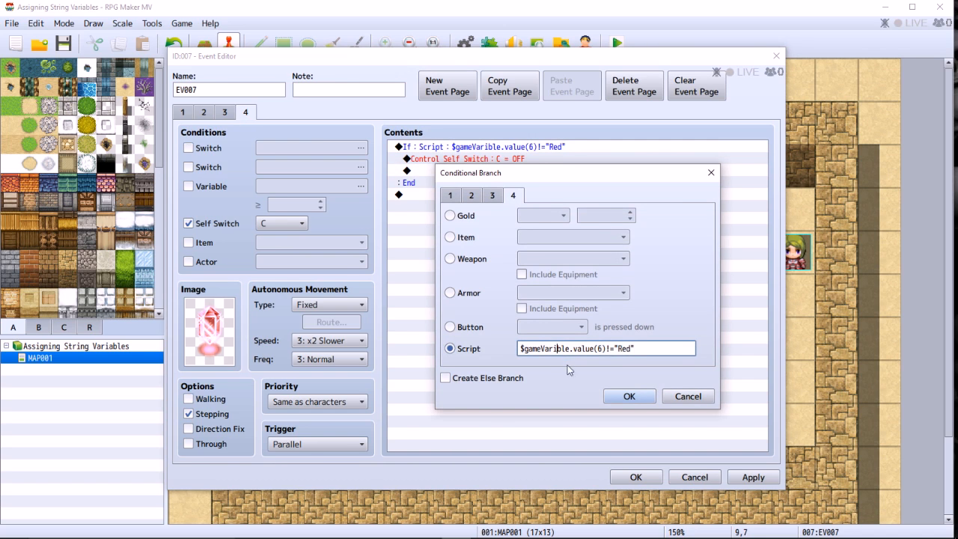
{"action": "type", "text": "a"}
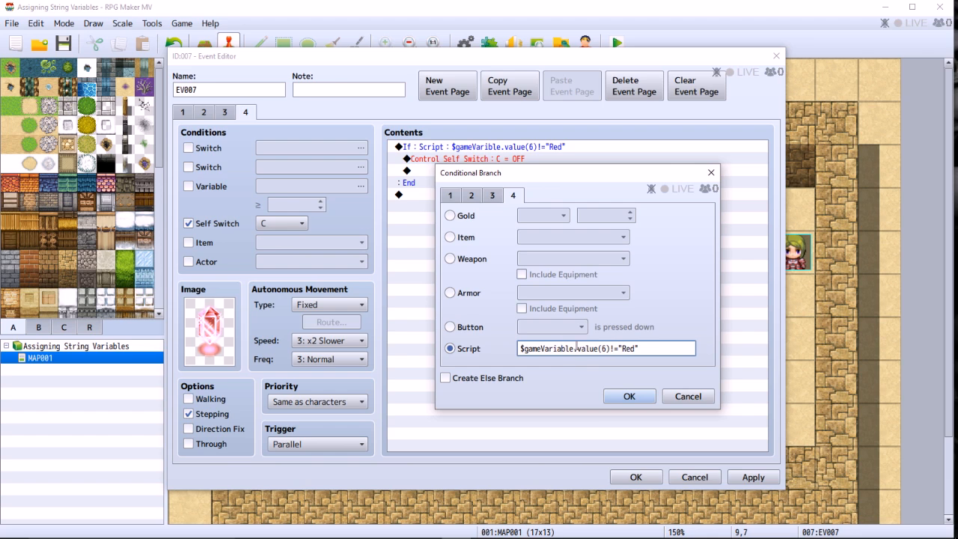
{"action": "left_click", "coordinate": [572, 350]}
{"action": "type", "text": "s"}
{"action": "left_click", "coordinate": [626, 396]}
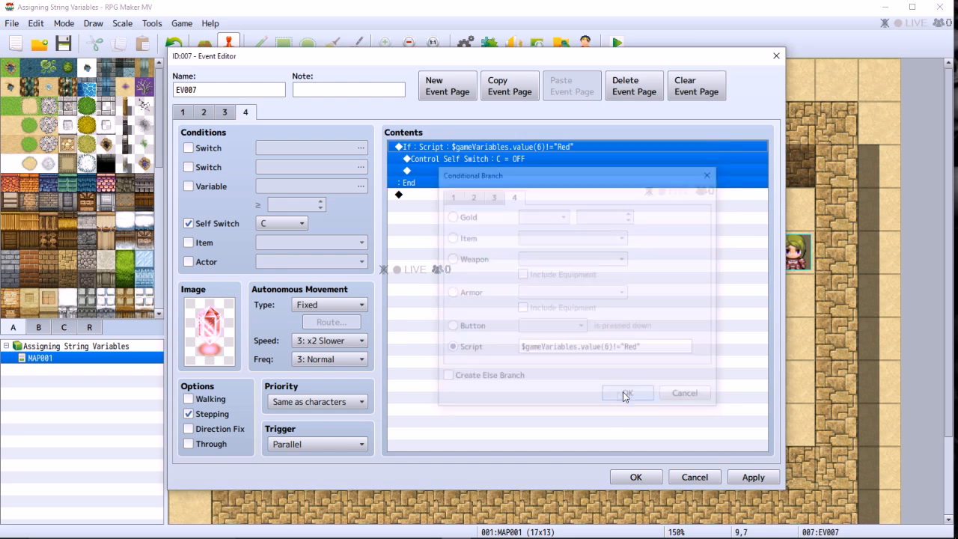
{"action": "left_click", "coordinate": [750, 477]}
{"action": "left_click", "coordinate": [638, 477]}
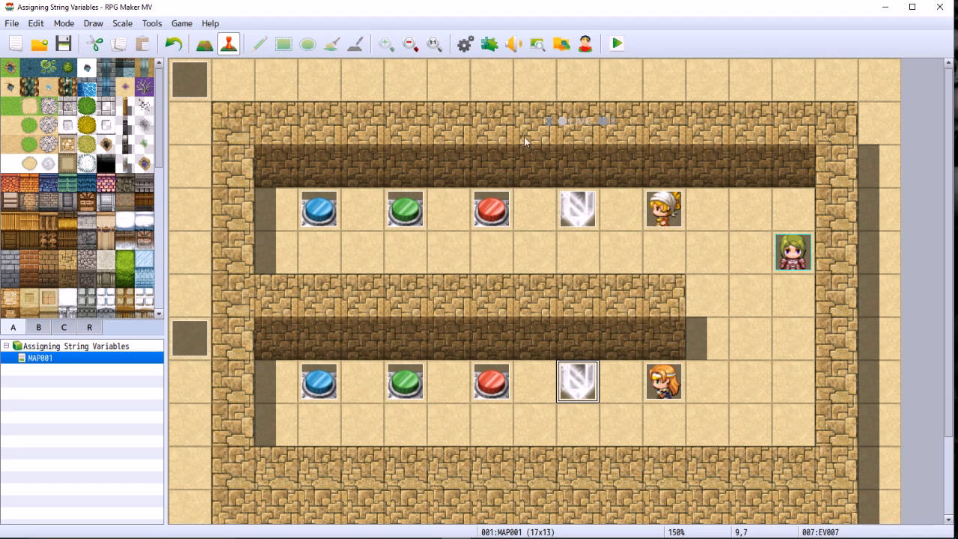
Start a playtest and begin a new game from the title screen.
{"action": "left_click", "coordinate": [617, 43]}
{"action": "left_click", "coordinate": [426, 304]}
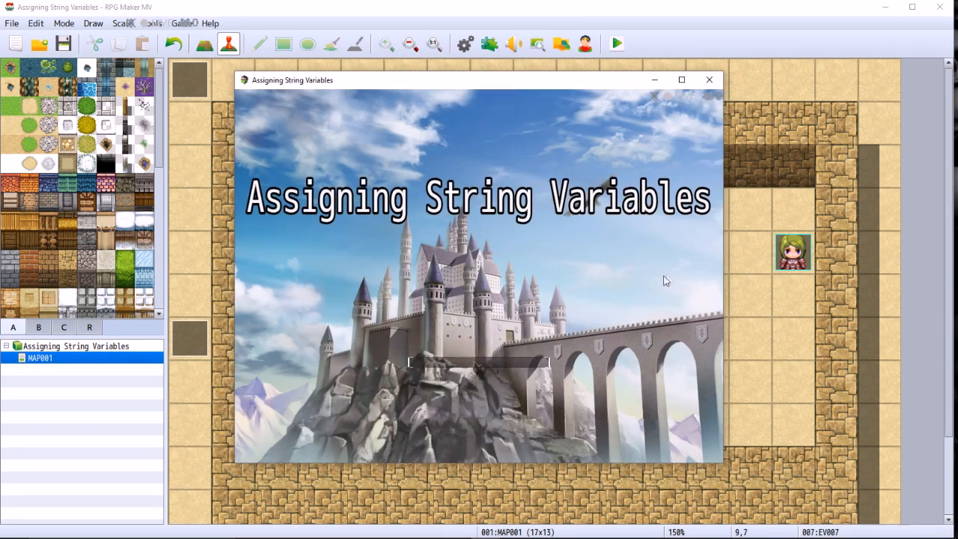
{"action": "key", "text": "Return"}
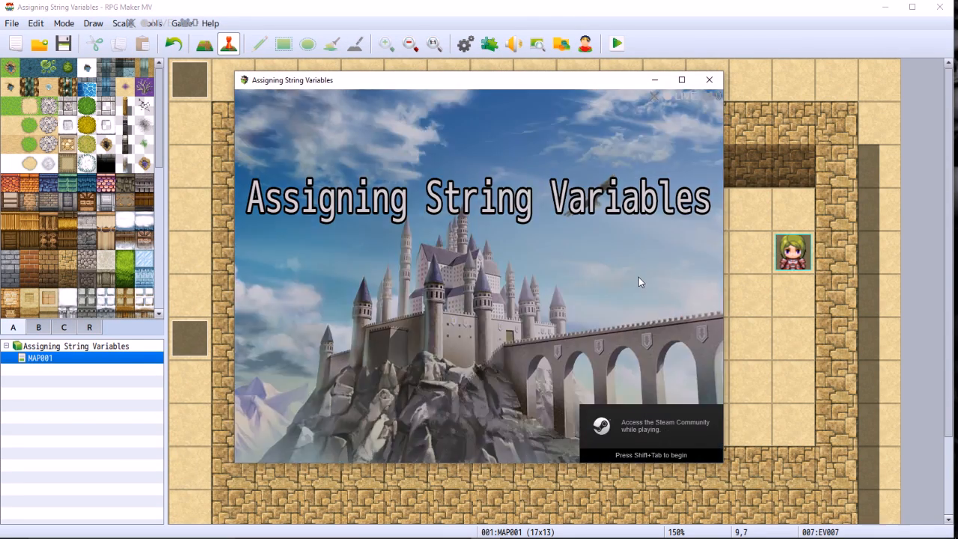
Walk the character down to the lower row of switches and activate the red switch.
{"action": "key", "text": "Down"}
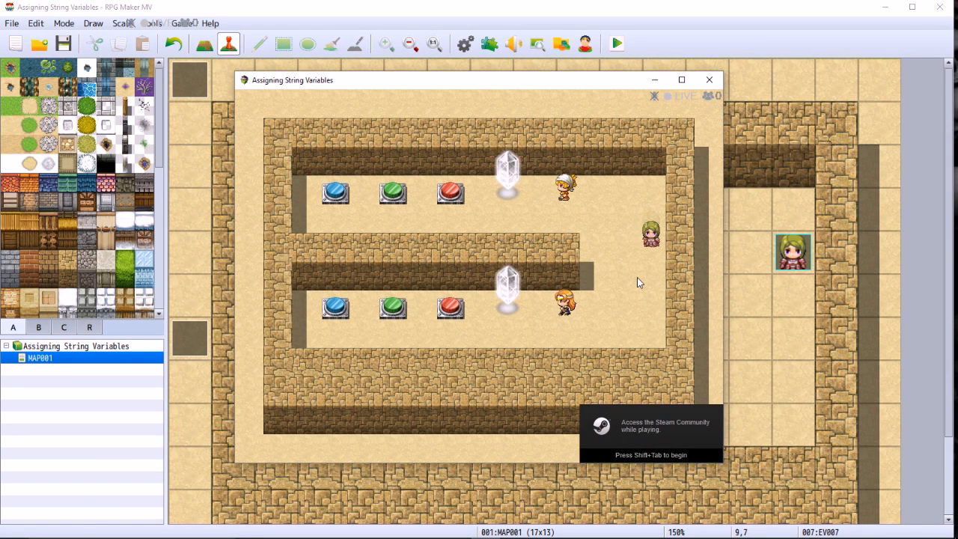
{"action": "key", "text": "Left"}
{"action": "key", "text": "Left"}
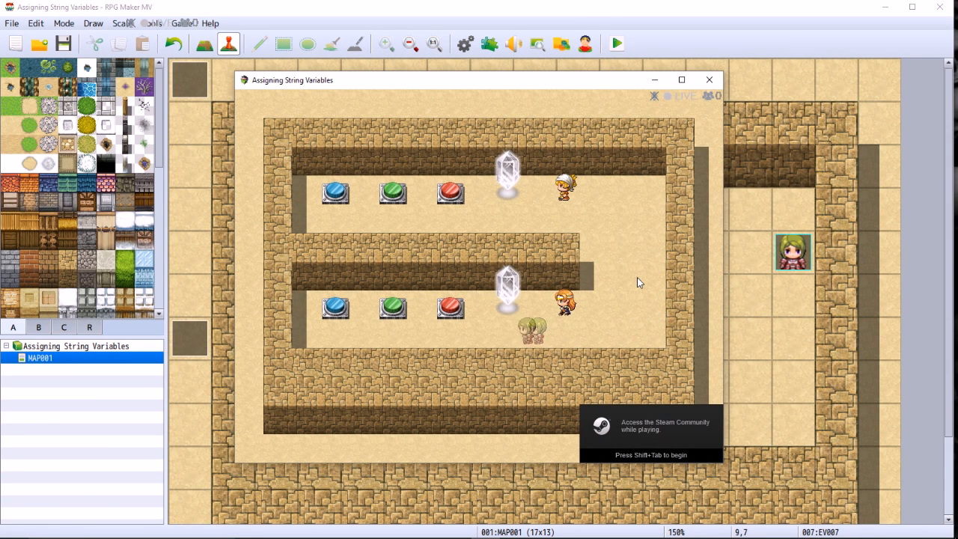
{"action": "key", "text": "Up"}
{"action": "key", "text": "Return"}
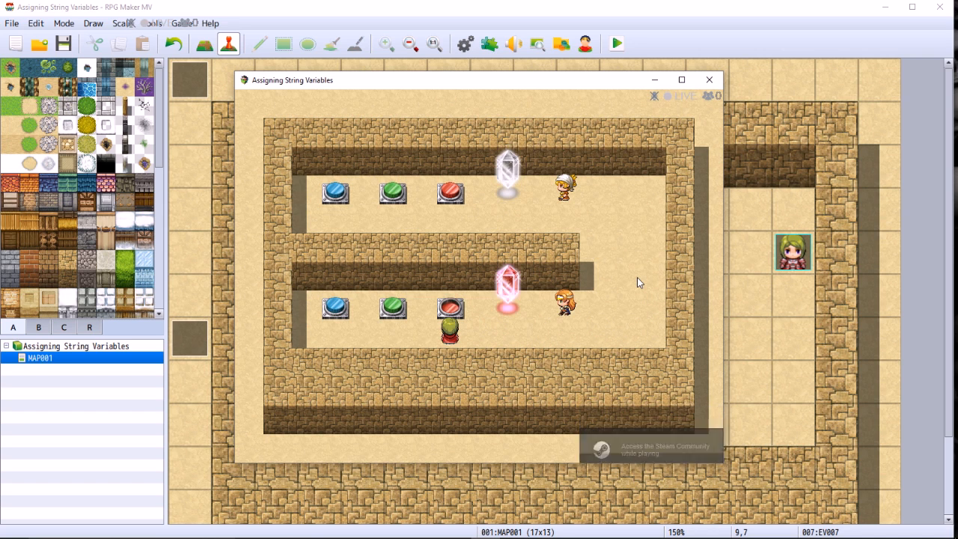
Activate the green switch and the blue switch in the lower row to test the lower crystal's color.
{"action": "key", "text": "Left"}
{"action": "key", "text": "Up"}
{"action": "key", "text": "Return"}
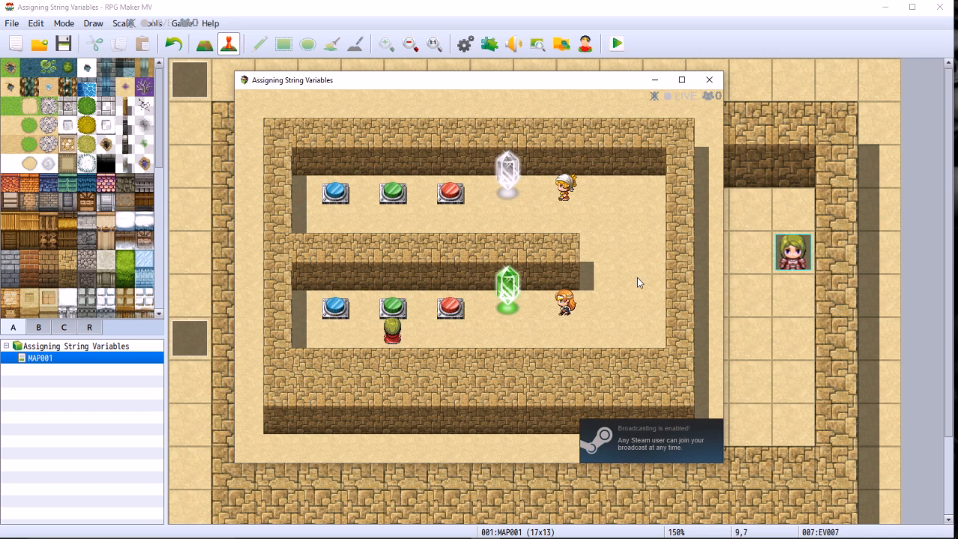
{"action": "key", "text": "Left"}
{"action": "key", "text": "Up"}
{"action": "key", "text": "Return"}
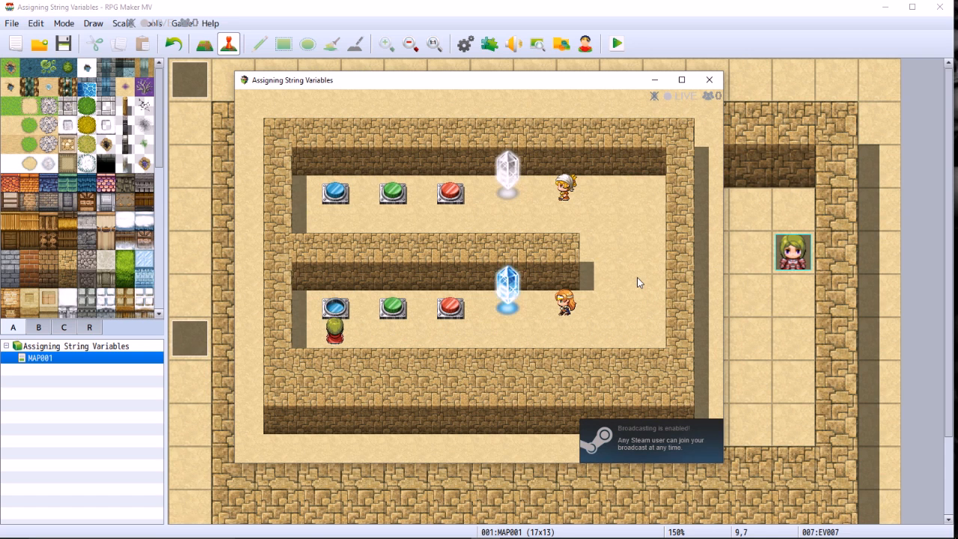
Talk to the orange-haired character beside the lower crystal while it is blue, and close the message.
{"action": "key", "text": "Right"}
{"action": "key", "text": "Right"}
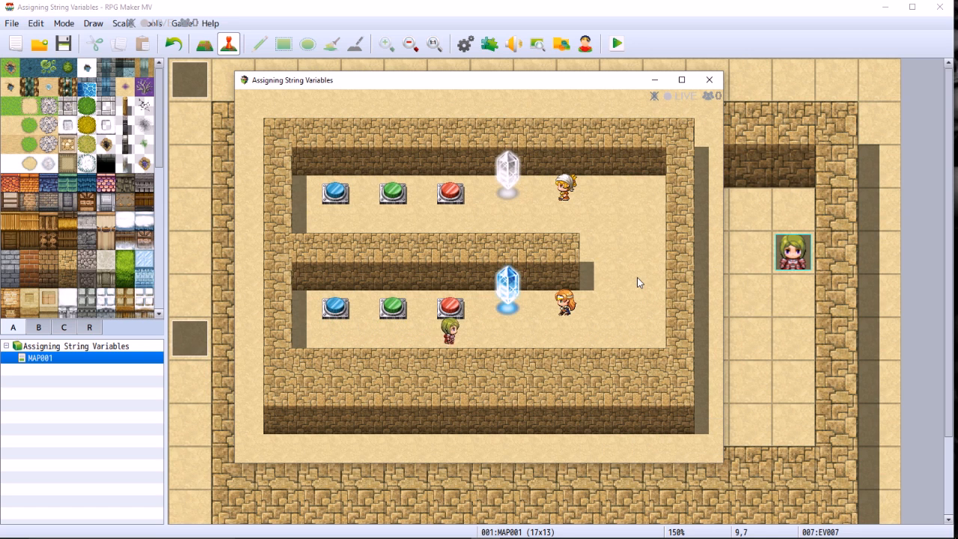
{"action": "key", "text": "Up"}
{"action": "key", "text": "Return"}
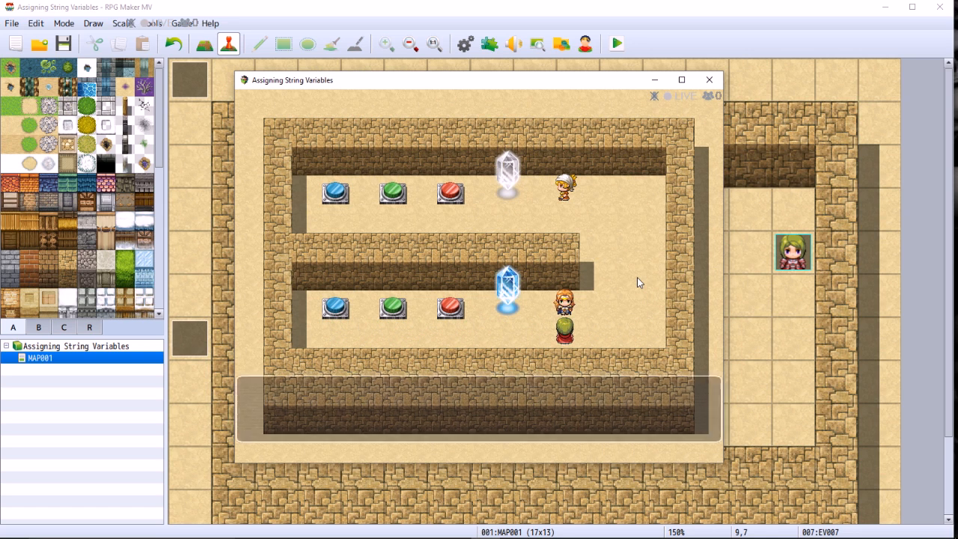
{"action": "key", "text": "Return"}
Return to the red switch in the lower row and activate it again.
{"action": "key", "text": "Left"}
{"action": "key", "text": "Left"}
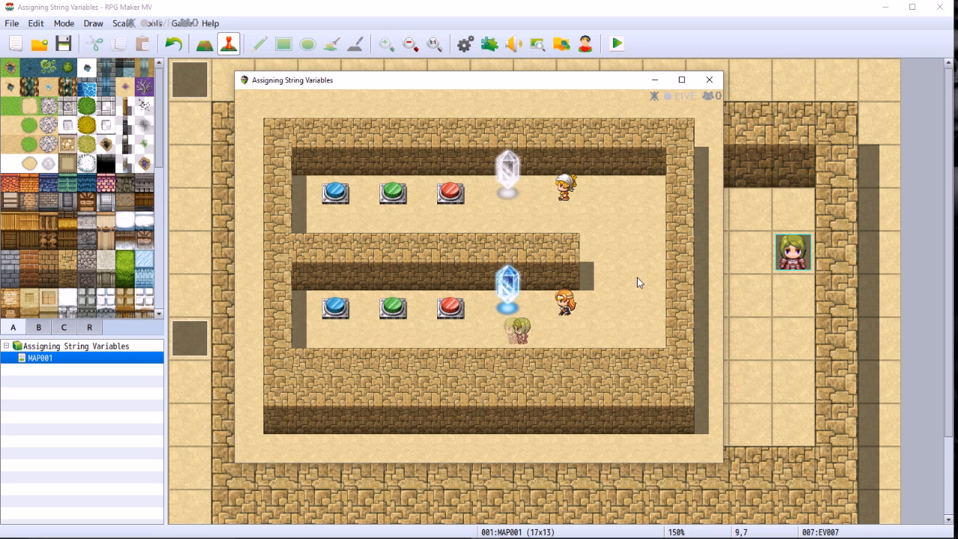
{"action": "key", "text": "Up"}
{"action": "key", "text": "Return"}
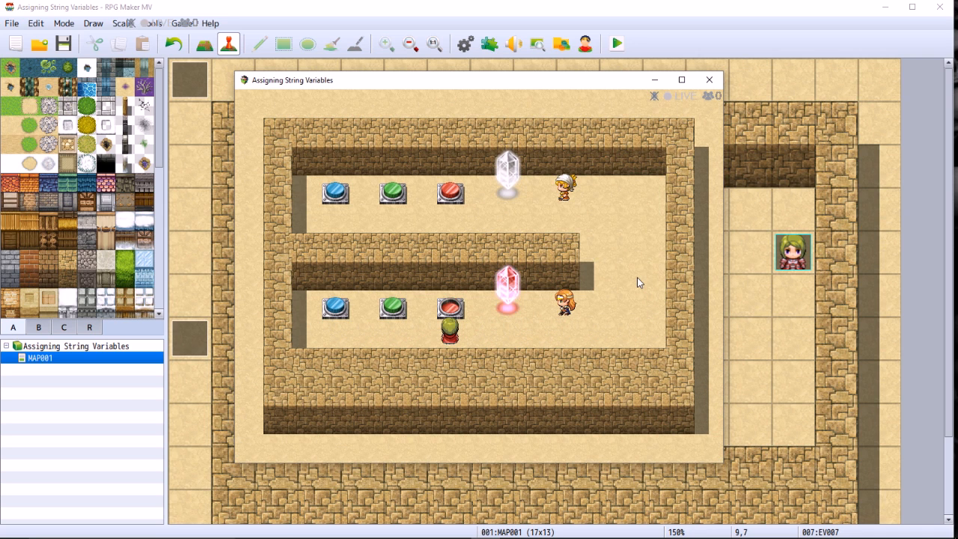
Talk to the orange-haired character about the red crystal and close the message.
{"action": "key", "text": "Left"}
{"action": "key", "text": "Right"}
{"action": "key", "text": "Right"}
{"action": "key", "text": "Right"}
{"action": "key", "text": "Right"}
{"action": "key", "text": "Right"}
{"action": "key", "text": "Right"}
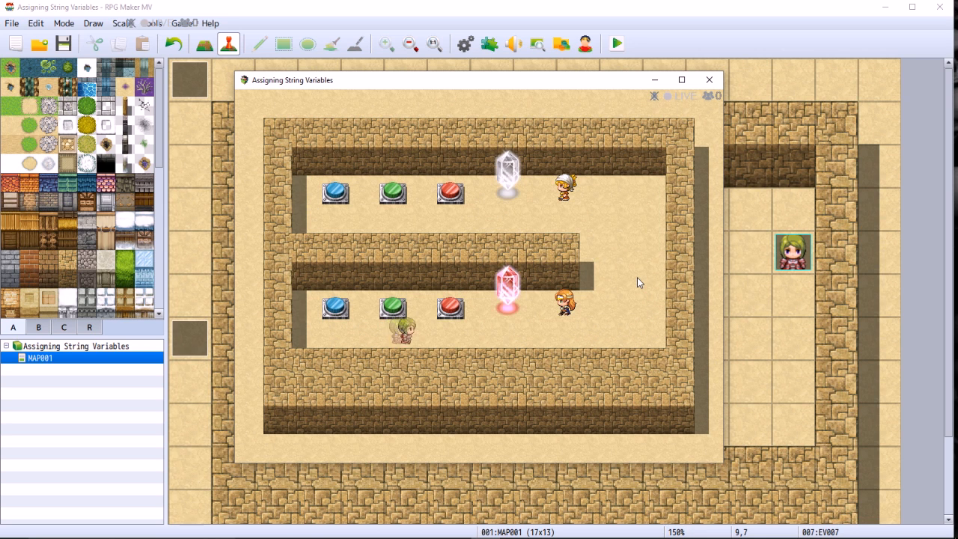
{"action": "key", "text": "Up"}
{"action": "key", "text": "Return"}
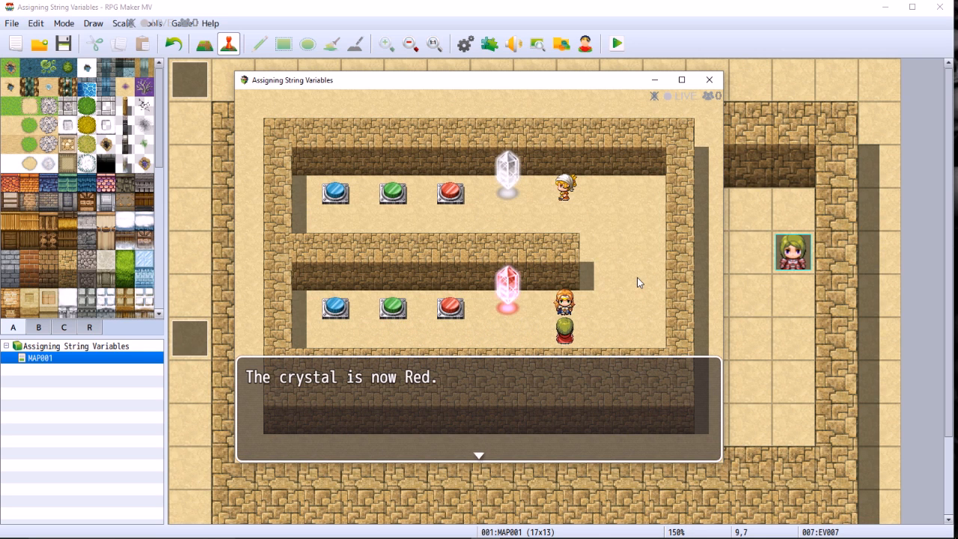
{"action": "key", "text": "Return"}
Walk back along the lower row of switches and activate the green switch again.
{"action": "key", "text": "Left"}
{"action": "key", "text": "Left"}
{"action": "key", "text": "Left"}
{"action": "key", "text": "Left"}
{"action": "key", "text": "Left"}
{"action": "key", "text": "Left"}
{"action": "key", "text": "Left"}
{"action": "key", "text": "Up"}
{"action": "key", "text": "Down"}
{"action": "key", "text": "Right"}
{"action": "key", "text": "Up"}
{"action": "key", "text": "Return"}
Talk to the orange-haired character about the green crystal and close the message.
{"action": "key", "text": "Right"}
{"action": "key", "text": "Right"}
{"action": "key", "text": "Right"}
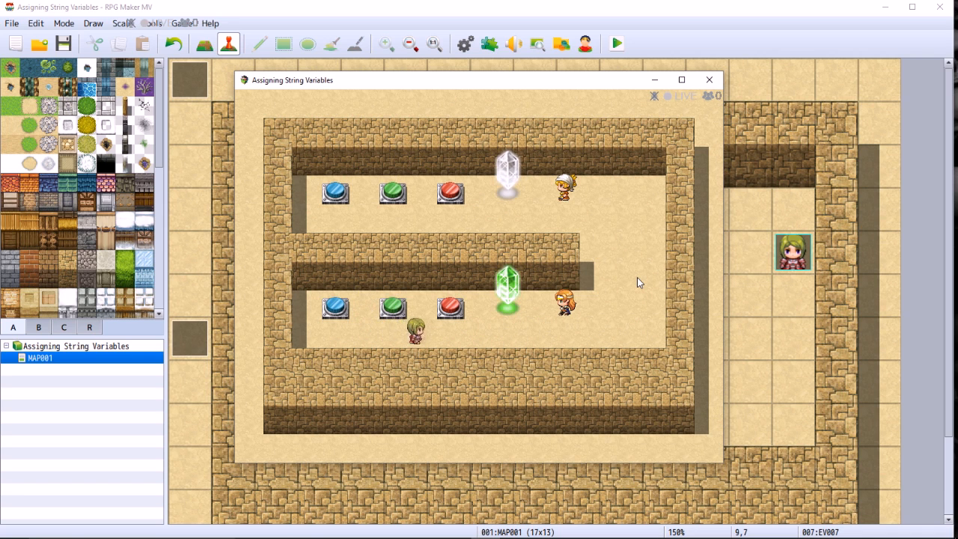
{"action": "key", "text": "Right"}
{"action": "key", "text": "Up"}
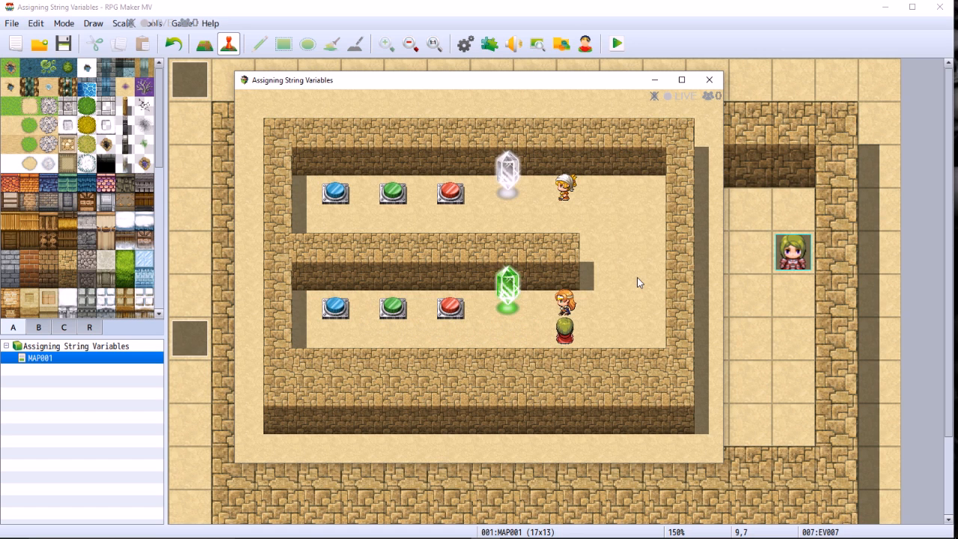
{"action": "key", "text": "Return"}
{"action": "key", "text": "Return"}
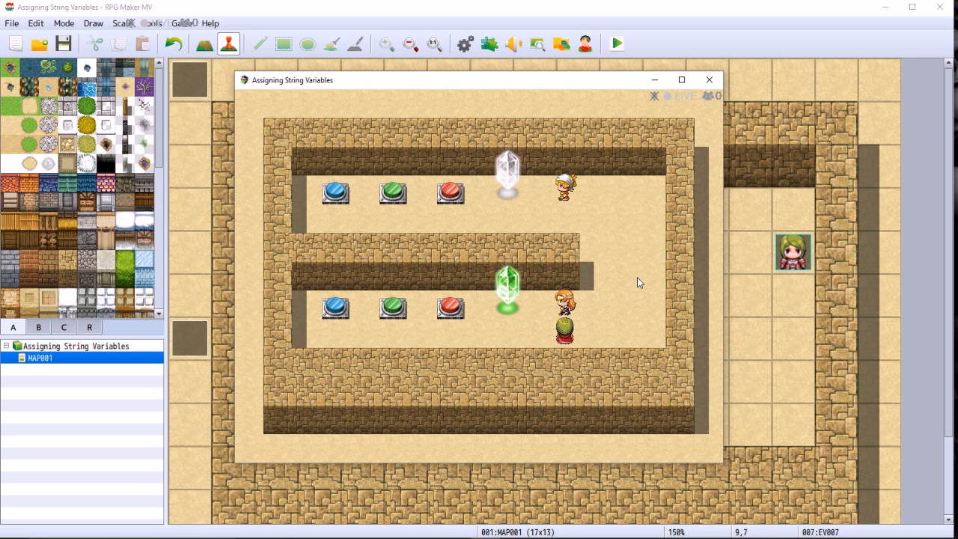
Walk the character from the lower corridor back up into the open area at the room's east side.
{"action": "key", "text": "Right"}
{"action": "key", "text": "Up"}
{"action": "key", "text": "Up"}
{"action": "key", "text": "Up"}
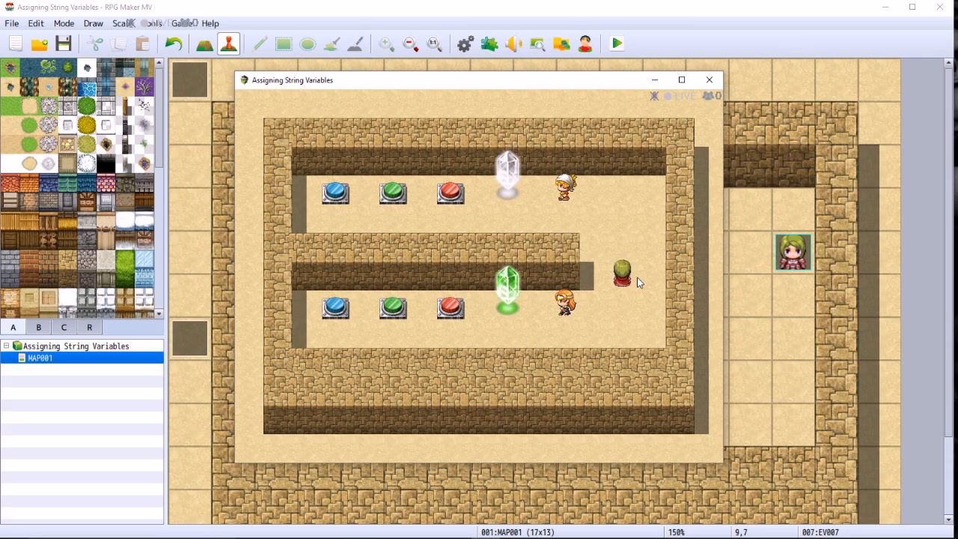
{"action": "key", "text": "Right"}
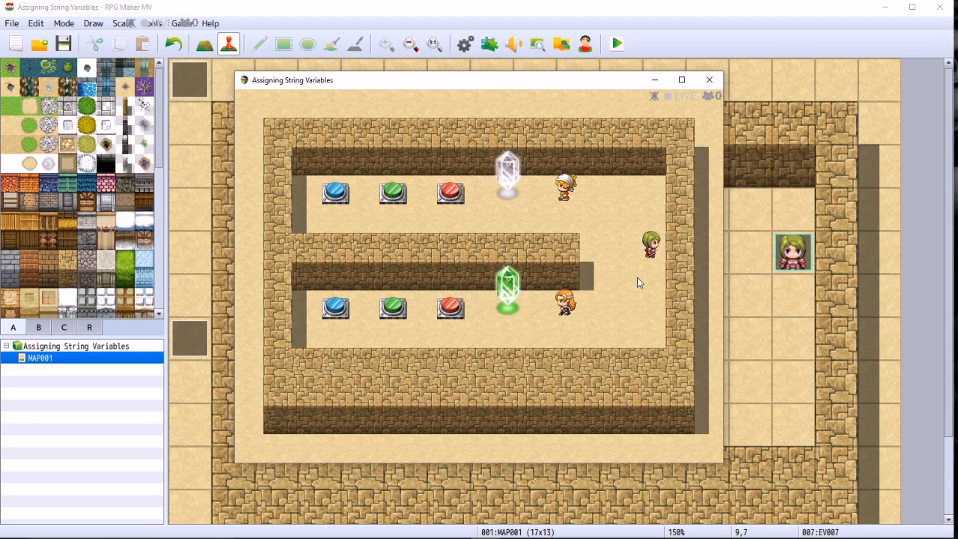